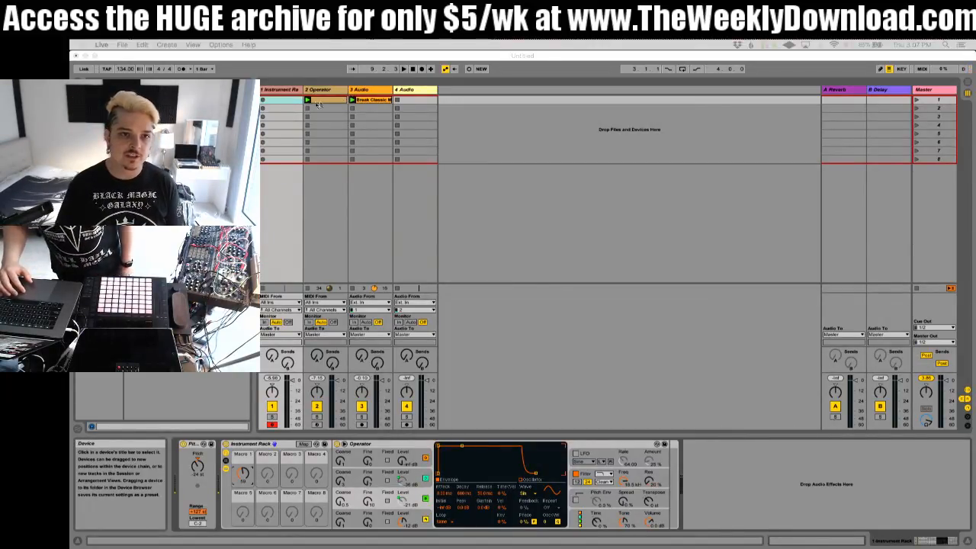
Step: Add a Filter Delay after Operator on the Operator track
{"action": "left_click", "coordinate": [282, 90]}
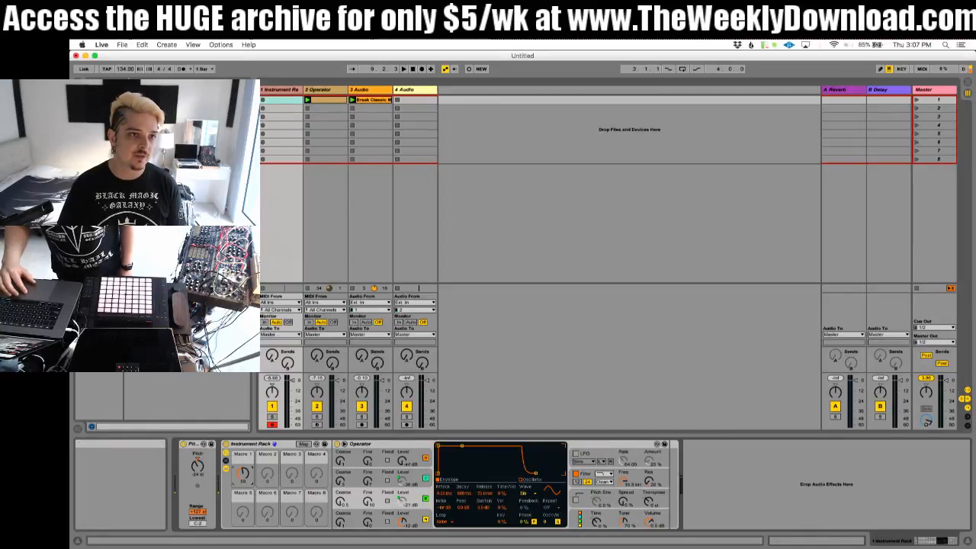
{"action": "left_click", "coordinate": [331, 90]}
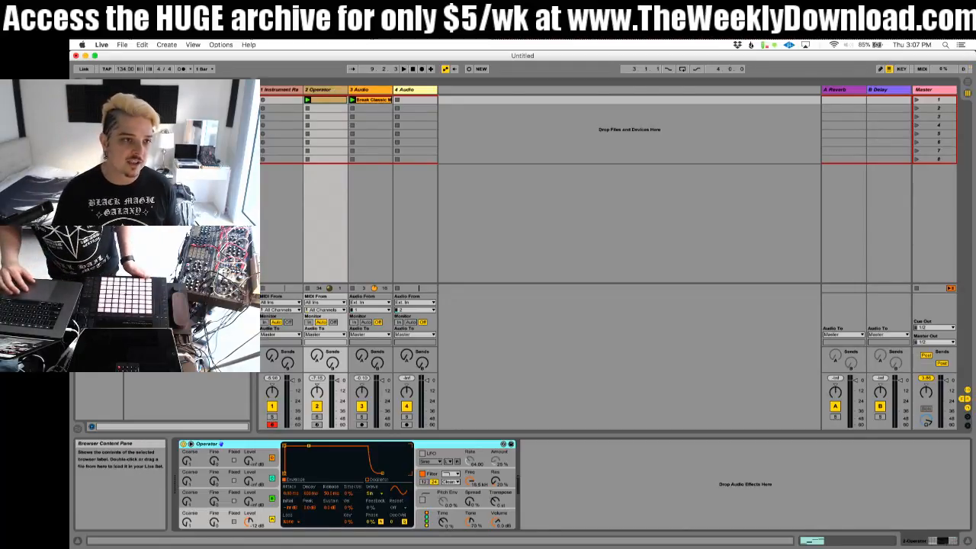
{"action": "left_click", "coordinate": [99, 137]}
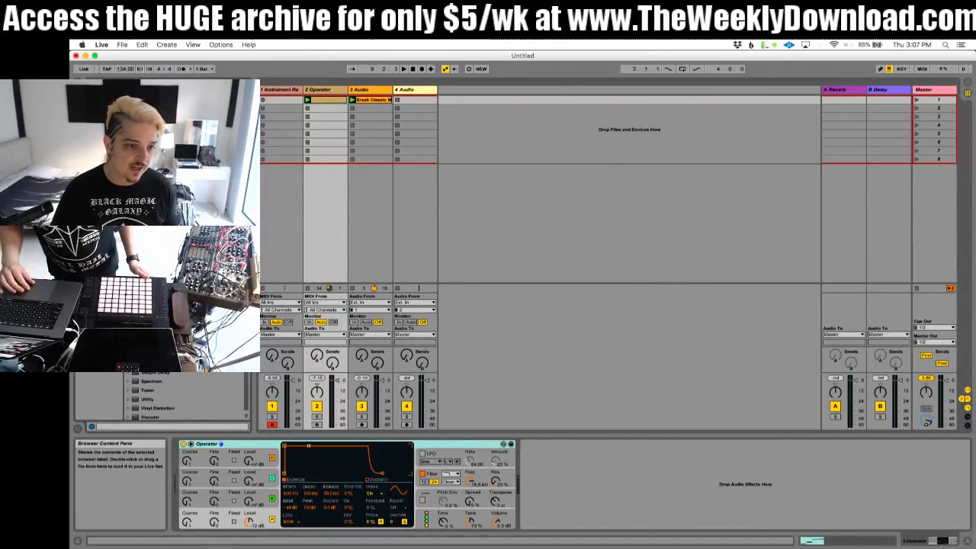
{"action": "scroll", "coordinate": [187, 252], "scroll_direction": "down", "scroll_amount": 1}
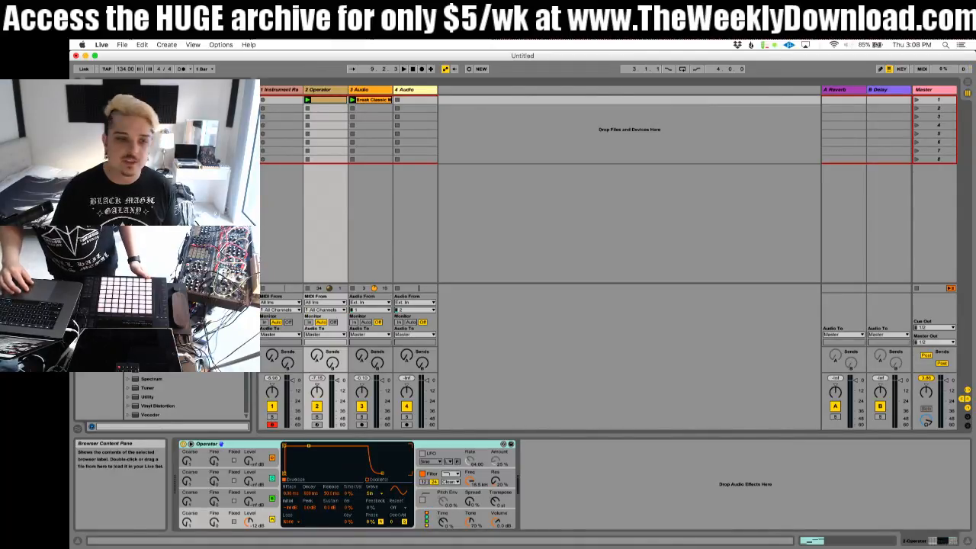
{"action": "scroll", "coordinate": [153, 229], "scroll_direction": "up", "scroll_amount": 1}
{"action": "left_click_drag", "start_coordinate": [152, 229], "coordinate": [610, 495]}
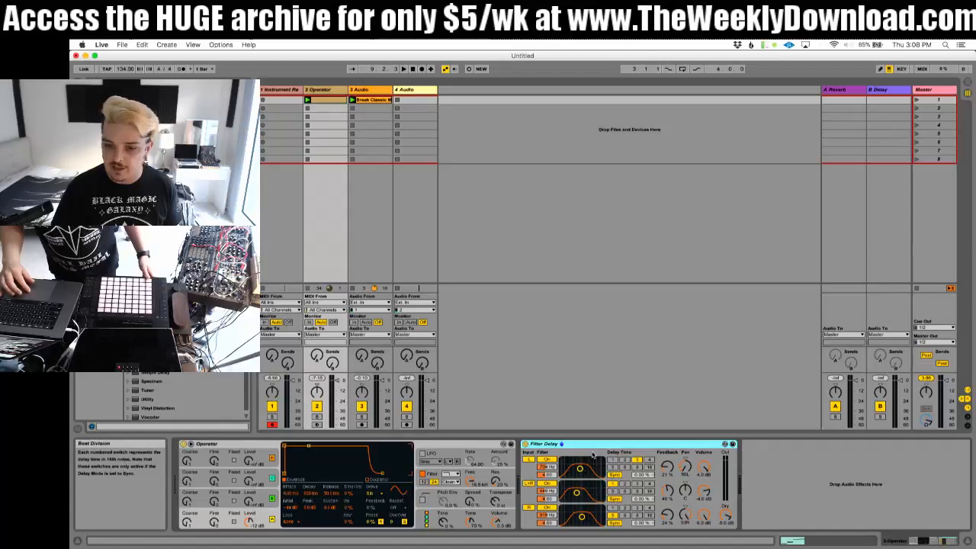
Step: Disable Filter Delay's combined L+R channel and switch off the bandpass filters on its left and right channels
{"action": "left_click", "coordinate": [547, 482]}
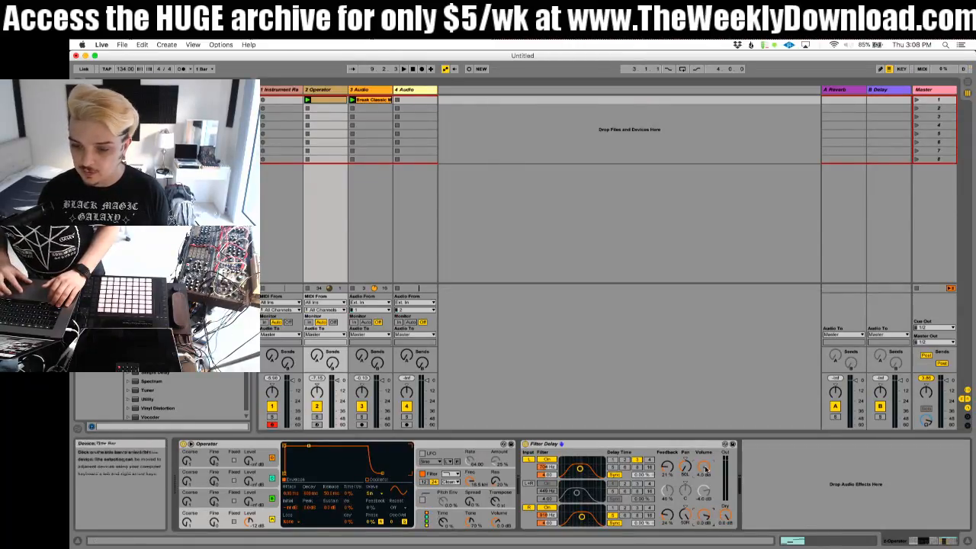
{"action": "left_click", "coordinate": [554, 462]}
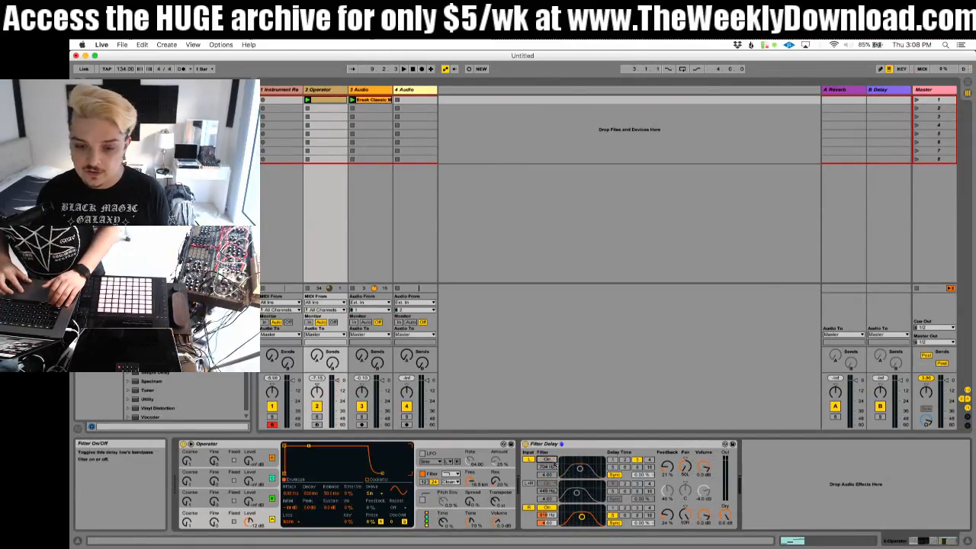
{"action": "left_click", "coordinate": [554, 510]}
Step: Switch Filter Delay's left and right channels to Time mode, with 0% feedback and a 1 ms left delay
{"action": "left_click", "coordinate": [614, 476]}
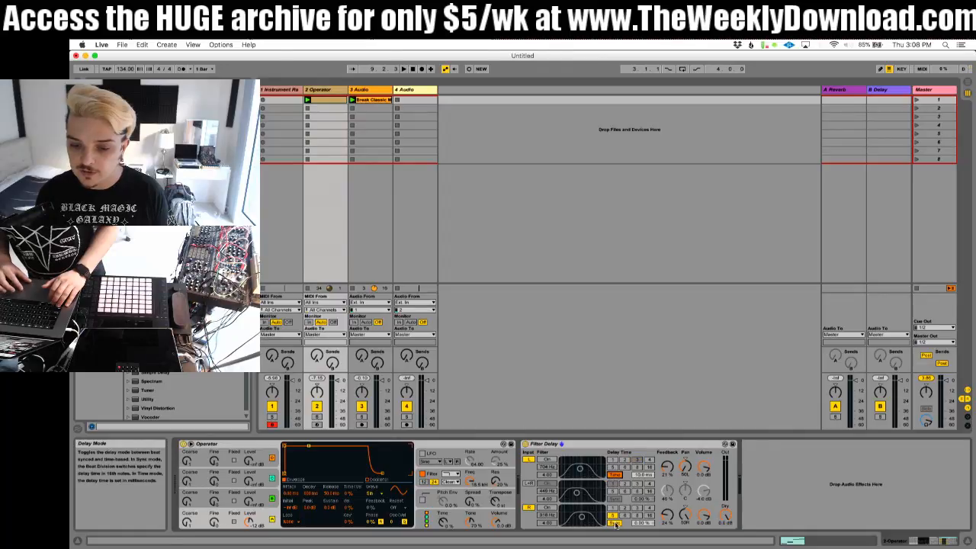
{"action": "left_click", "coordinate": [616, 523]}
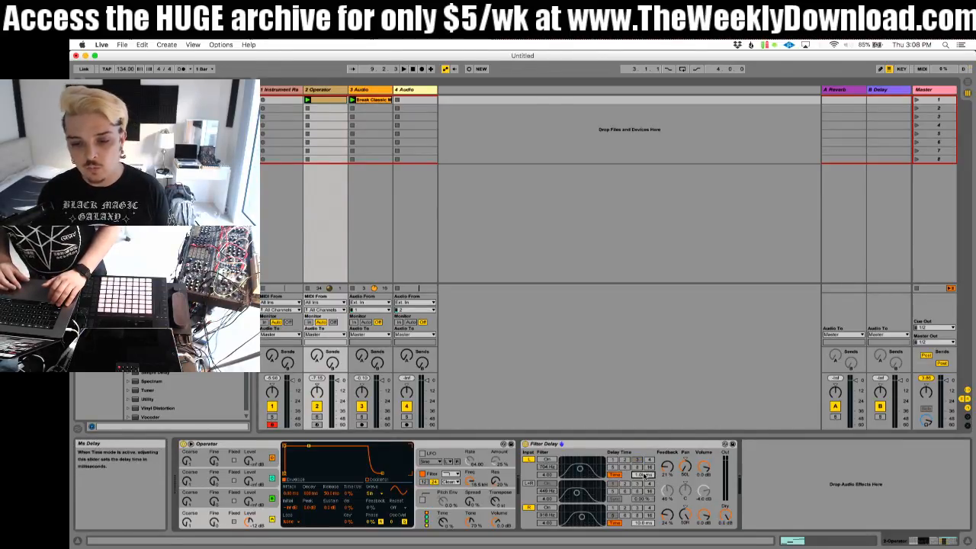
{"action": "left_click_drag", "start_coordinate": [667, 467], "coordinate": [667, 492]}
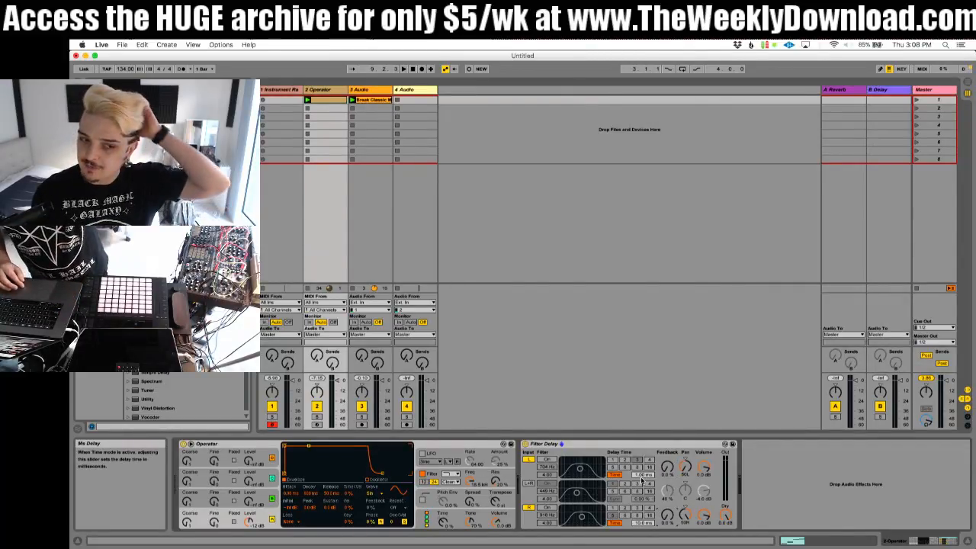
Step: Set the delay time of Filter Delay's right channel to 15 ms
{"action": "left_click", "coordinate": [643, 524]}
{"action": "type", "text": "30"}
{"action": "key", "text": "Return"}
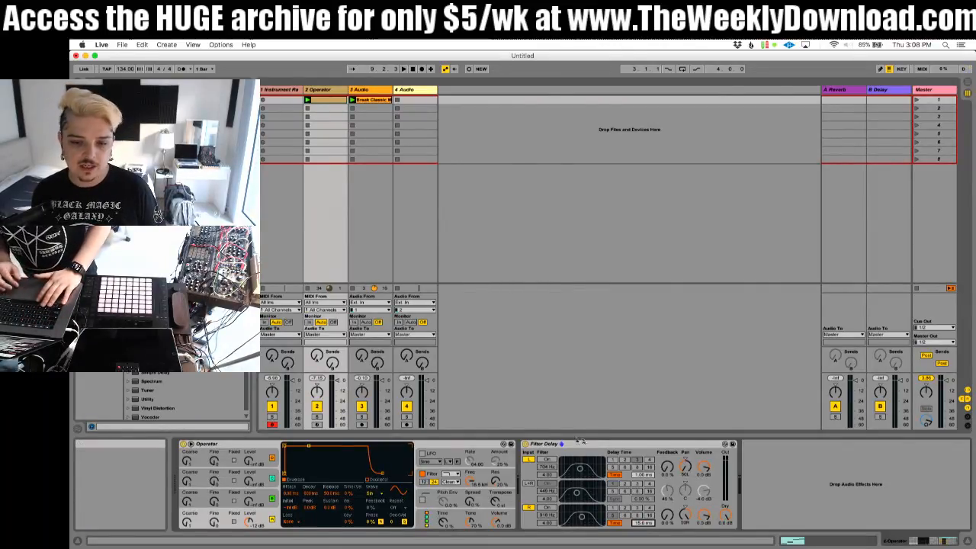
Step: Mute the third audio track and play the Operator clip, comparing its sound with Filter Delay off and on
{"action": "left_click", "coordinate": [525, 445]}
{"action": "key", "text": "space"}
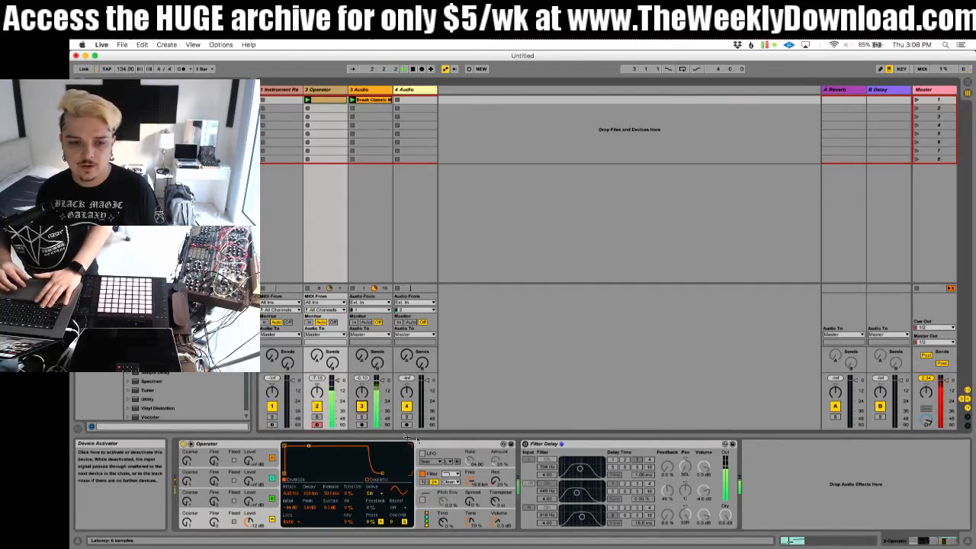
{"action": "left_click", "coordinate": [362, 406]}
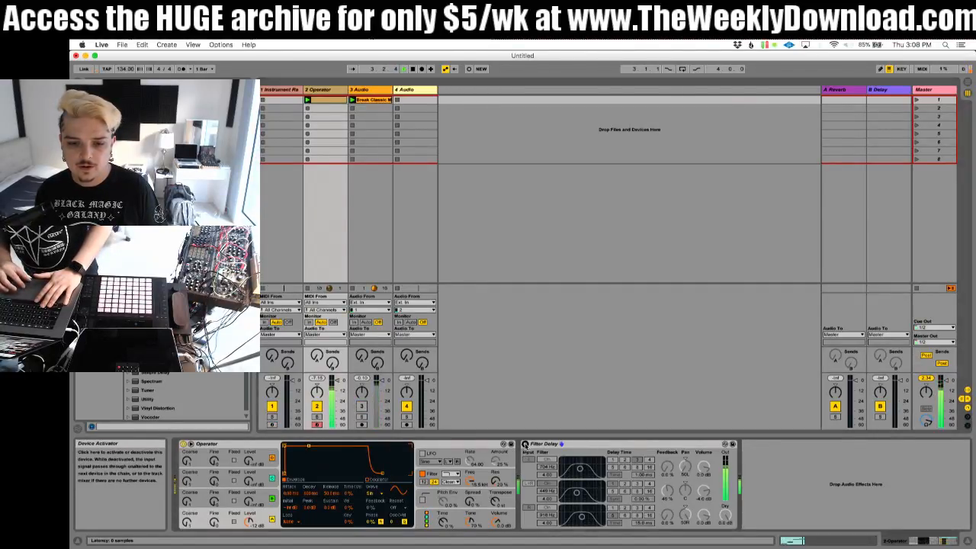
{"action": "left_click", "coordinate": [525, 445]}
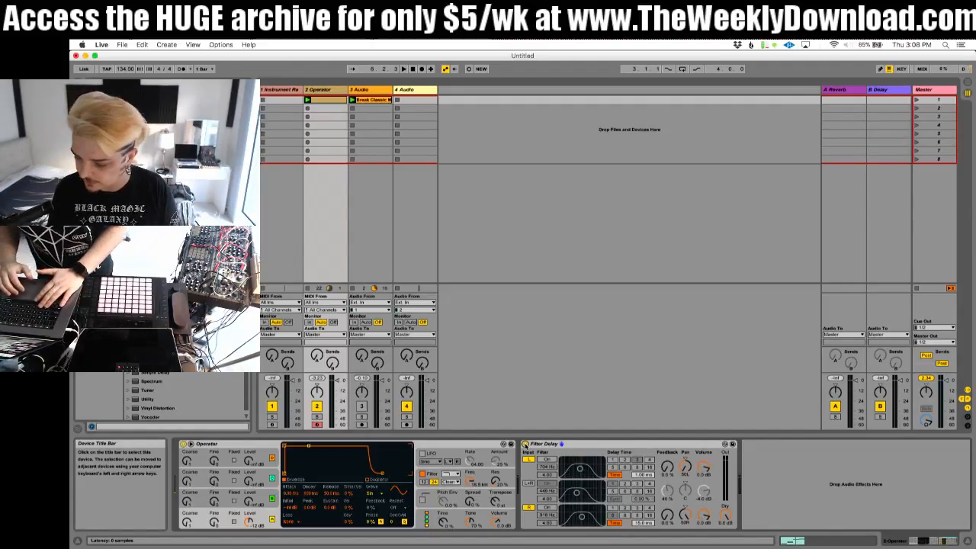
{"action": "left_click", "coordinate": [525, 444]}
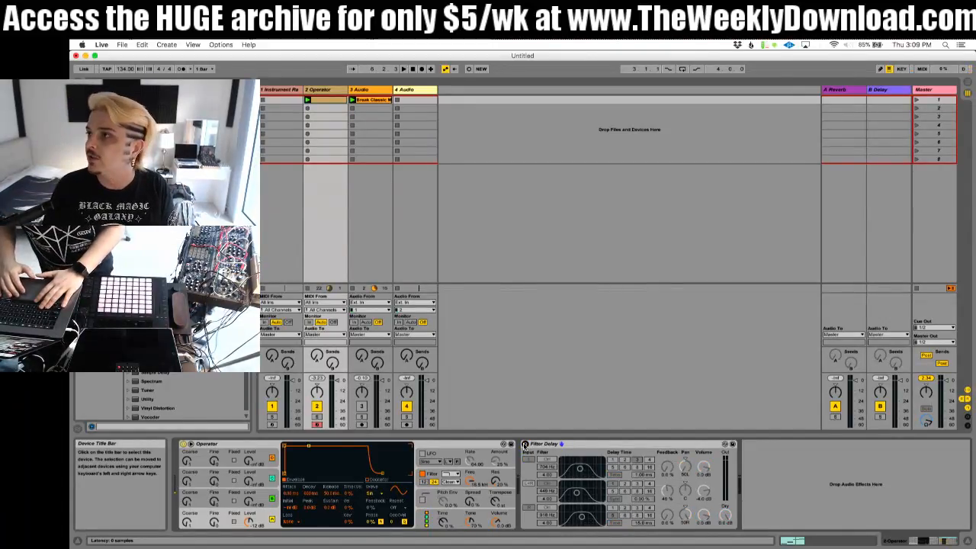
{"action": "key", "text": "space"}
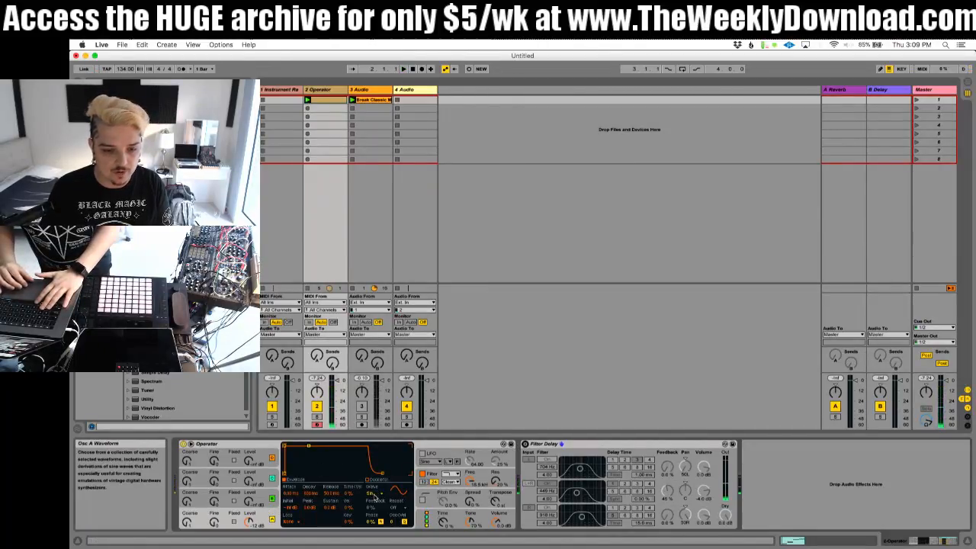
Step: Draw several low partials of decreasing level in Operator's oscillator A waveform editor, auditioning the added harmonics
{"action": "left_click", "coordinate": [367, 480]}
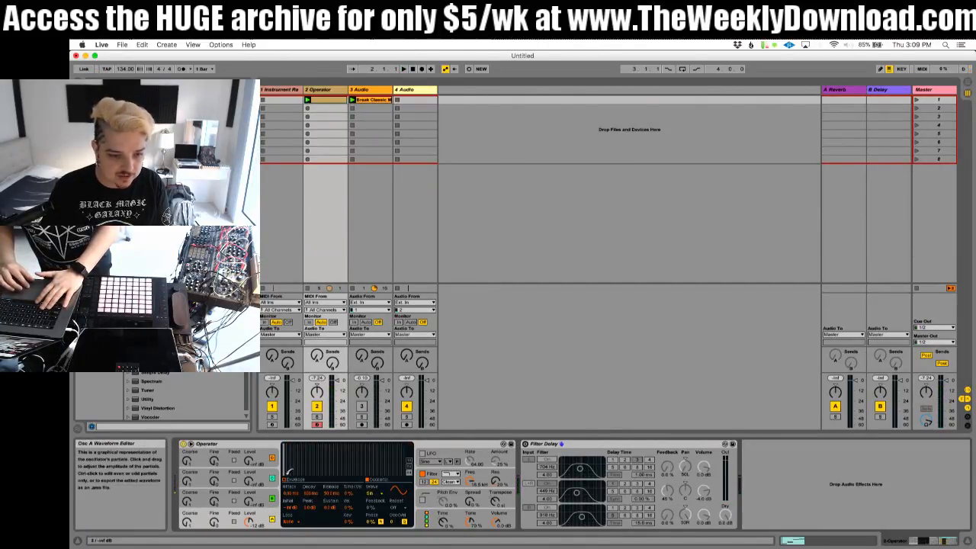
{"action": "left_click", "coordinate": [289, 473]}
{"action": "left_click_drag", "start_coordinate": [288, 470], "coordinate": [288, 457]}
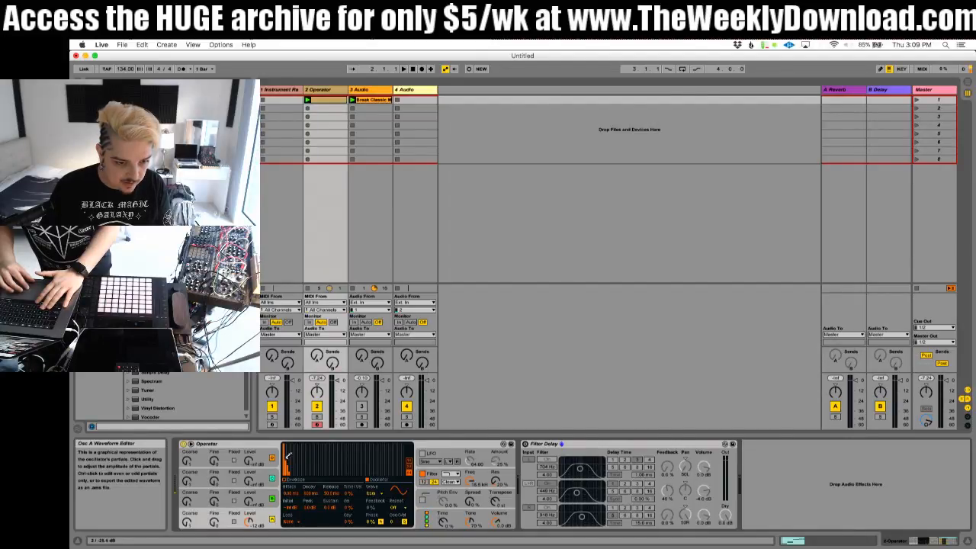
{"action": "key", "text": "space"}
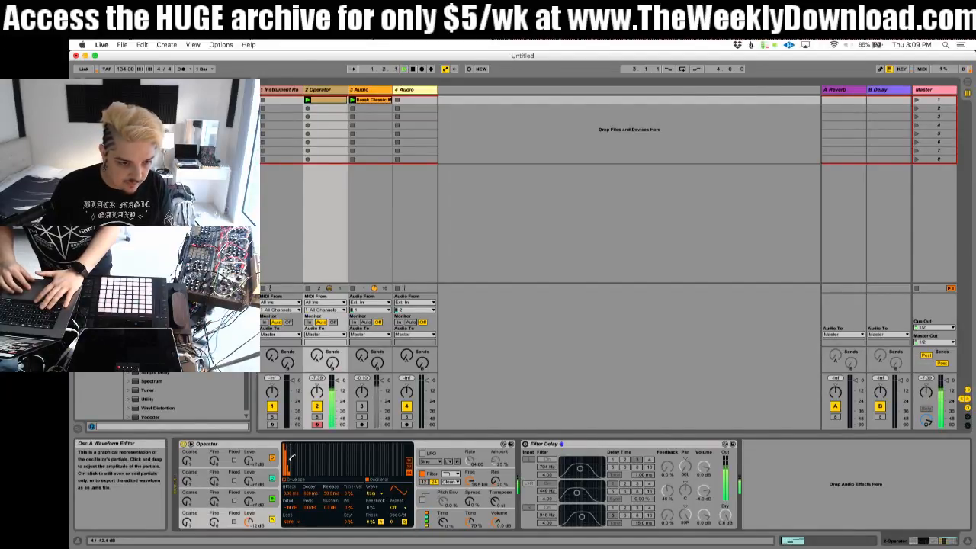
{"action": "left_click", "coordinate": [291, 464]}
{"action": "key", "text": "space"}
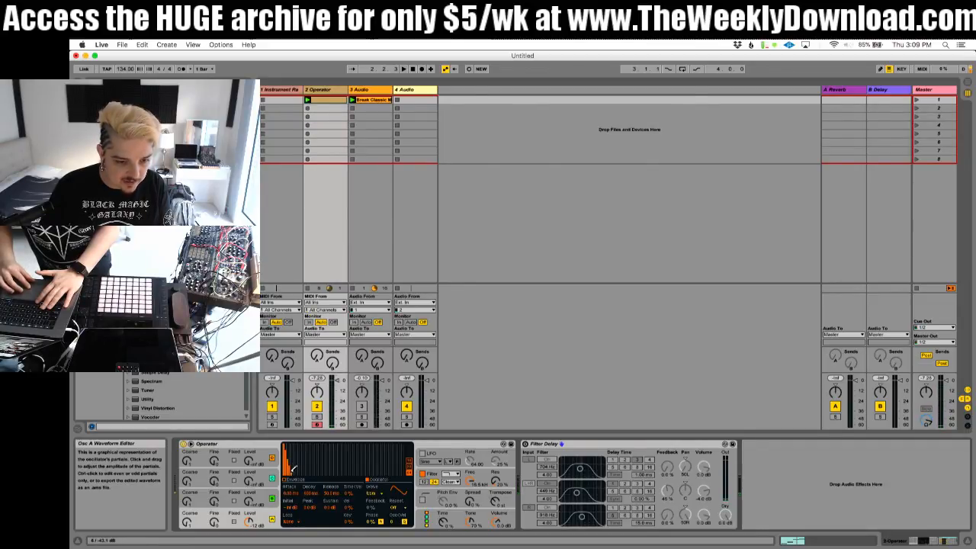
Step: Play the harmonically richer Operator sound and compare it with Filter Delay bypassed and active, ending with the delay on
{"action": "key", "text": "space"}
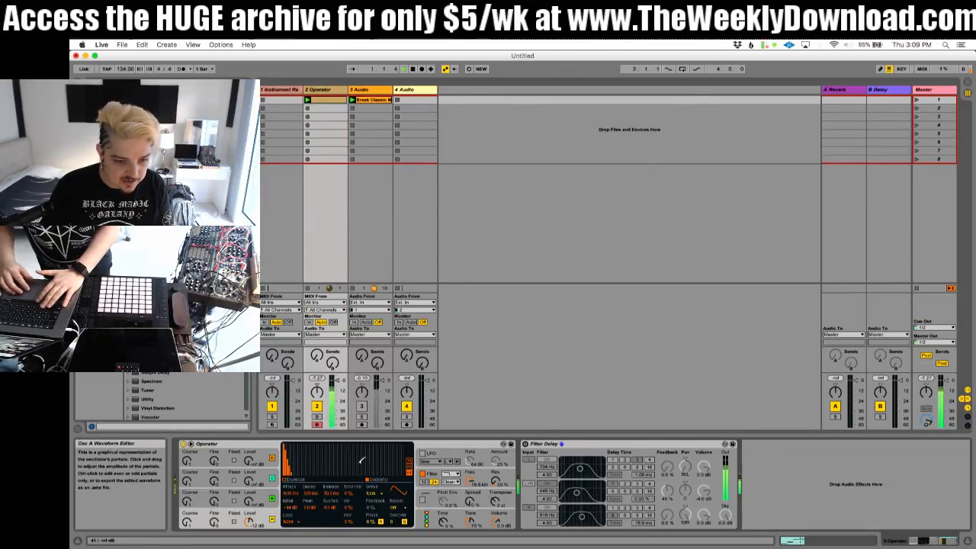
{"action": "left_click", "coordinate": [525, 445]}
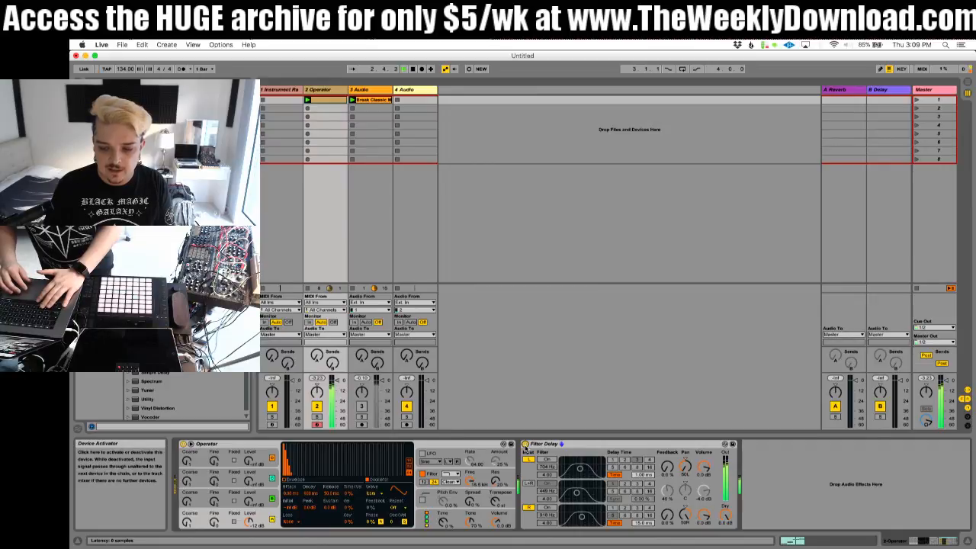
{"action": "left_click", "coordinate": [525, 445]}
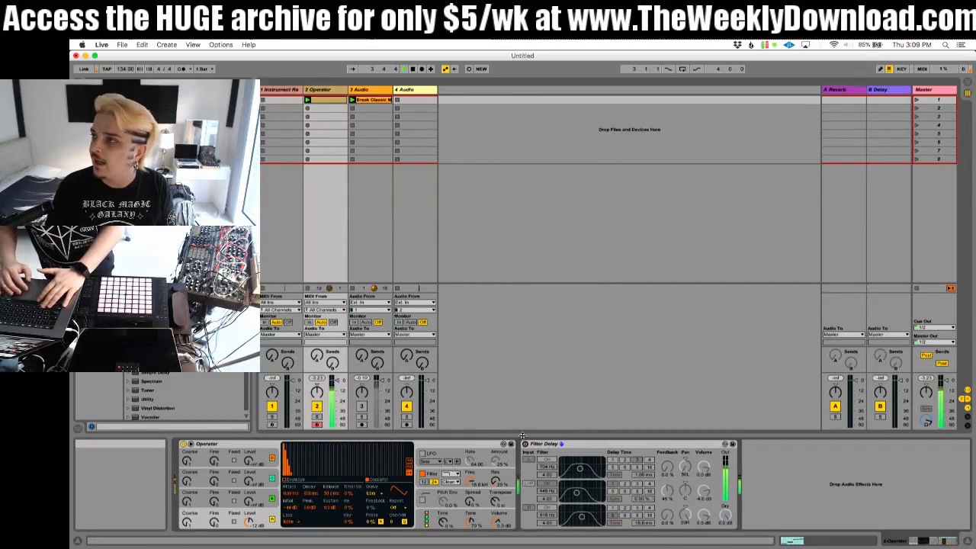
{"action": "left_click", "coordinate": [525, 444]}
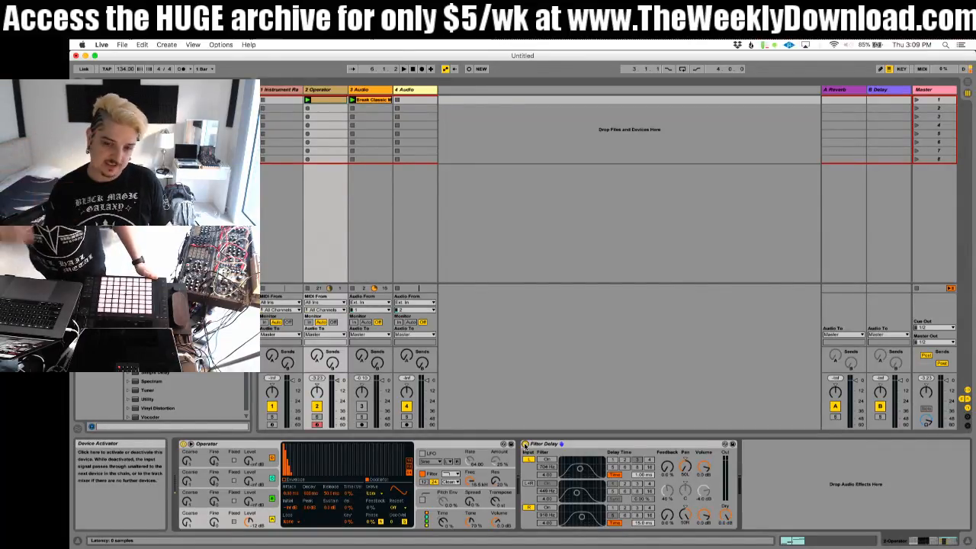
Step: Insert a Reverb before Filter Delay and group it into an Audio Effect Rack
{"action": "left_click", "coordinate": [556, 446]}
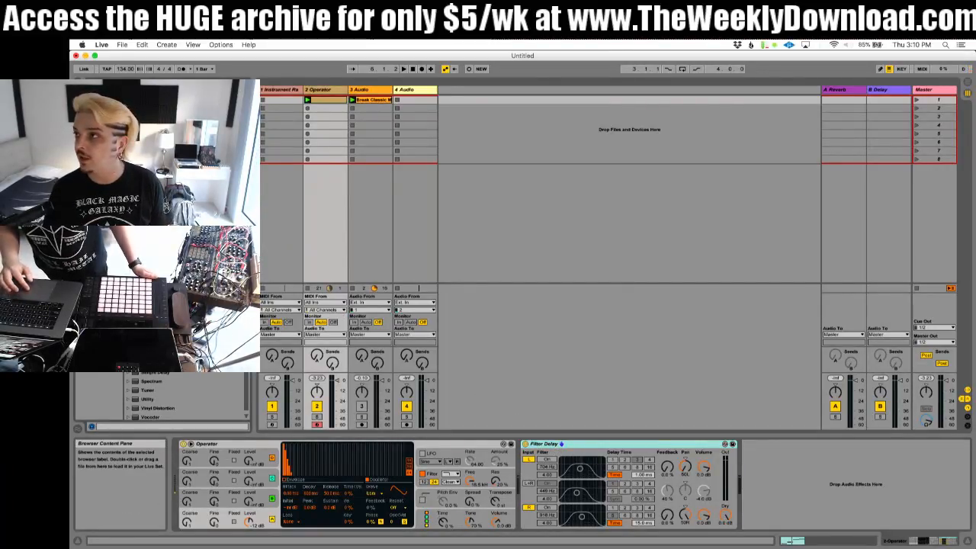
{"action": "left_click_drag", "start_coordinate": [148, 355], "coordinate": [539, 456]}
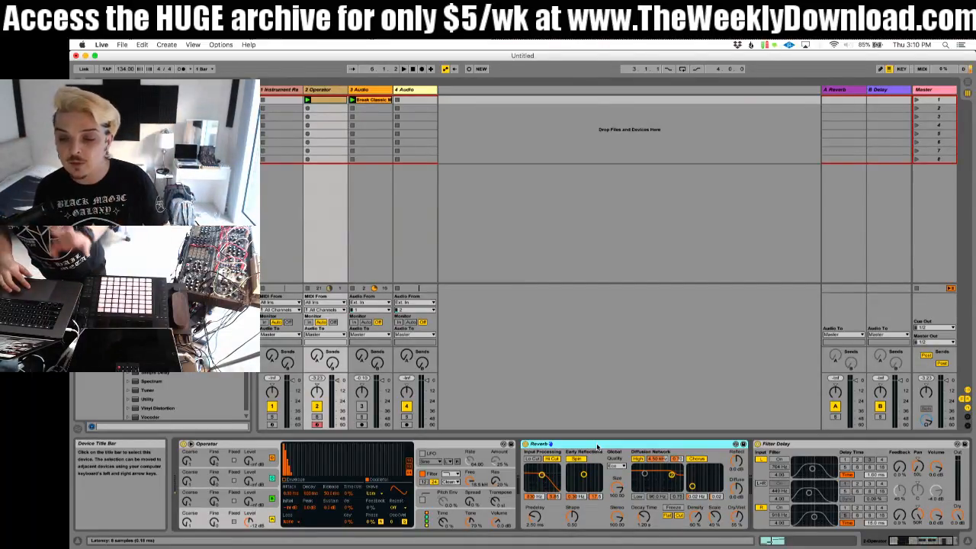
{"action": "right_click", "coordinate": [598, 448]}
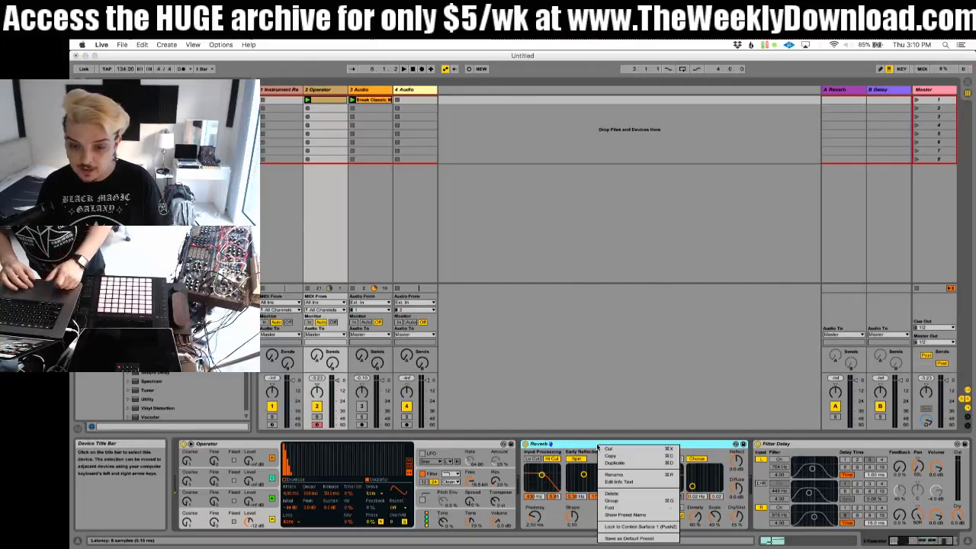
{"action": "left_click", "coordinate": [608, 498]}
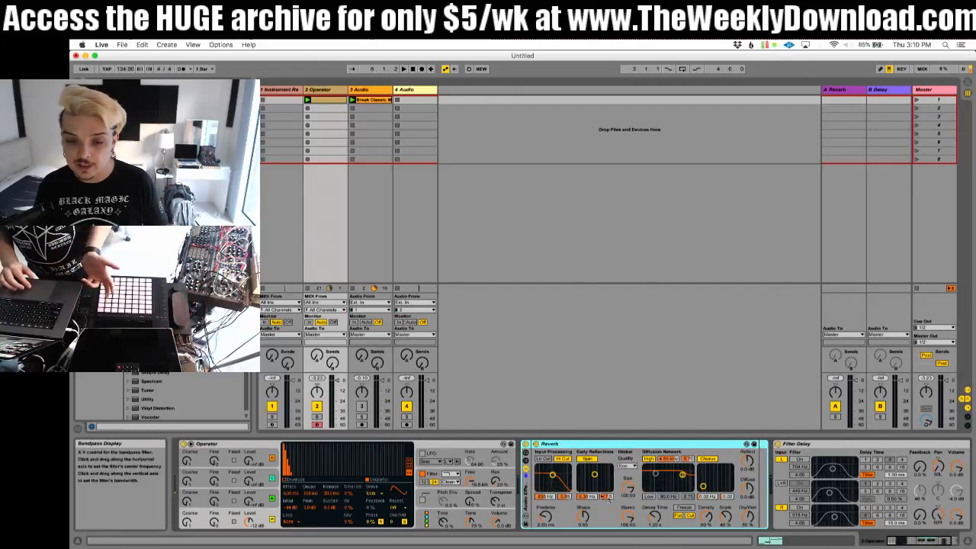
Step: Show the rack's chain list and move the Reverb into a new second chain, leaving the first chain empty
{"action": "left_click", "coordinate": [526, 462]}
{"action": "left_click", "coordinate": [552, 465]}
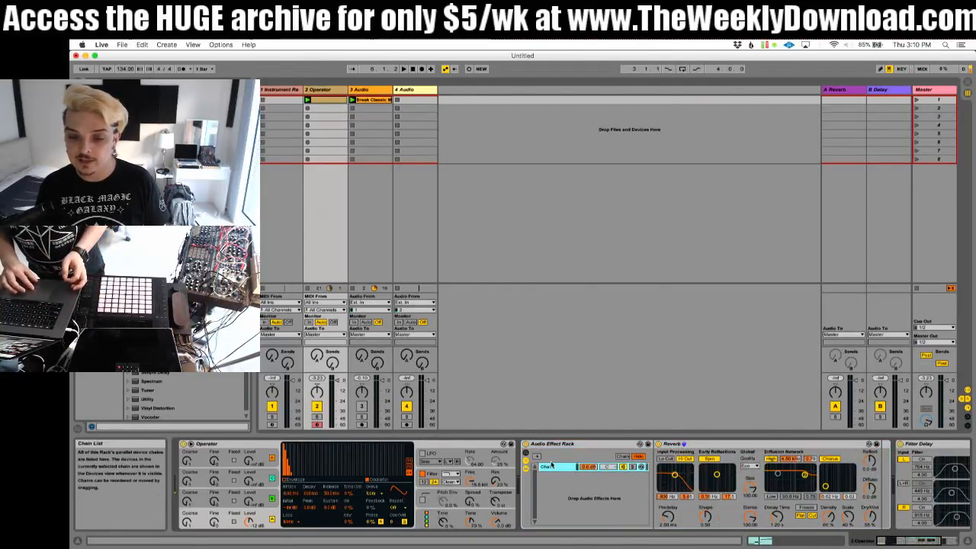
{"action": "left_click", "coordinate": [713, 447]}
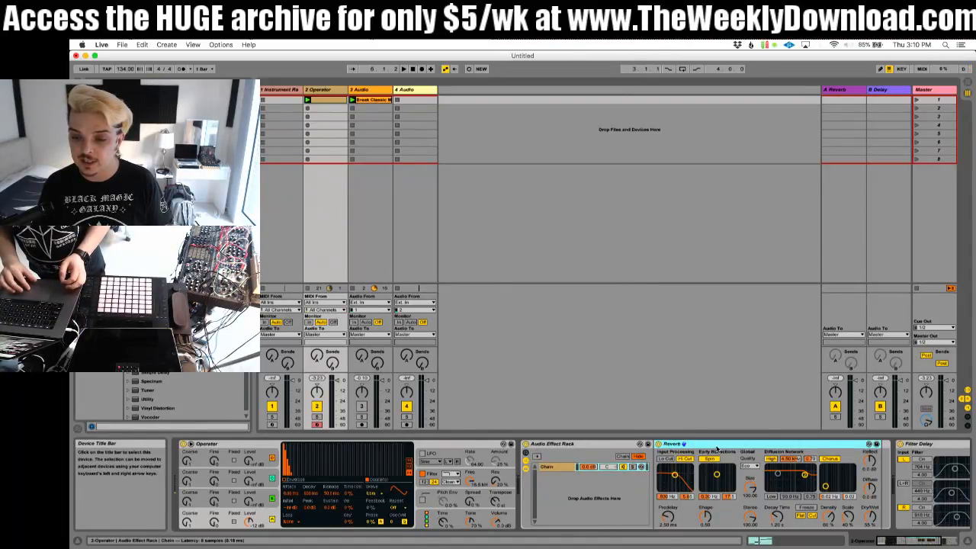
{"action": "left_click_drag", "start_coordinate": [713, 447], "coordinate": [618, 497]}
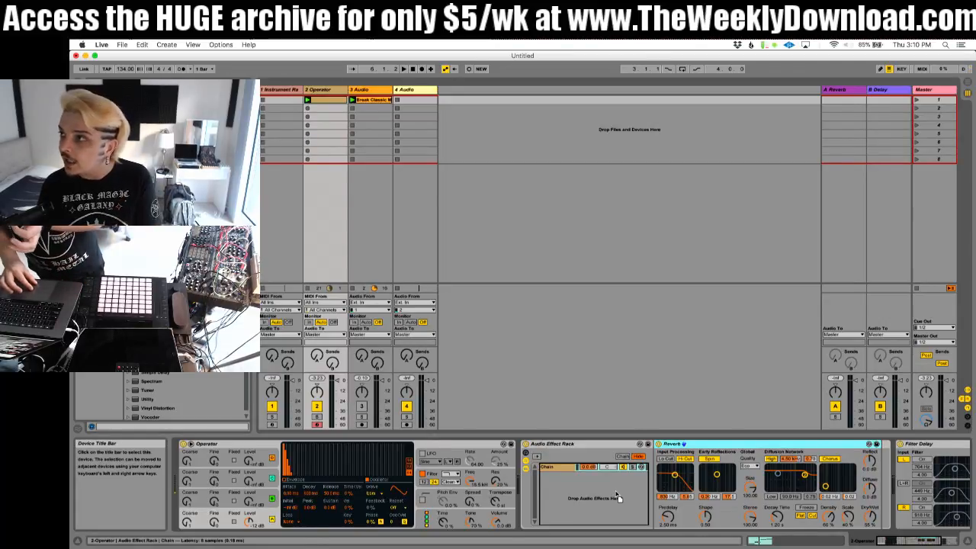
{"action": "left_click_drag", "start_coordinate": [617, 495], "coordinate": [617, 494]}
Step: Rename the empty rack chain DRY and the Reverb chain WET
{"action": "left_click", "coordinate": [546, 469]}
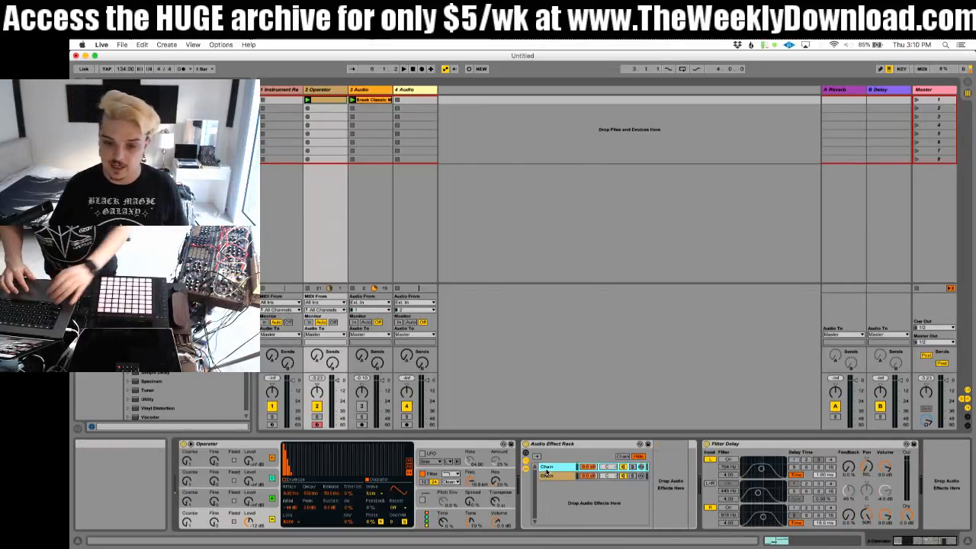
{"action": "key", "text": "super+r"}
{"action": "type", "text": "DRY"}
{"action": "left_click", "coordinate": [548, 476]}
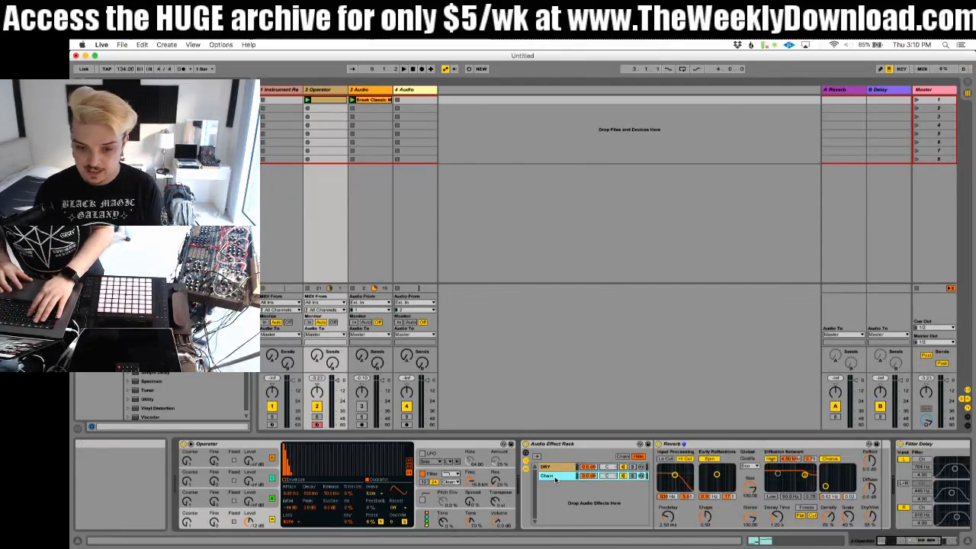
{"action": "key", "text": "super+r"}
{"action": "type", "text": "W"}
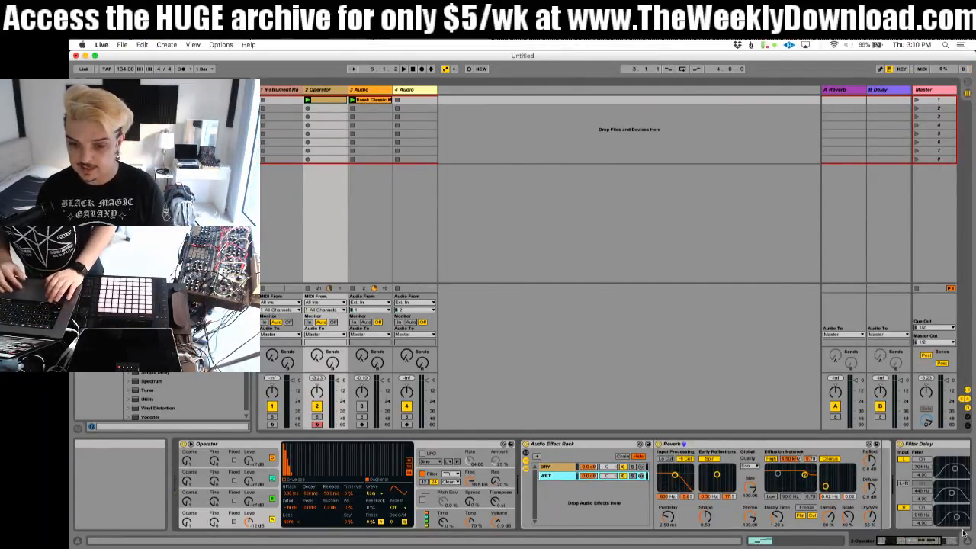
{"action": "key", "text": "Return"}
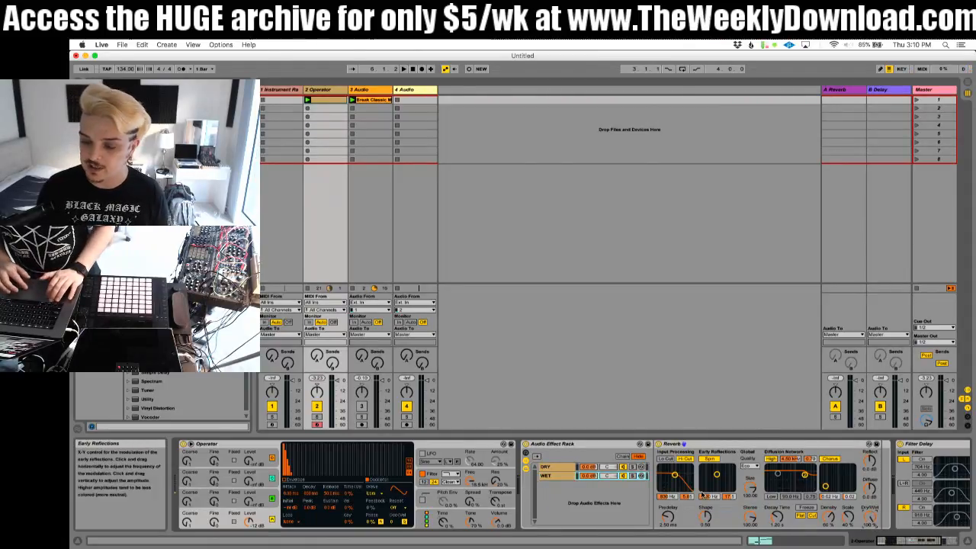
Step: Solo the WET chain, play it, and enable the Reverb's low cut with a slightly higher input filter frequency and Spin off
{"action": "left_click", "coordinate": [633, 476]}
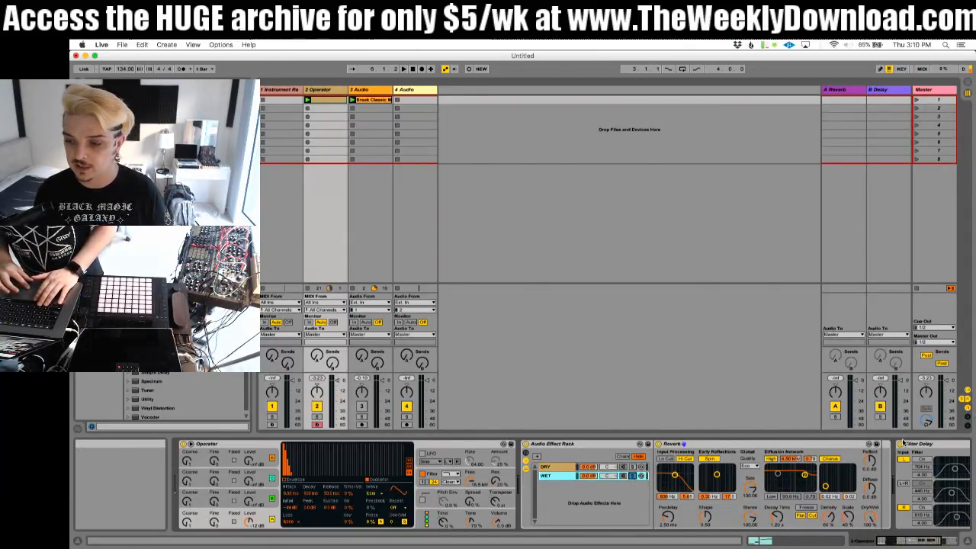
{"action": "key", "text": "space"}
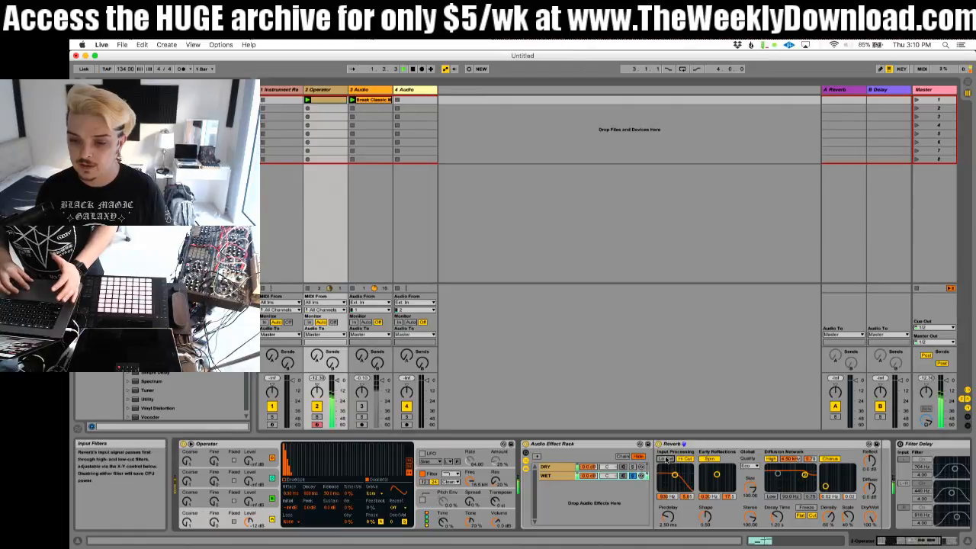
{"action": "left_click_drag", "start_coordinate": [675, 475], "coordinate": [679, 477]}
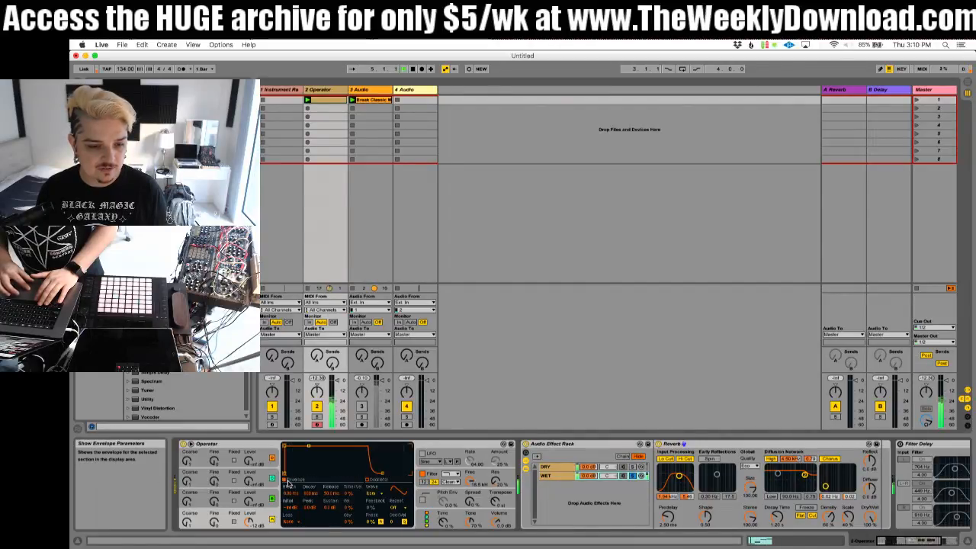
Step: Try the Saw 3 waveform on Operator's oscillator A, and settle on Saw 6
{"action": "left_click", "coordinate": [373, 495]}
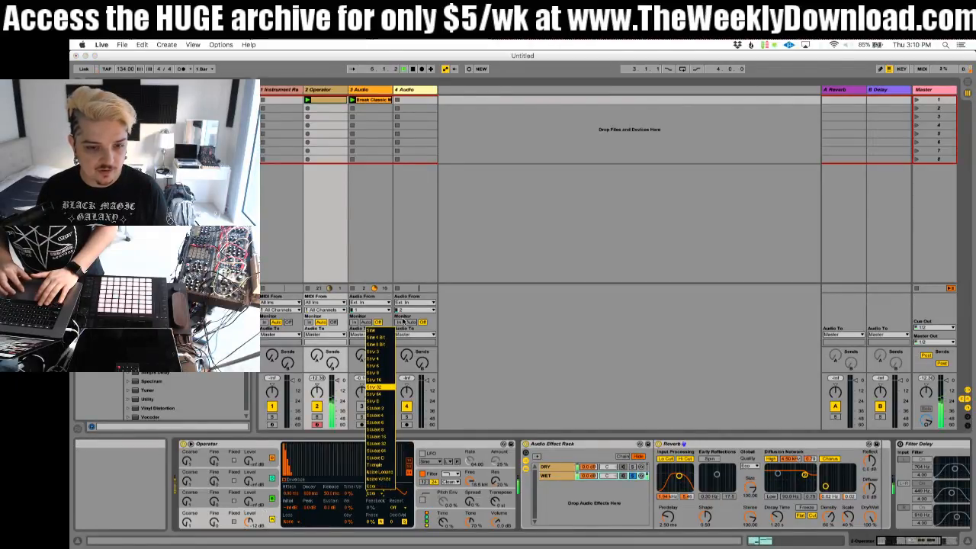
{"action": "left_click", "coordinate": [377, 350]}
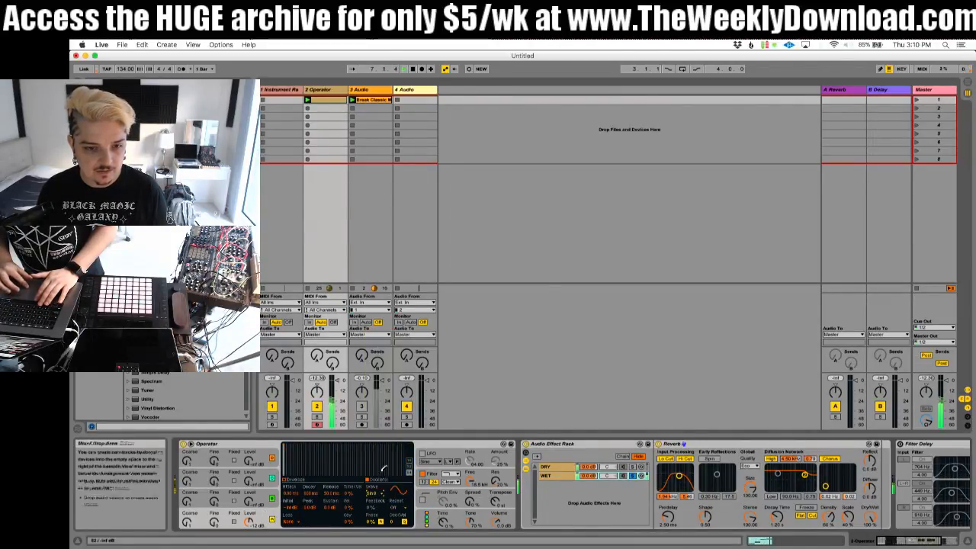
{"action": "left_click", "coordinate": [374, 495]}
{"action": "left_click", "coordinate": [377, 364]}
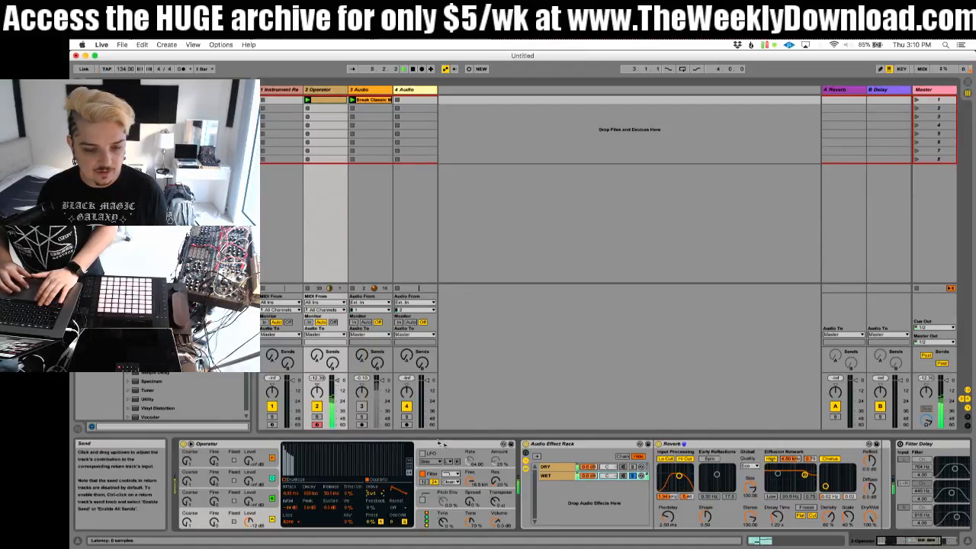
Step: Turn off the Reverb's Chorus and enable the diffusion network's low shelf, reducing the low end of the tail
{"action": "scroll", "coordinate": [785, 476], "scroll_direction": "right", "scroll_amount": 3}
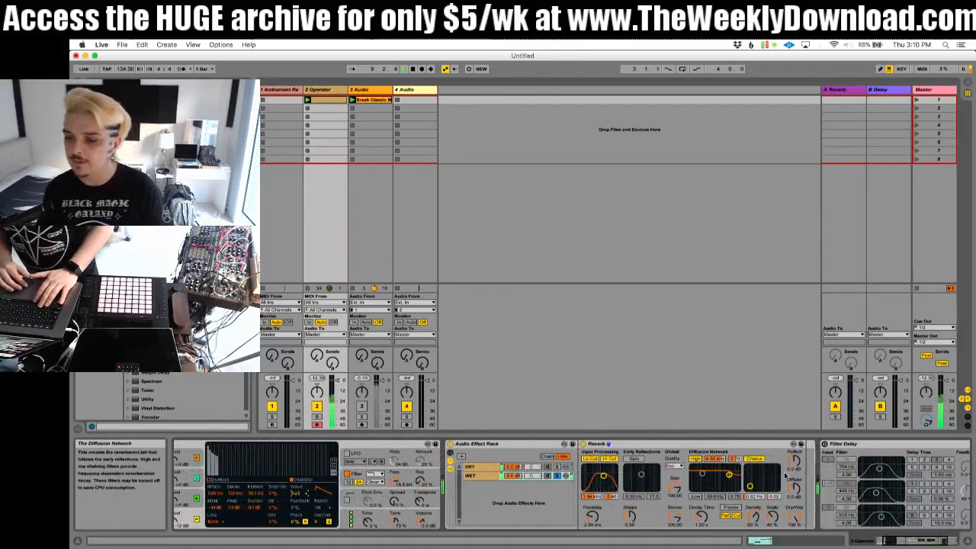
{"action": "left_click", "coordinate": [752, 459]}
{"action": "left_click", "coordinate": [696, 497]}
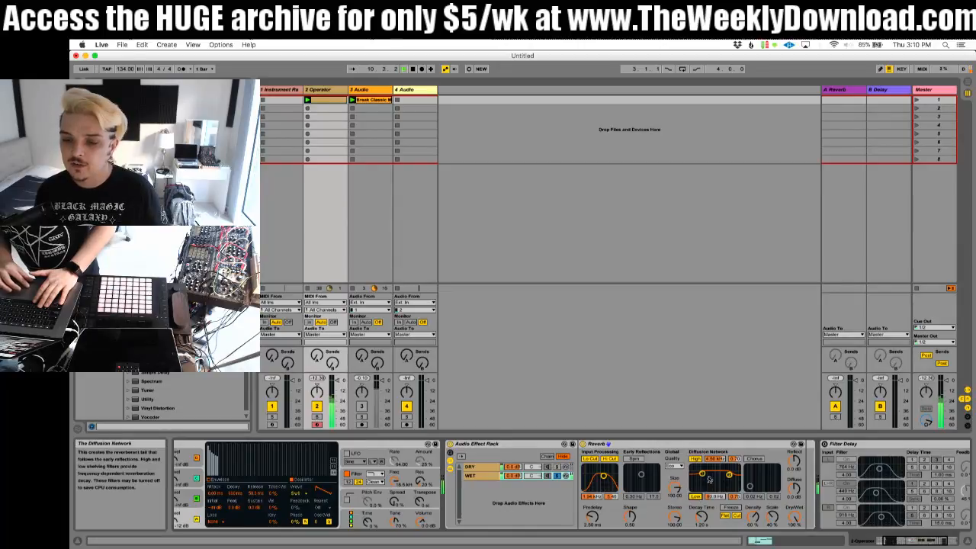
{"action": "left_click_drag", "start_coordinate": [709, 479], "coordinate": [703, 487]}
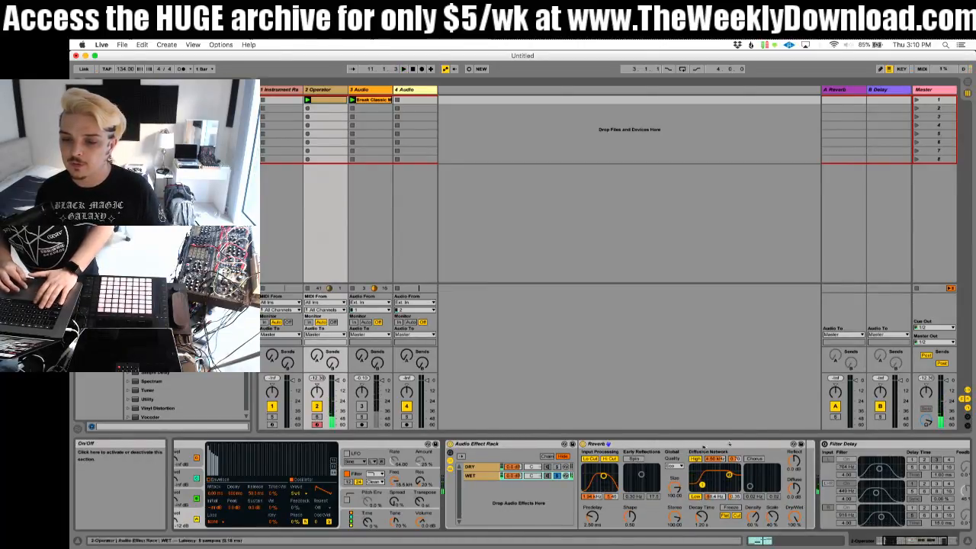
Step: Take the WET chain out of solo and balance its volume against the DRY chain during playback, keeping DRY at 0.0 dB
{"action": "scroll", "coordinate": [845, 478], "scroll_direction": "right", "scroll_amount": 4}
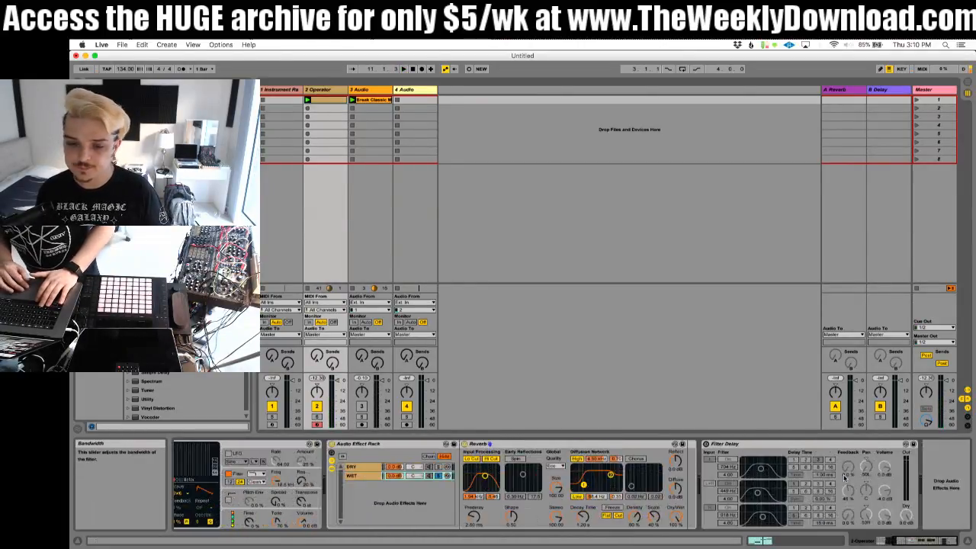
{"action": "left_click", "coordinate": [412, 478]}
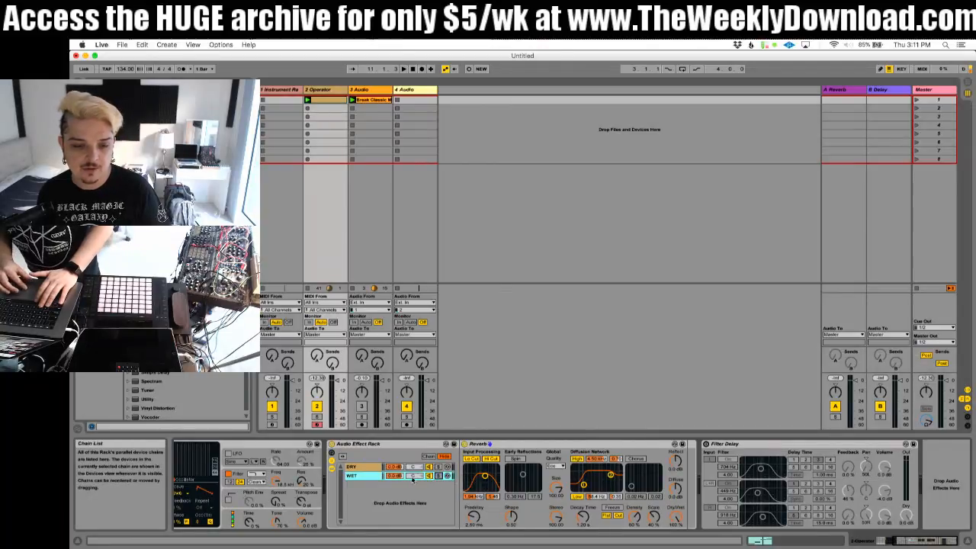
{"action": "mouse_move", "coordinate": [395, 477]}
{"action": "left_mouse_down"}
{"action": "mouse_move", "coordinate": [395, 498]}
{"action": "mouse_move", "coordinate": [394, 472]}
{"action": "left_mouse_up"}
{"action": "key", "text": "space"}
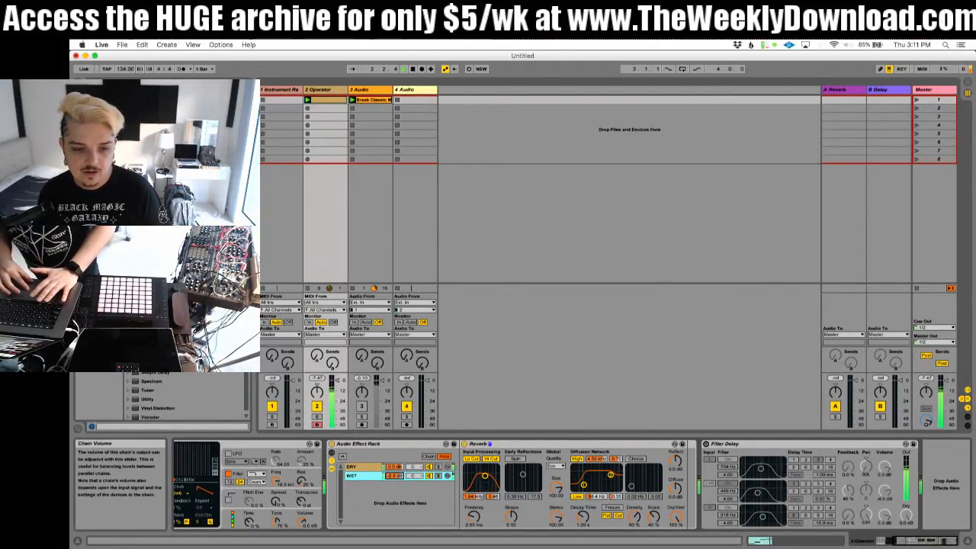
{"action": "mouse_move", "coordinate": [394, 467]}
{"action": "left_mouse_down"}
{"action": "mouse_move", "coordinate": [395, 481]}
{"action": "mouse_move", "coordinate": [394, 468]}
{"action": "left_mouse_up"}
{"action": "key", "text": "space"}
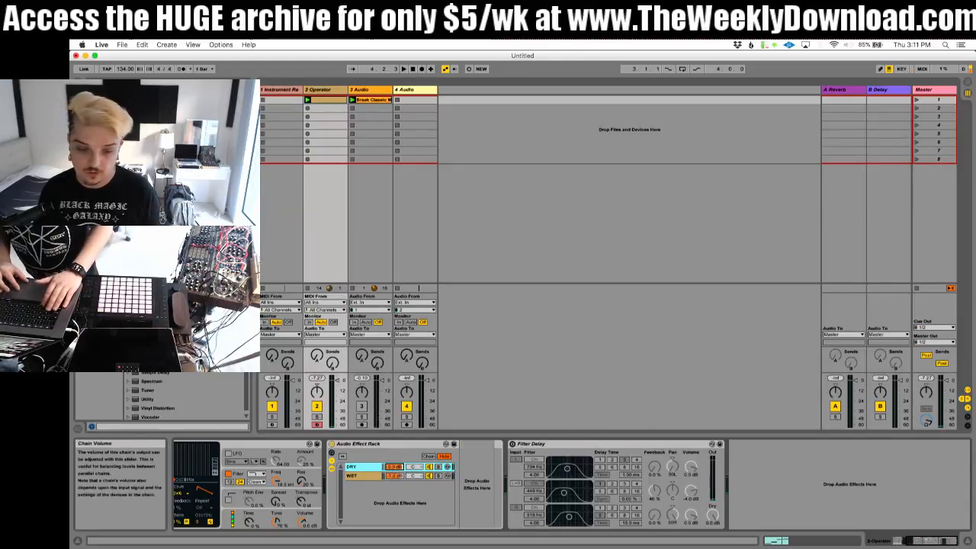
Step: Move the Filter Delay into the rack's WET chain, directly after the Reverb
{"action": "left_click", "coordinate": [374, 476]}
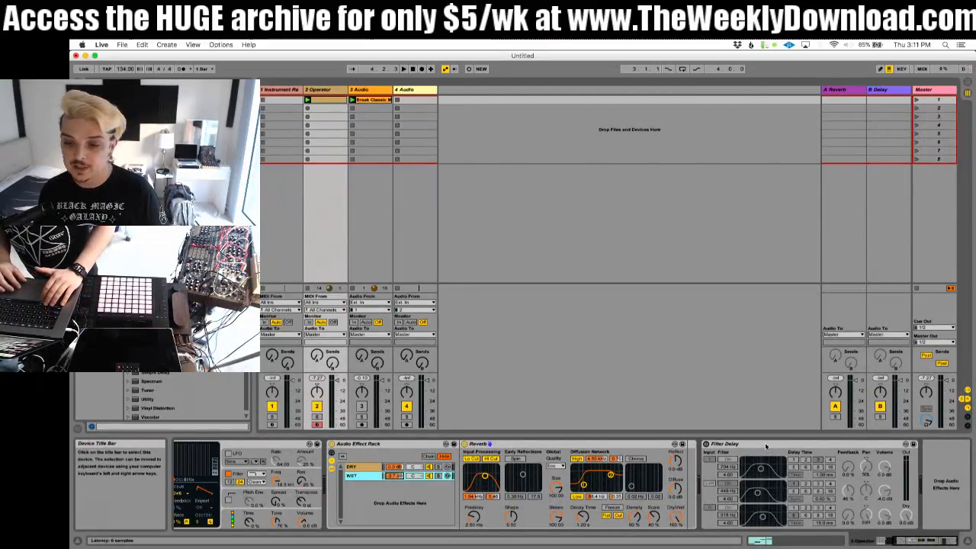
{"action": "left_click", "coordinate": [731, 444]}
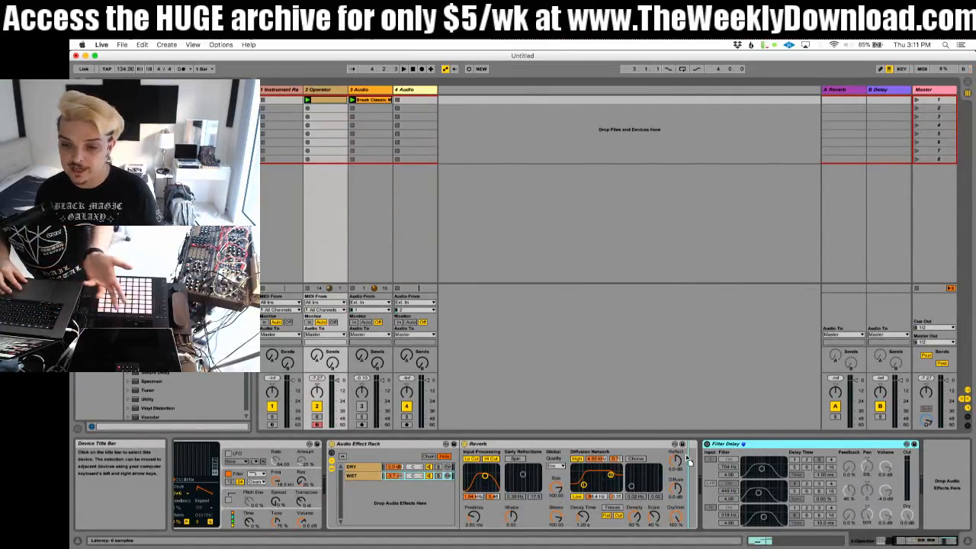
{"action": "left_click_drag", "start_coordinate": [688, 459], "coordinate": [687, 457]}
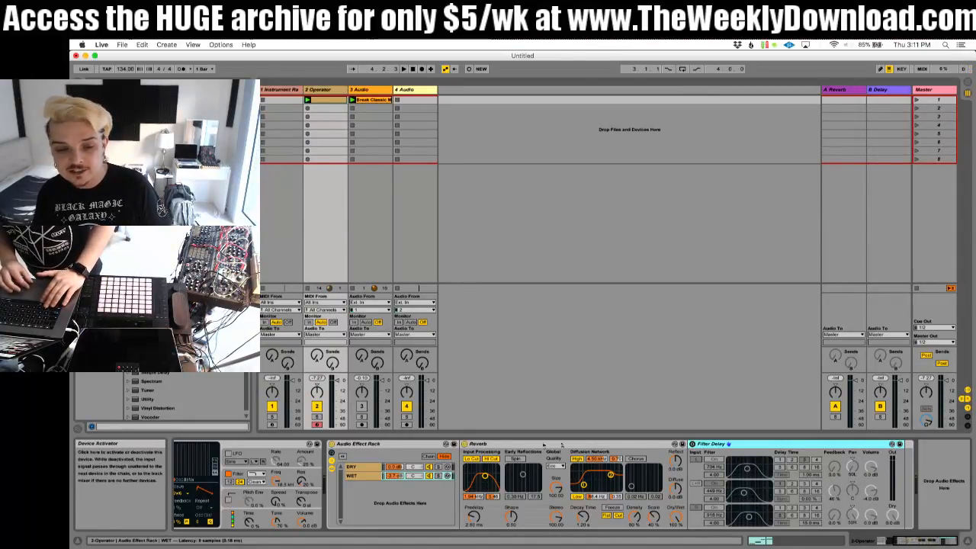
Step: Play the WET chain soloed with Filter Delay turned on, lengthening its left delay time and setting the right one to 25 ms
{"action": "left_click", "coordinate": [439, 476]}
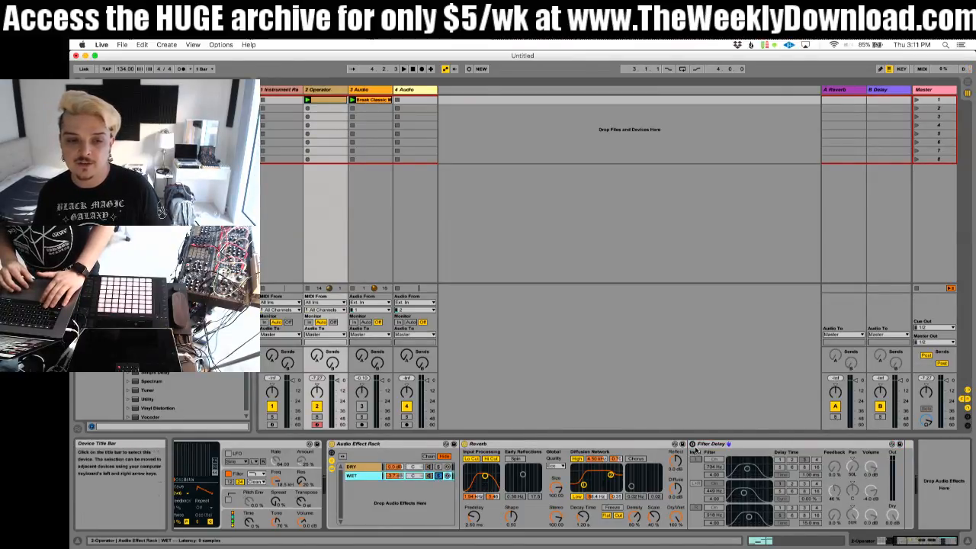
{"action": "key", "text": "super+space"}
{"action": "key", "text": "Escape"}
{"action": "key", "text": "space"}
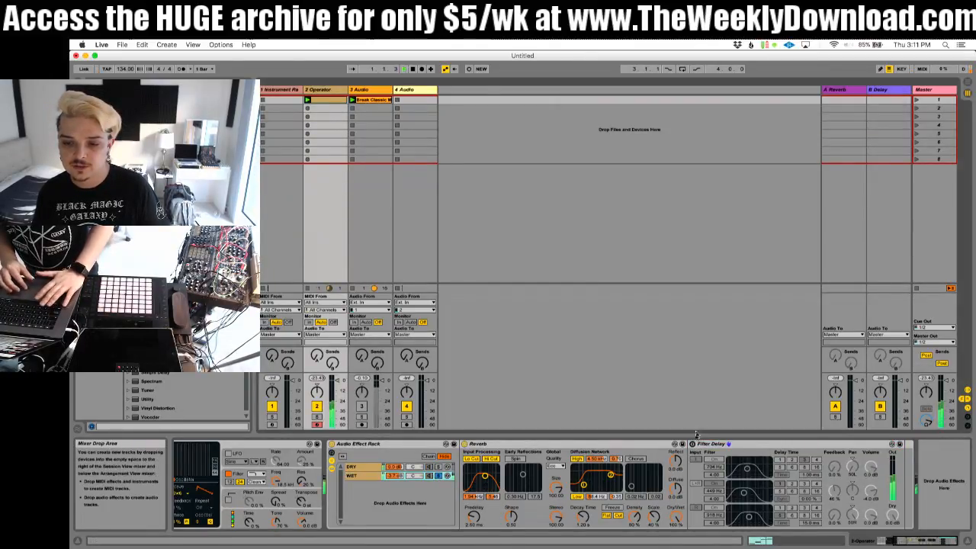
{"action": "left_click", "coordinate": [693, 444]}
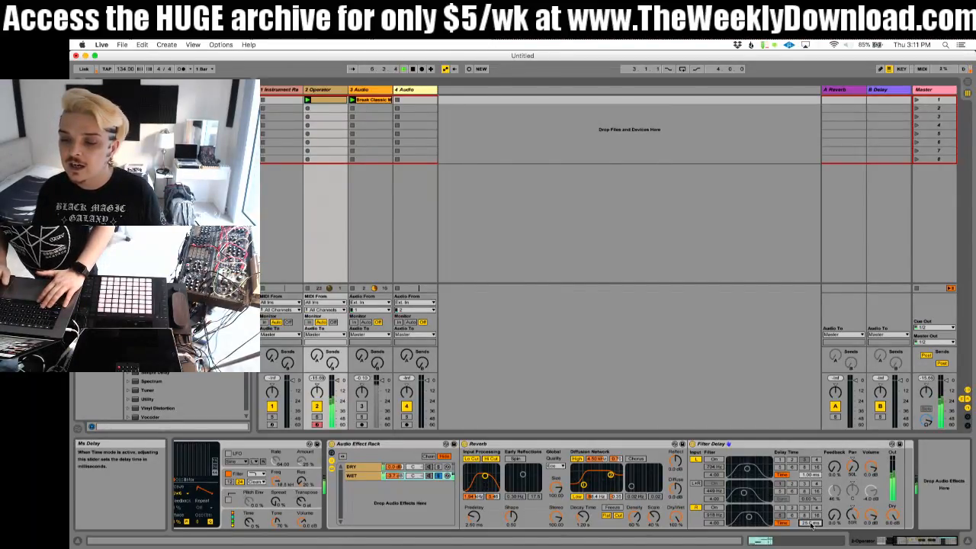
{"action": "left_click_drag", "start_coordinate": [811, 476], "coordinate": [810, 454]}
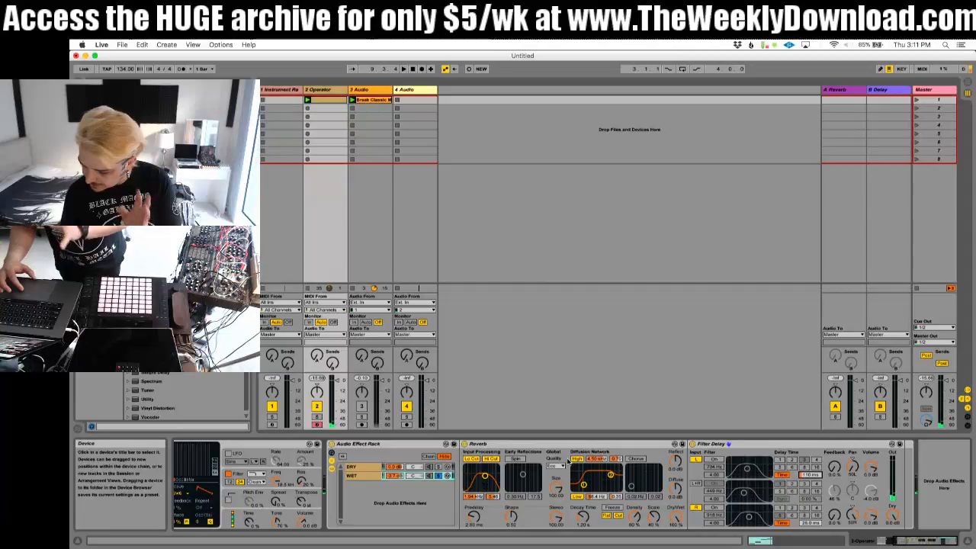
Step: Take the WET chain out of solo, raise its volume from silence during playback, and set the Reverb's decay time to 1.17 s
{"action": "left_click", "coordinate": [416, 476]}
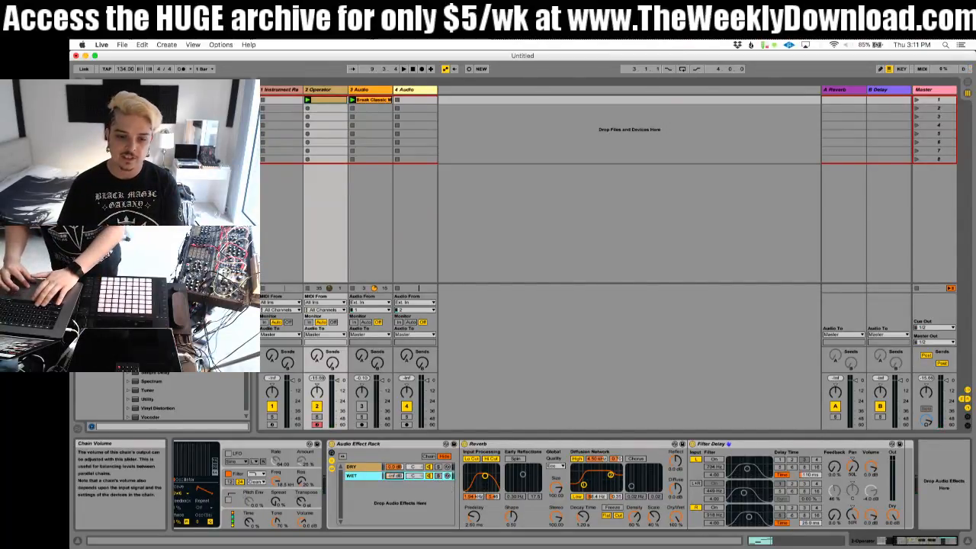
{"action": "key", "text": "space"}
{"action": "left_click_drag", "start_coordinate": [395, 476], "coordinate": [394, 469]}
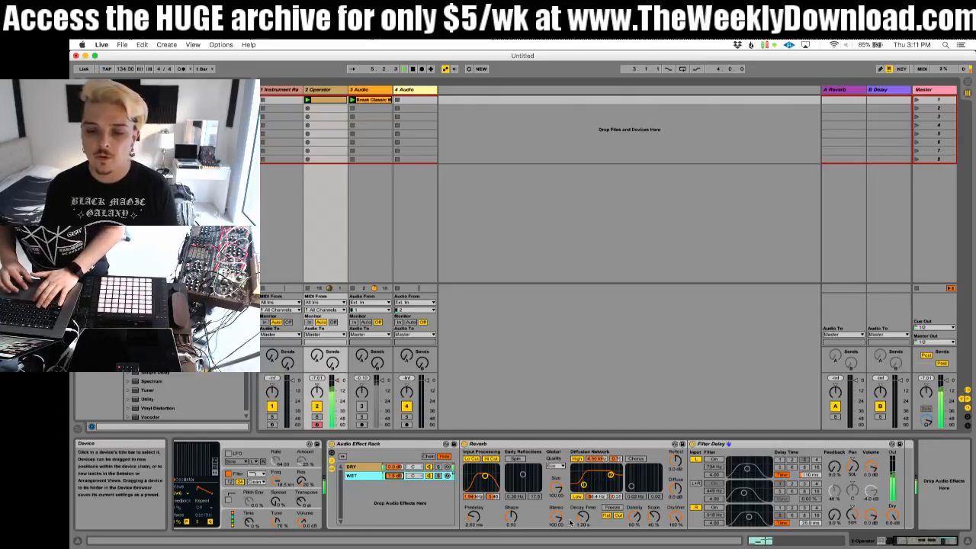
{"action": "left_click_drag", "start_coordinate": [583, 517], "coordinate": [583, 524]}
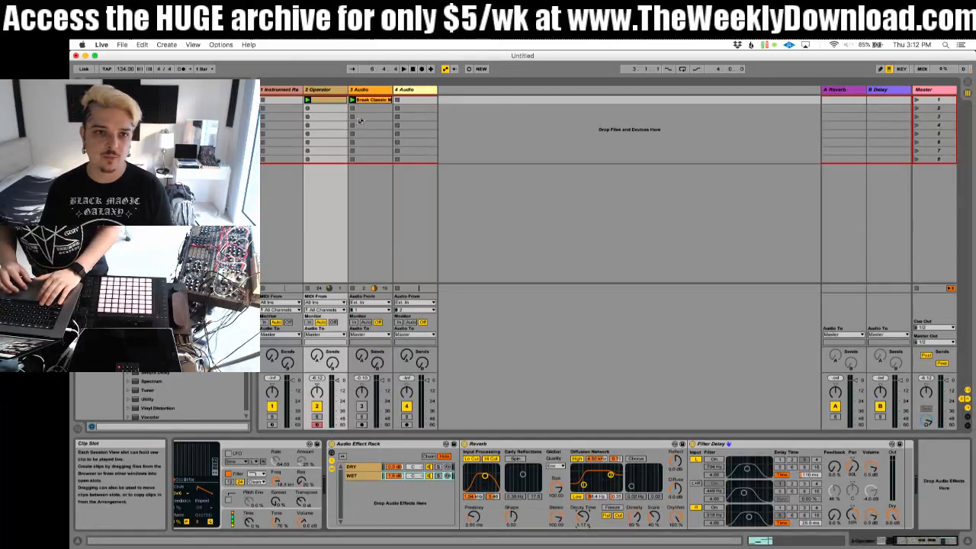
Step: Activate the drum break track and compare the mix with the Audio Effect Rack bypassed and active, leaving the rack on
{"action": "left_click", "coordinate": [332, 444]}
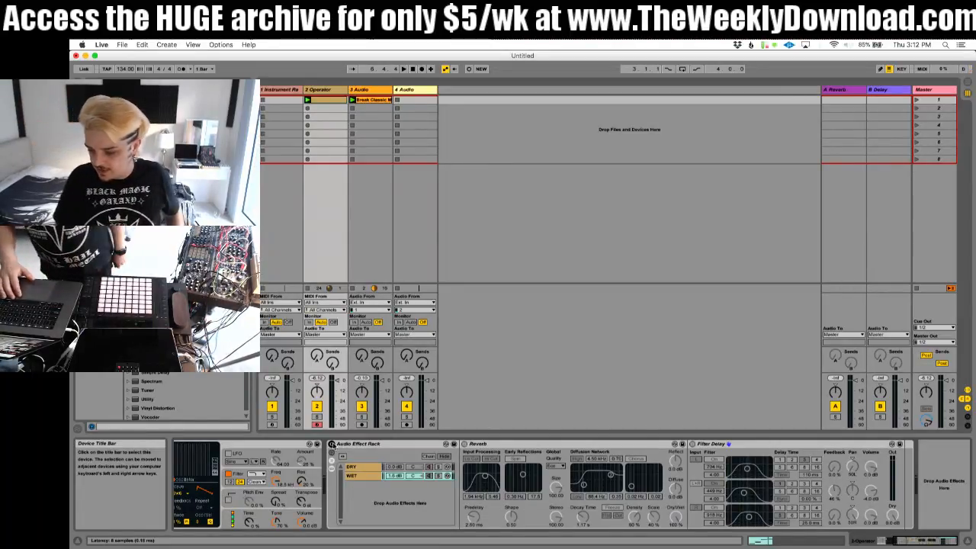
{"action": "key", "text": "space"}
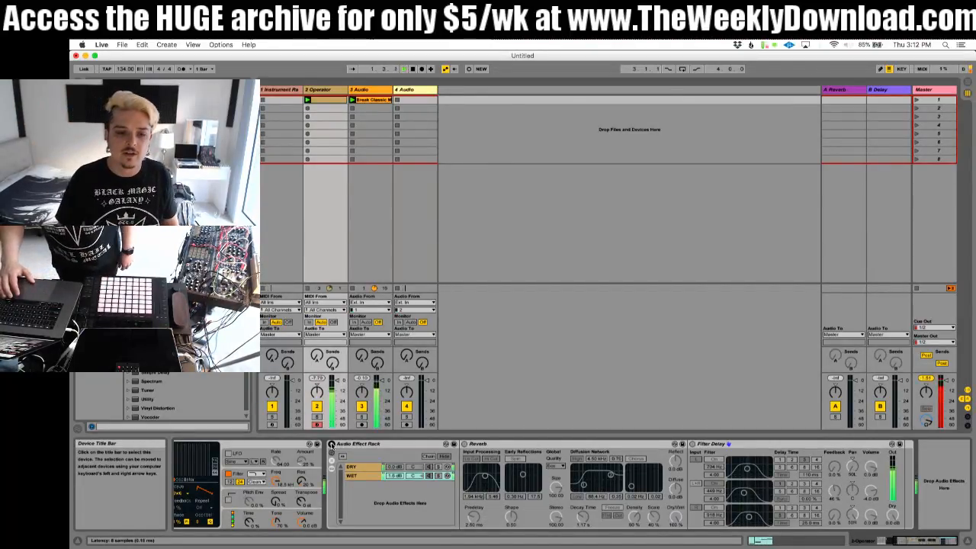
{"action": "left_click", "coordinate": [332, 444]}
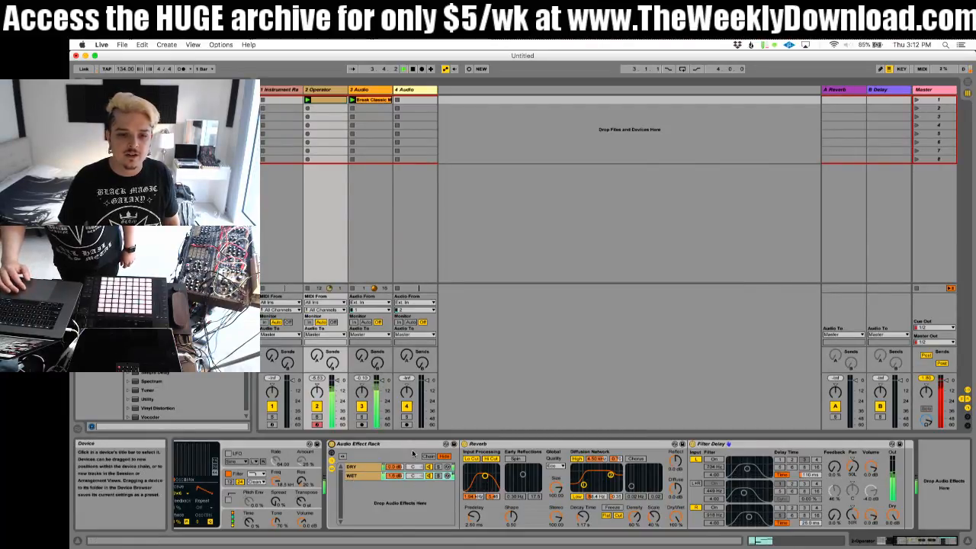
Step: Lower the WET chain's volume to about -4 dB and return to Operator's oscillator A
{"action": "left_click", "coordinate": [398, 475]}
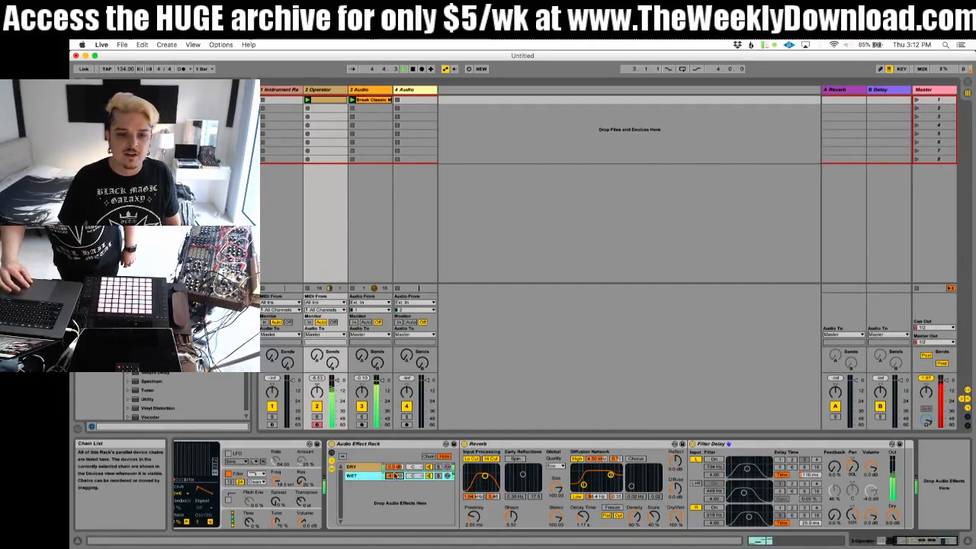
{"action": "scroll", "coordinate": [305, 496], "scroll_direction": "left", "scroll_amount": 5}
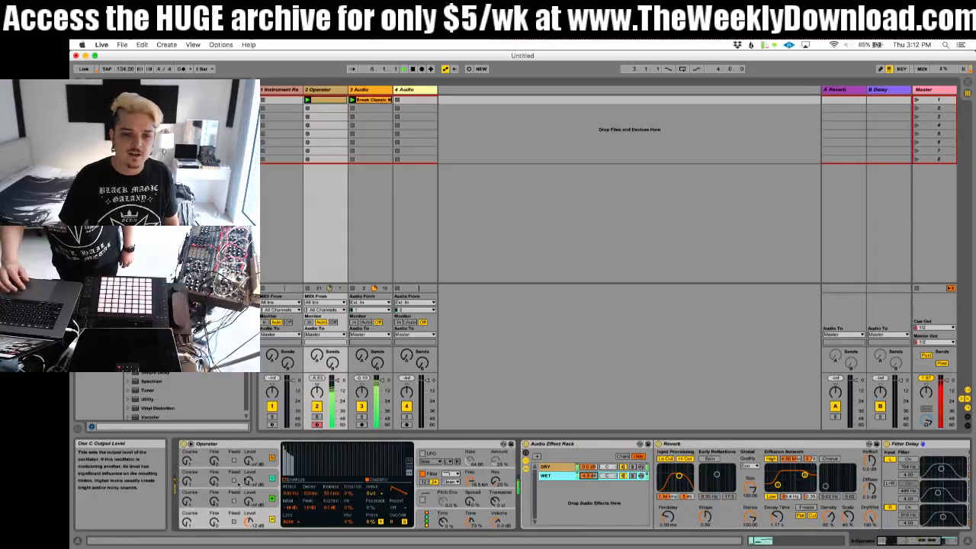
{"action": "left_click", "coordinate": [190, 530]}
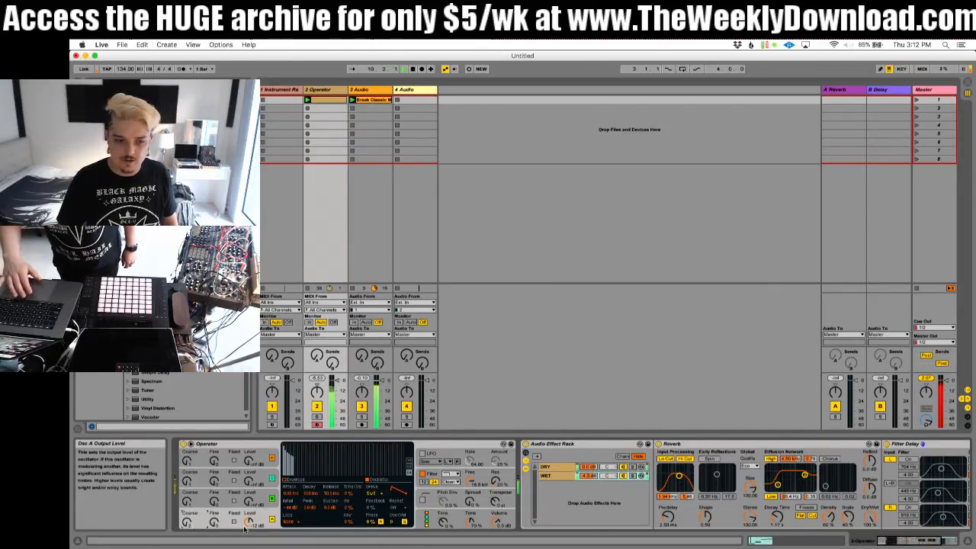
Step: Show the Operator MIDI clip and repeatedly double the length of its whole note pattern until it spans two bars
{"action": "key", "text": "shift+Tab"}
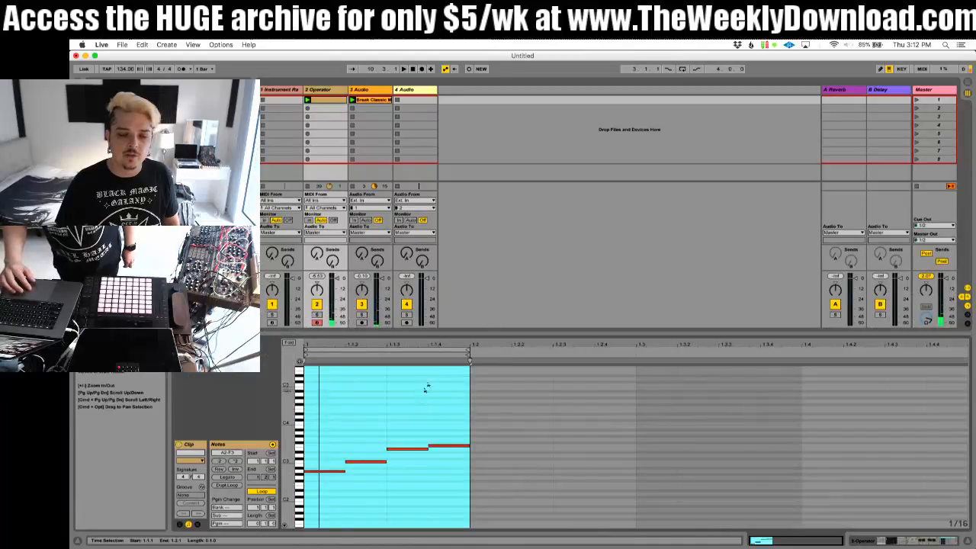
{"action": "left_click", "coordinate": [428, 350]}
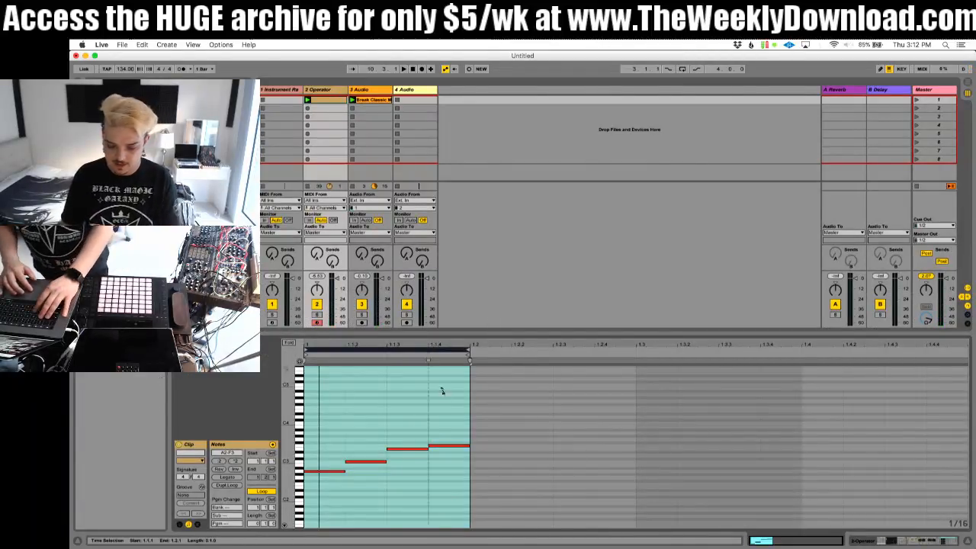
{"action": "key", "text": "super+a"}
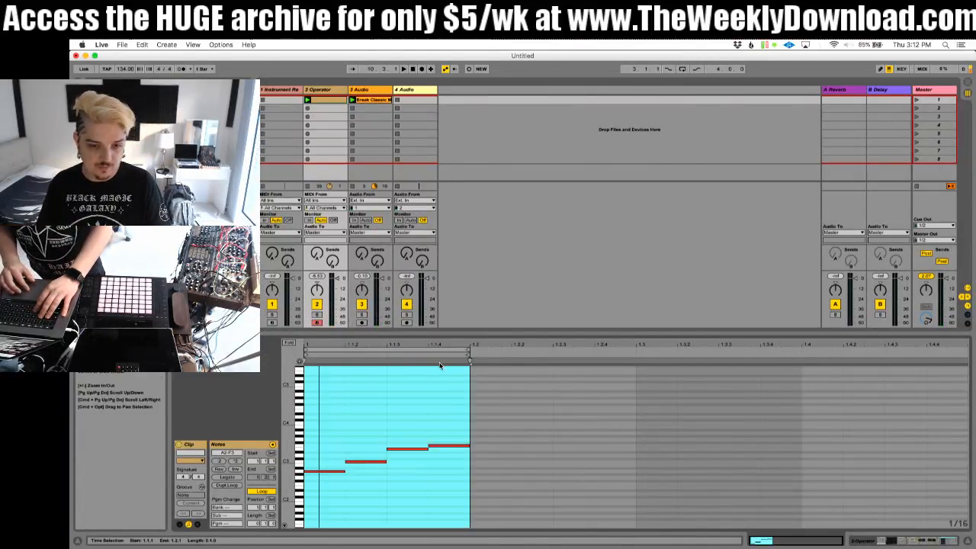
{"action": "left_click", "coordinate": [236, 462]}
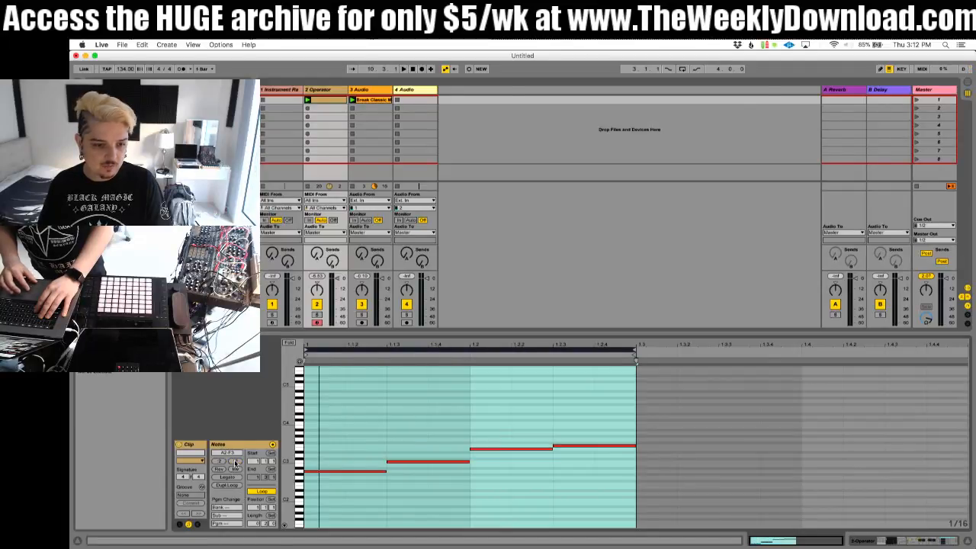
{"action": "left_click", "coordinate": [236, 463]}
Step: Shorten all notes in the two-bar Operator clip to one sixteenth each, keeping their start positions, and play the pattern
{"action": "key", "text": "space"}
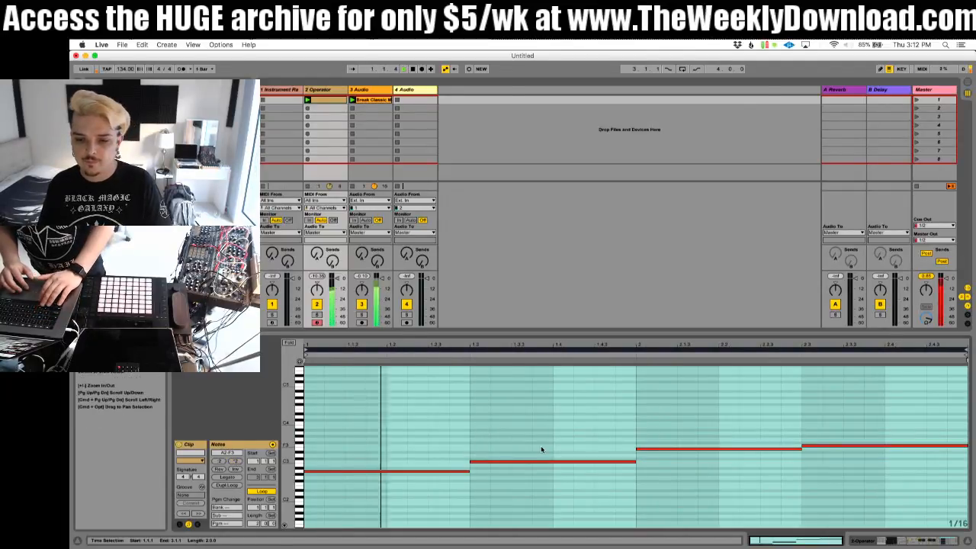
{"action": "key", "text": "super+a"}
{"action": "key", "text": "space"}
{"action": "key", "text": "super+a"}
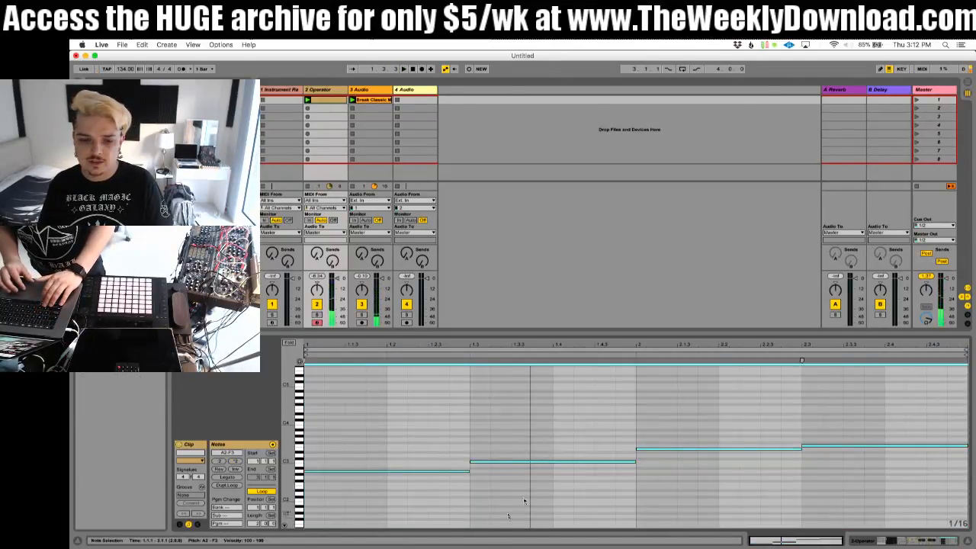
{"action": "key", "text": "shift+Left"}
{"action": "key", "text": "shift+Left"}
{"action": "key", "text": "shift+Left"}
{"action": "key", "text": "shift+Left"}
{"action": "key", "text": "shift+Left"}
{"action": "key", "text": "shift+Left"}
{"action": "key", "text": "shift+Left"}
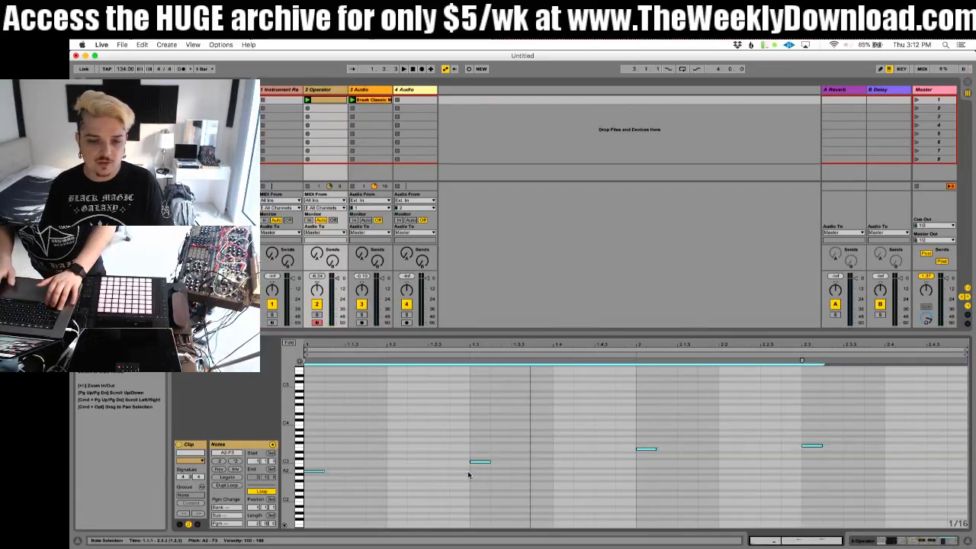
{"action": "key", "text": "space"}
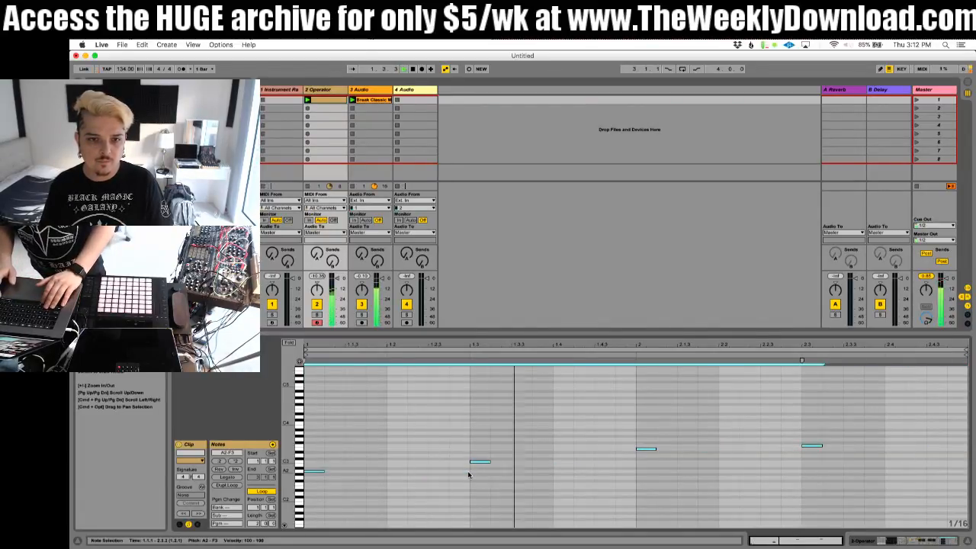
Step: Compare the Operator bass with the Audio Effect Rack and with just the Filter Delay bypassed and active, leaving both on
{"action": "left_click", "coordinate": [333, 91]}
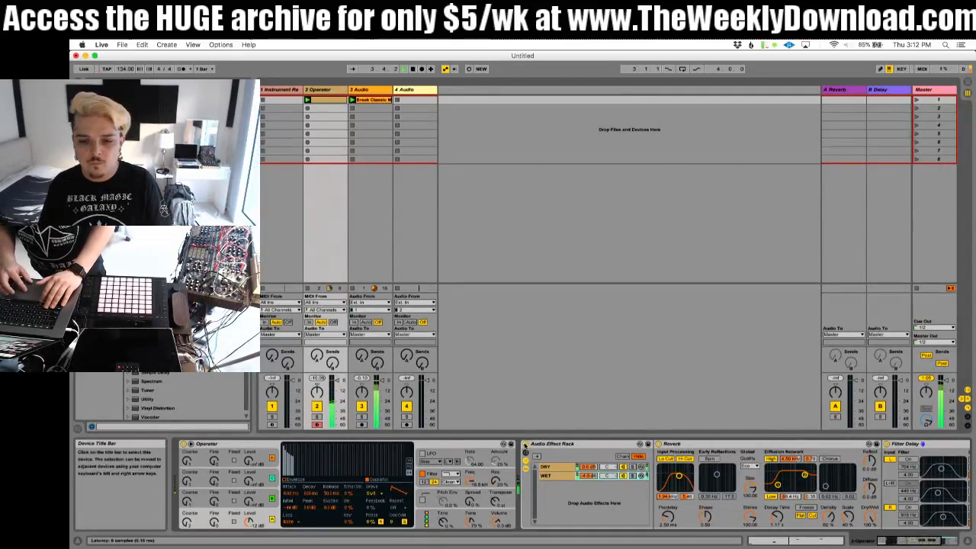
{"action": "left_click", "coordinate": [525, 445]}
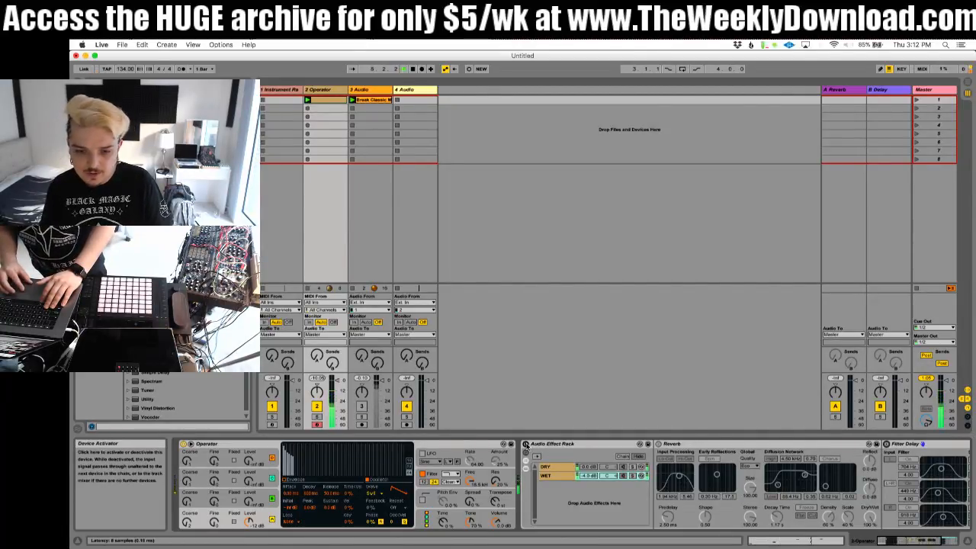
{"action": "scroll", "coordinate": [656, 481], "scroll_direction": "right", "scroll_amount": 5}
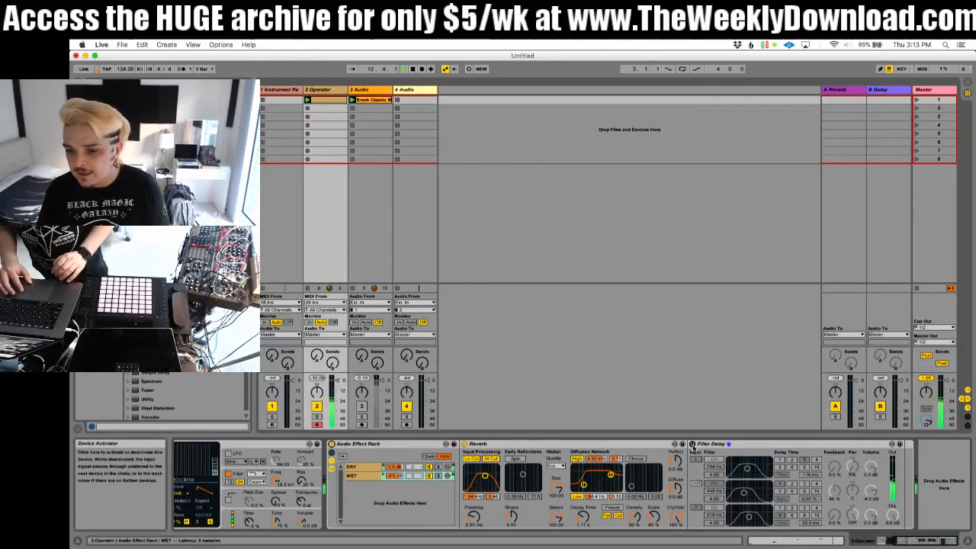
{"action": "left_click", "coordinate": [693, 444]}
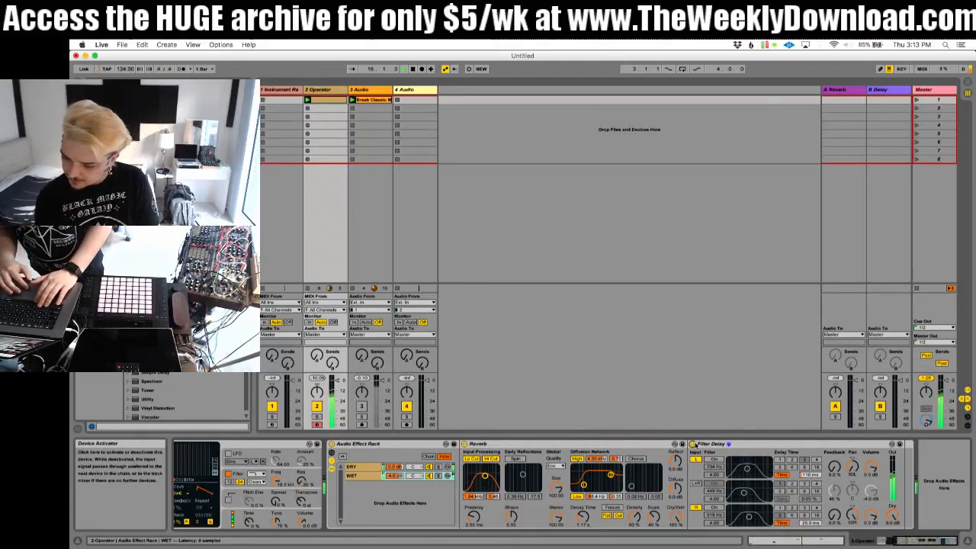
{"action": "left_click", "coordinate": [691, 444]}
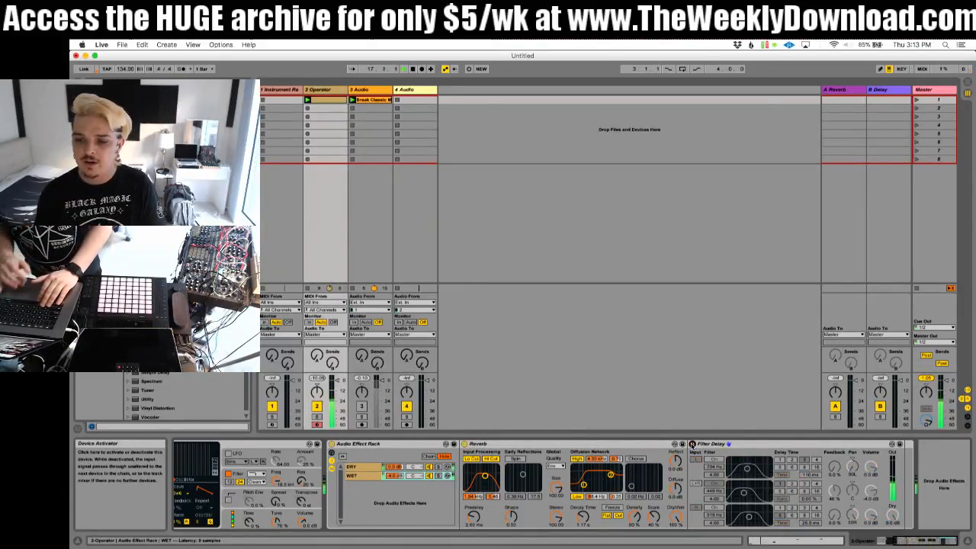
{"action": "left_click", "coordinate": [692, 444]}
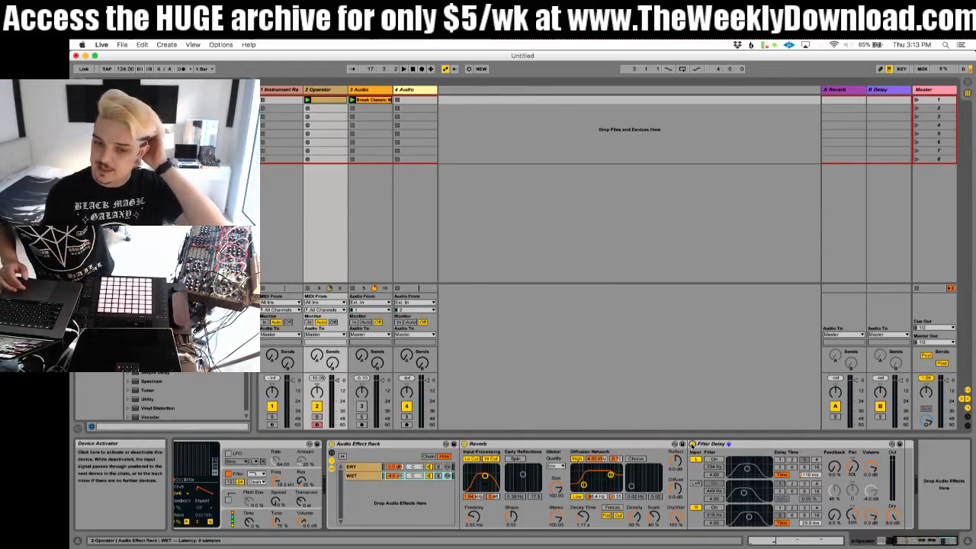
Step: Lower the WET chain's volume, enable Operator's pitch envelope, and shape a short falling pitch attack while listening
{"action": "left_click", "coordinate": [397, 476]}
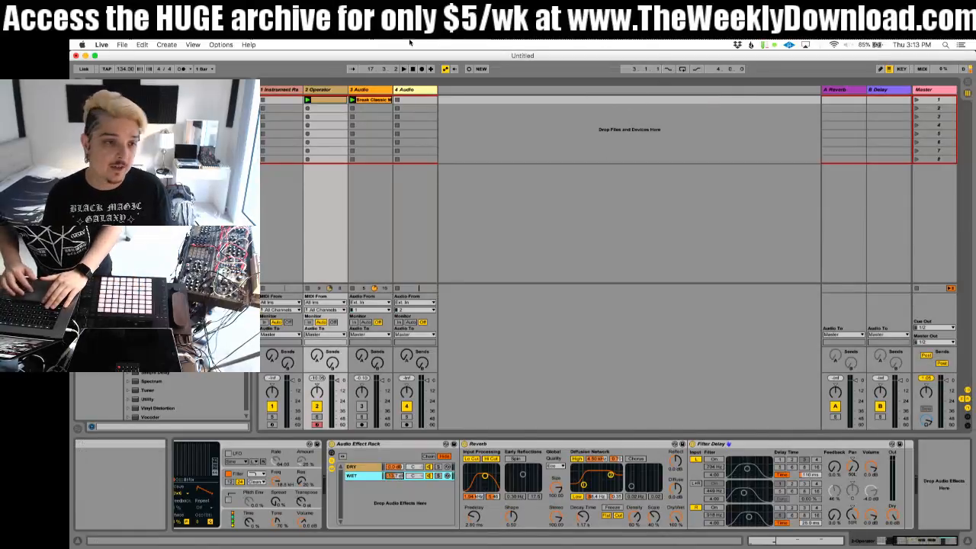
{"action": "left_click", "coordinate": [164, 90]}
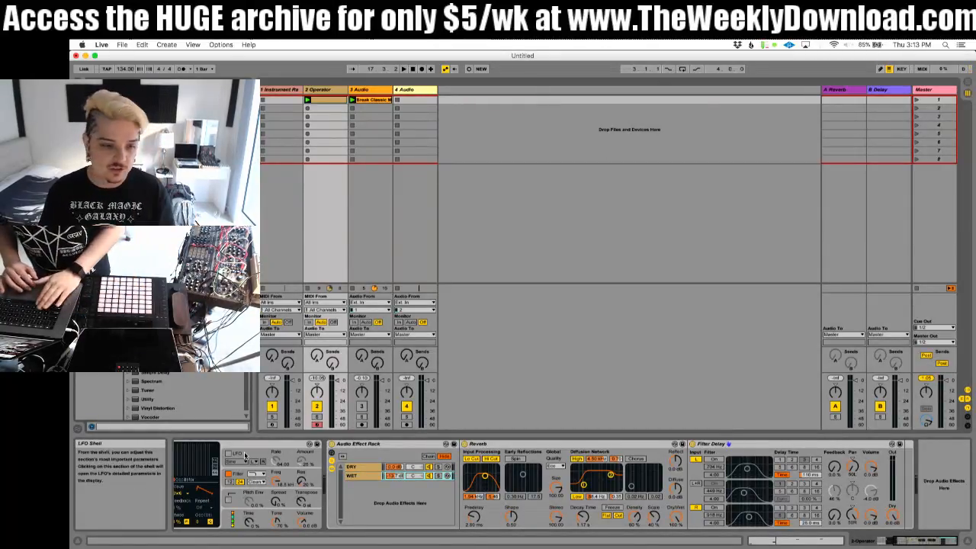
{"action": "left_click", "coordinate": [423, 500]}
{"action": "scroll", "coordinate": [422, 500], "scroll_direction": "left", "scroll_amount": 5}
{"action": "left_click", "coordinate": [423, 499]}
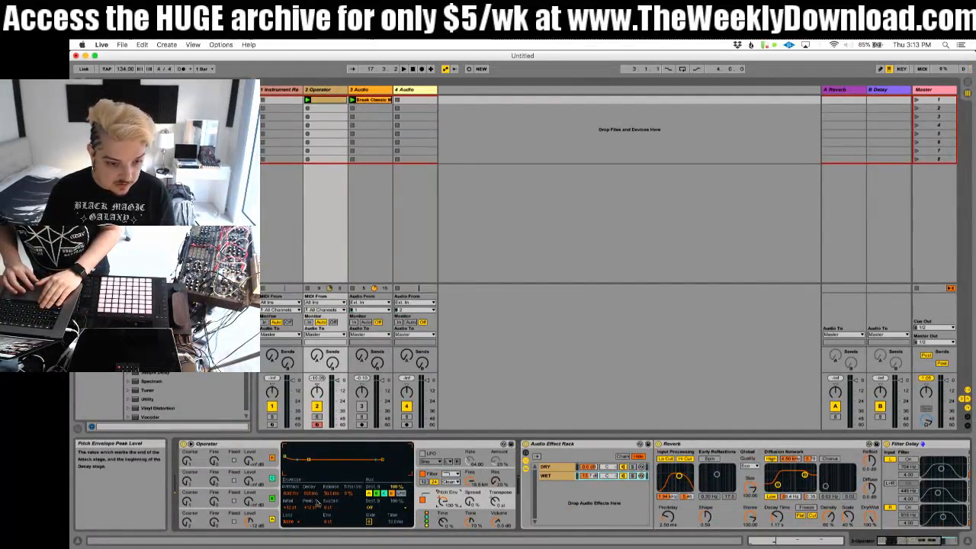
{"action": "key", "text": "space"}
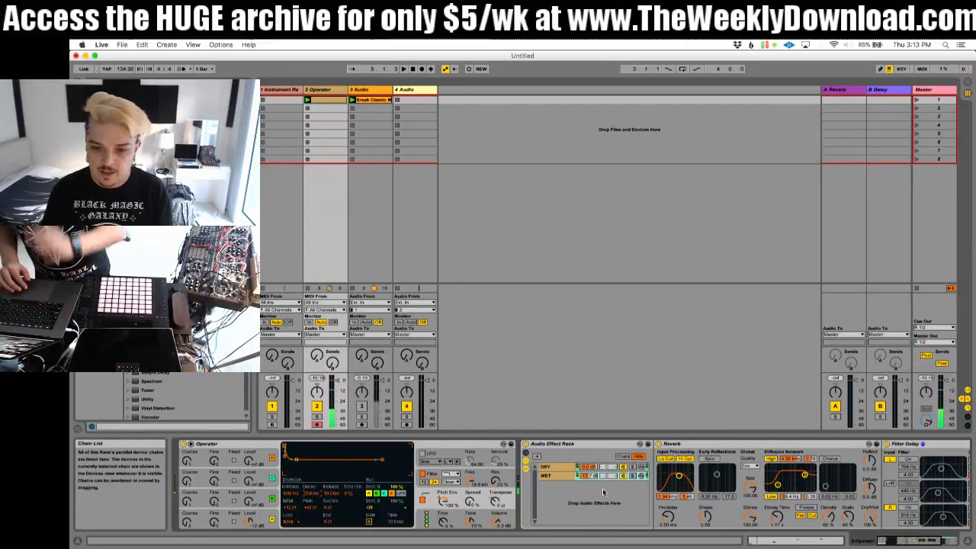
Step: Solo the WET chain to hear its tail and add a Compressor after the Filter Delay
{"action": "left_click", "coordinate": [633, 477]}
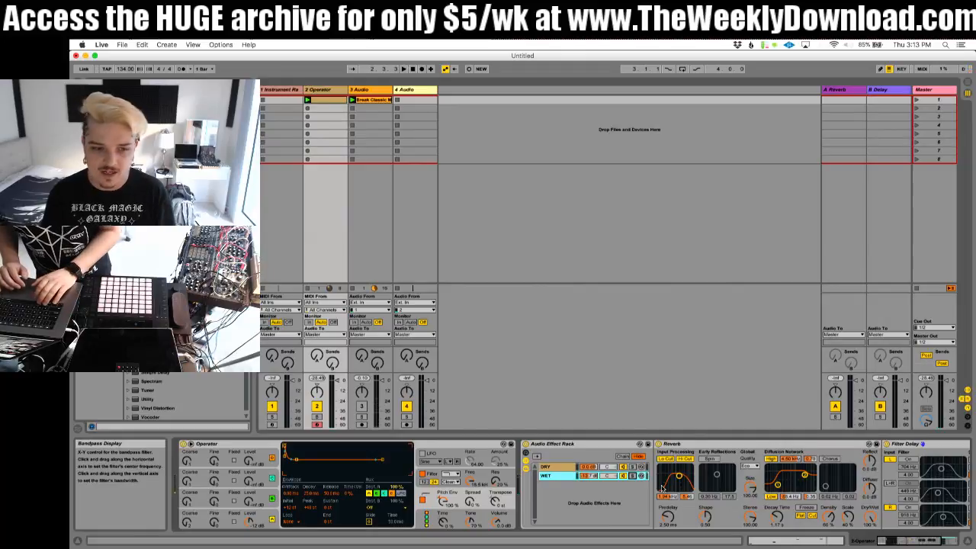
{"action": "scroll", "coordinate": [662, 489], "scroll_direction": "right", "scroll_amount": 5}
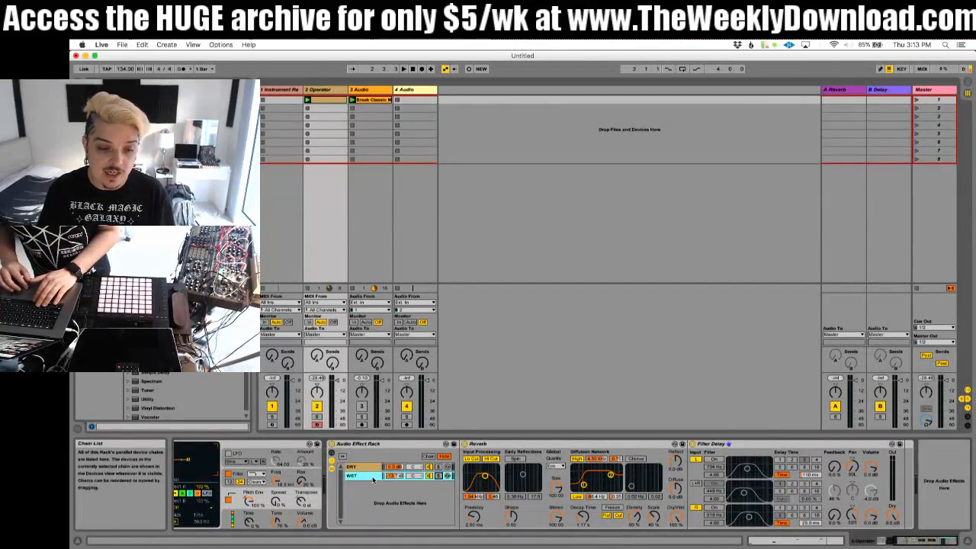
{"action": "left_click_drag", "start_coordinate": [153, 336], "coordinate": [872, 461]}
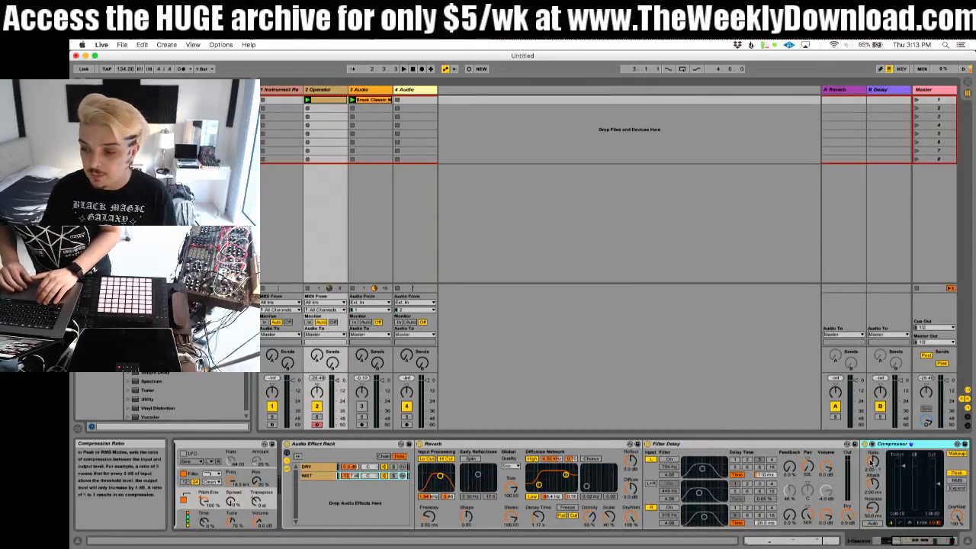
Step: Enable the Compressor's sidechain from 2-Operator at Audio Effect Rack | DRY | Pre FX and lower its threshold during playback
{"action": "left_click", "coordinate": [872, 443]}
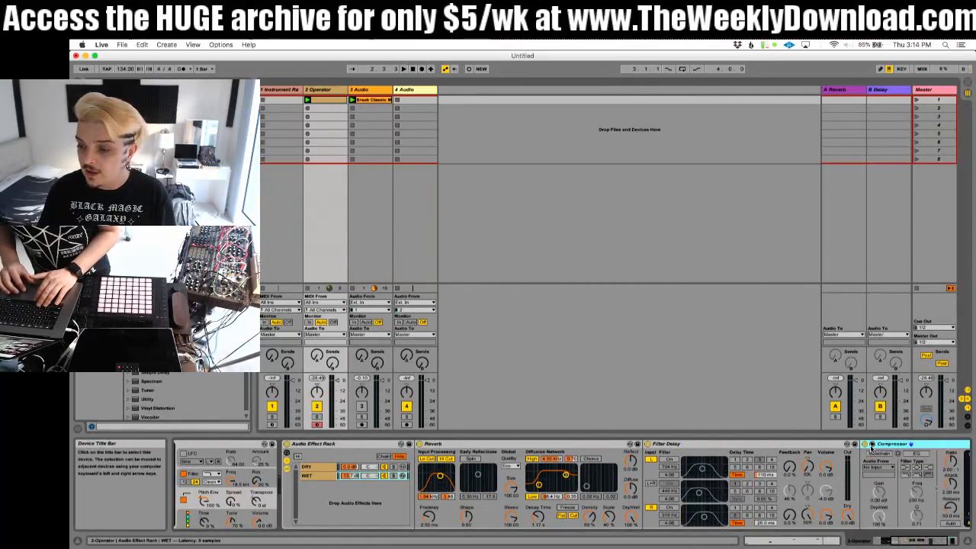
{"action": "left_click", "coordinate": [878, 466]}
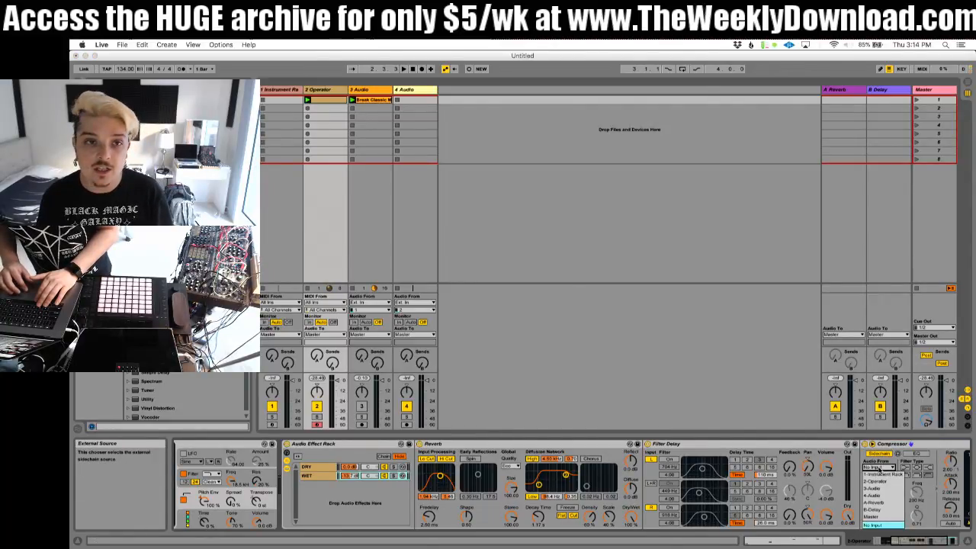
{"action": "left_click", "coordinate": [875, 481]}
{"action": "left_click", "coordinate": [881, 475]}
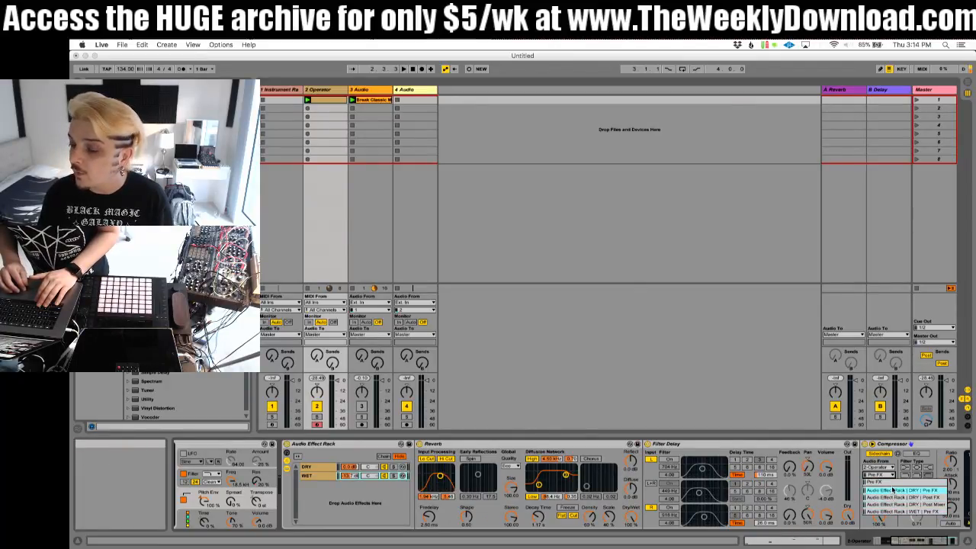
{"action": "left_click", "coordinate": [892, 490]}
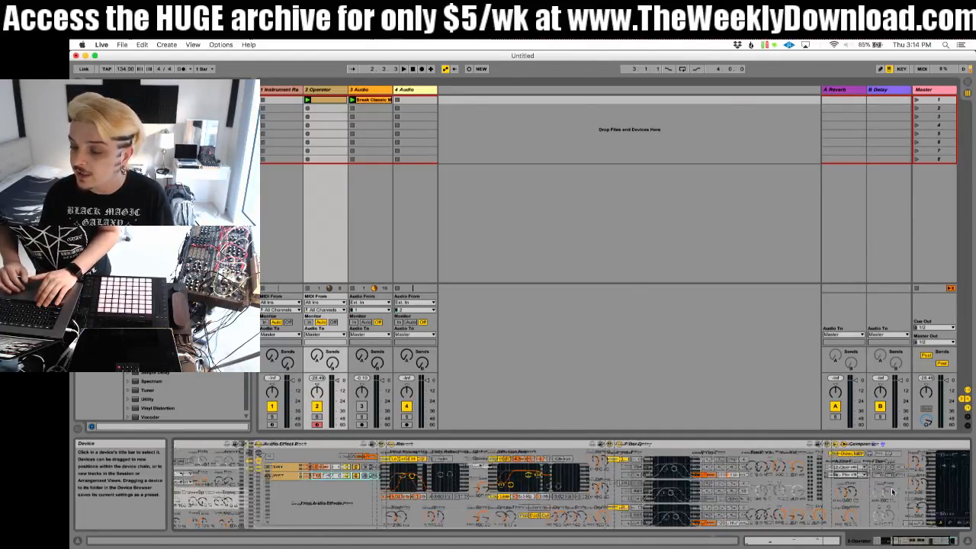
{"action": "key", "text": "space"}
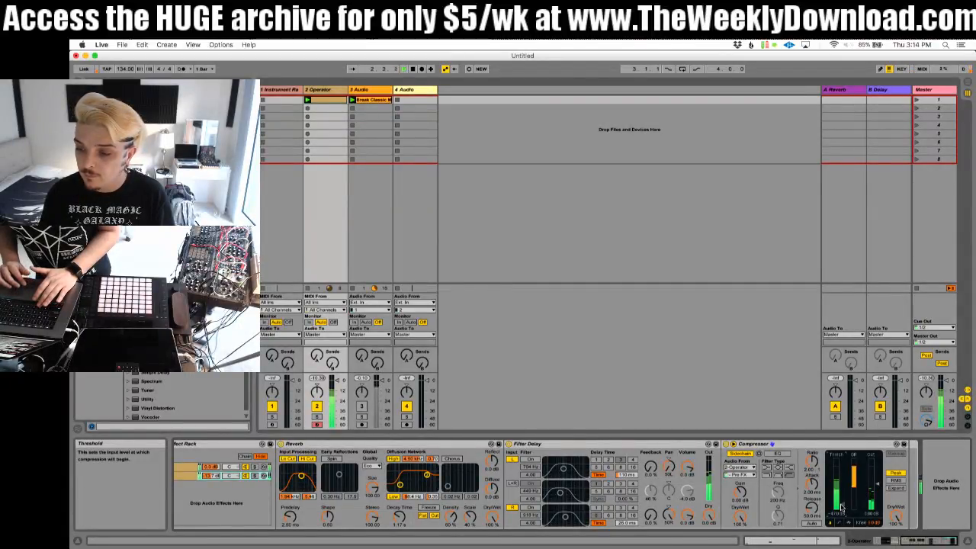
Step: Solo the WET chain to check the ducking, then raise its volume against the DRY chain during playback
{"action": "left_click", "coordinate": [255, 476]}
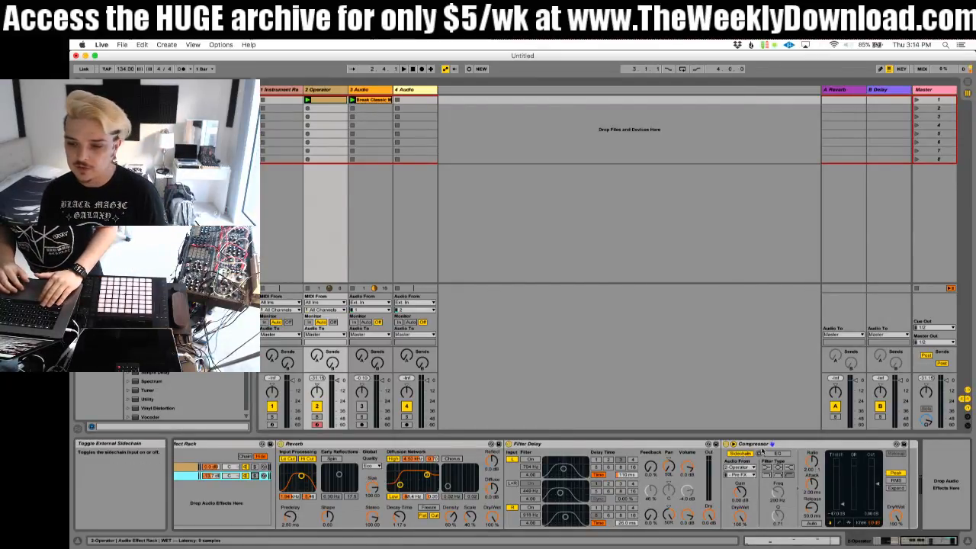
{"action": "scroll", "coordinate": [610, 484], "scroll_direction": "left", "scroll_amount": 5}
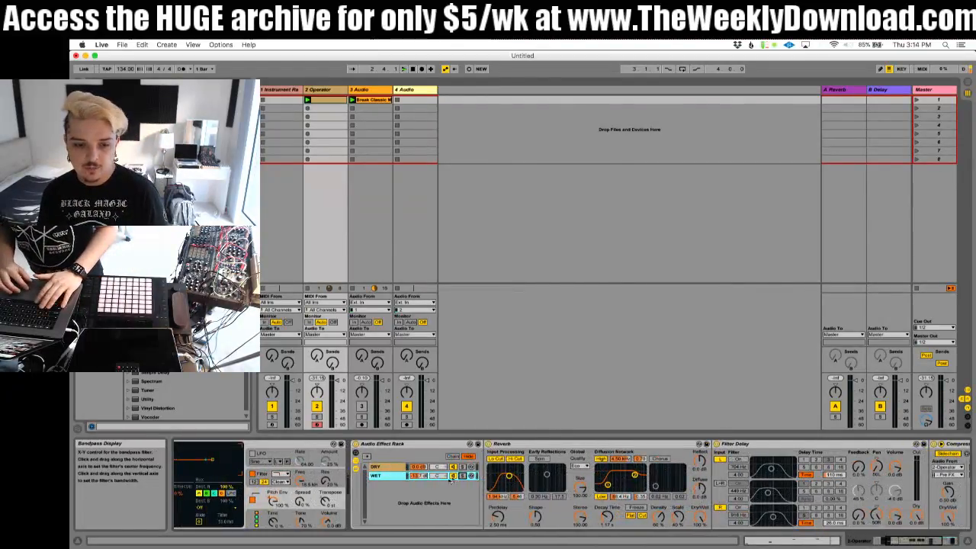
{"action": "key", "text": "space"}
{"action": "left_click_drag", "start_coordinate": [416, 476], "coordinate": [416, 463]}
Step: Compare the sound with the Audio Effect Rack bypassed and active, leaving the rack on
{"action": "scroll", "coordinate": [846, 490], "scroll_direction": "left", "scroll_amount": 4}
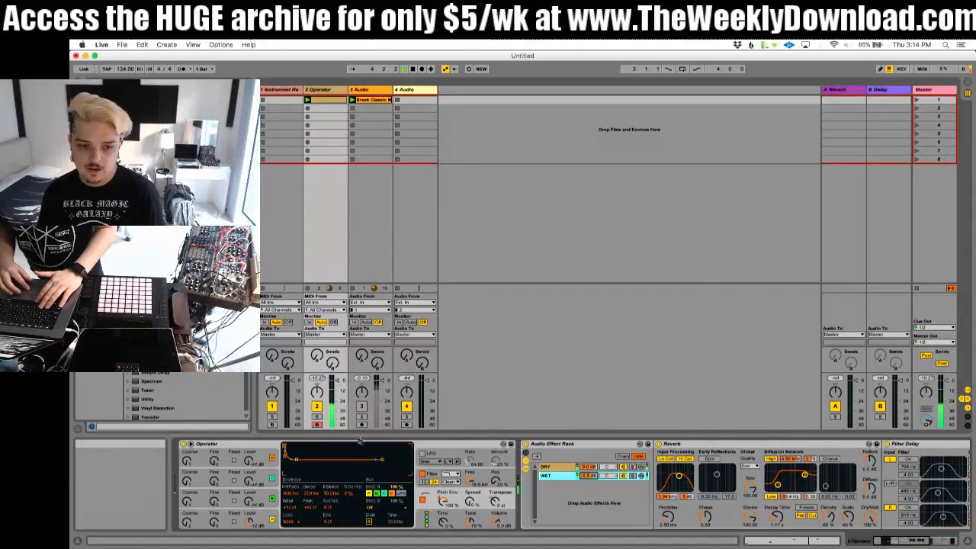
{"action": "left_click", "coordinate": [526, 444]}
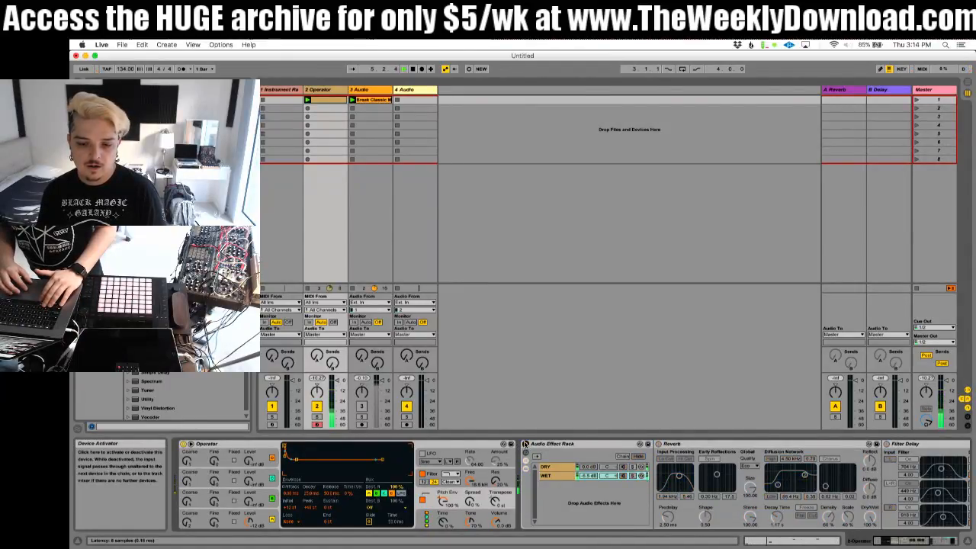
{"action": "left_click", "coordinate": [526, 444]}
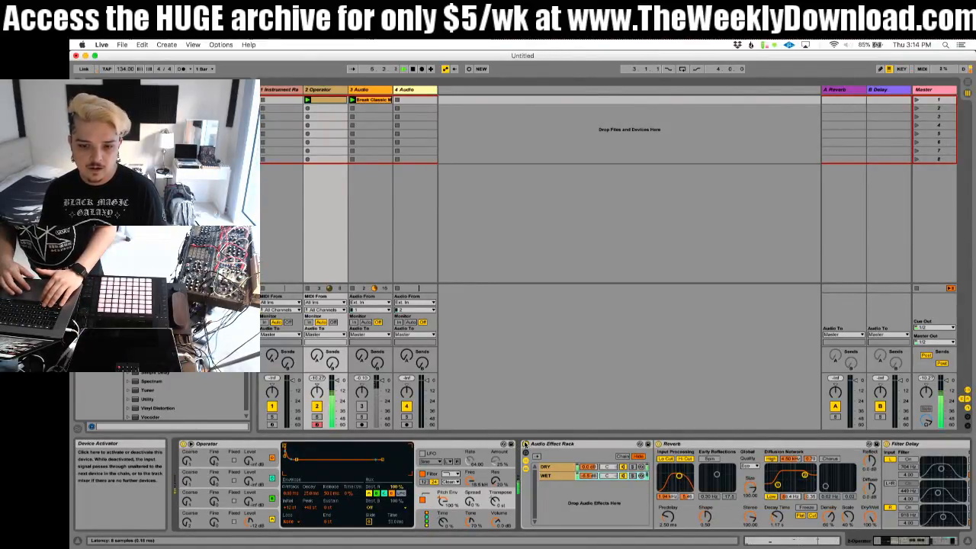
Step: Insert a Saturator between the Reverb and the Filter Delay, then raise its drive and lower its output during playback
{"action": "scroll", "coordinate": [595, 481], "scroll_direction": "right", "scroll_amount": 5}
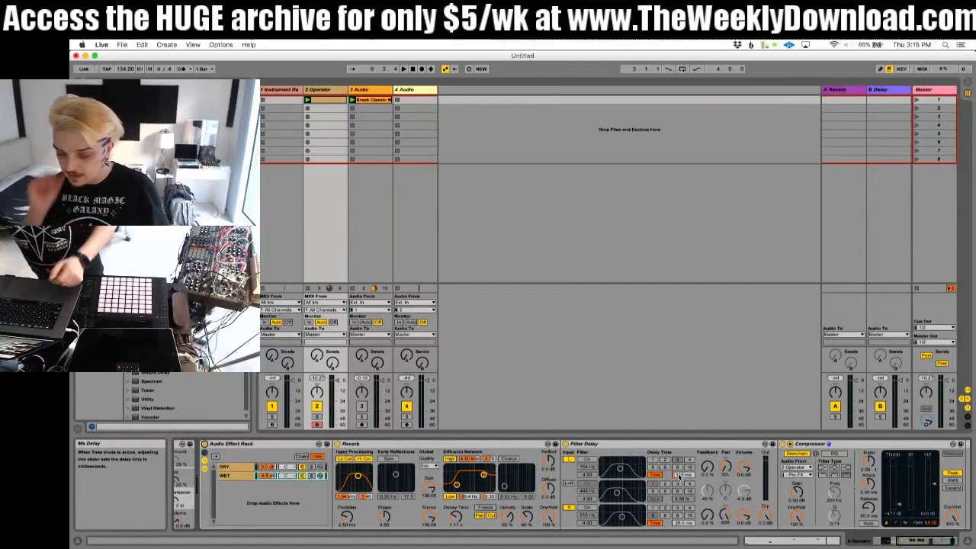
{"action": "scroll", "coordinate": [679, 477], "scroll_direction": "right", "scroll_amount": 3}
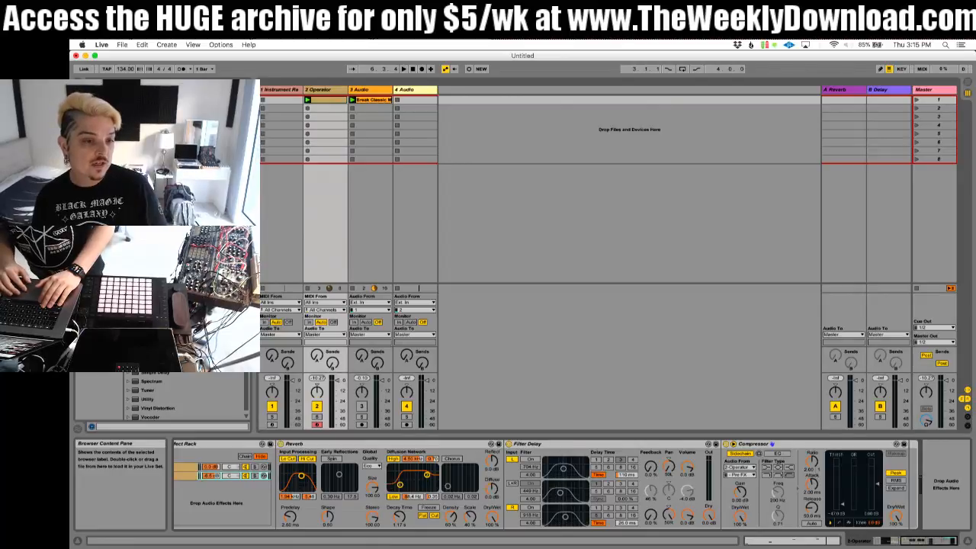
{"action": "left_click_drag", "start_coordinate": [152, 363], "coordinate": [541, 452]}
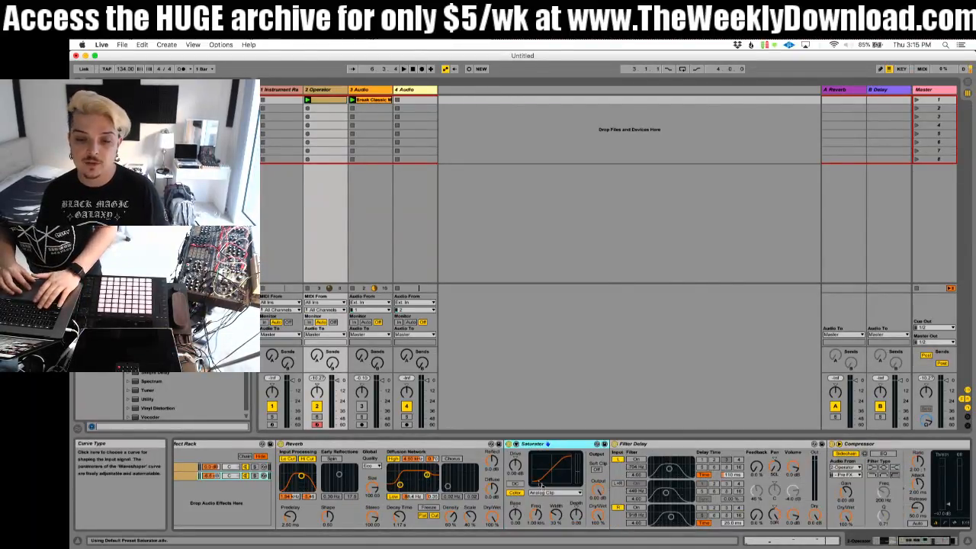
{"action": "key", "text": "space"}
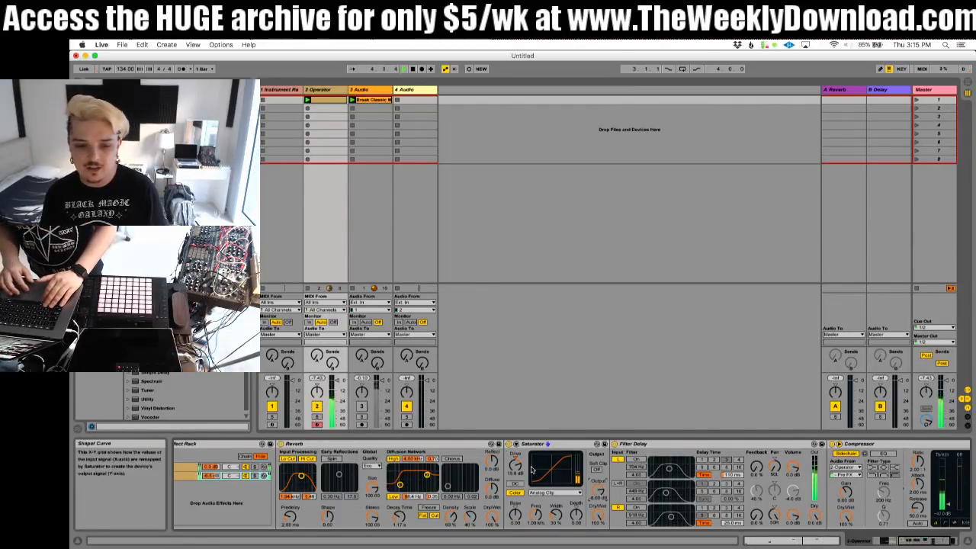
Step: Eject the unreadable disk to clear the alert, then resume playback and solo the WET chain
{"action": "scroll", "coordinate": [598, 492], "scroll_direction": "left", "scroll_amount": 6}
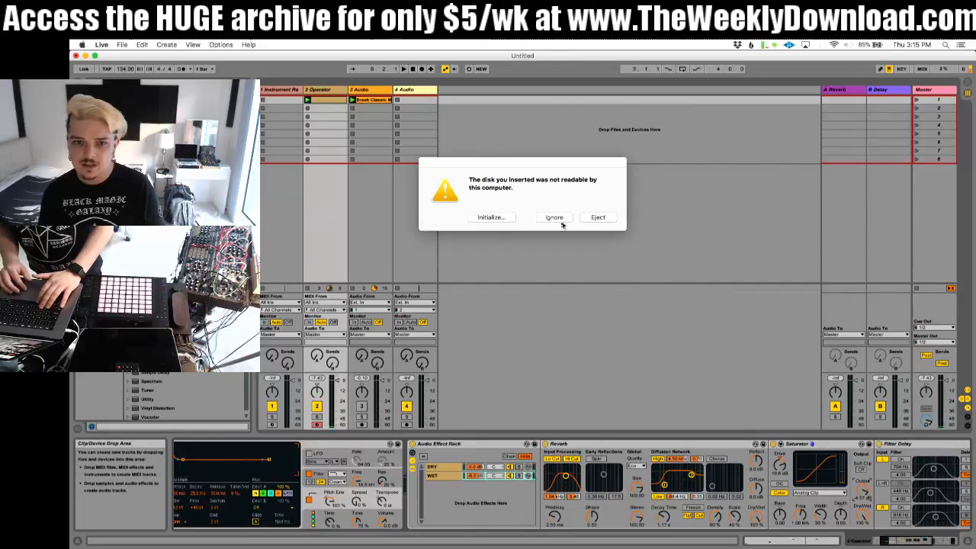
{"action": "left_click", "coordinate": [598, 218]}
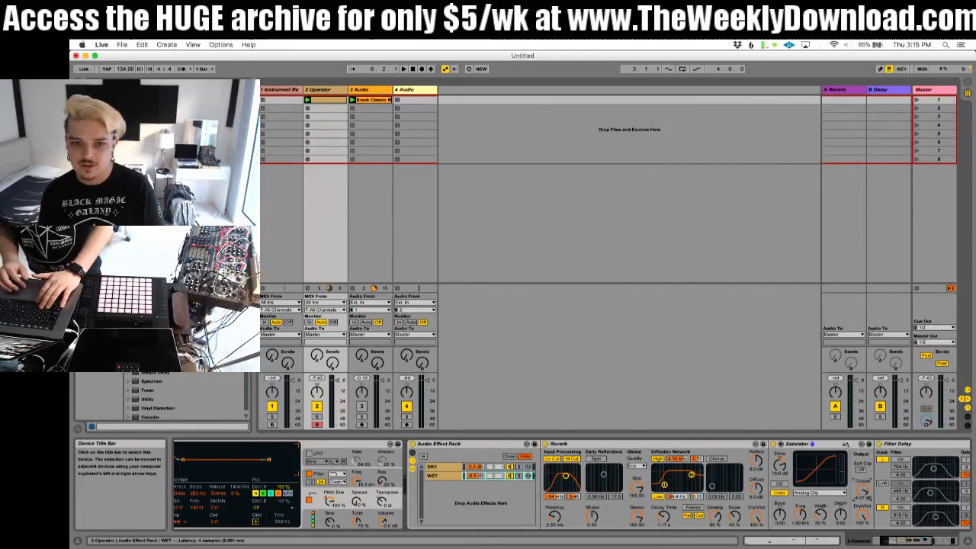
{"action": "key", "text": "space"}
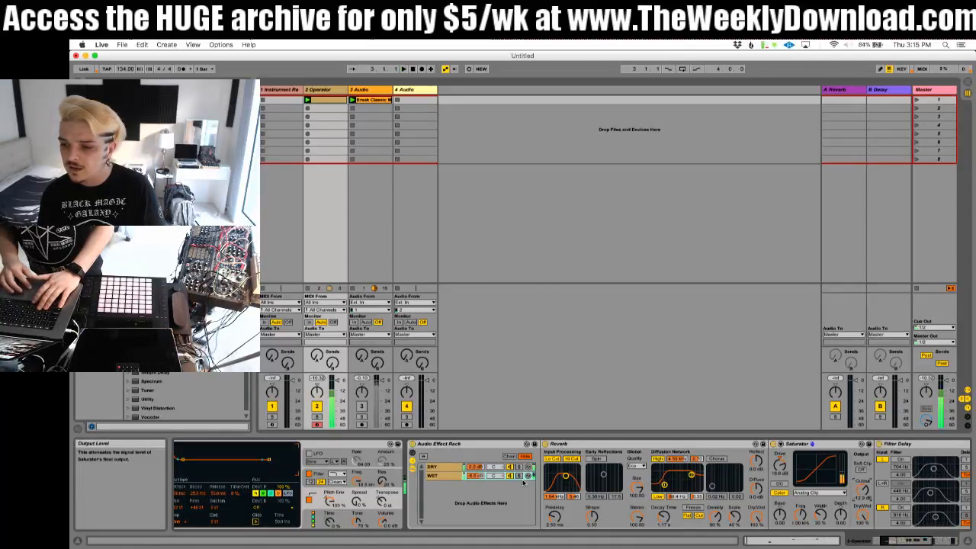
{"action": "left_click", "coordinate": [520, 475]}
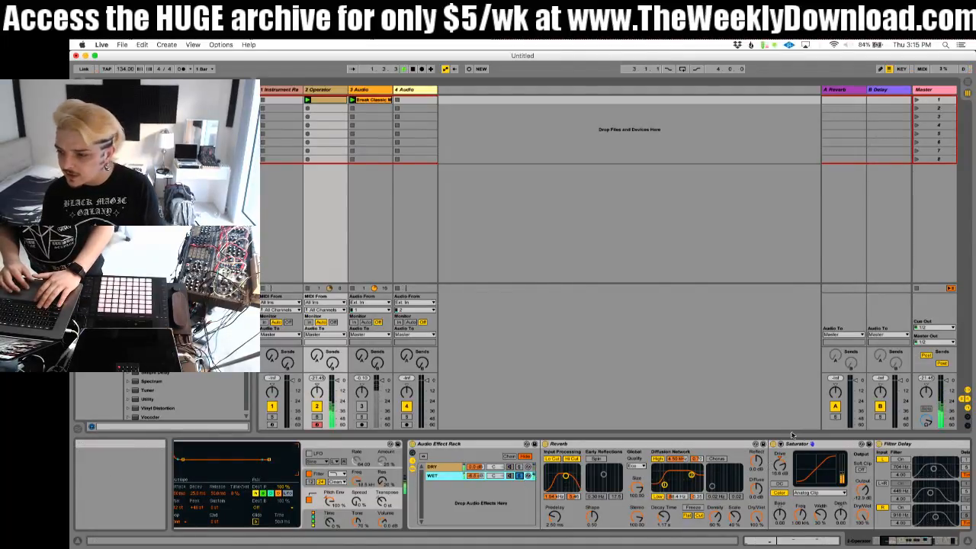
Step: Compare the WET chain during playback with the Saturator bypassed and active, leaving the Saturator on
{"action": "left_click", "coordinate": [773, 444]}
{"action": "left_click", "coordinate": [773, 444]}
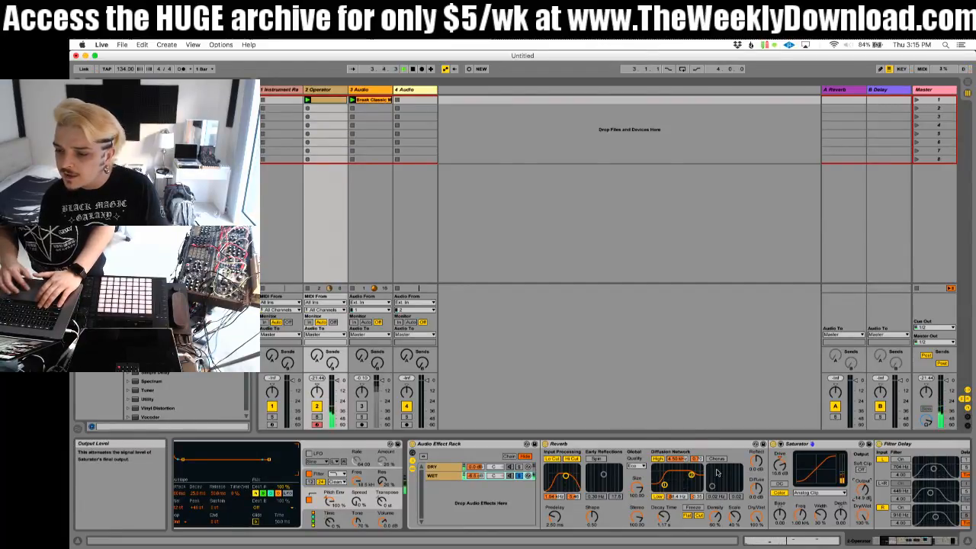
{"action": "left_click", "coordinate": [774, 444]}
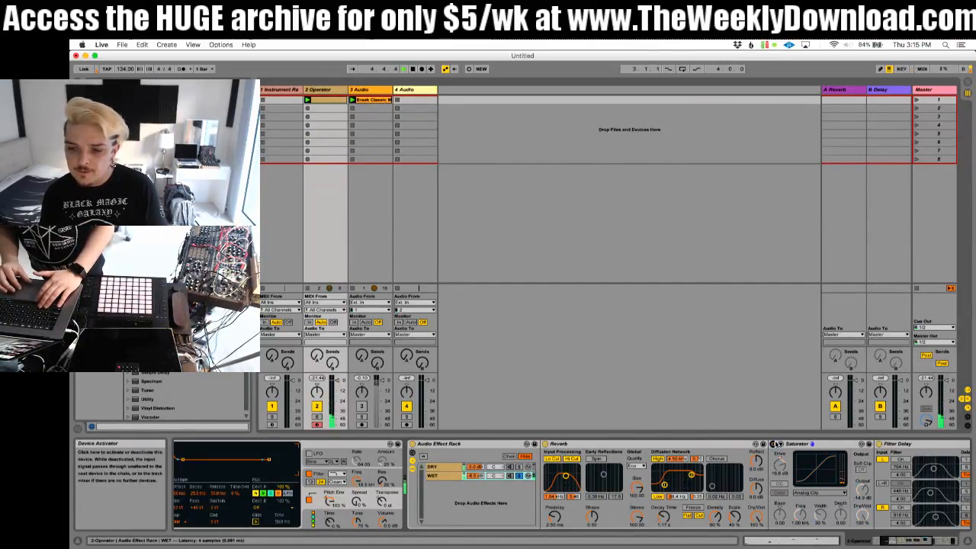
{"action": "left_click", "coordinate": [774, 444]}
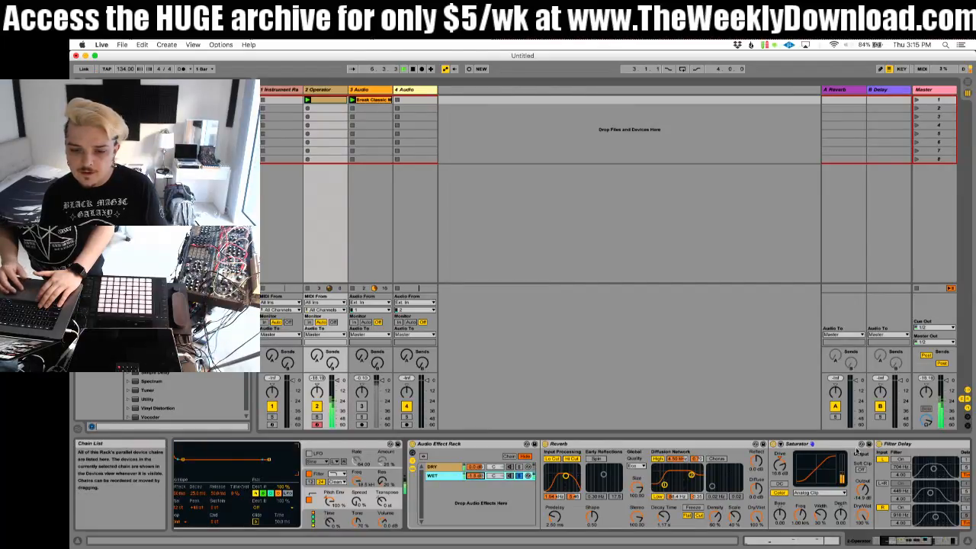
Step: Try the Saturator's Digital Clip curve, settle on Sinoid Fold, and compare the result with the Saturator bypassed
{"action": "left_click", "coordinate": [820, 493]}
{"action": "left_click", "coordinate": [808, 535]}
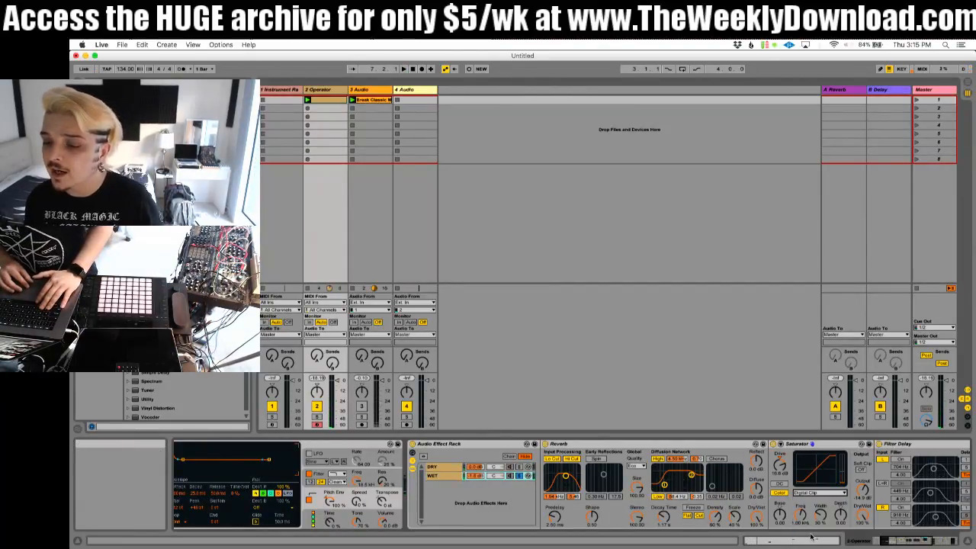
{"action": "left_click", "coordinate": [819, 493]}
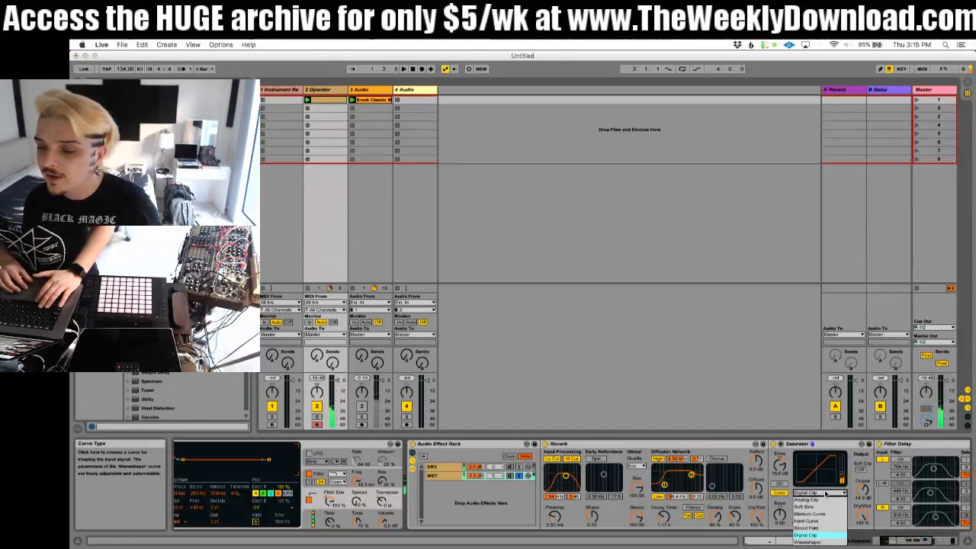
{"action": "left_click", "coordinate": [810, 528]}
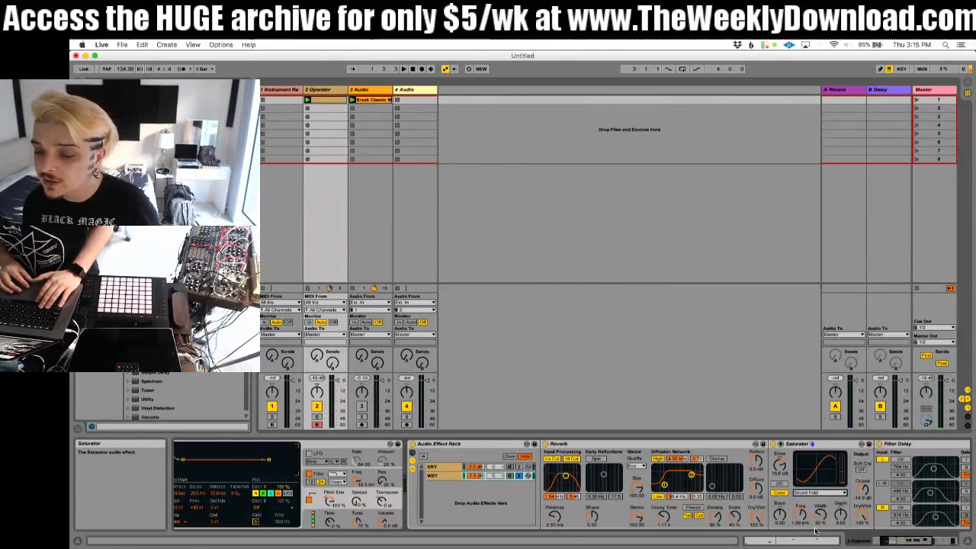
{"action": "left_click_drag", "start_coordinate": [864, 490], "coordinate": [864, 487]}
{"action": "left_click", "coordinate": [775, 444]}
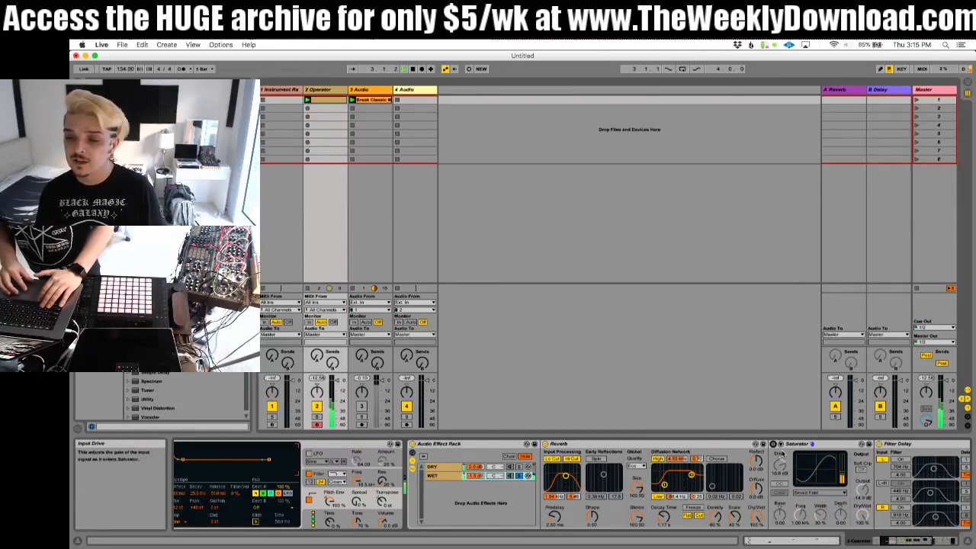
{"action": "left_click", "coordinate": [774, 444]}
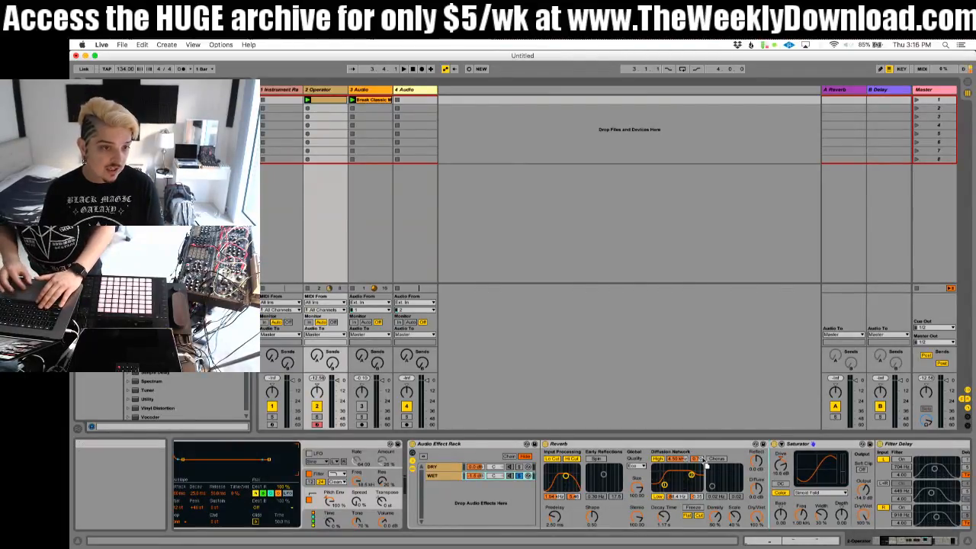
Step: Insert a Redux between the Reverb and the Saturator, bypass the Saturator, and play back the WET chain
{"action": "key", "text": "super+z"}
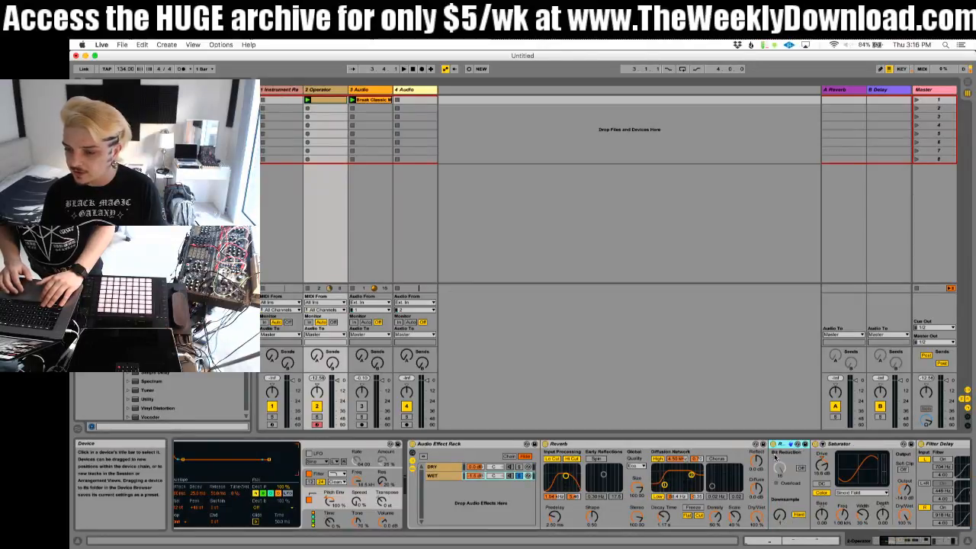
{"action": "scroll", "coordinate": [778, 459], "scroll_direction": "right", "scroll_amount": 3}
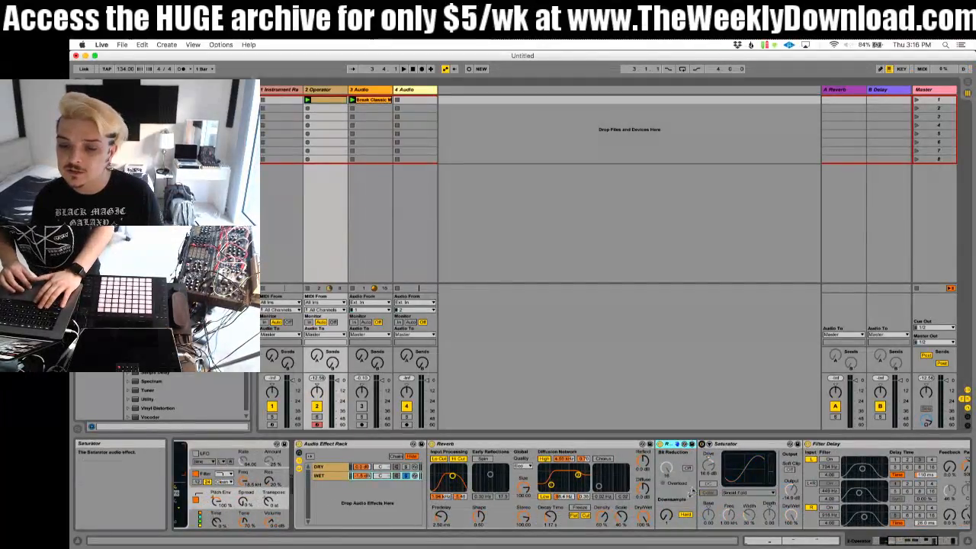
{"action": "key", "text": "space"}
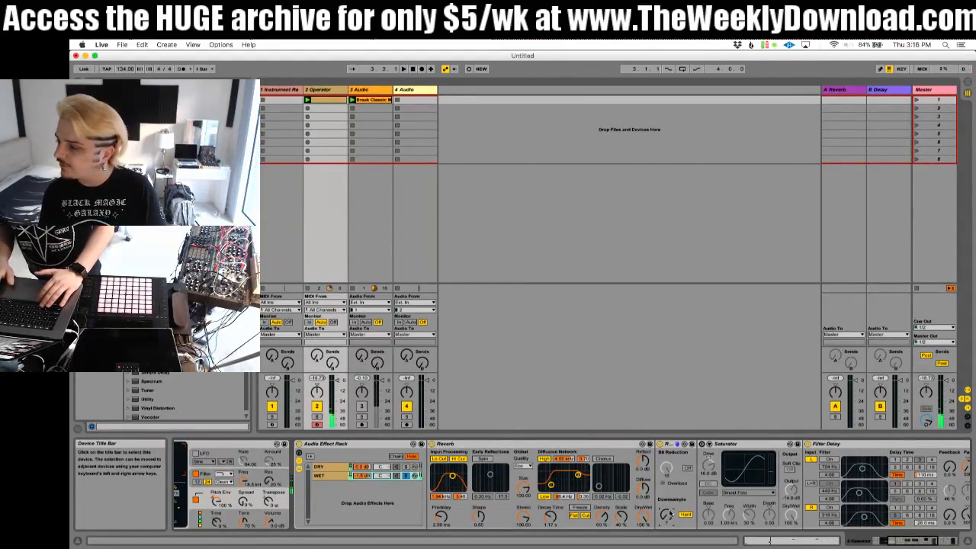
Step: Unsolo the WET chain, switch Redux's downsampling to Soft during playback, and bypass Redux
{"action": "left_click", "coordinate": [405, 477]}
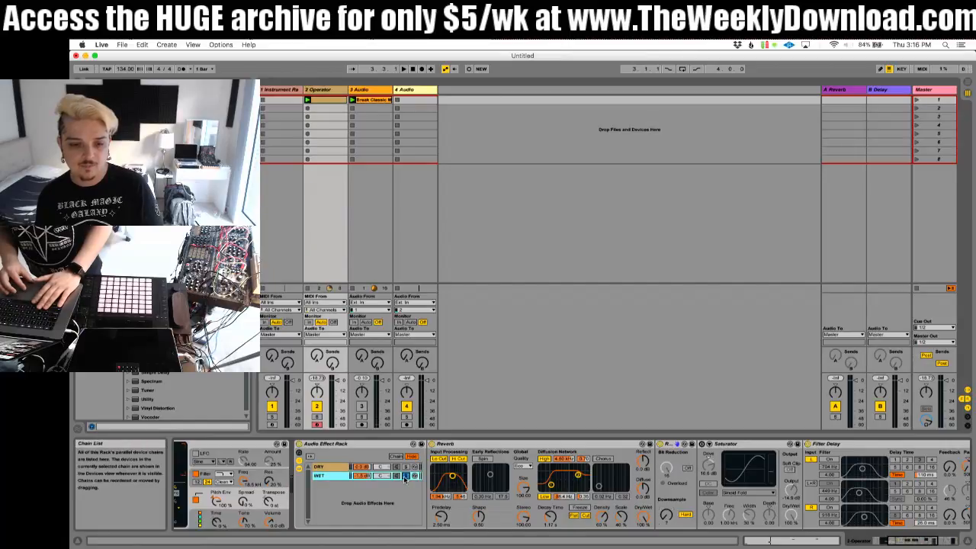
{"action": "key", "text": "space"}
{"action": "left_click", "coordinate": [405, 477]}
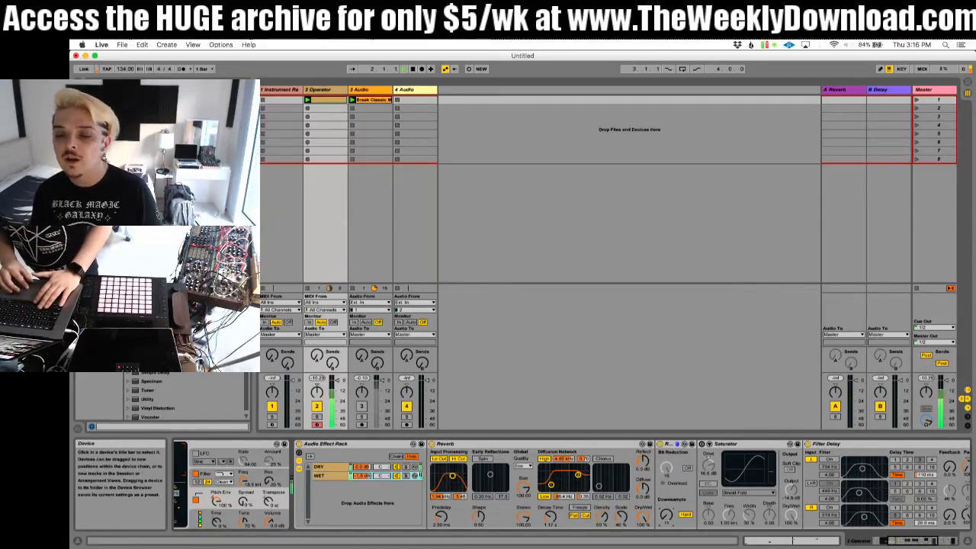
{"action": "left_click", "coordinate": [686, 515]}
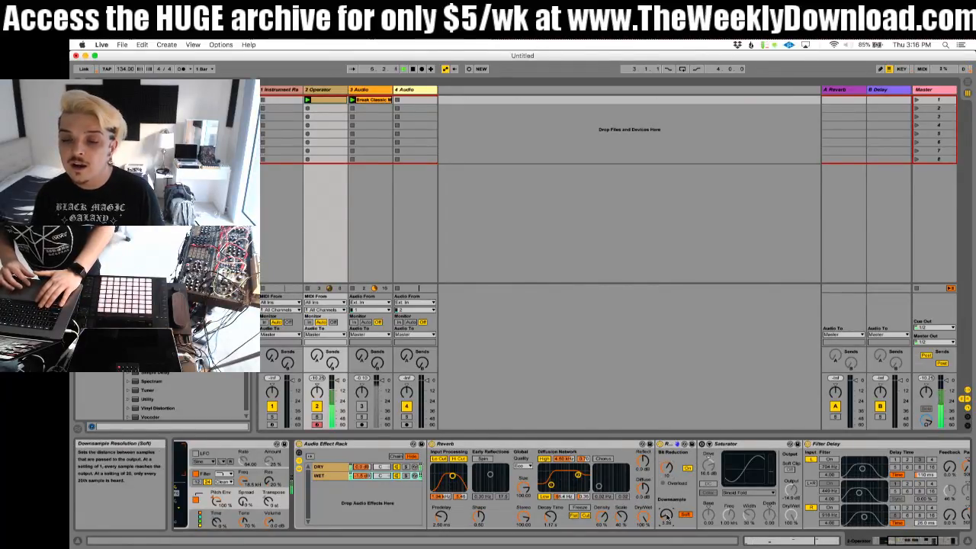
{"action": "left_click", "coordinate": [660, 444]}
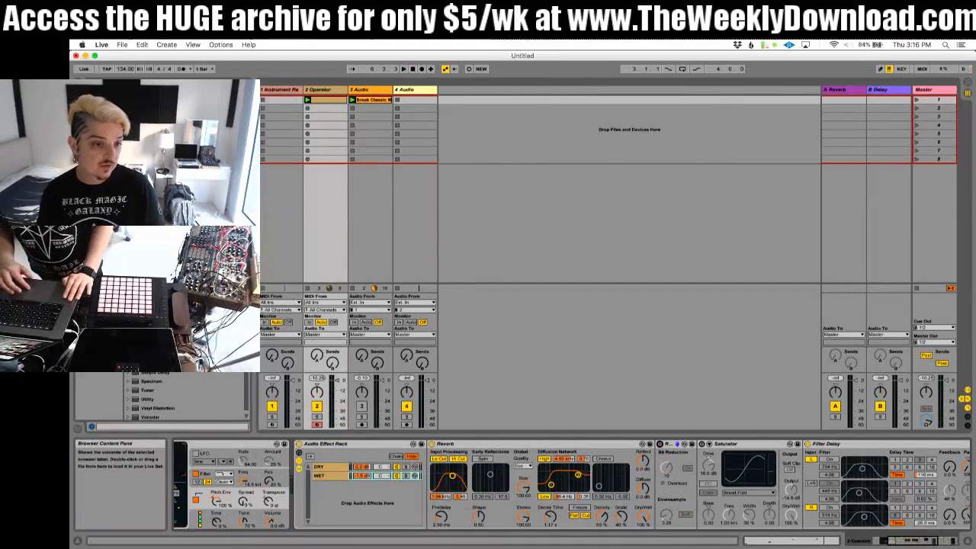
Step: Insert a Compressor between the Reverb and Redux with an infinite ratio and lowered threshold, then lower the WET chain's volume
{"action": "left_click_drag", "start_coordinate": [157, 165], "coordinate": [643, 464]}
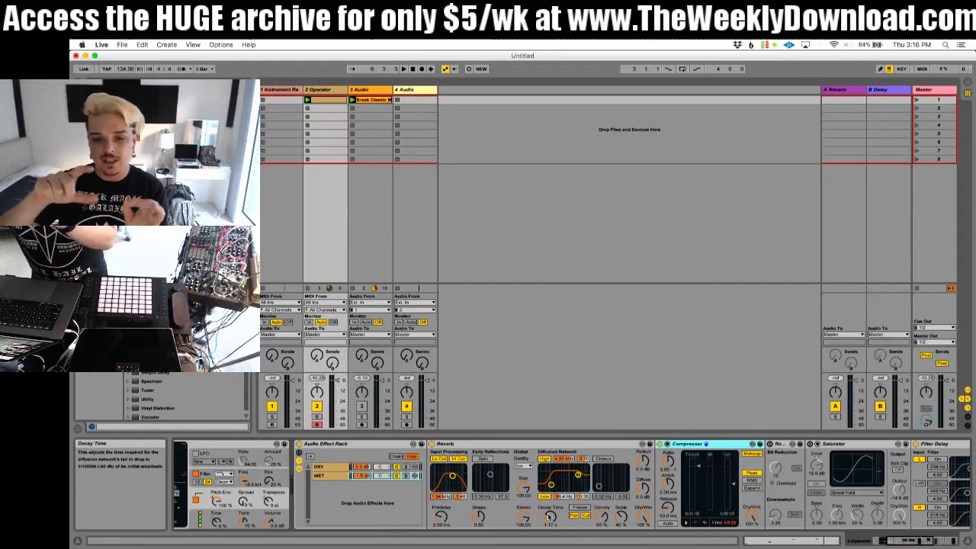
{"action": "left_click", "coordinate": [667, 446]}
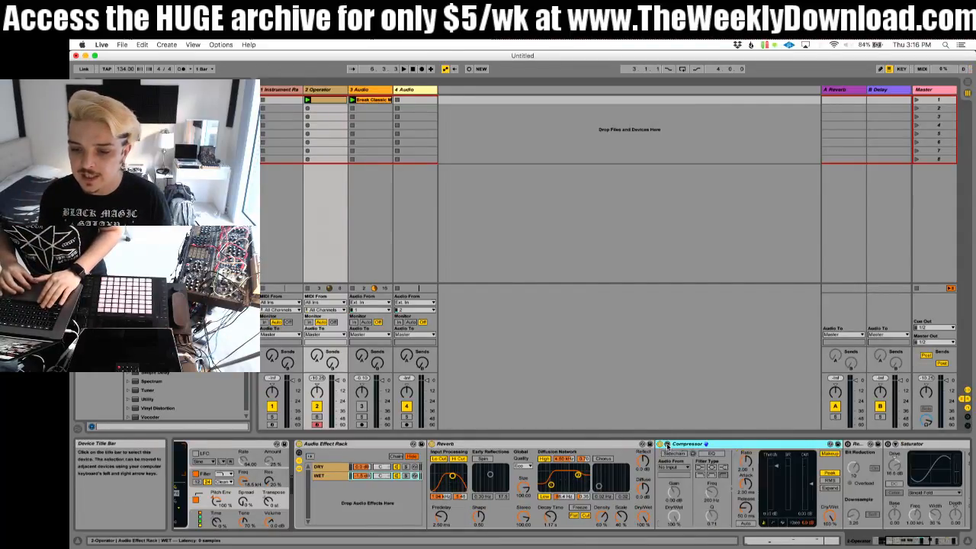
{"action": "left_click", "coordinate": [668, 445]}
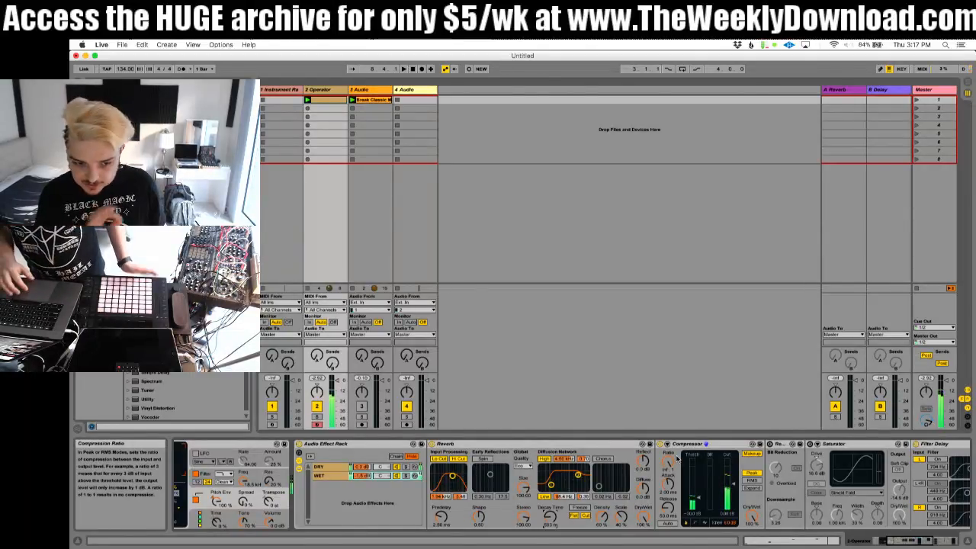
{"action": "left_click", "coordinate": [360, 476]}
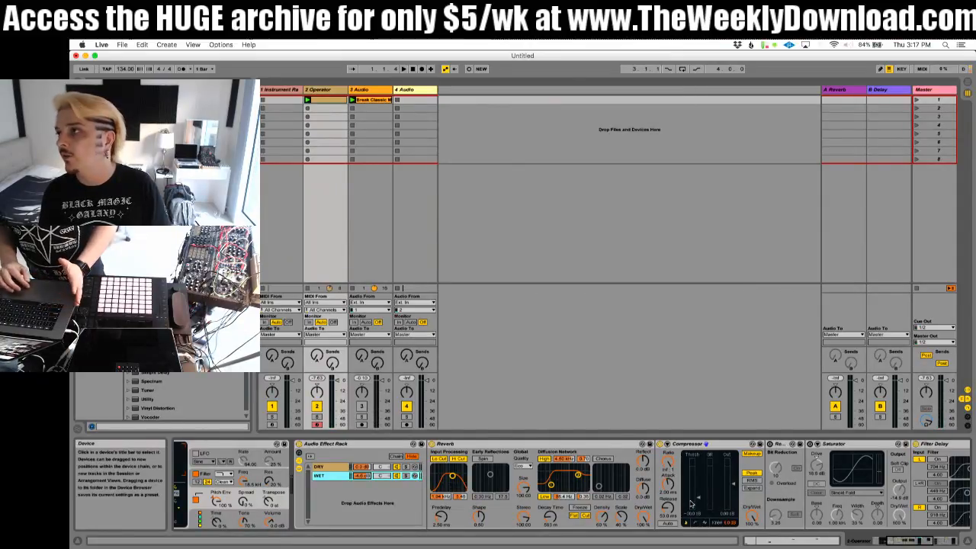
Step: Select the Compressor after the Reverb together with Redux and the Saturator, and deactivate them as optional effects
{"action": "scroll", "coordinate": [497, 445], "scroll_direction": "left", "scroll_amount": 5}
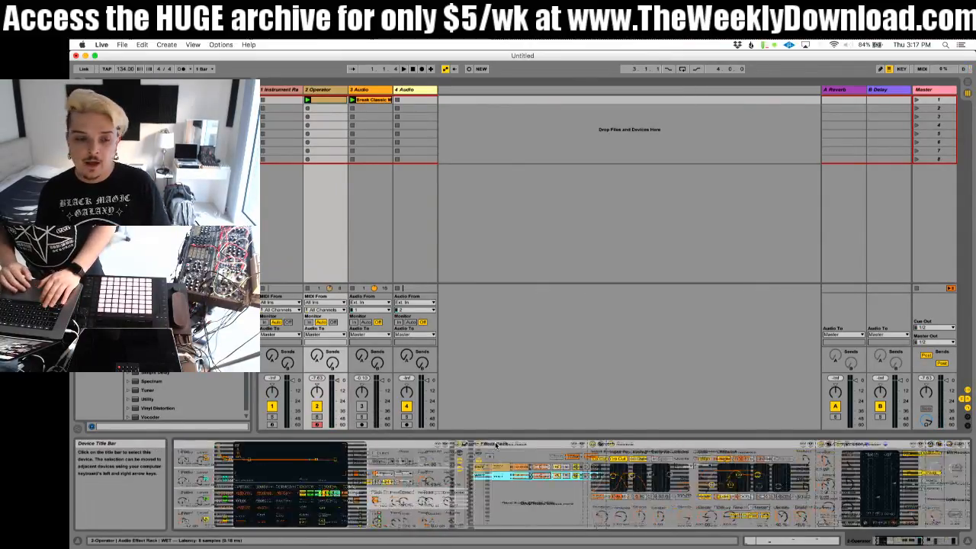
{"action": "scroll", "coordinate": [497, 446], "scroll_direction": "right", "scroll_amount": 7}
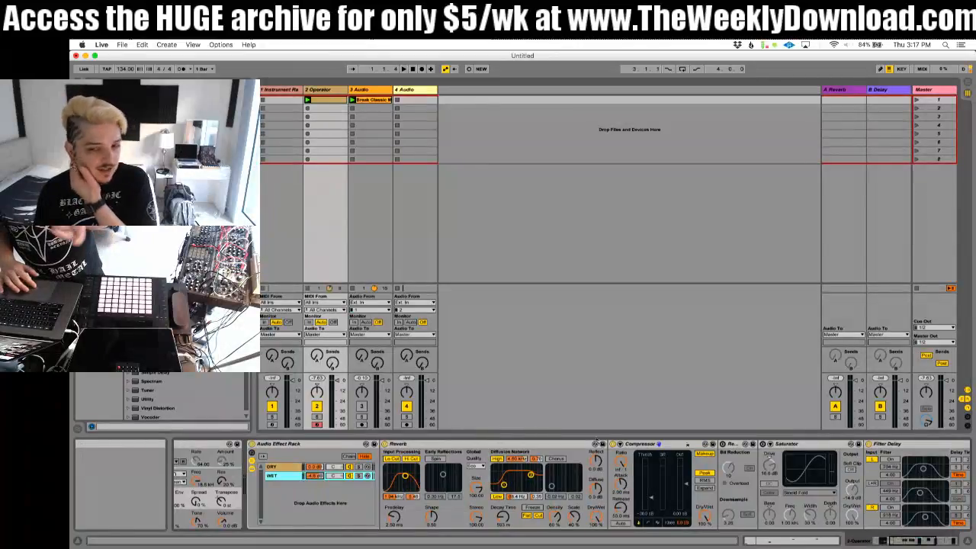
{"action": "scroll", "coordinate": [597, 443], "scroll_direction": "right", "scroll_amount": 8}
{"action": "left_click", "coordinate": [834, 445]}
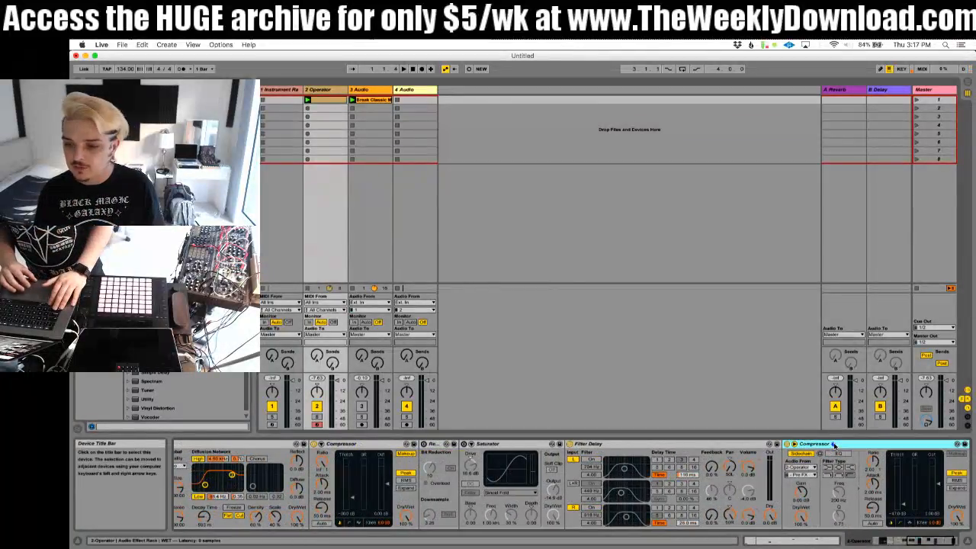
{"action": "scroll", "coordinate": [747, 458], "scroll_direction": "left", "scroll_amount": 5}
{"action": "left_click", "coordinate": [665, 445]}
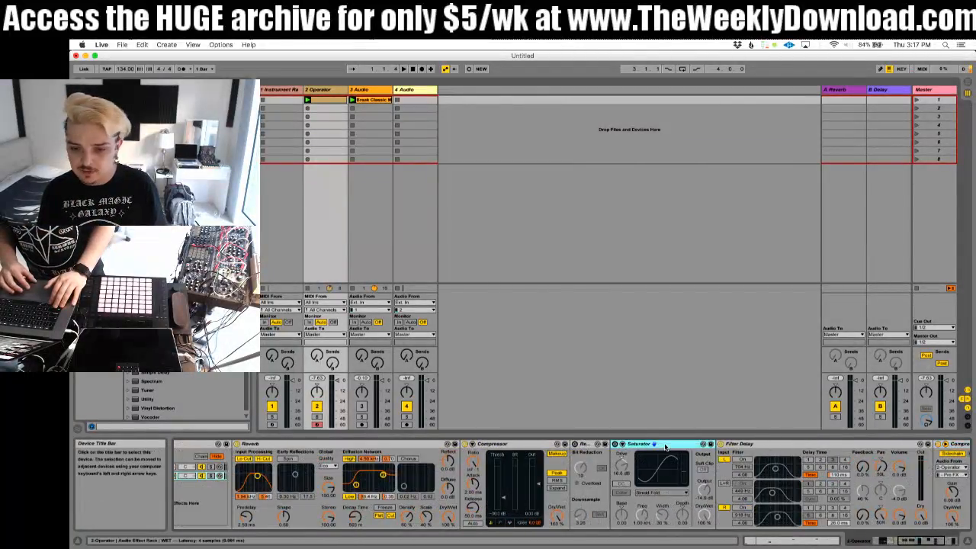
{"action": "left_click", "coordinate": [526, 445]}
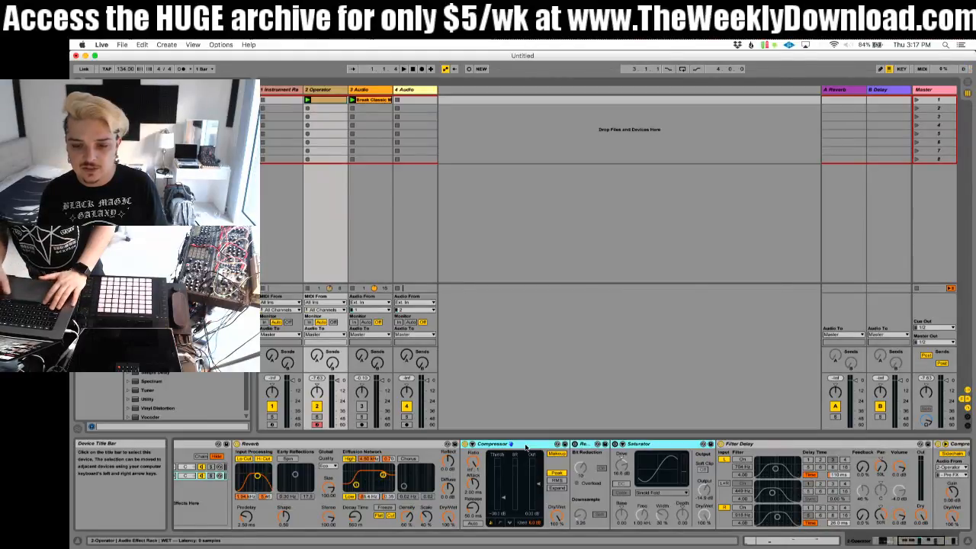
{"action": "scroll", "coordinate": [580, 457], "scroll_direction": "left", "scroll_amount": 4}
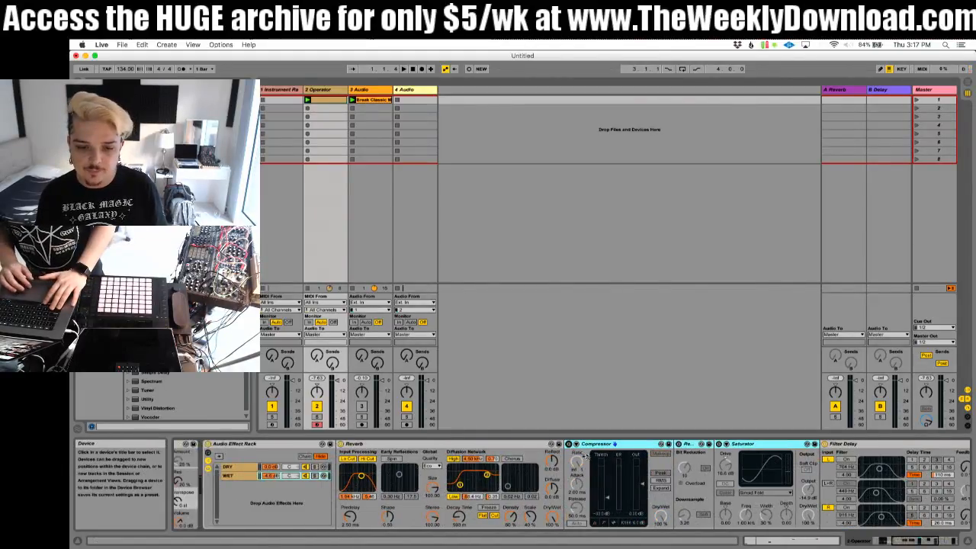
{"action": "scroll", "coordinate": [580, 456], "scroll_direction": "left", "scroll_amount": 10}
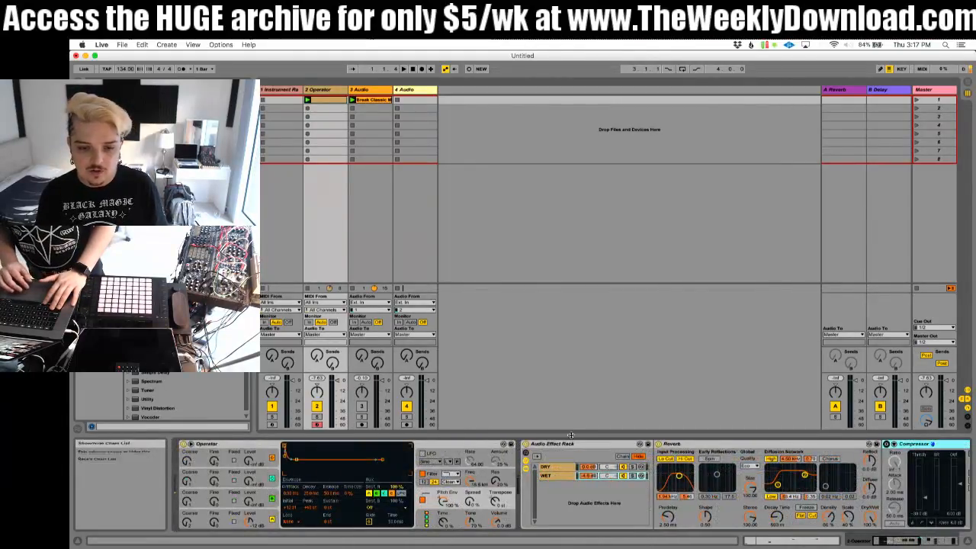
Step: Rename the Audio Effect Rack as Haas Reverb + Optional FX
{"action": "scroll", "coordinate": [573, 441], "scroll_direction": "right", "scroll_amount": 10}
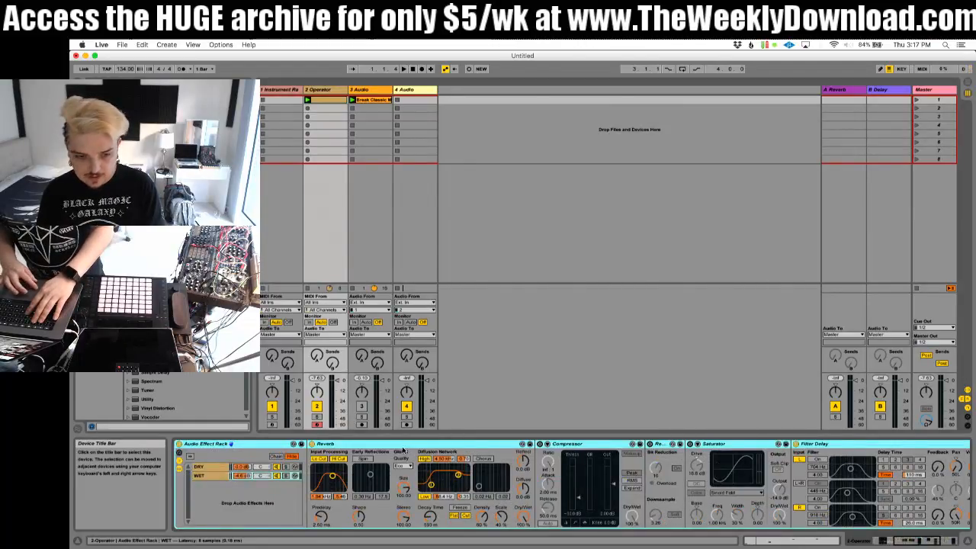
{"action": "scroll", "coordinate": [402, 449], "scroll_direction": "left", "scroll_amount": 3}
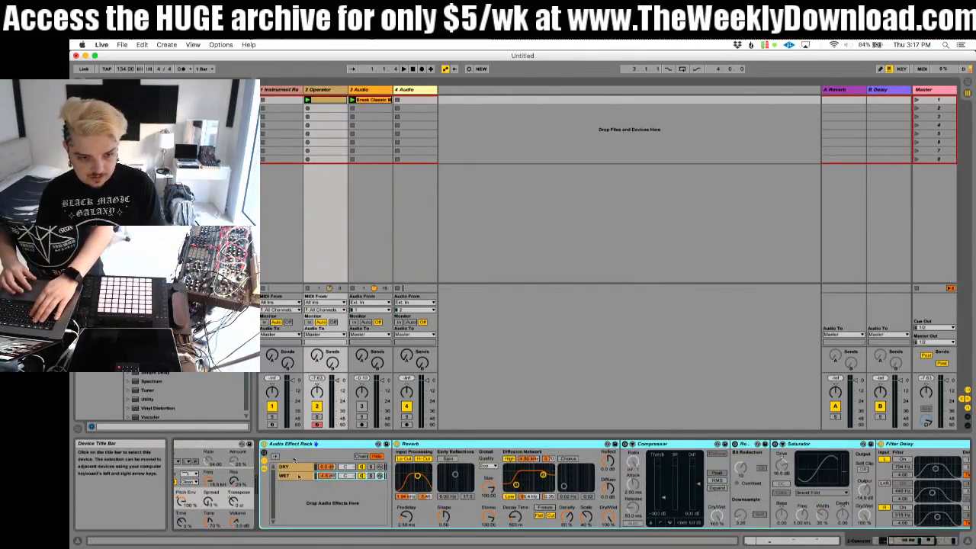
{"action": "left_click", "coordinate": [288, 476]}
{"action": "left_click", "coordinate": [287, 446]}
{"action": "key", "text": "super+r"}
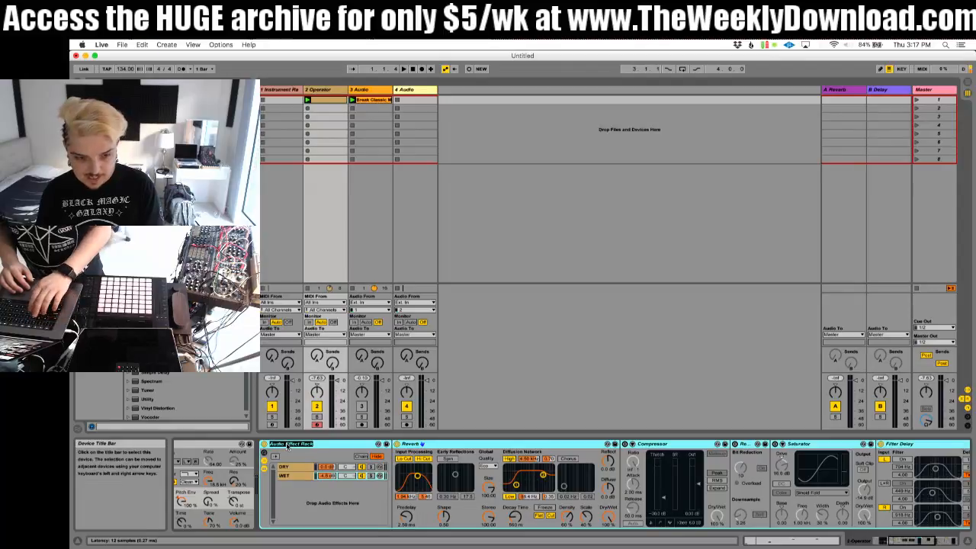
{"action": "type", "text": "Haas Reverb + Optional FX"}
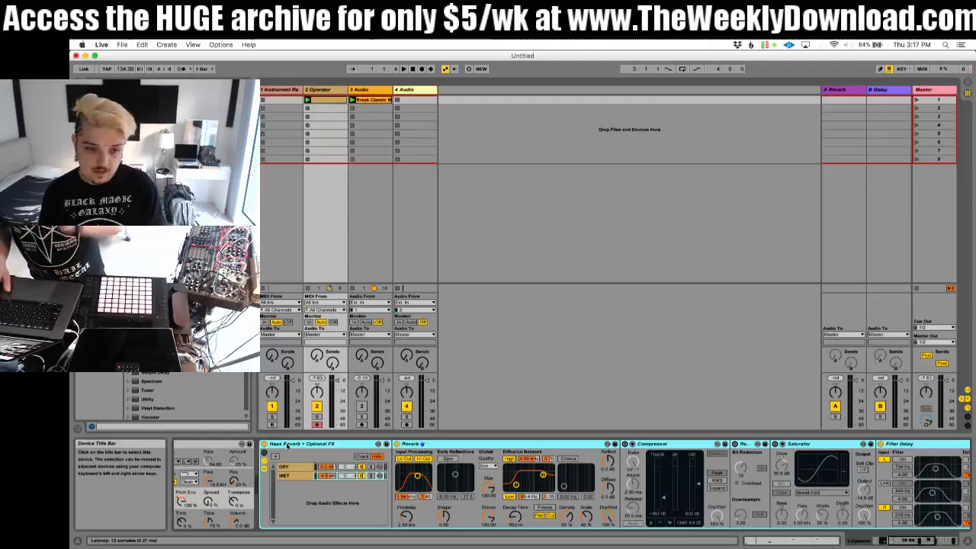
{"action": "key", "text": "Return"}
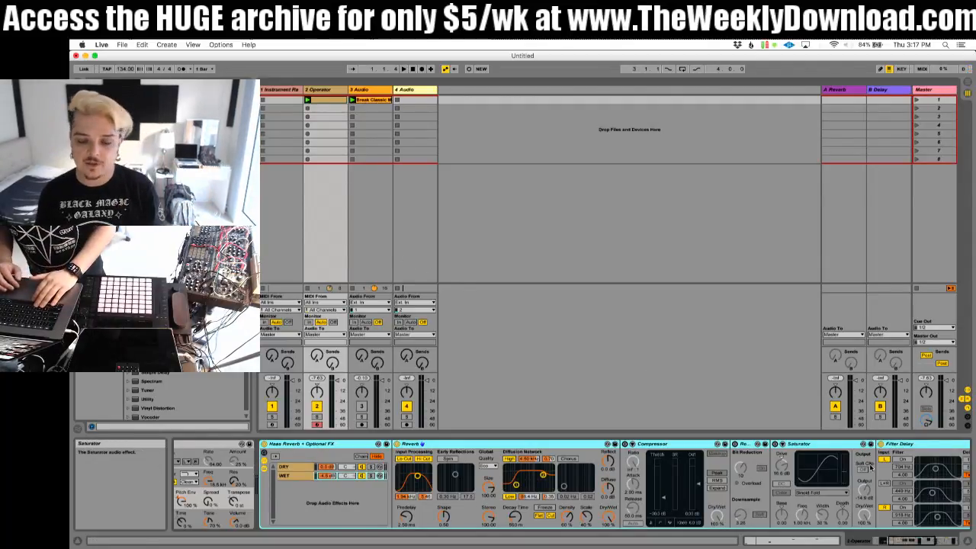
Step: Select the first track with the Instrument Rack and arm it to play its Operator sound live
{"action": "scroll", "coordinate": [871, 468], "scroll_direction": "right", "scroll_amount": 5}
{"action": "scroll", "coordinate": [872, 468], "scroll_direction": "left", "scroll_amount": 5}
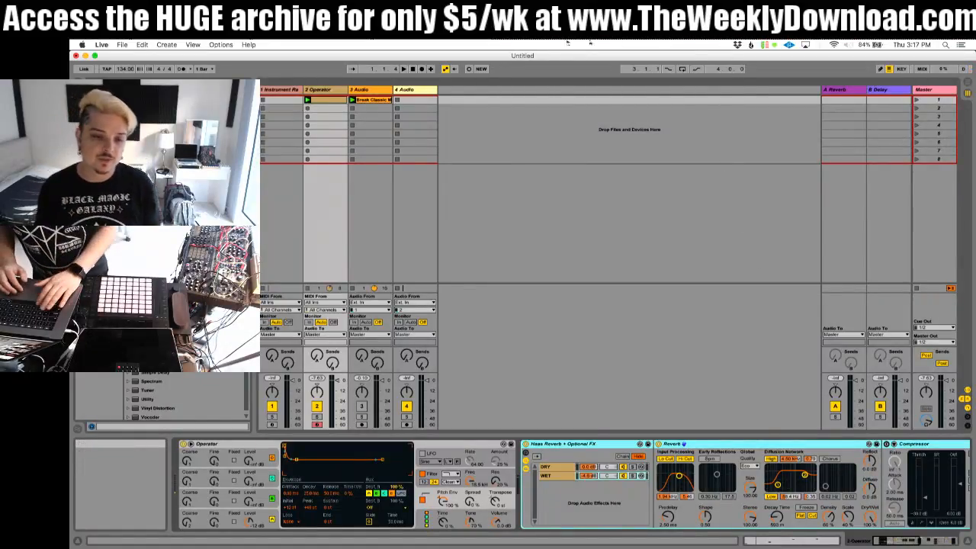
{"action": "left_click", "coordinate": [335, 93]}
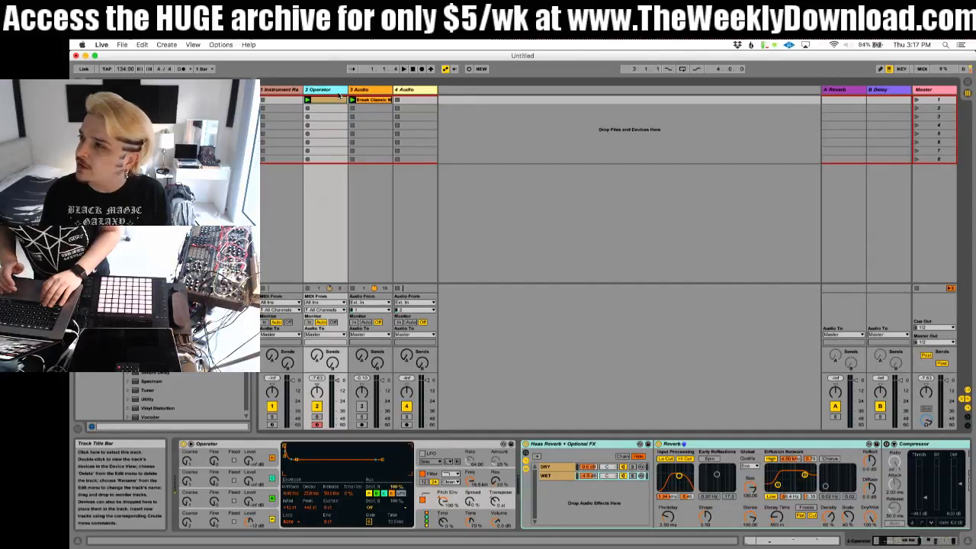
{"action": "left_click", "coordinate": [288, 89]}
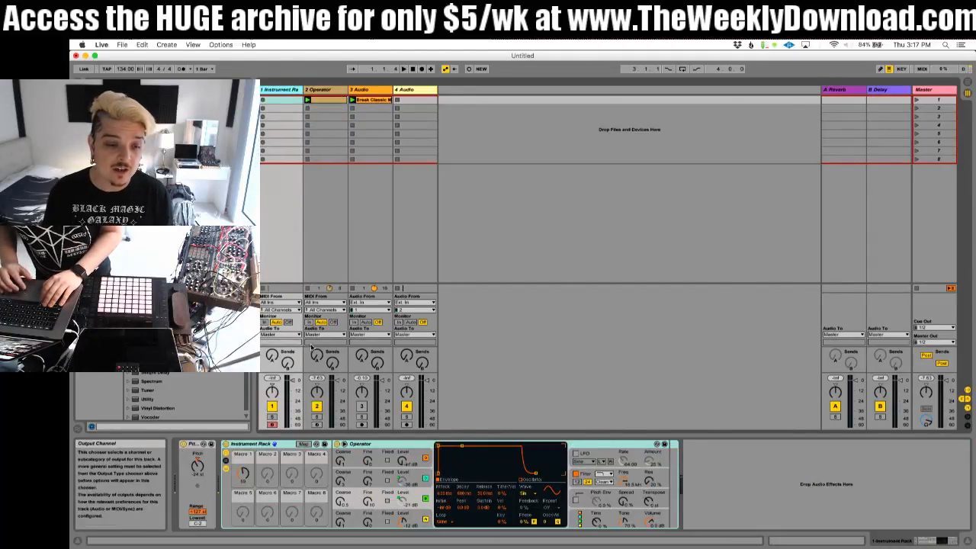
{"action": "left_click", "coordinate": [272, 425]}
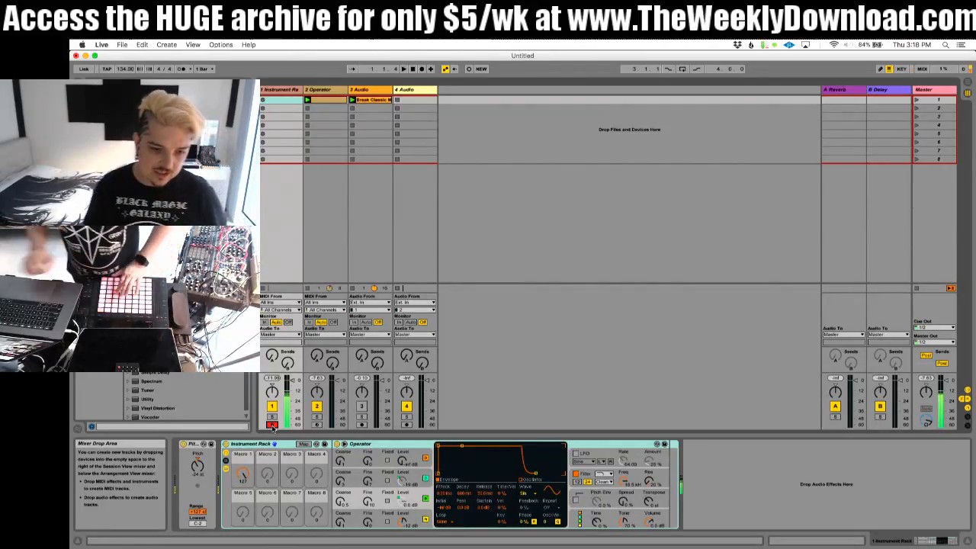
Step: Insert a Reverb after the Operator in the Instrument Rack, then raise its input filter frequency and audition the loop
{"action": "left_click", "coordinate": [342, 482]}
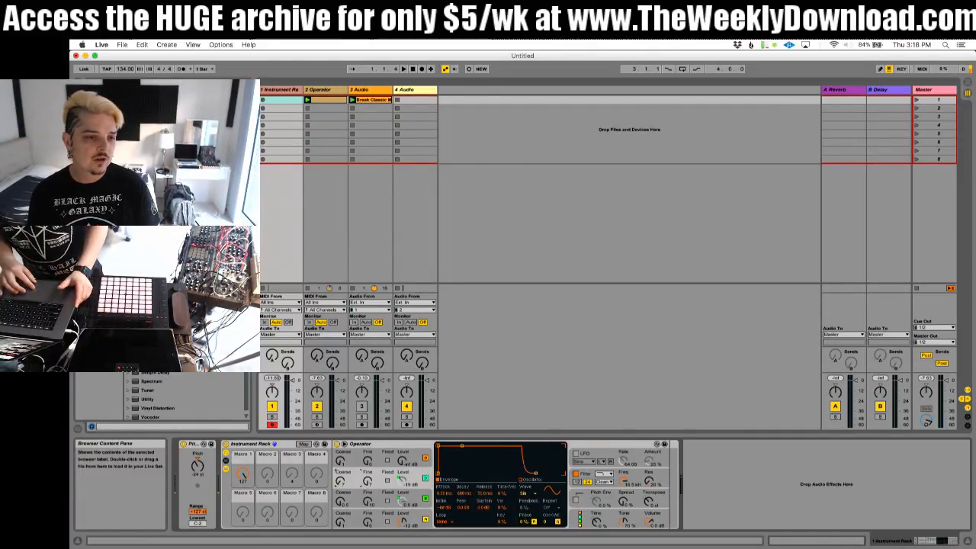
{"action": "left_click_drag", "start_coordinate": [151, 355], "coordinate": [666, 450]}
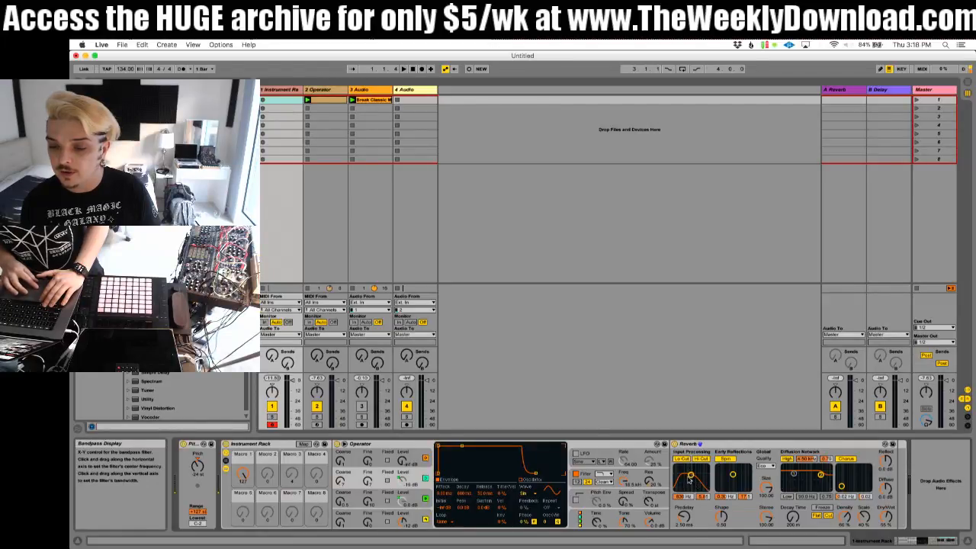
{"action": "left_click_drag", "start_coordinate": [689, 478], "coordinate": [694, 479]}
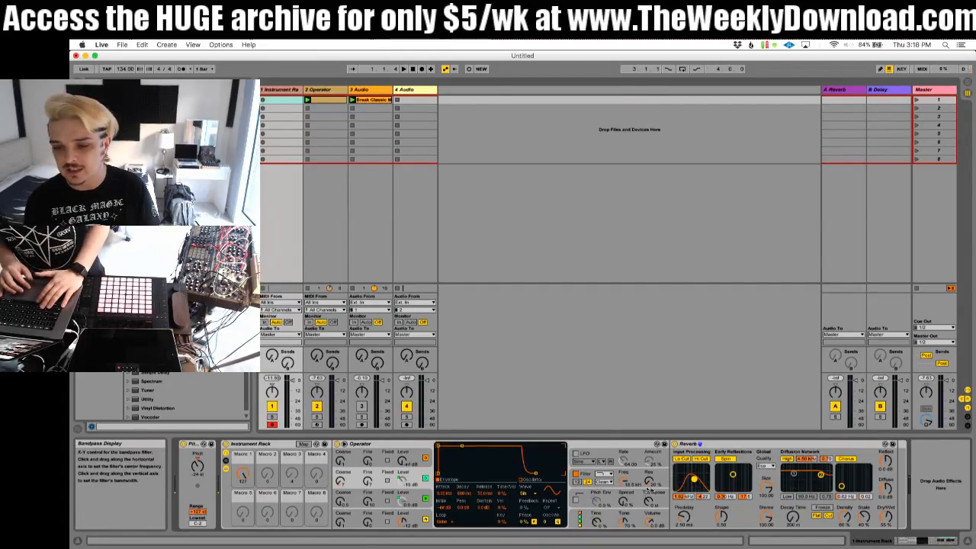
{"action": "key", "text": "space"}
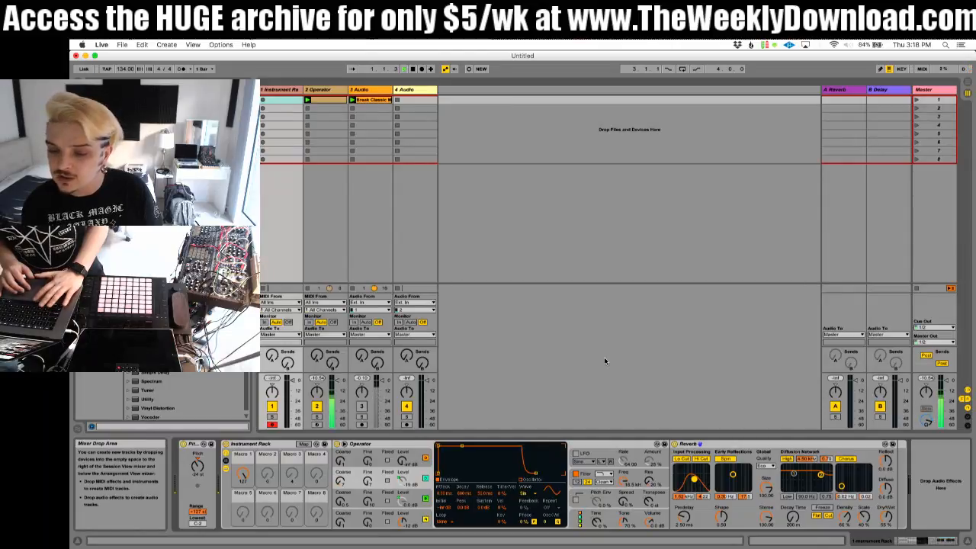
{"action": "key", "text": "space"}
{"action": "left_click", "coordinate": [280, 102]}
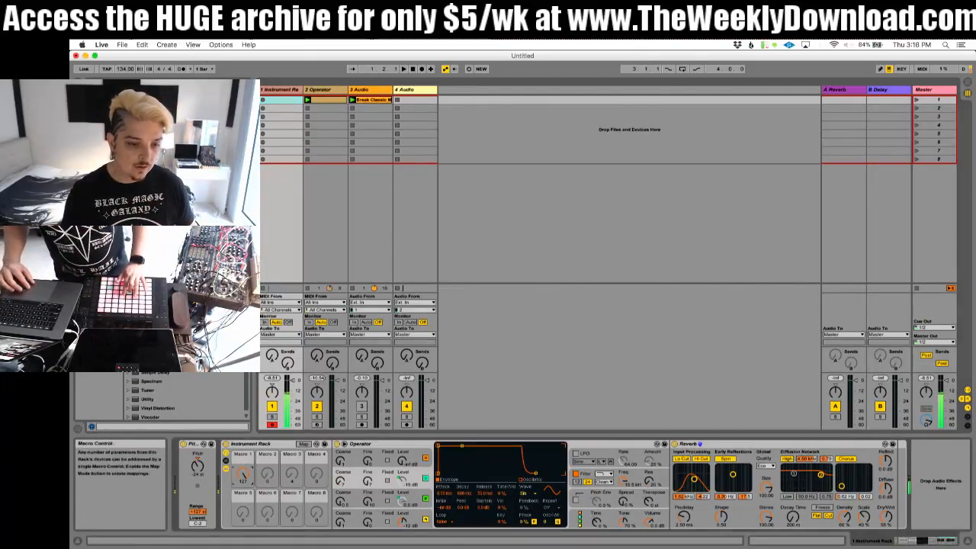
{"action": "left_click", "coordinate": [264, 100]}
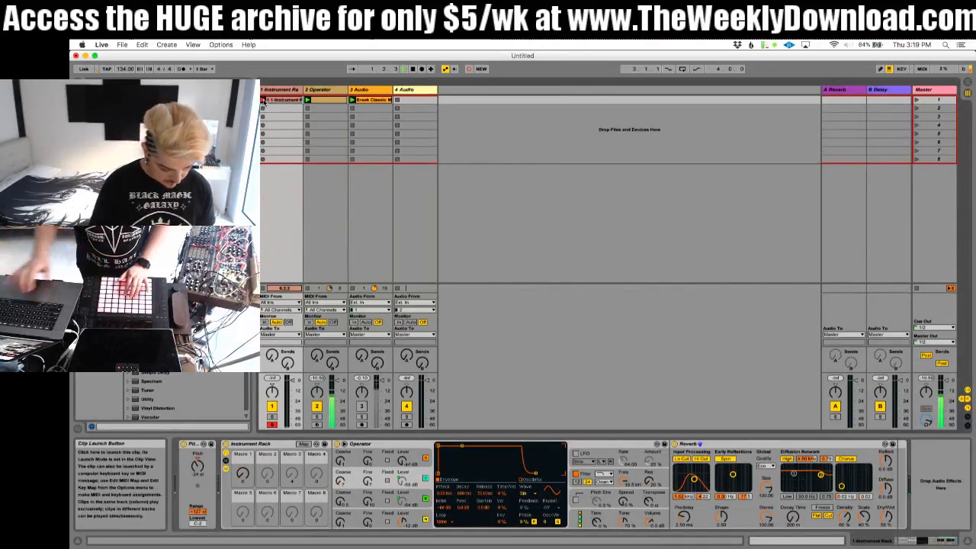
{"action": "left_click", "coordinate": [264, 101]}
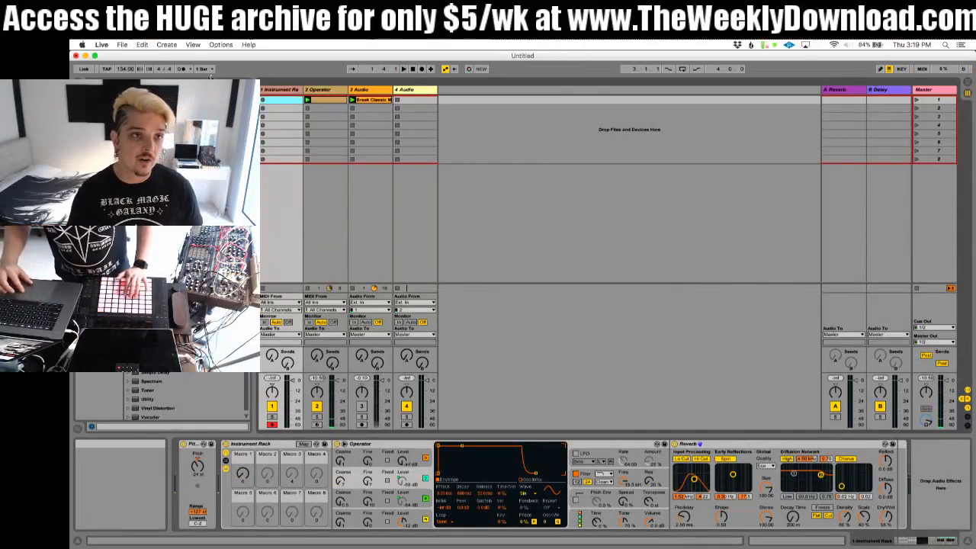
{"action": "right_click", "coordinate": [265, 100]}
{"action": "left_click", "coordinate": [227, 86]}
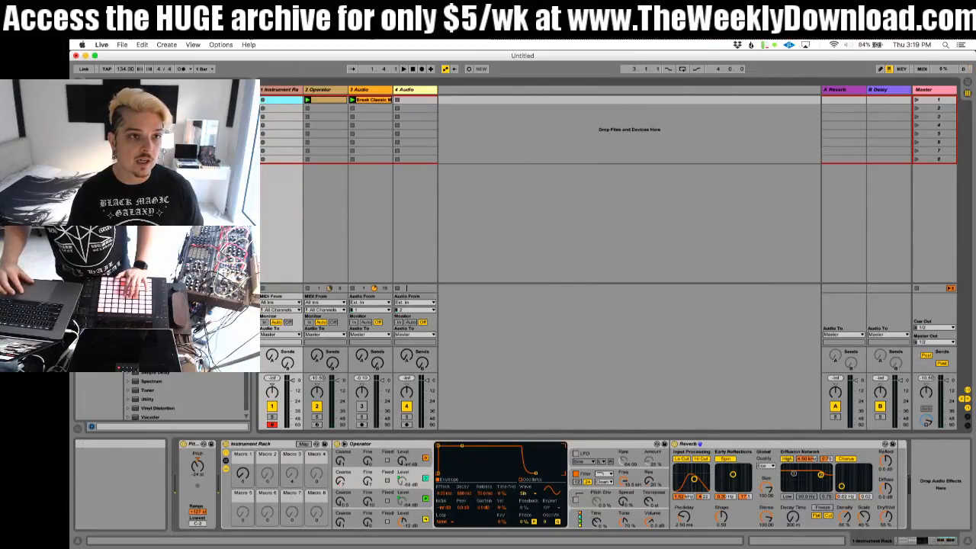
Step: Record a four-bar MIDI clip into the first slot of the Instrument Rack track
{"action": "left_click", "coordinate": [265, 101]}
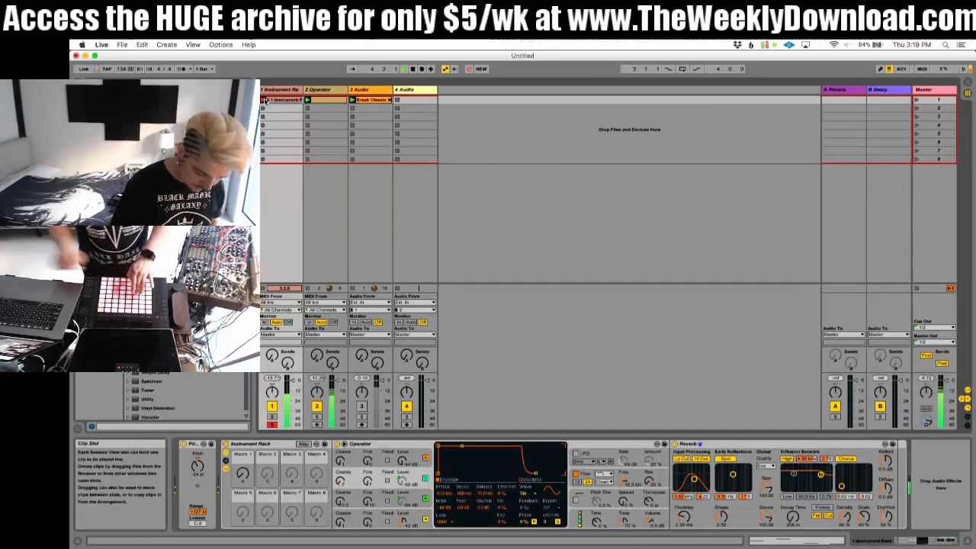
{"action": "left_click", "coordinate": [265, 100]}
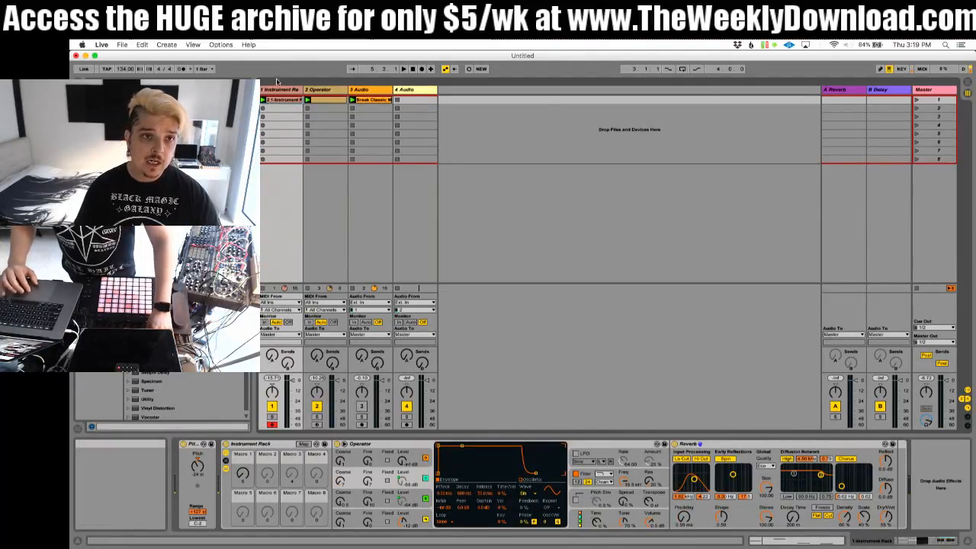
Step: Draw a Macro 1 envelope in the recorded clip that ramps from zero to maximum over the first note, then drops to 0%
{"action": "left_click", "coordinate": [258, 444]}
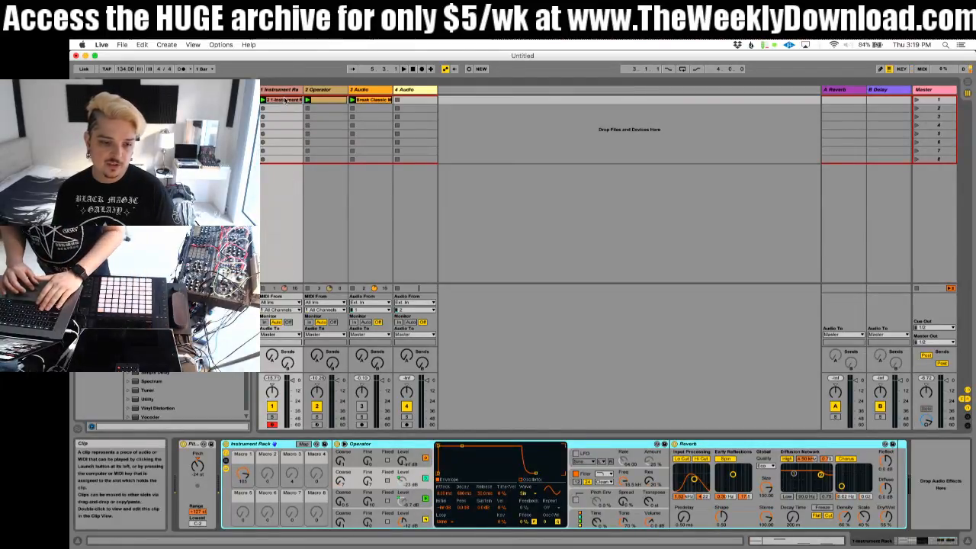
{"action": "right_click", "coordinate": [246, 475]}
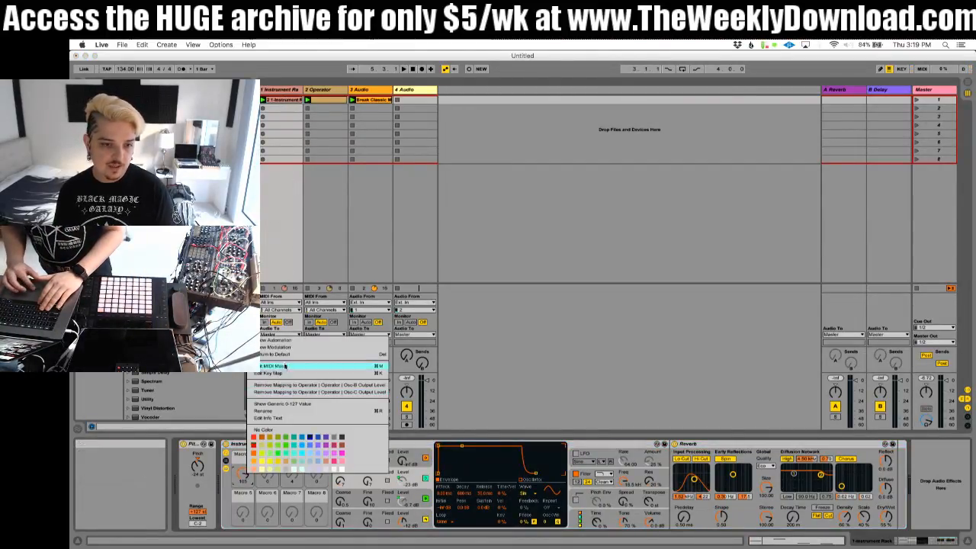
{"action": "left_click", "coordinate": [279, 348]}
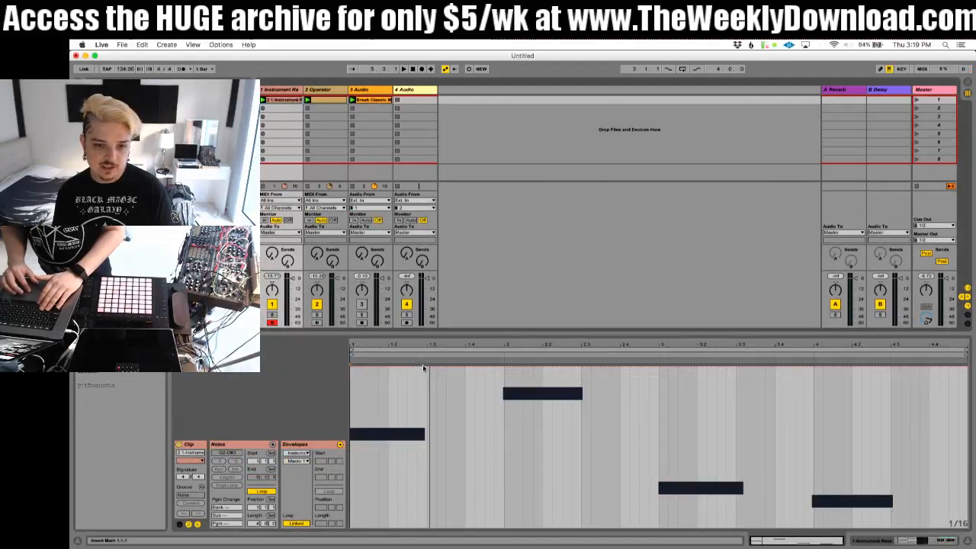
{"action": "left_click", "coordinate": [429, 368]}
{"action": "left_click_drag", "start_coordinate": [414, 366], "coordinate": [373, 526]}
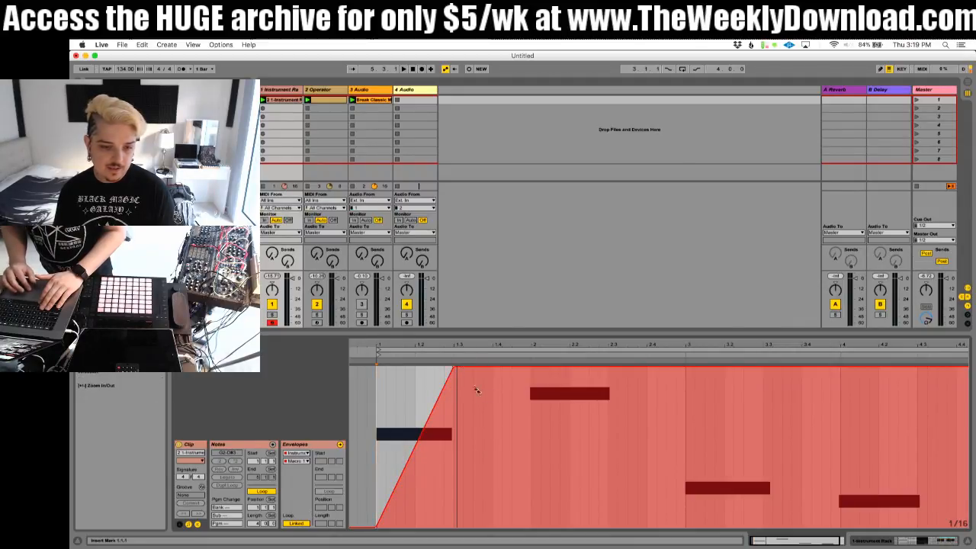
{"action": "left_click_drag", "start_coordinate": [461, 368], "coordinate": [455, 527]}
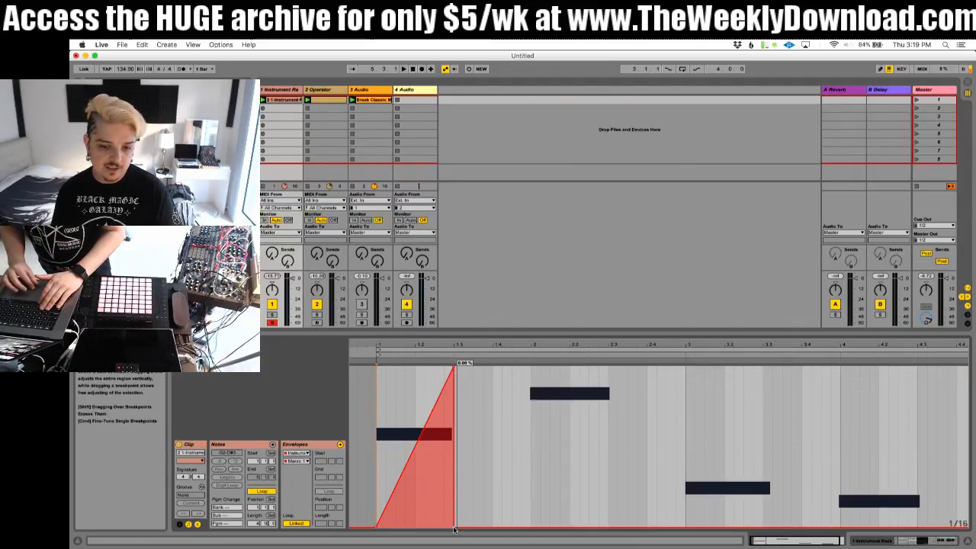
Step: Duplicate the first bar of the Macro 1 envelope three times to repeat the ramp under the remaining notes
{"action": "left_click_drag", "start_coordinate": [373, 423], "coordinate": [532, 454]}
{"action": "key", "text": "super+d"}
{"action": "key", "text": "super+d"}
{"action": "key", "text": "super+d"}
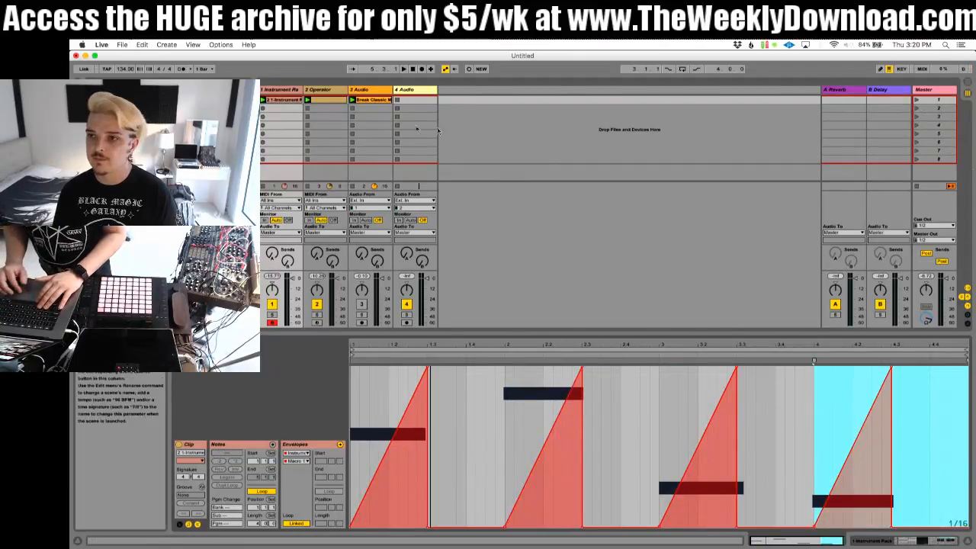
Step: Set the Reverb's predelay to 0.50 ms and compare the playing loop with the Reverb off and on
{"action": "double_click", "coordinate": [265, 93]}
{"action": "key", "text": "space"}
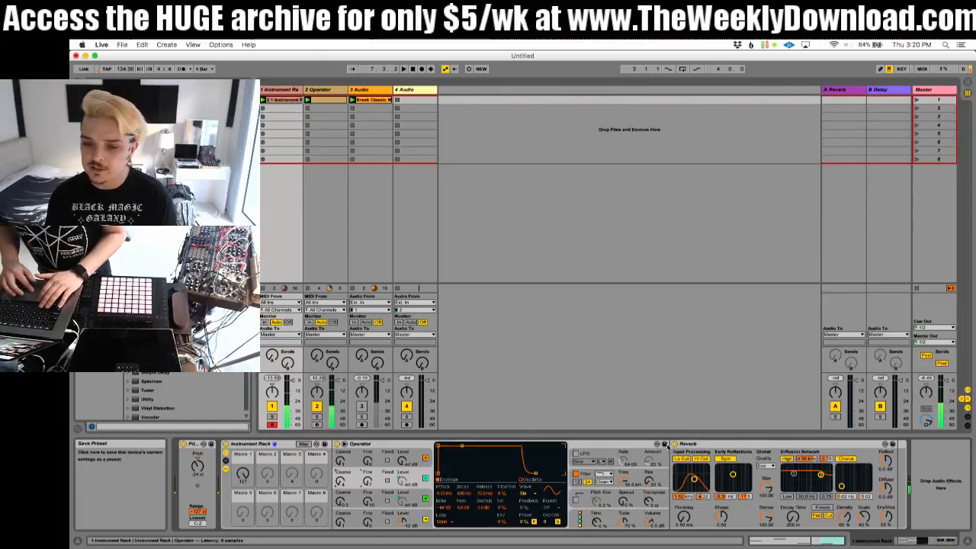
{"action": "left_click", "coordinate": [674, 444]}
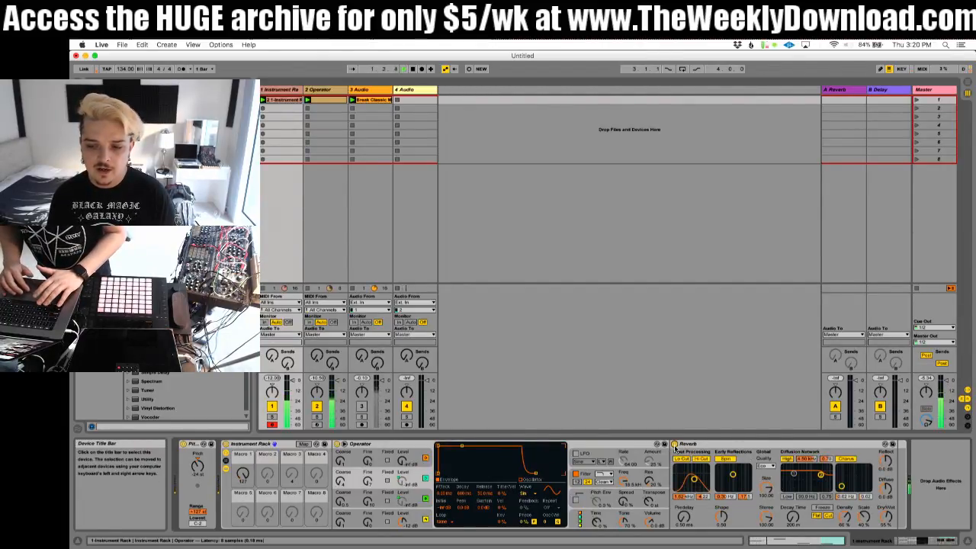
{"action": "left_click", "coordinate": [674, 444]}
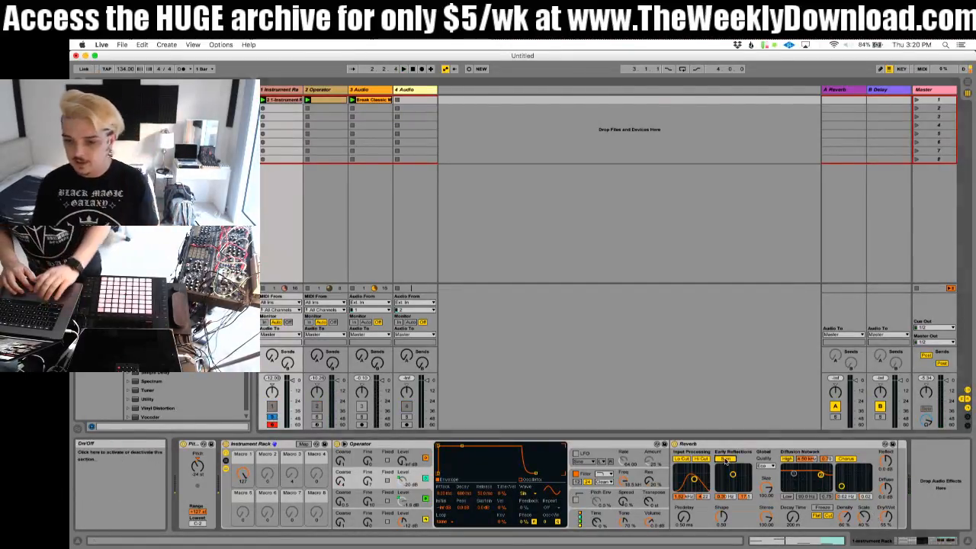
Step: Turn off the Reverb's Spin and Chorus on the soloed first track and widen its input filter while the loop plays
{"action": "left_click", "coordinate": [846, 458]}
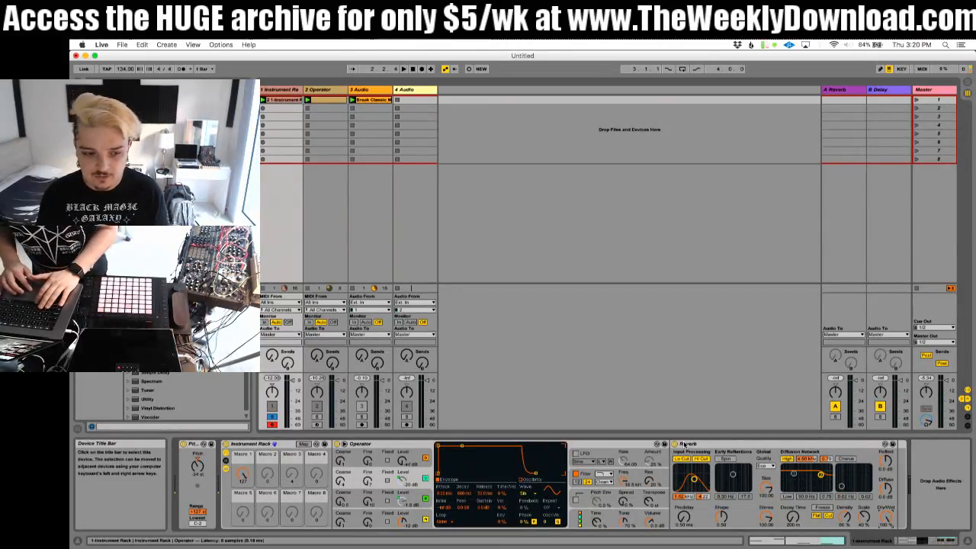
{"action": "key", "text": "space"}
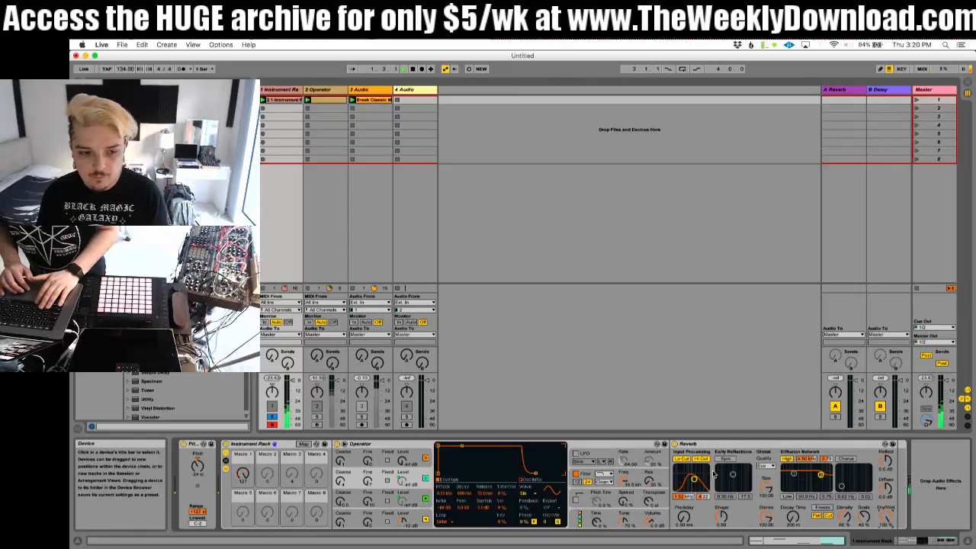
{"action": "left_click_drag", "start_coordinate": [694, 479], "coordinate": [695, 475]}
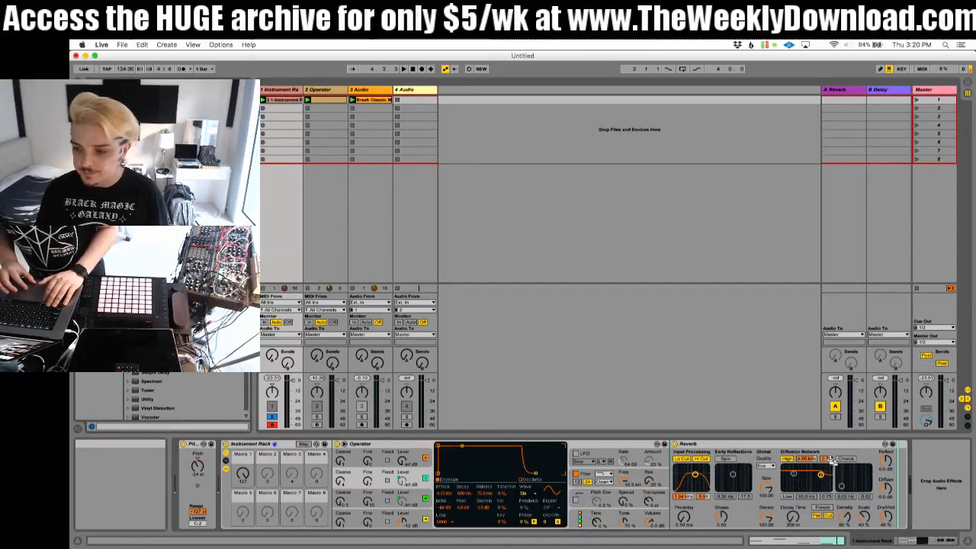
Step: Add an Auto Filter after the Reverb and map its filter frequency to Macro 1
{"action": "left_click_drag", "start_coordinate": [847, 460], "coordinate": [845, 461]}
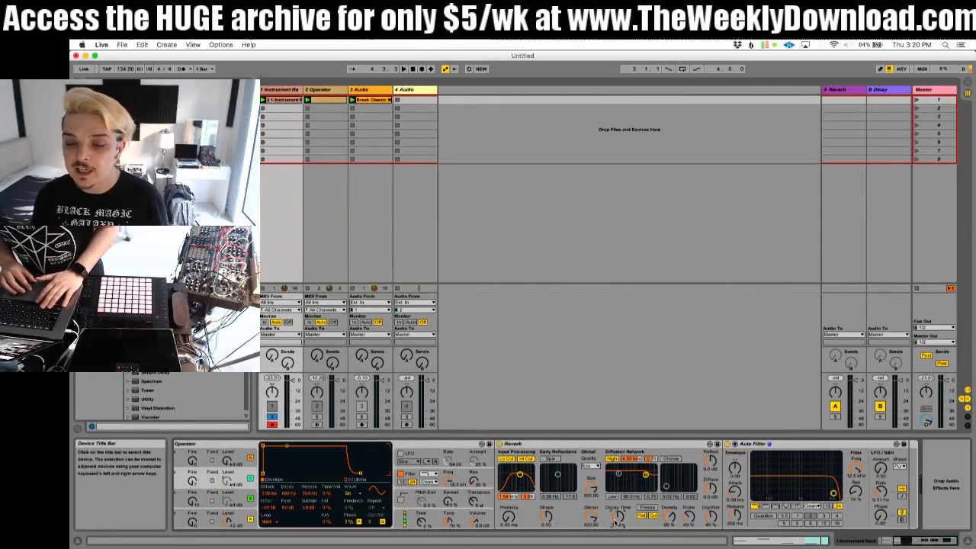
{"action": "key", "text": "space"}
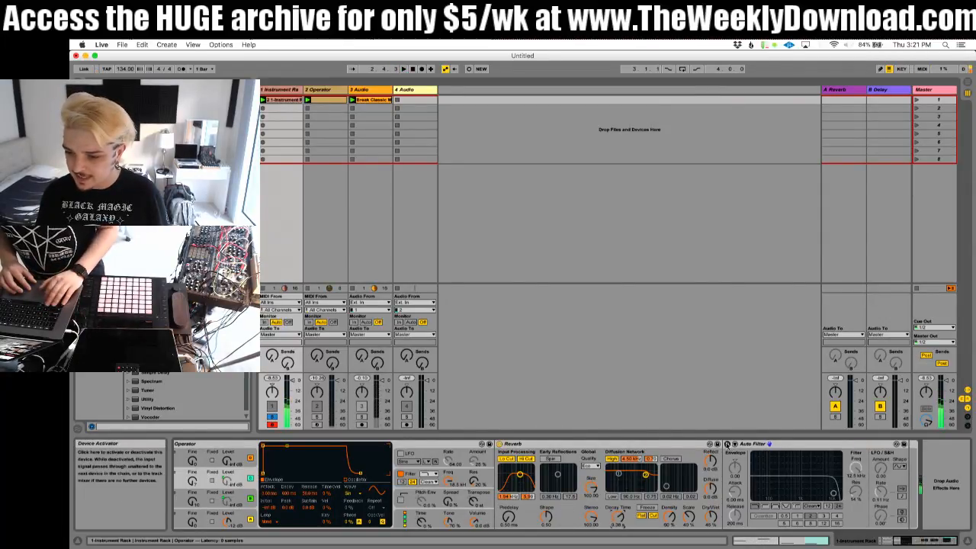
{"action": "right_click", "coordinate": [856, 468]}
{"action": "left_click", "coordinate": [889, 415]}
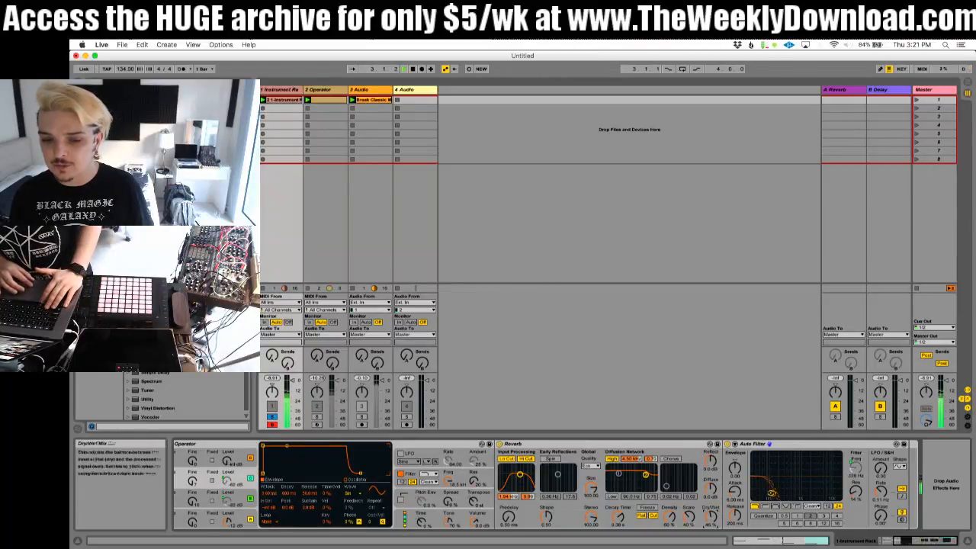
Step: Turn off the Reverb's Hi Cut while keeping Lo Cut on, and raise the input filter frequency
{"action": "left_click", "coordinate": [523, 461]}
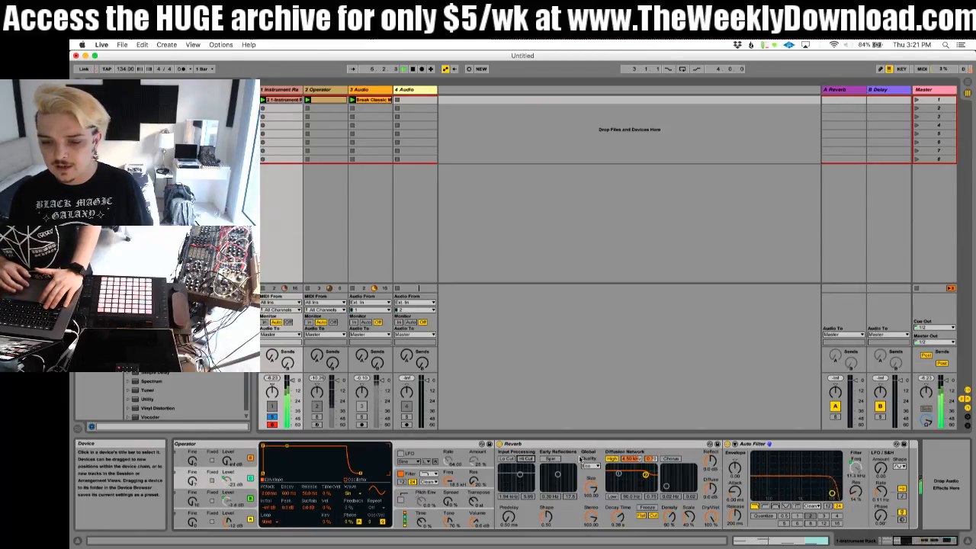
{"action": "left_click", "coordinate": [504, 459]}
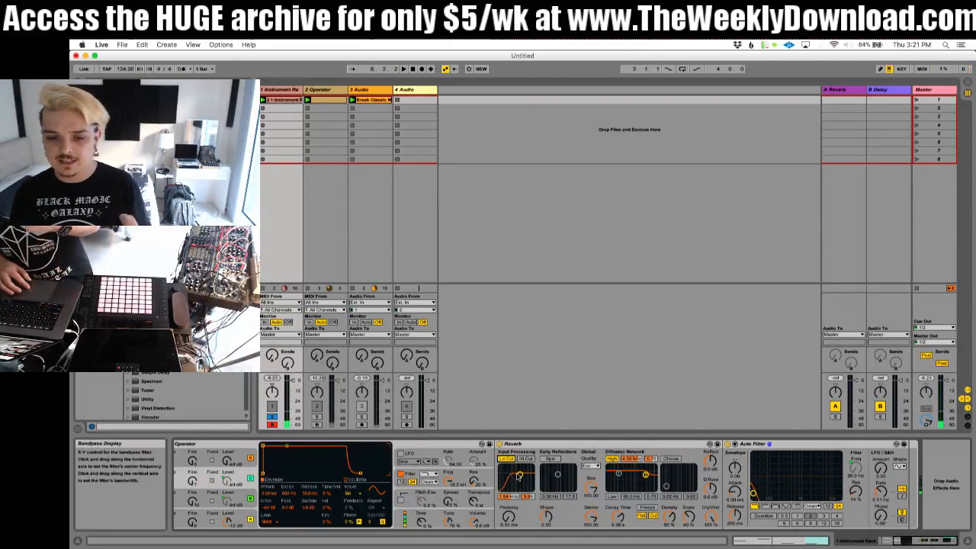
{"action": "key", "text": "space"}
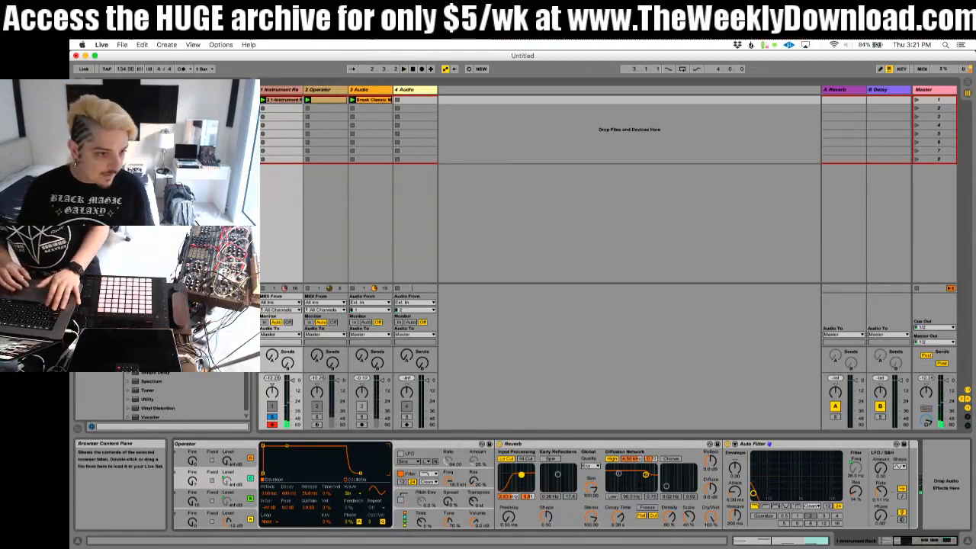
Step: Insert a Glue Compressor between the Reverb and Auto Filter, lower its threshold, set makeup to 11.4 dB and enable Soft clipping
{"action": "left_click_drag", "start_coordinate": [157, 265], "coordinate": [738, 469]}
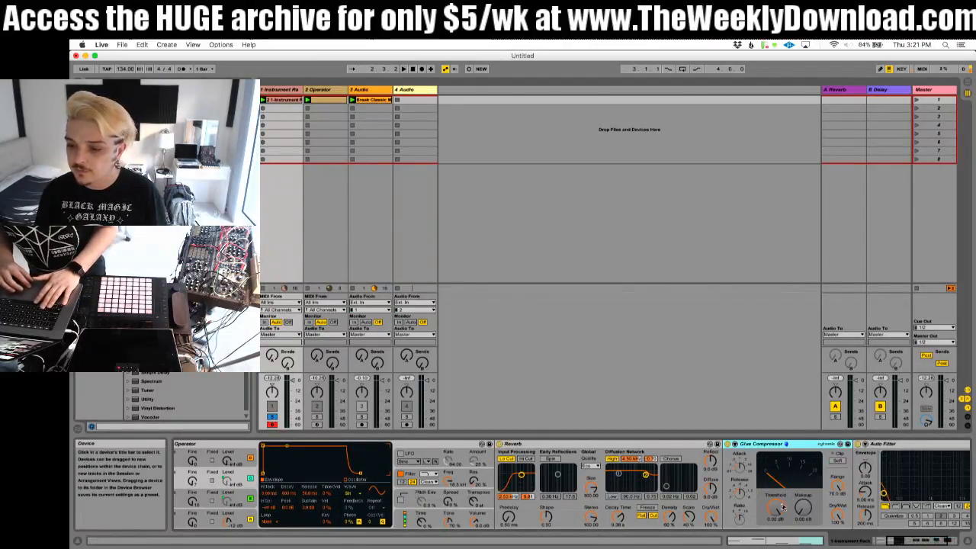
{"action": "left_click_drag", "start_coordinate": [779, 505], "coordinate": [808, 502]}
{"action": "key", "text": "space"}
{"action": "left_click", "coordinate": [838, 461]}
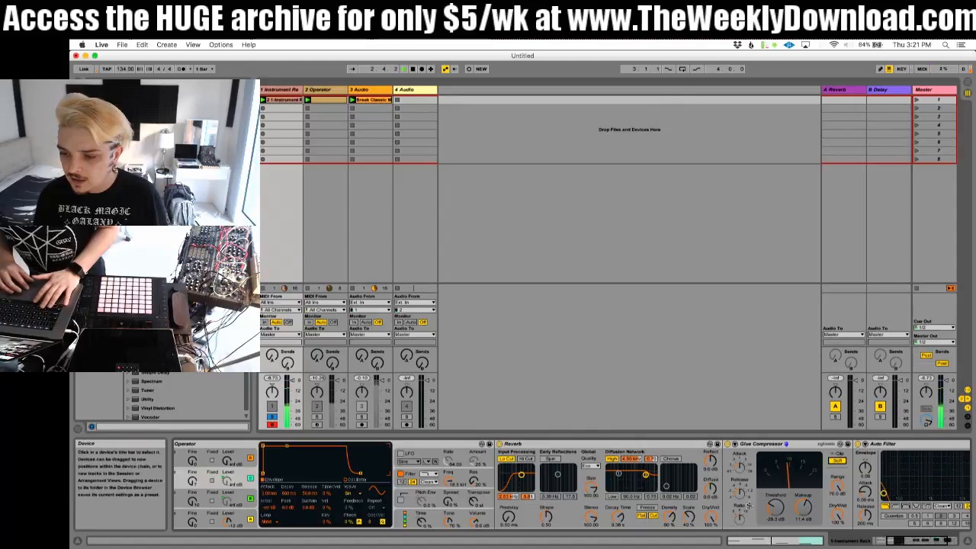
Step: Set the Glue Compressor's threshold to -32.1 dB and raise its makeup gain further while the loop plays
{"action": "left_click_drag", "start_coordinate": [777, 508], "coordinate": [778, 512]}
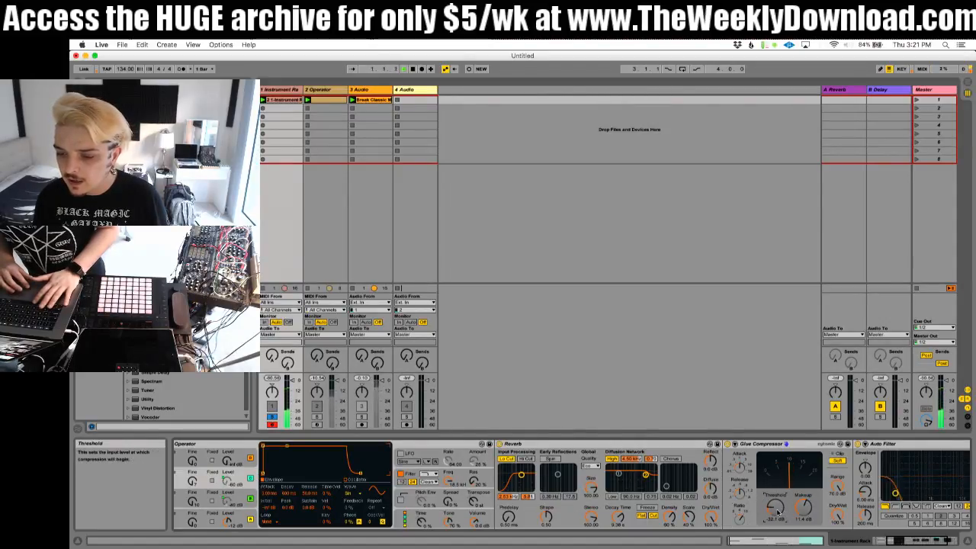
{"action": "scroll", "coordinate": [777, 512], "scroll_direction": "right", "scroll_amount": 5}
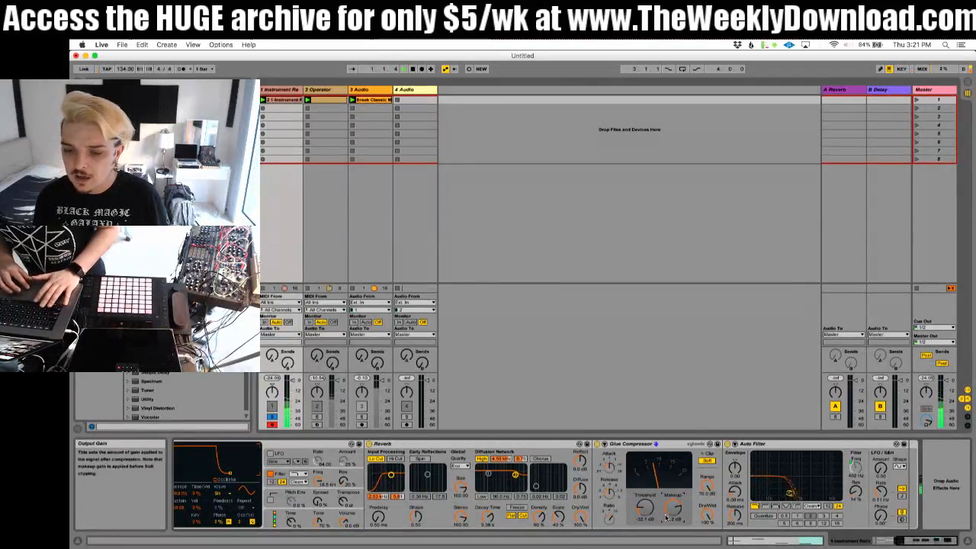
{"action": "left_click_drag", "start_coordinate": [666, 517], "coordinate": [666, 509]}
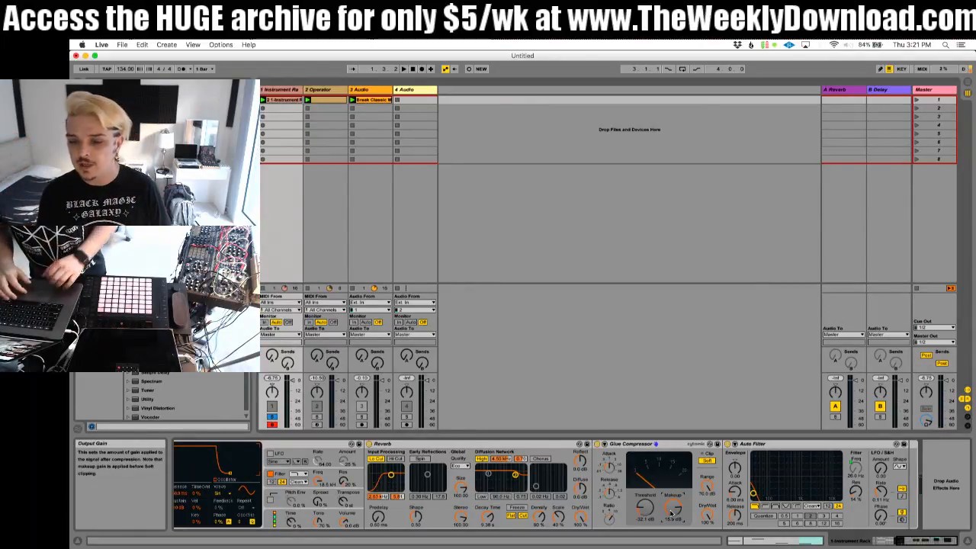
{"action": "scroll", "coordinate": [324, 486], "scroll_direction": "left", "scroll_amount": 10}
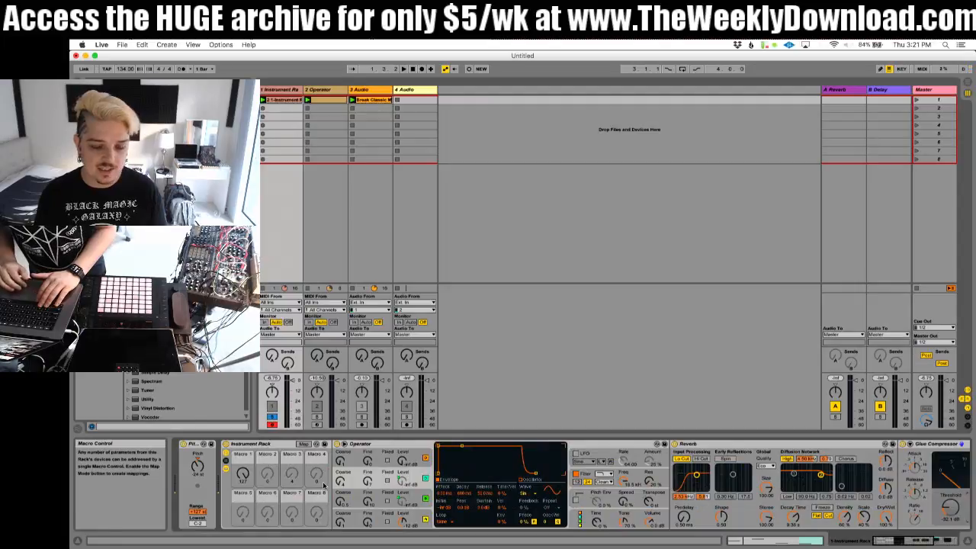
{"action": "scroll", "coordinate": [324, 485], "scroll_direction": "right", "scroll_amount": 10}
{"action": "scroll", "coordinate": [324, 485], "scroll_direction": "left", "scroll_amount": 10}
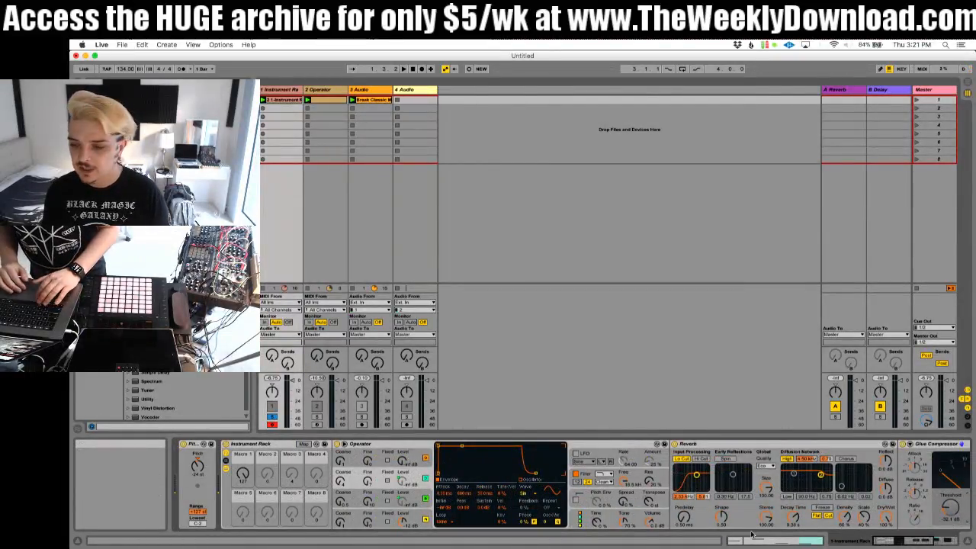
Step: Open Operator's pitch settings and its global settings on the first bass track for review
{"action": "scroll", "coordinate": [808, 477], "scroll_direction": "right", "scroll_amount": 8}
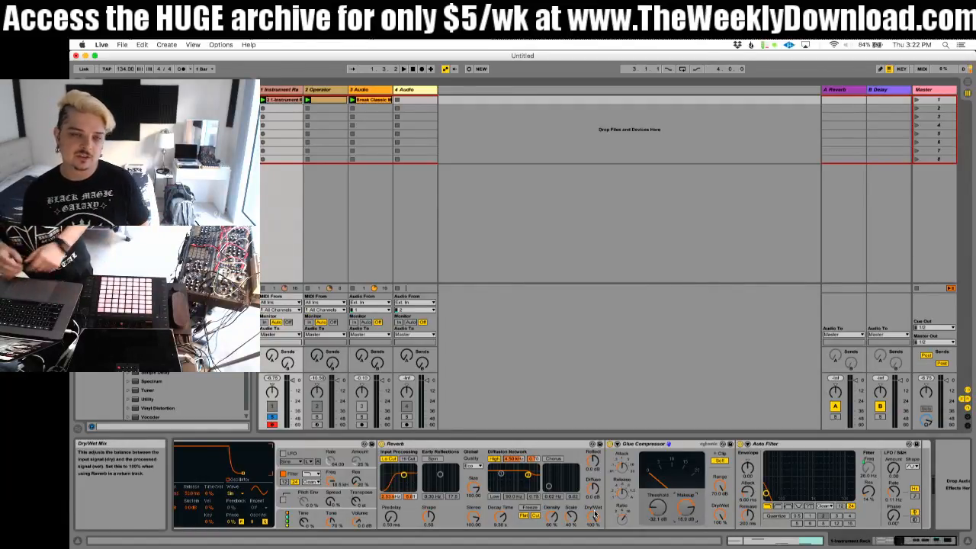
{"action": "left_click", "coordinate": [273, 93]}
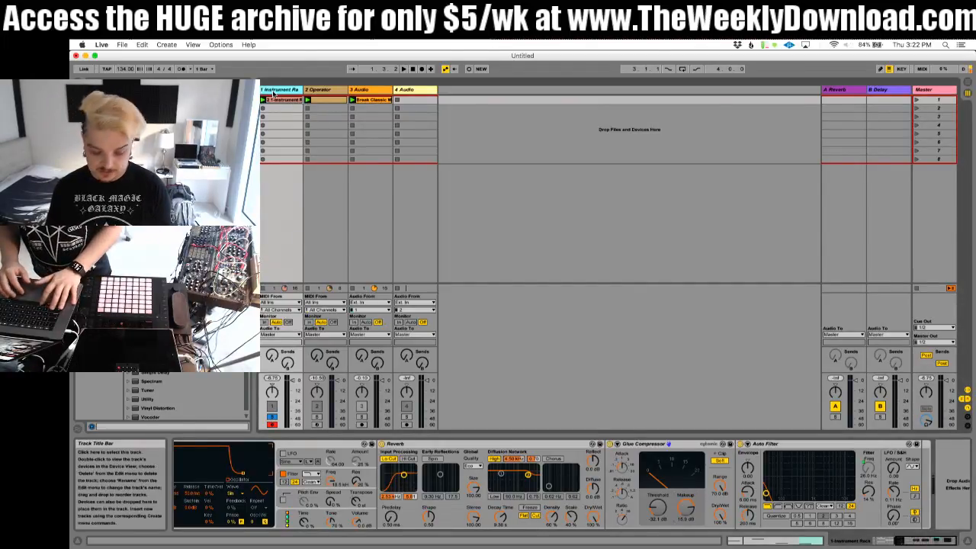
{"action": "scroll", "coordinate": [612, 510], "scroll_direction": "left", "scroll_amount": 5}
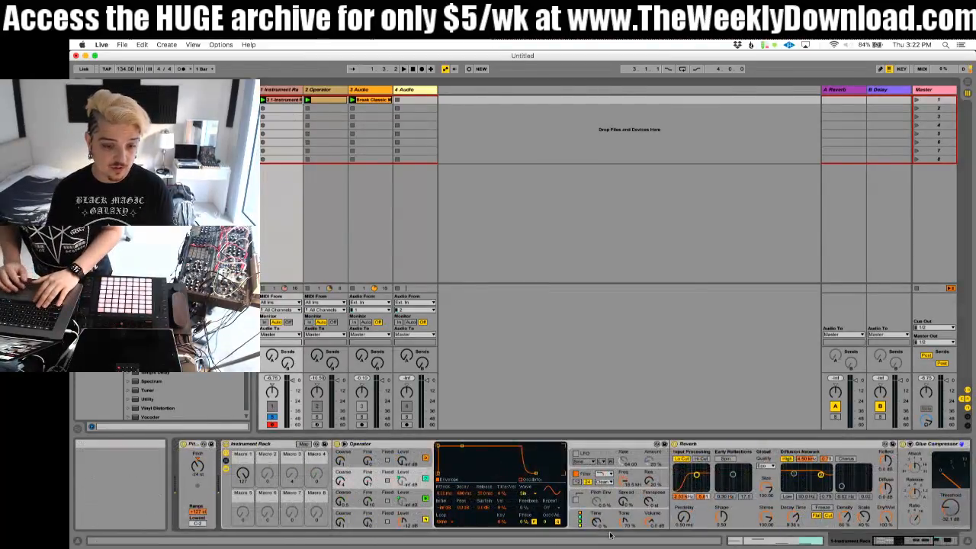
{"action": "left_click", "coordinate": [614, 515]}
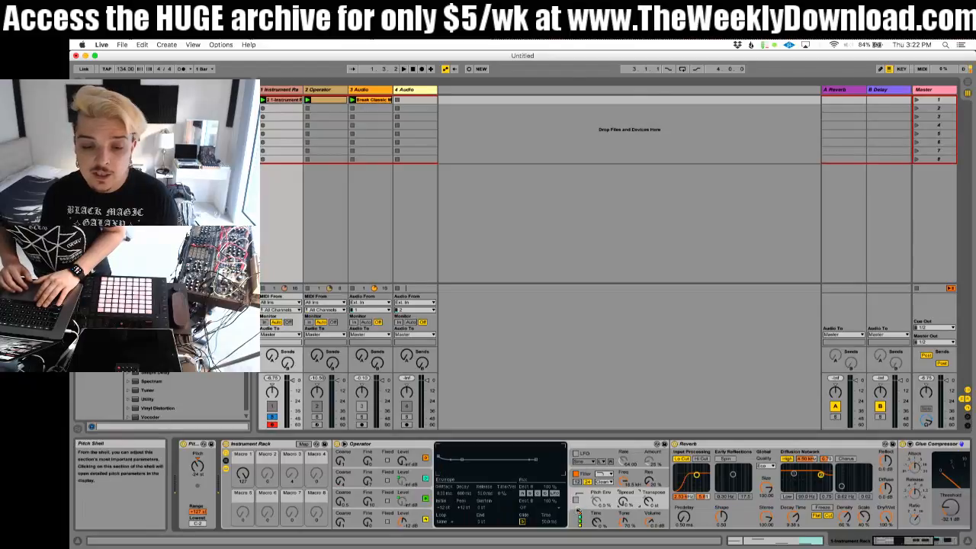
{"action": "left_click", "coordinate": [617, 521]}
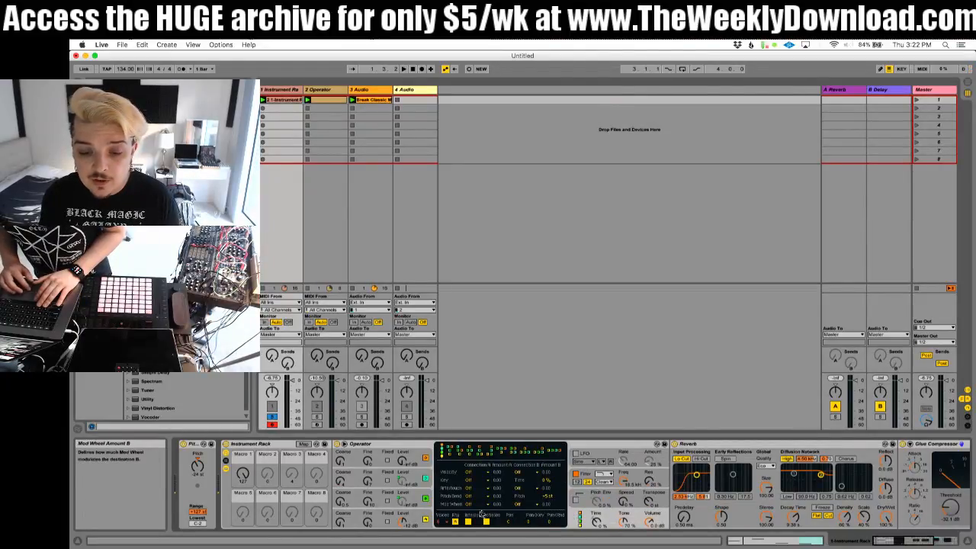
Step: Open the bass clip's notes and stack copies of the first note to form an A2, C3, E3 chord
{"action": "key", "text": "shift+Tab"}
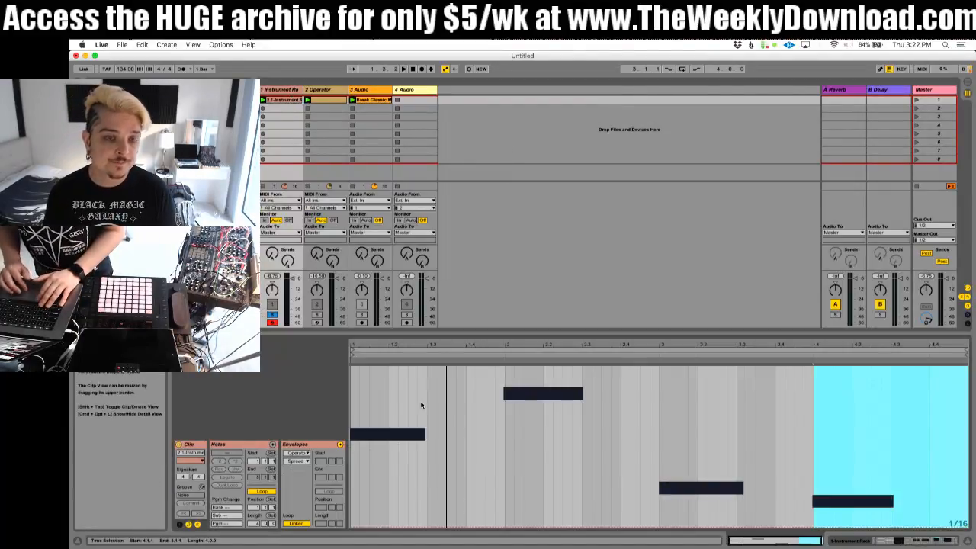
{"action": "left_click", "coordinate": [197, 524]}
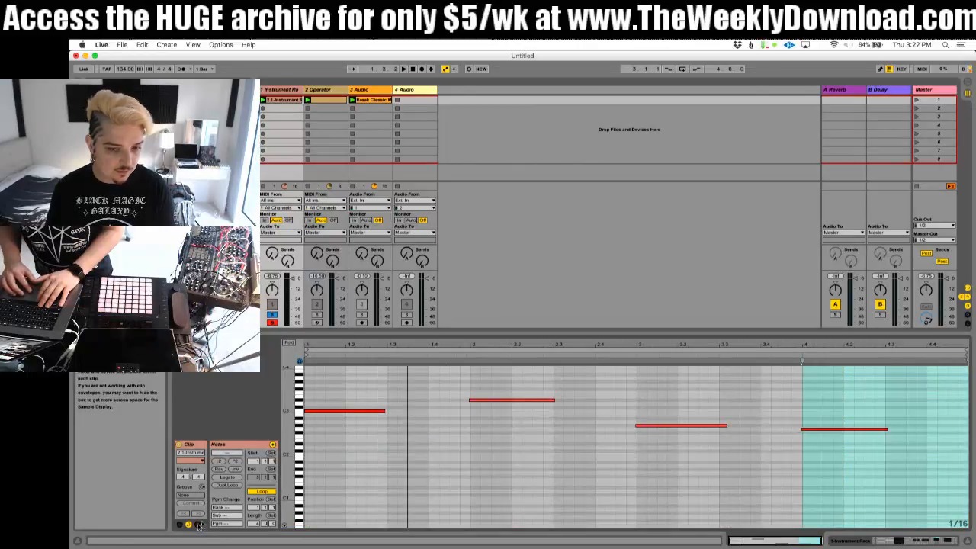
{"action": "left_click", "coordinate": [336, 412]}
{"action": "mouse_move", "coordinate": [335, 412]}
{"action": "left_mouse_down"}
{"action": "mouse_move", "coordinate": [335, 423]}
{"action": "mouse_move", "coordinate": [334, 399]}
{"action": "left_mouse_up"}
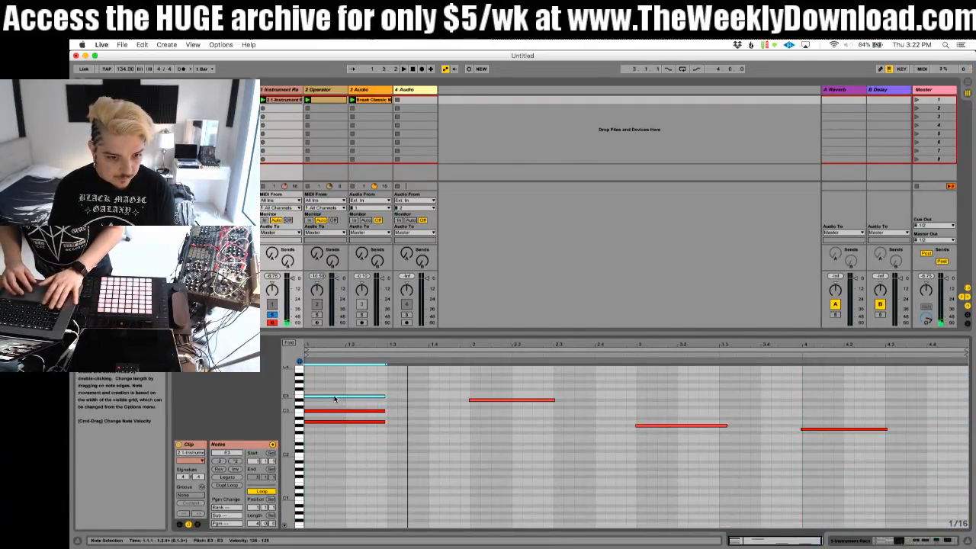
Step: Loop the clip's first two beats during playback and transpose the chord up an octave to A3–E4
{"action": "key", "text": "space"}
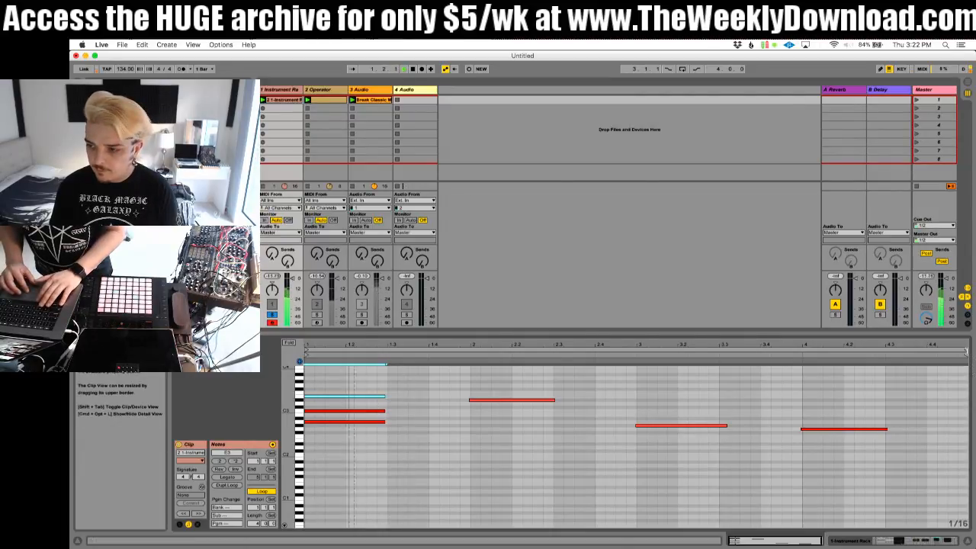
{"action": "left_click_drag", "start_coordinate": [307, 385], "coordinate": [366, 387]}
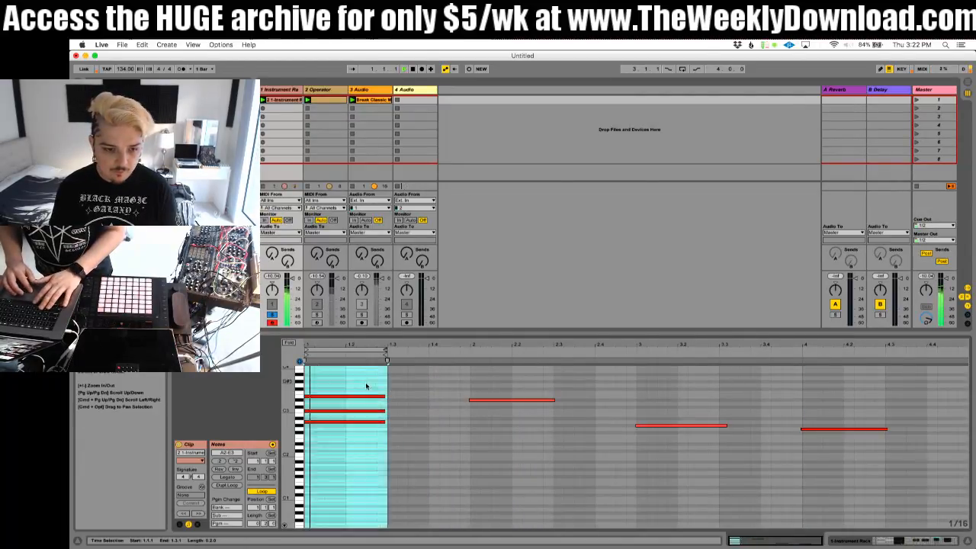
{"action": "key", "text": "shift+Up"}
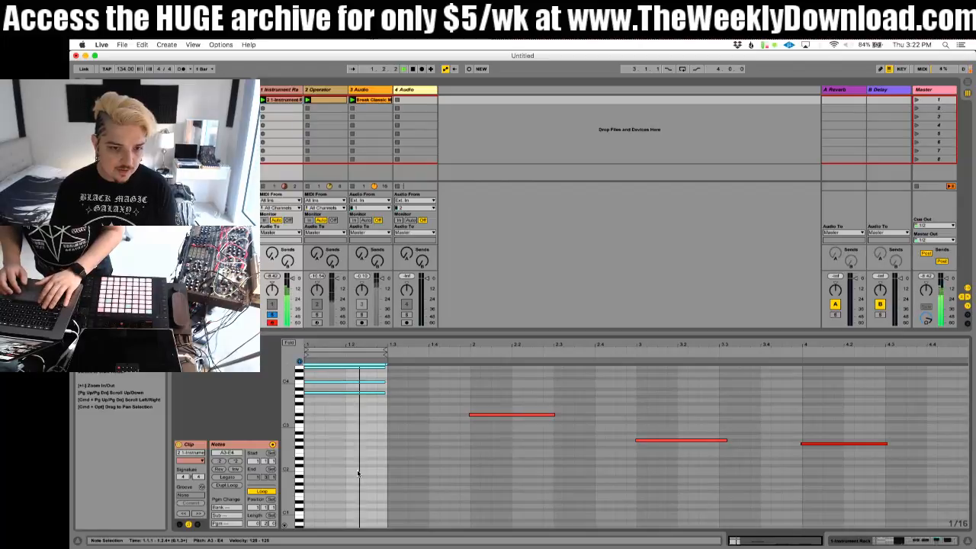
Step: Raise the first bass track's Glue Compressor threshold to -23.2 dB and reduce its makeup gain
{"action": "left_click", "coordinate": [279, 90]}
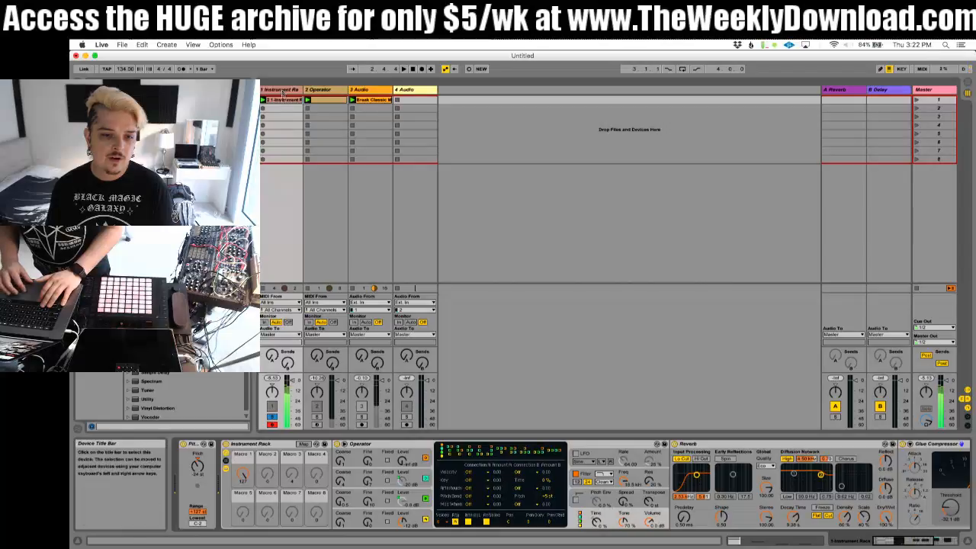
{"action": "left_click", "coordinate": [282, 90]}
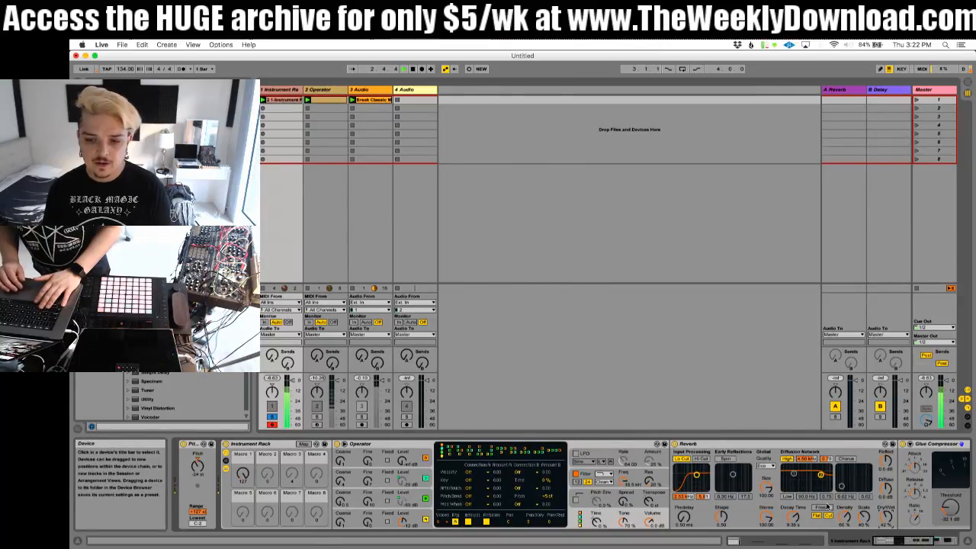
{"action": "scroll", "coordinate": [828, 505], "scroll_direction": "right", "scroll_amount": 8}
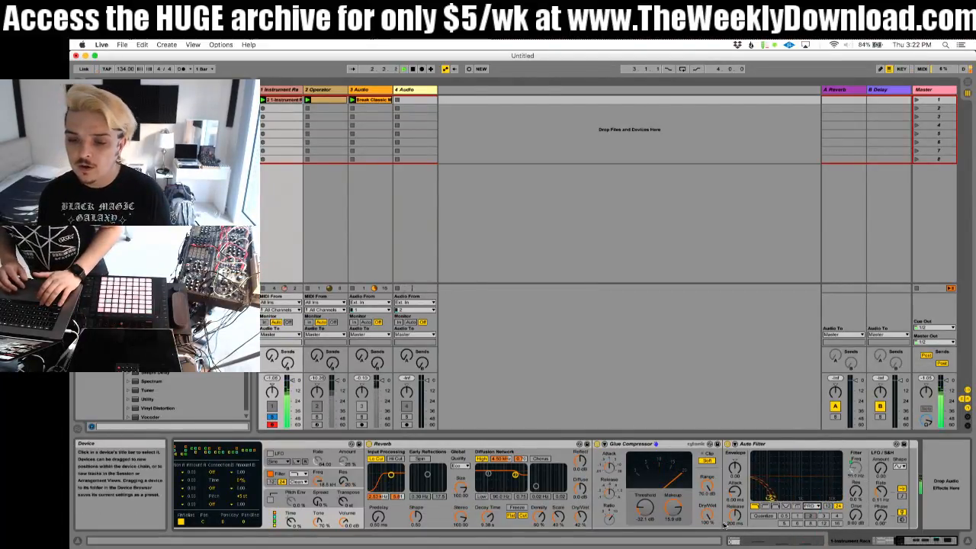
{"action": "left_click_drag", "start_coordinate": [648, 513], "coordinate": [648, 492]}
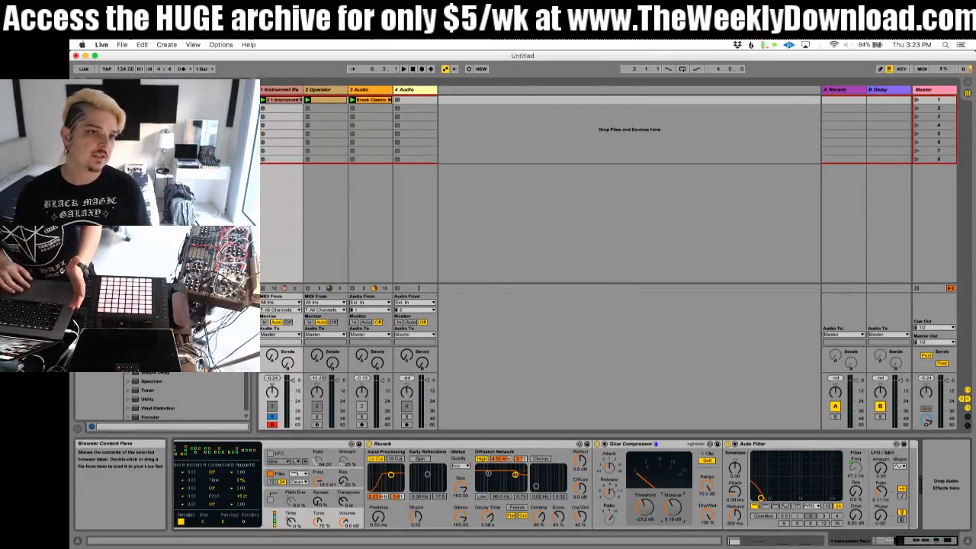
Step: Add an Overdrive after the Auto Filter and shift its bandpass filter's frequency and bandwidth
{"action": "scroll", "coordinate": [156, 387], "scroll_direction": "down", "scroll_amount": 1}
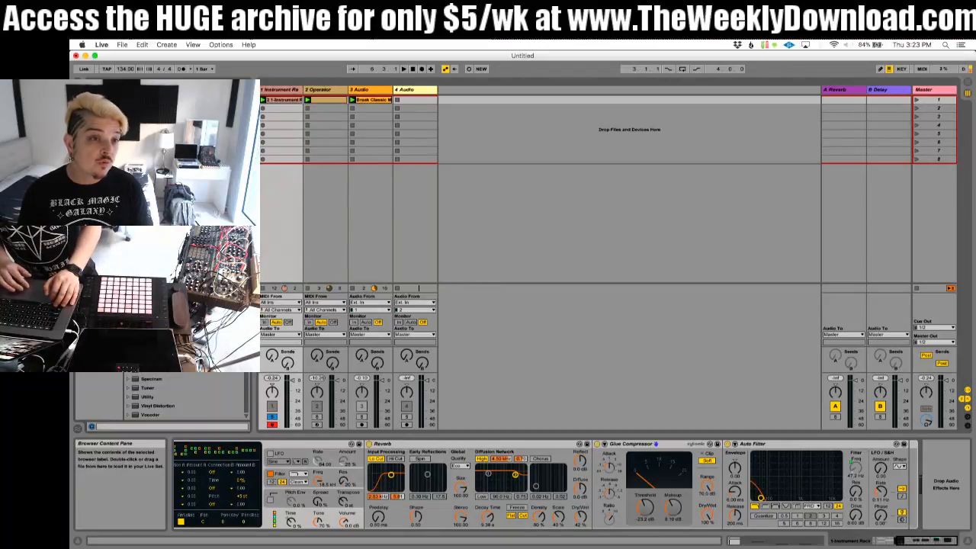
{"action": "scroll", "coordinate": [157, 309], "scroll_direction": "up", "scroll_amount": 1}
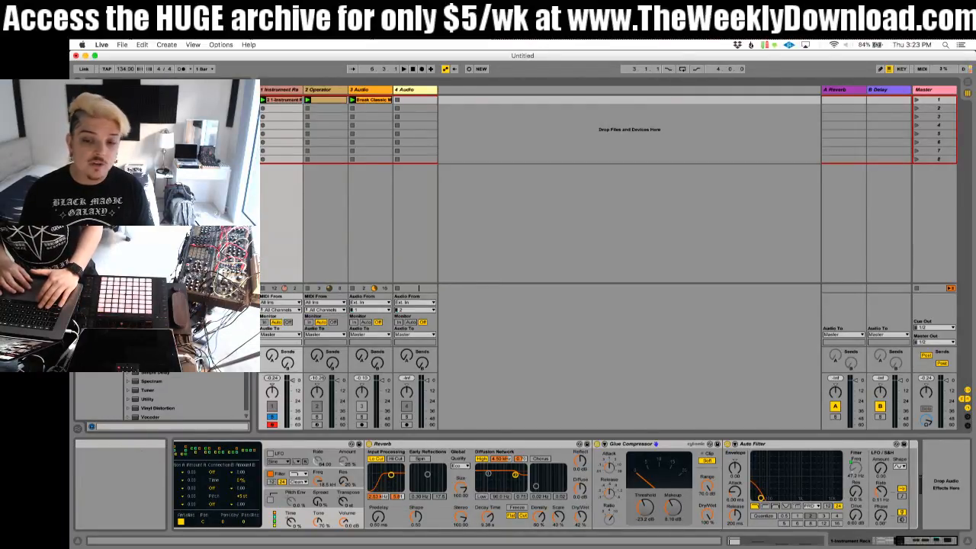
{"action": "left_click_drag", "start_coordinate": [156, 309], "coordinate": [956, 457]}
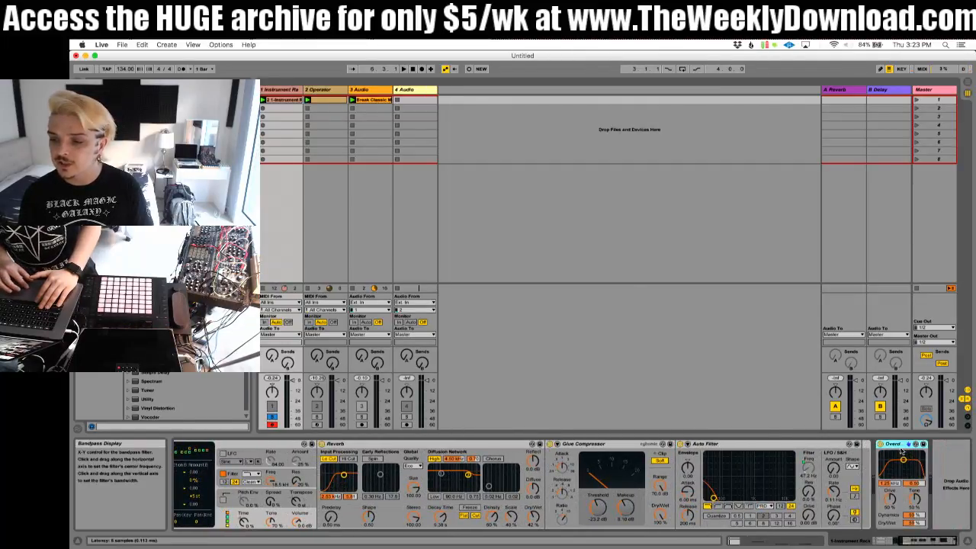
{"action": "mouse_move", "coordinate": [894, 444]}
{"action": "left_mouse_down"}
{"action": "mouse_move", "coordinate": [861, 452]}
{"action": "mouse_move", "coordinate": [890, 459]}
{"action": "left_mouse_up"}
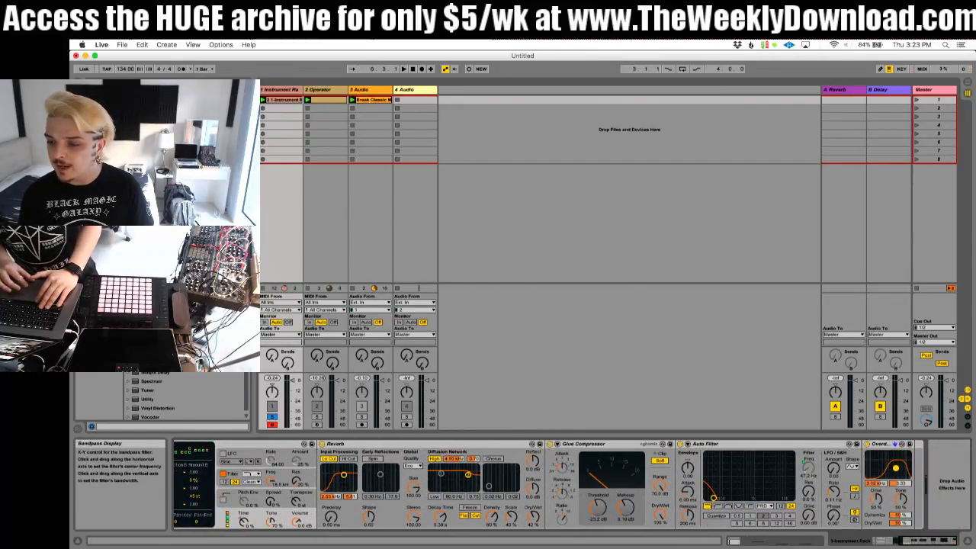
Step: Tune the Overdrive during playback with a band frequency of 12.4 kHz, 79% drive, 0% dynamics and a low dry/wet mix
{"action": "key", "text": "space"}
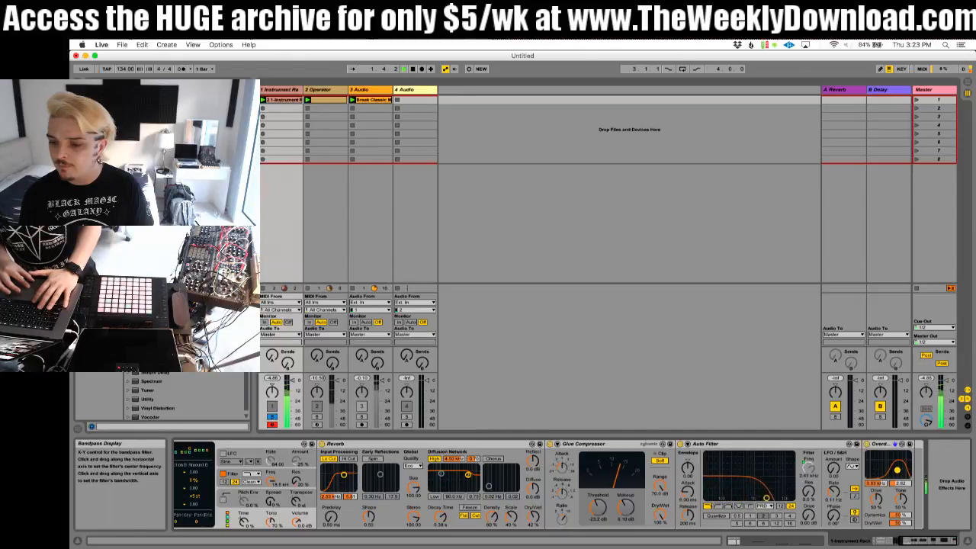
{"action": "left_click_drag", "start_coordinate": [780, 497], "coordinate": [742, 496]}
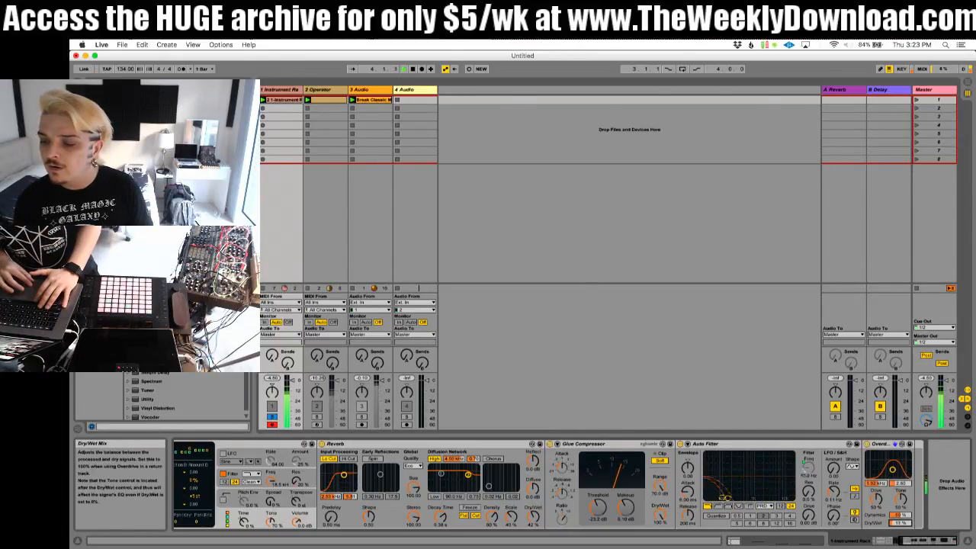
{"action": "left_click_drag", "start_coordinate": [896, 471], "coordinate": [901, 473]}
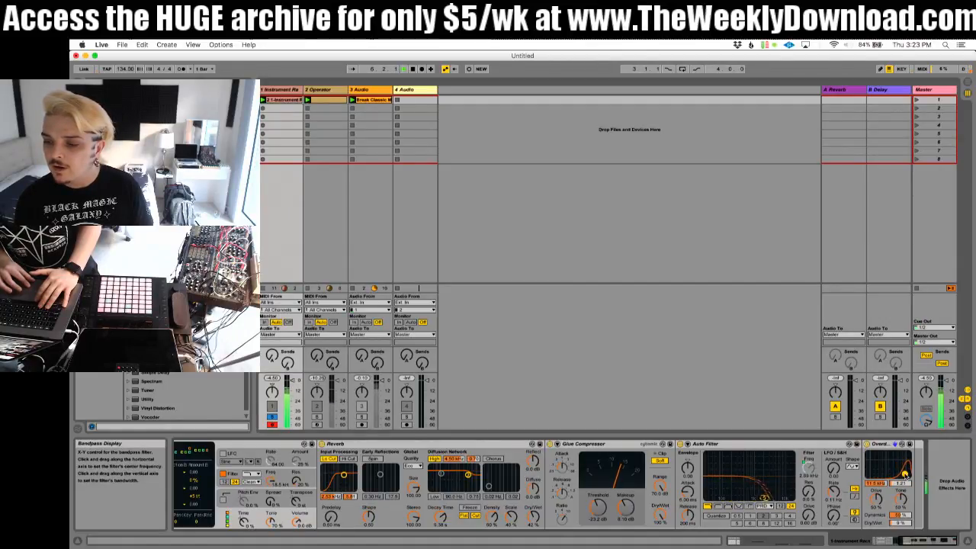
{"action": "left_click", "coordinate": [867, 444]}
{"action": "left_click", "coordinate": [867, 444]}
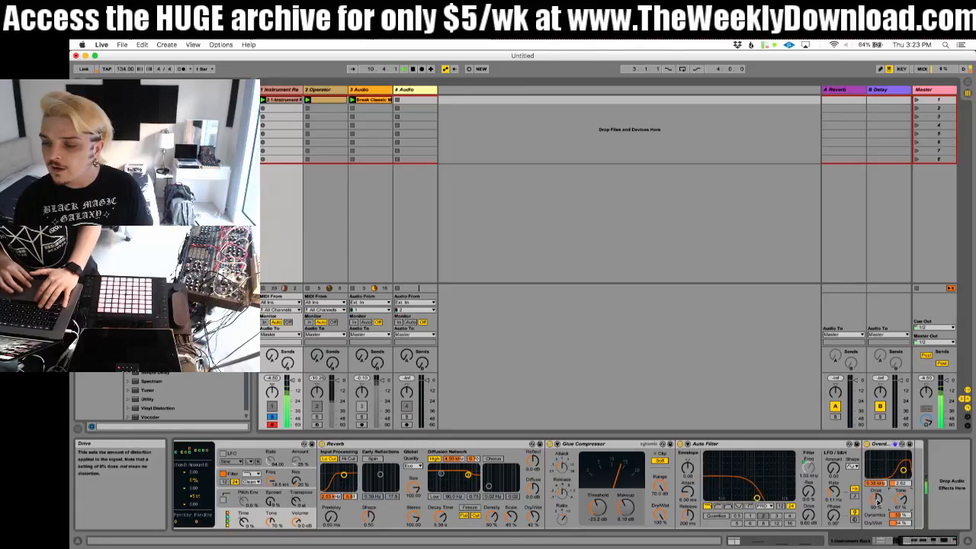
{"action": "left_click_drag", "start_coordinate": [876, 493], "coordinate": [877, 492]}
{"action": "left_click_drag", "start_coordinate": [900, 523], "coordinate": [900, 520]}
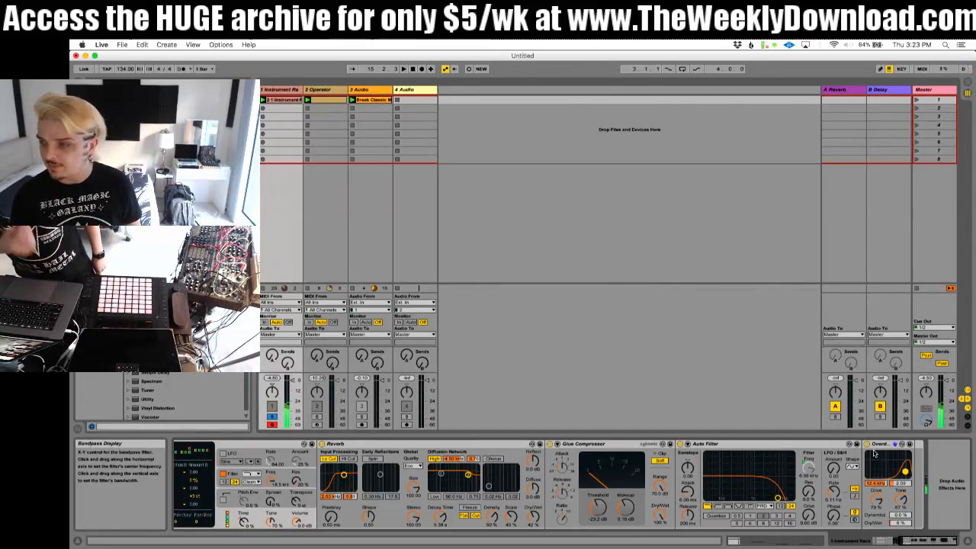
Step: Remove the Macro 1 mappings from the output levels of Operator's oscillators B and C
{"action": "double_click", "coordinate": [282, 100]}
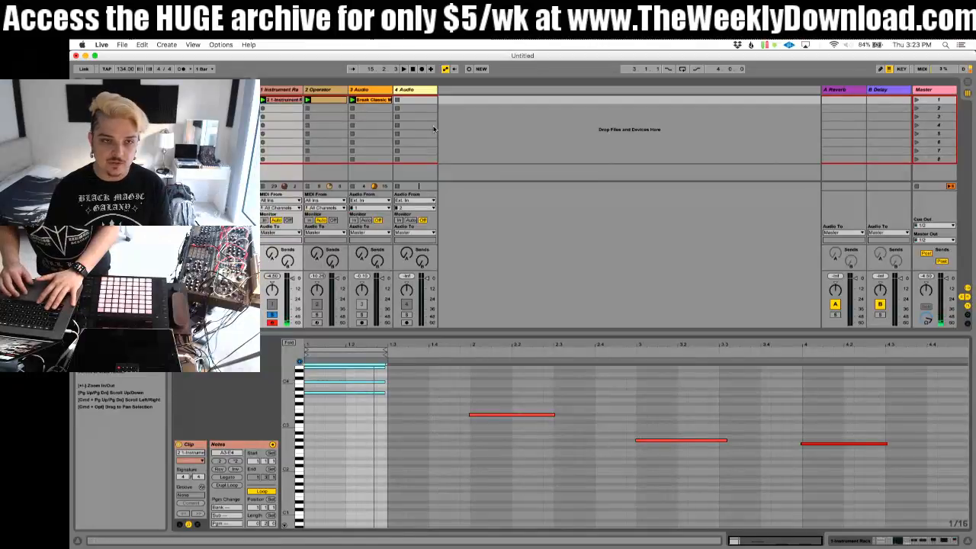
{"action": "left_click", "coordinate": [291, 90]}
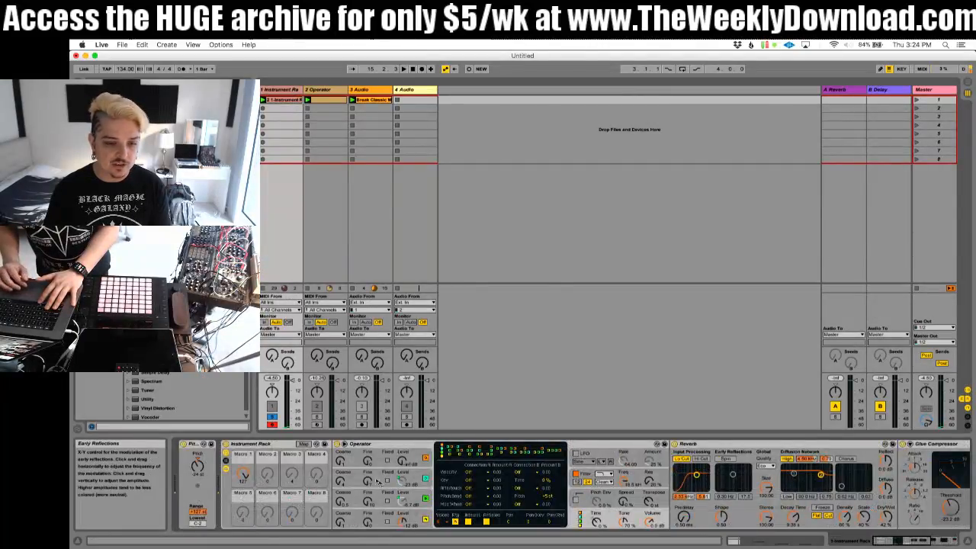
{"action": "left_click", "coordinate": [304, 443]}
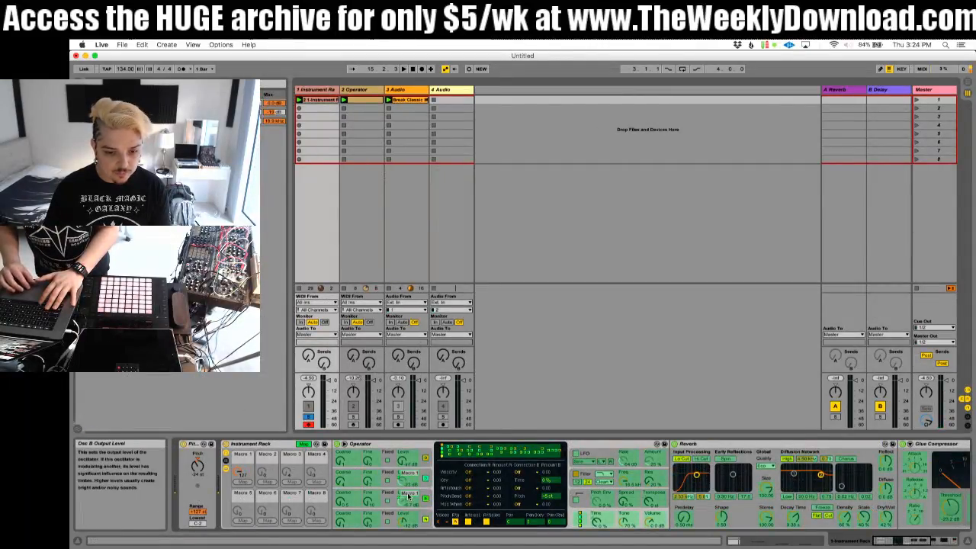
{"action": "right_click", "coordinate": [408, 494]}
{"action": "left_click", "coordinate": [436, 440]}
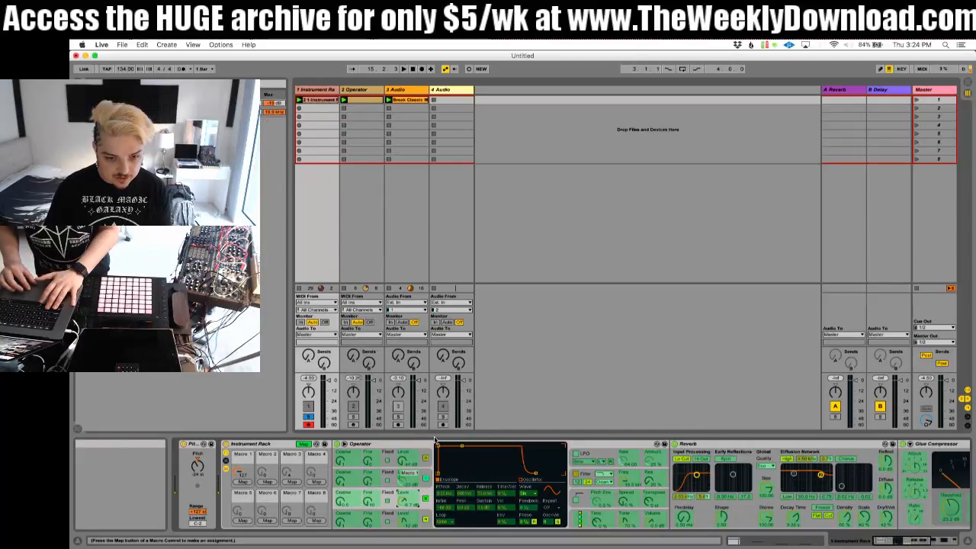
{"action": "right_click", "coordinate": [407, 487]}
{"action": "left_click", "coordinate": [435, 440]}
{"action": "key", "text": "Delete"}
{"action": "left_click", "coordinate": [306, 444]}
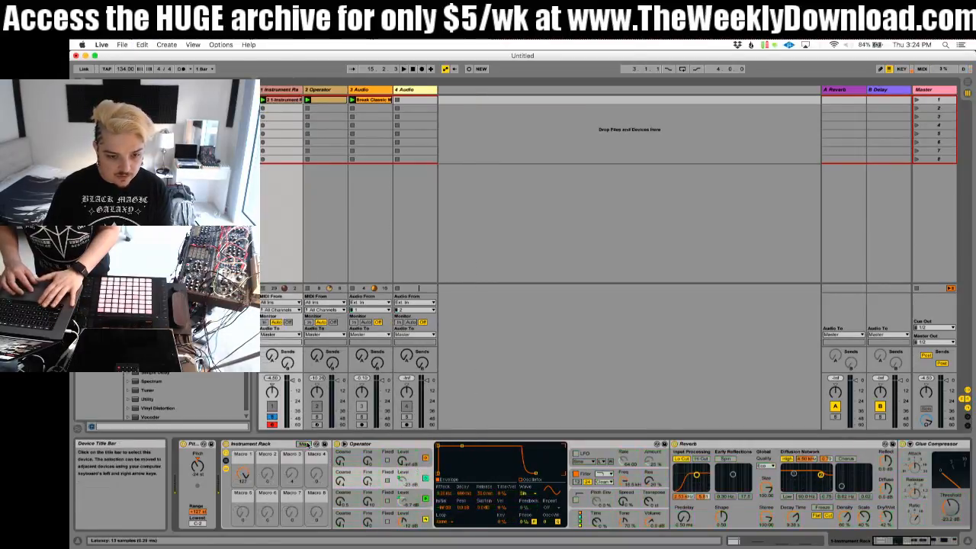
Step: Turn off Operator's oscillators B and C and start playback
{"action": "left_click", "coordinate": [426, 498]}
{"action": "left_click", "coordinate": [426, 479]}
{"action": "key", "text": "space"}
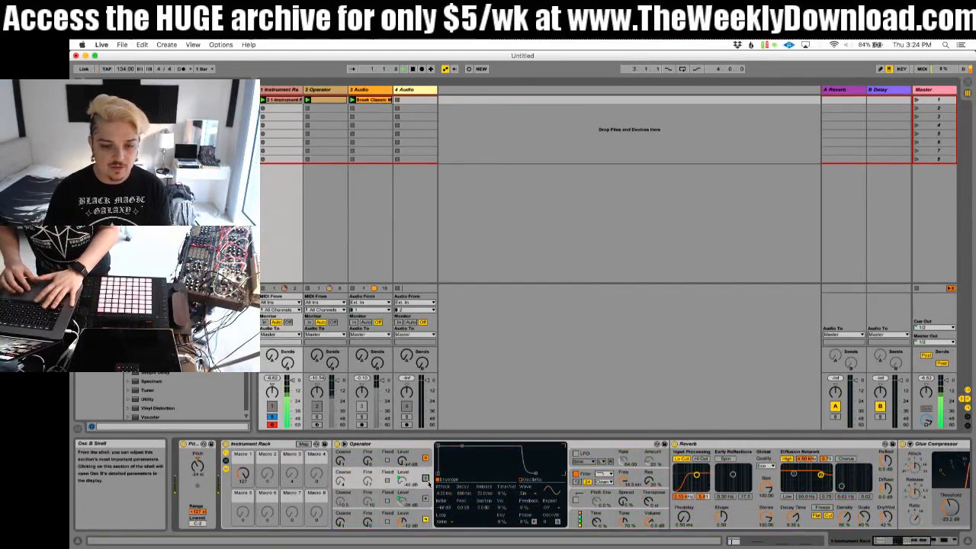
Step: Audition a Saw 32 waveform on Operator's oscillator A, and settle on a Square waveform instead
{"action": "left_click", "coordinate": [420, 513]}
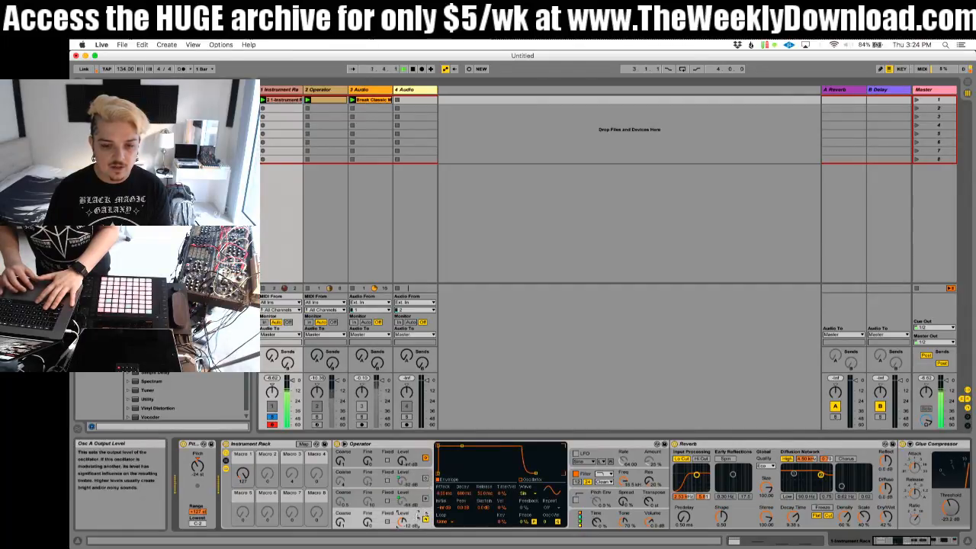
{"action": "left_click", "coordinate": [525, 493]}
{"action": "left_click", "coordinate": [527, 386]}
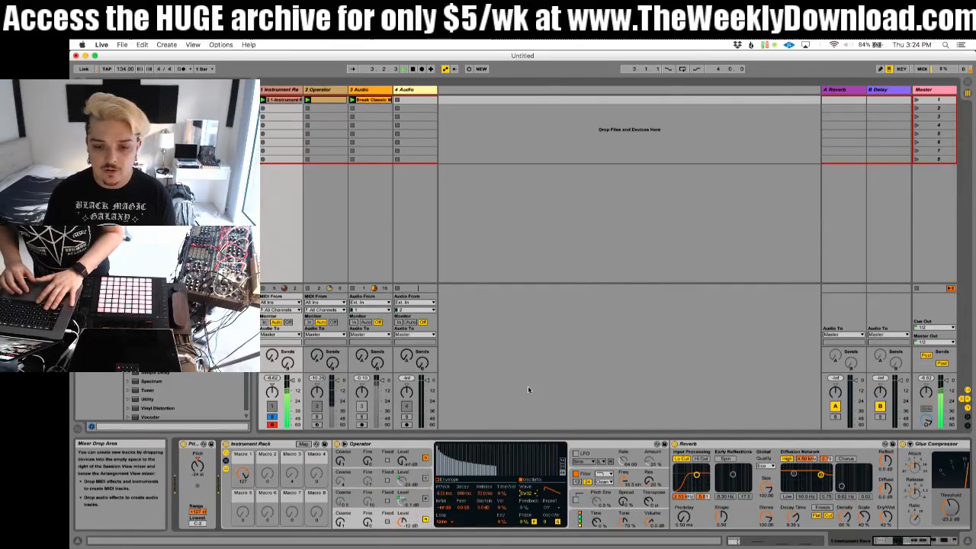
{"action": "left_click", "coordinate": [526, 493]}
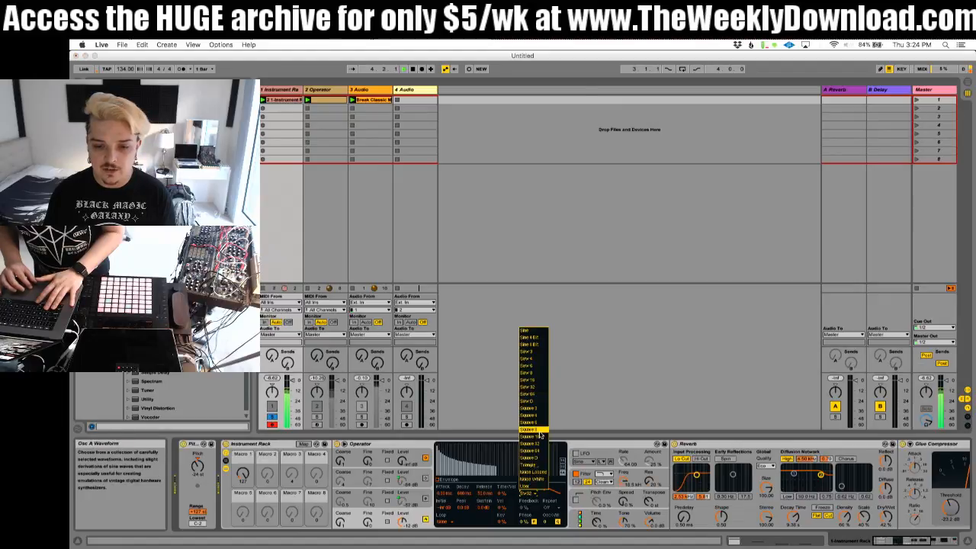
{"action": "left_click", "coordinate": [542, 450]}
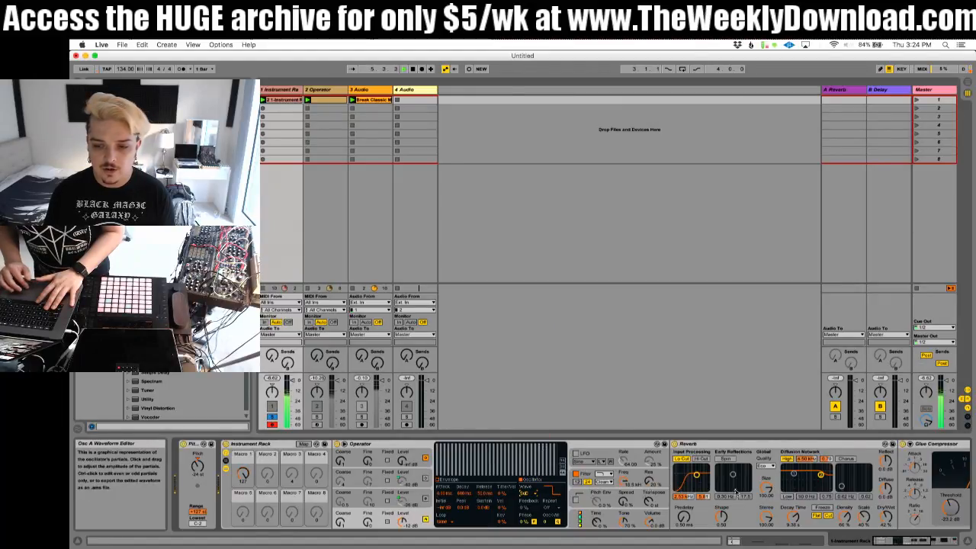
{"action": "scroll", "coordinate": [735, 492], "scroll_direction": "right", "scroll_amount": 10}
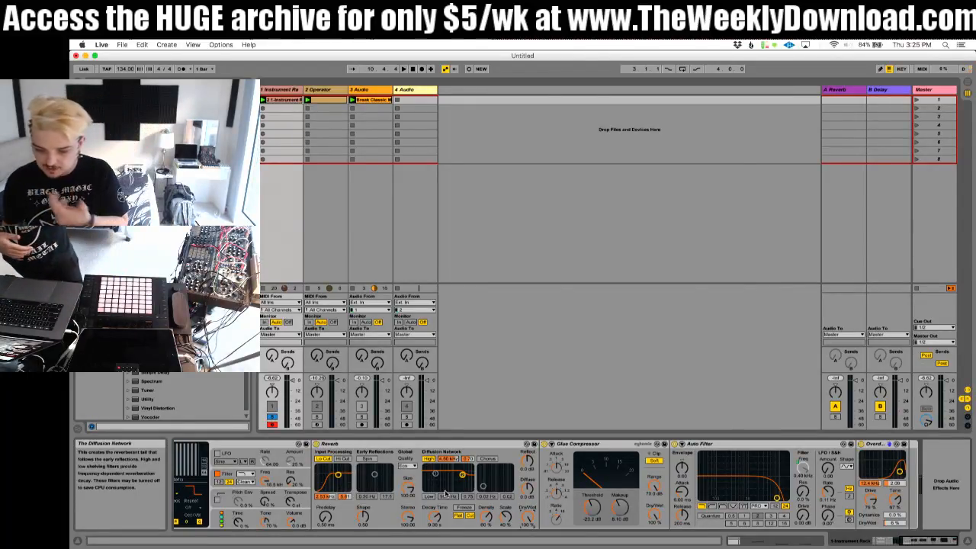
Step: Play the clip and compare the bass with the Reverb bypassed and enabled
{"action": "key", "text": "space"}
{"action": "scroll", "coordinate": [368, 480], "scroll_direction": "left", "scroll_amount": 8}
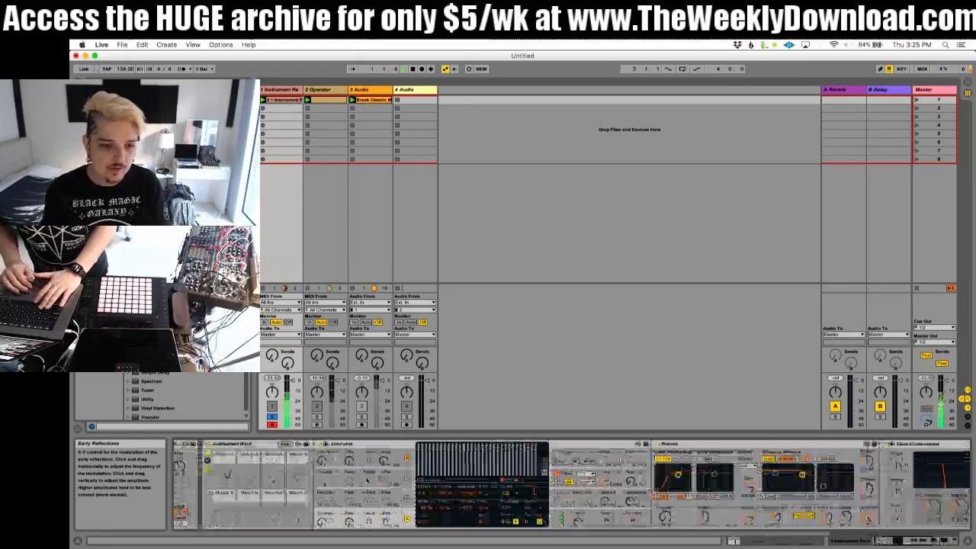
{"action": "scroll", "coordinate": [368, 480], "scroll_direction": "left", "scroll_amount": 1}
{"action": "scroll", "coordinate": [366, 480], "scroll_direction": "right", "scroll_amount": 12}
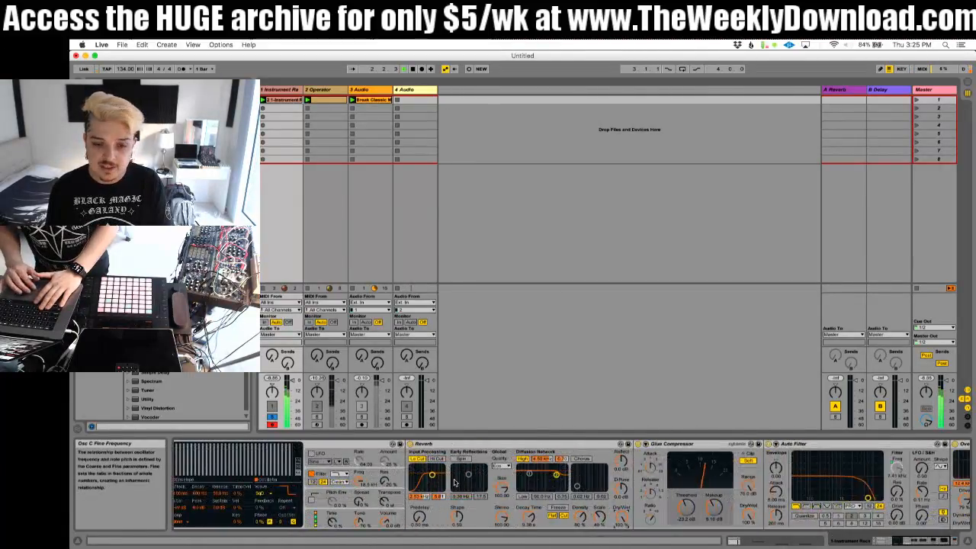
{"action": "left_click", "coordinate": [410, 443]}
{"action": "left_click", "coordinate": [410, 444]}
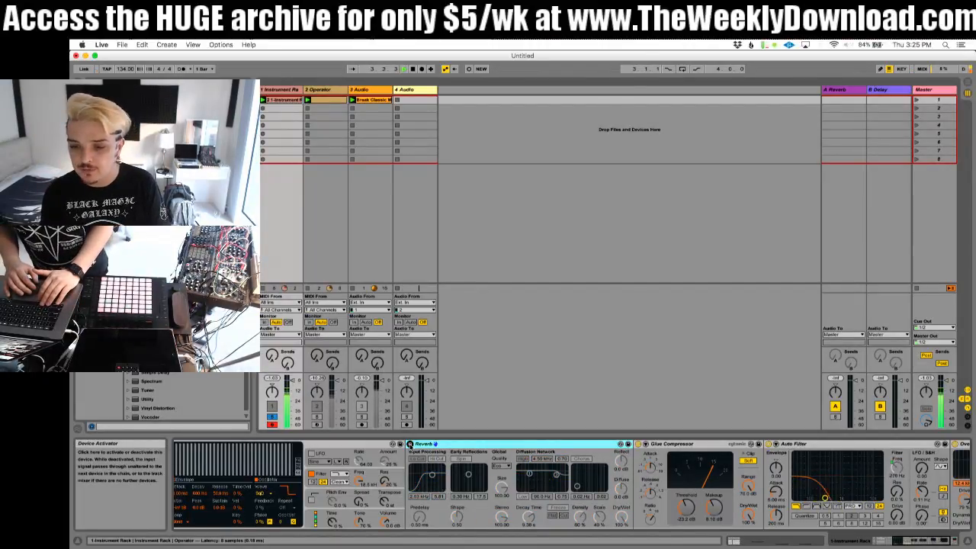
{"action": "left_click", "coordinate": [410, 445]}
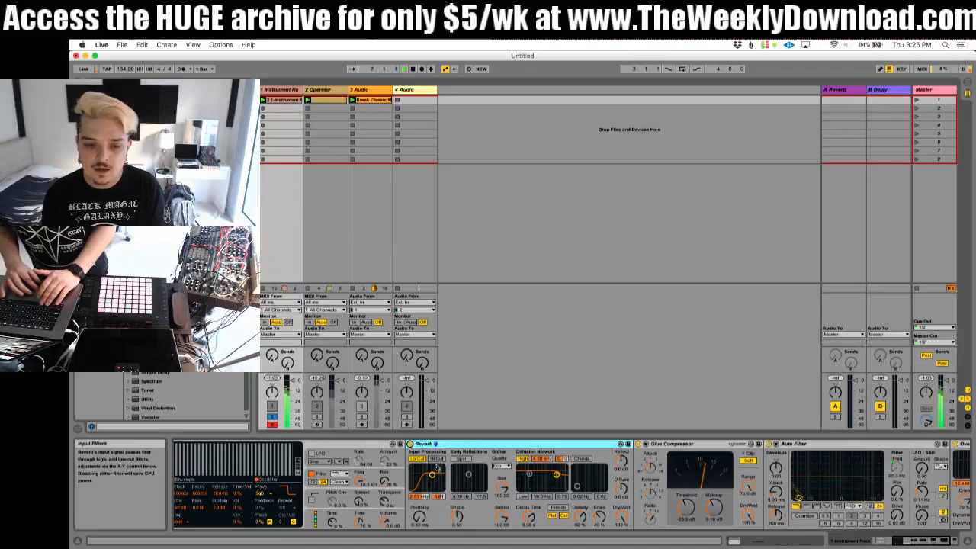
Step: Set the Reverb's input filter to 1.62 kHz with a bandwidth of 8.47, and its quality to High
{"action": "left_click_drag", "start_coordinate": [432, 475], "coordinate": [429, 468]}
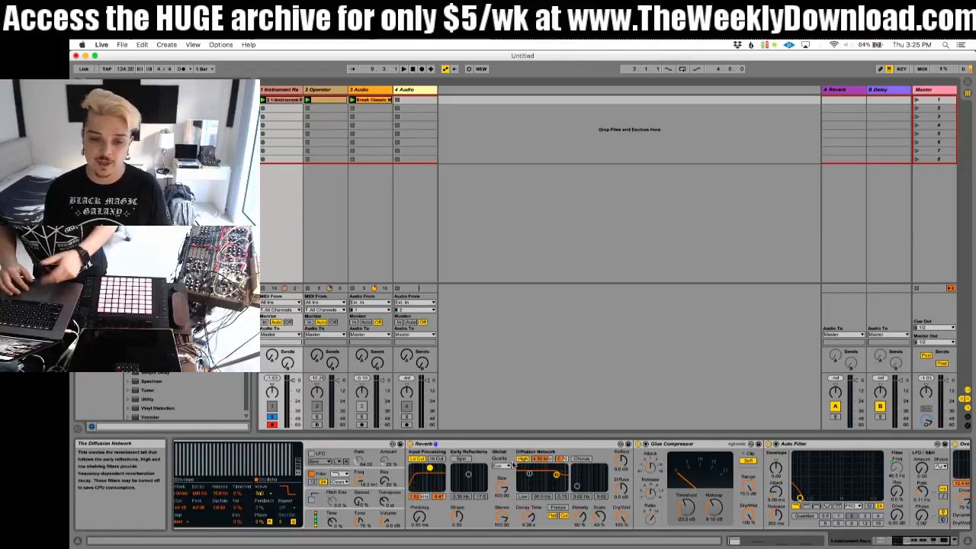
{"action": "left_click", "coordinate": [502, 466]}
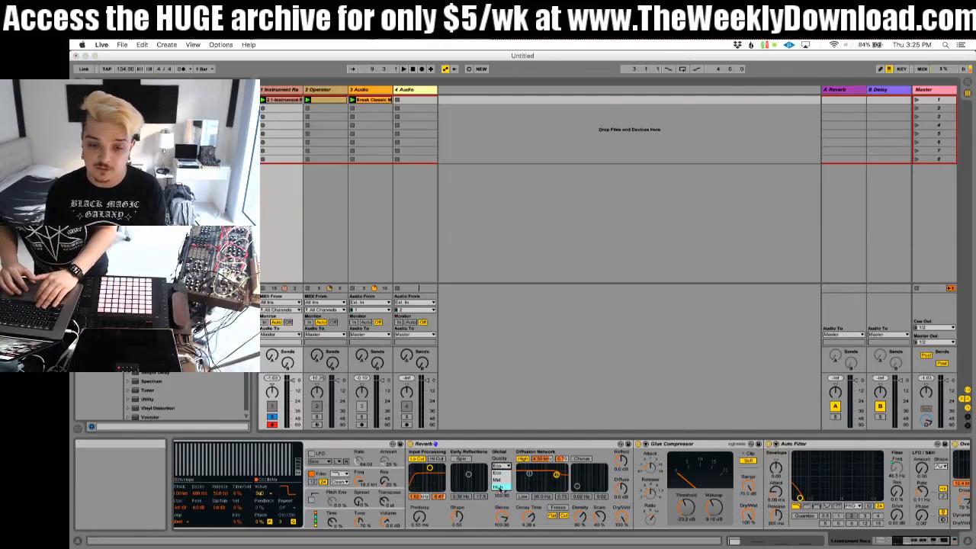
{"action": "left_click", "coordinate": [500, 486]}
{"action": "key", "text": "space"}
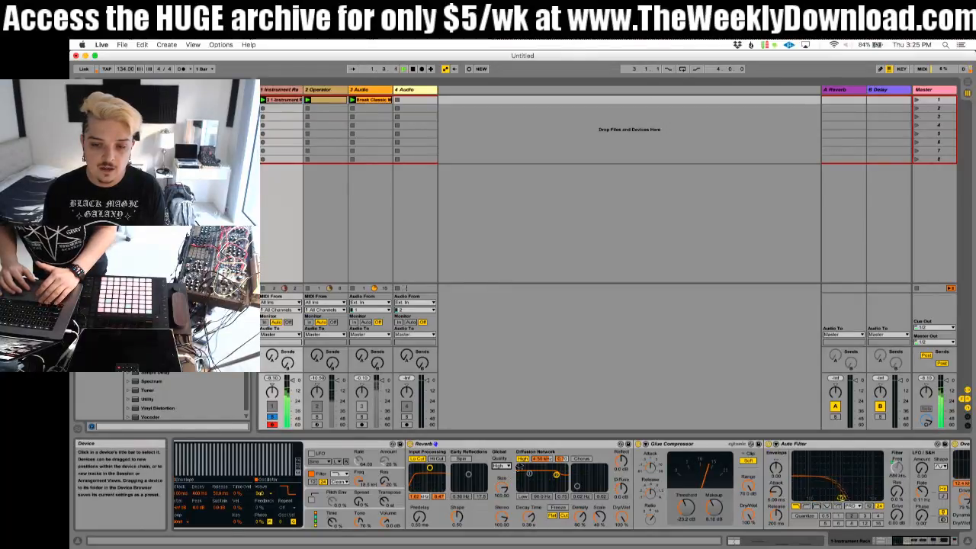
Step: Compare the Reverb's Eco and High quality during playback, and try an Auto Filter drive of about 7.24 dB
{"action": "left_click", "coordinate": [769, 444]}
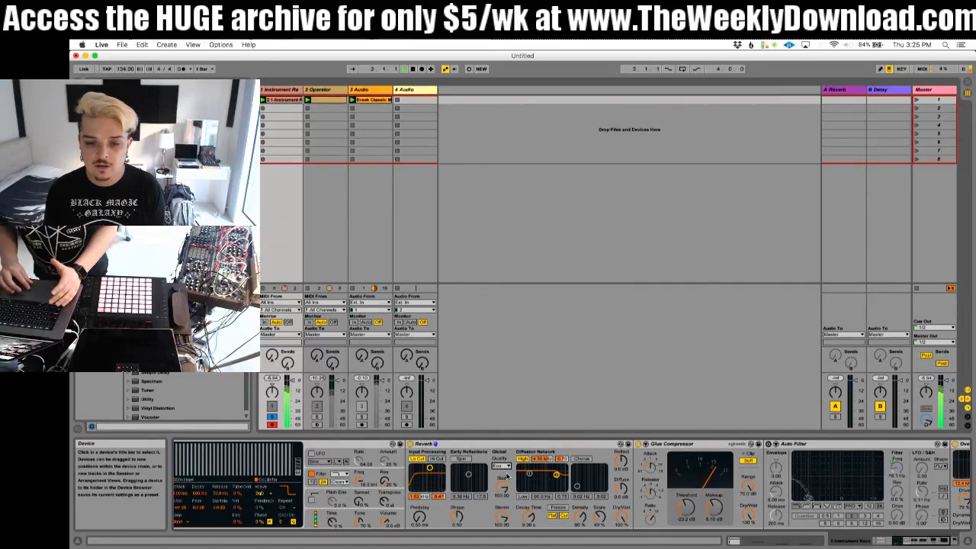
{"action": "left_click", "coordinate": [501, 465]}
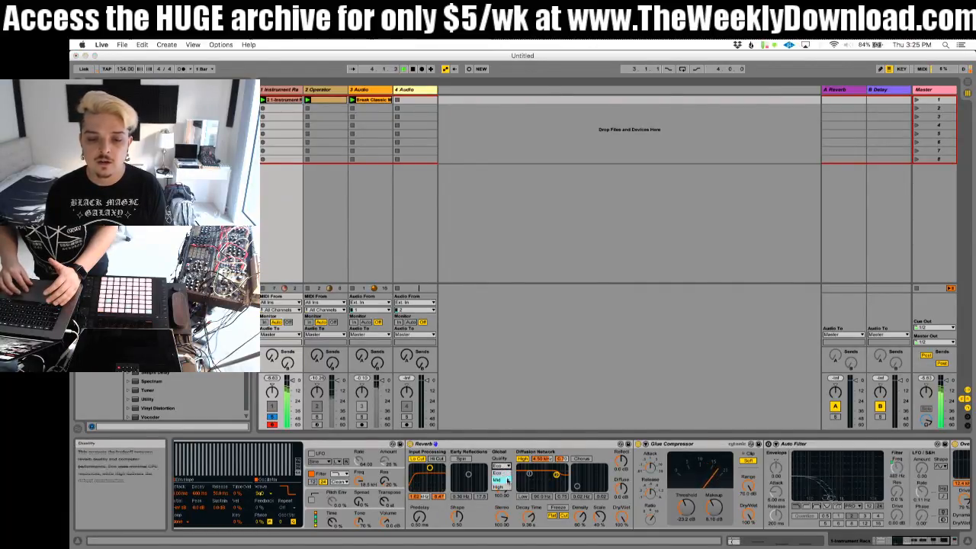
{"action": "left_click", "coordinate": [503, 483]}
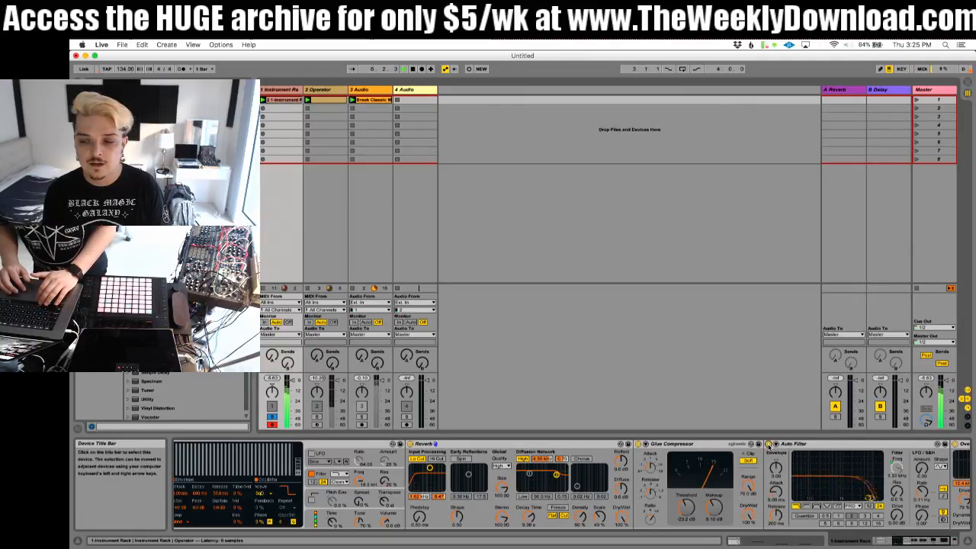
{"action": "left_click_drag", "start_coordinate": [897, 516], "coordinate": [897, 496]}
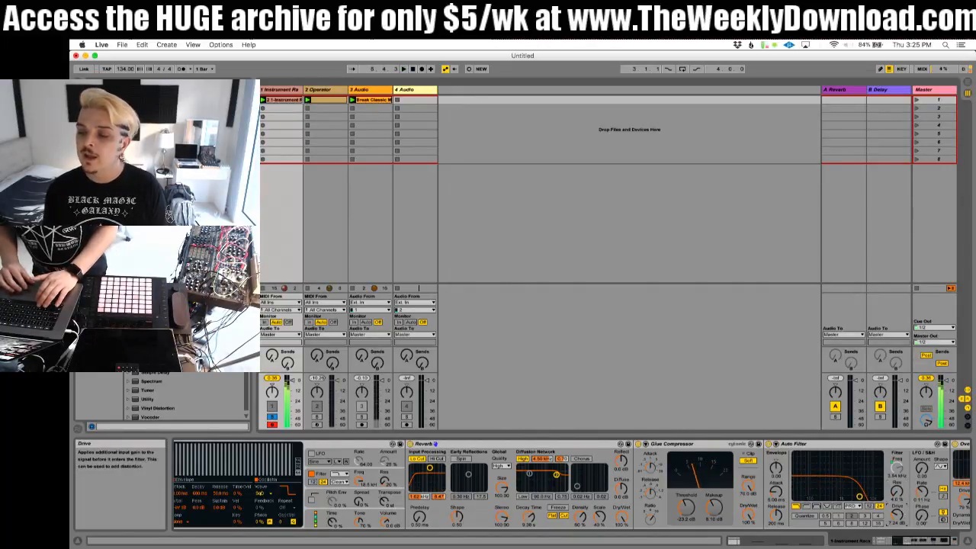
Step: Group the Auto Filter into an Audio Effect Rack
{"action": "scroll", "coordinate": [841, 474], "scroll_direction": "right", "scroll_amount": 3}
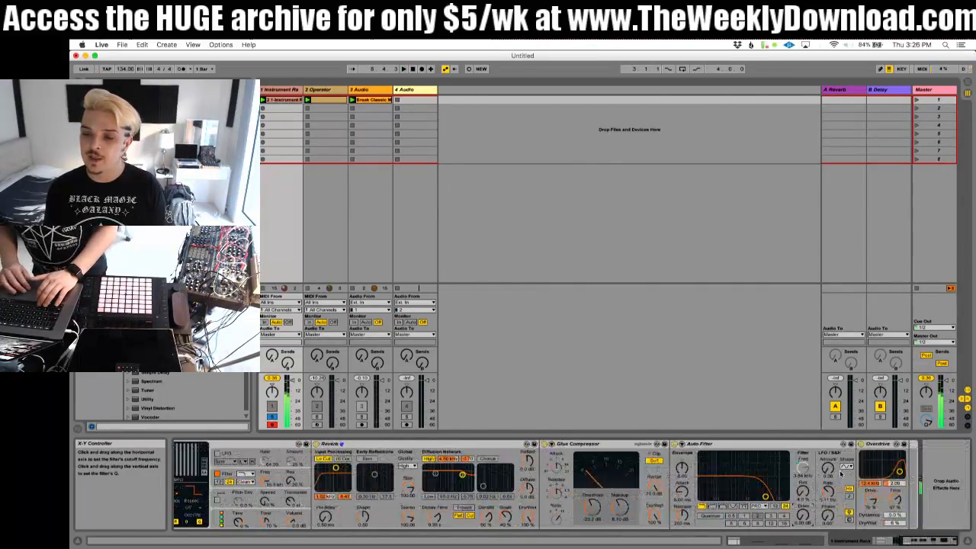
{"action": "left_click", "coordinate": [763, 444]}
{"action": "right_click", "coordinate": [762, 444]}
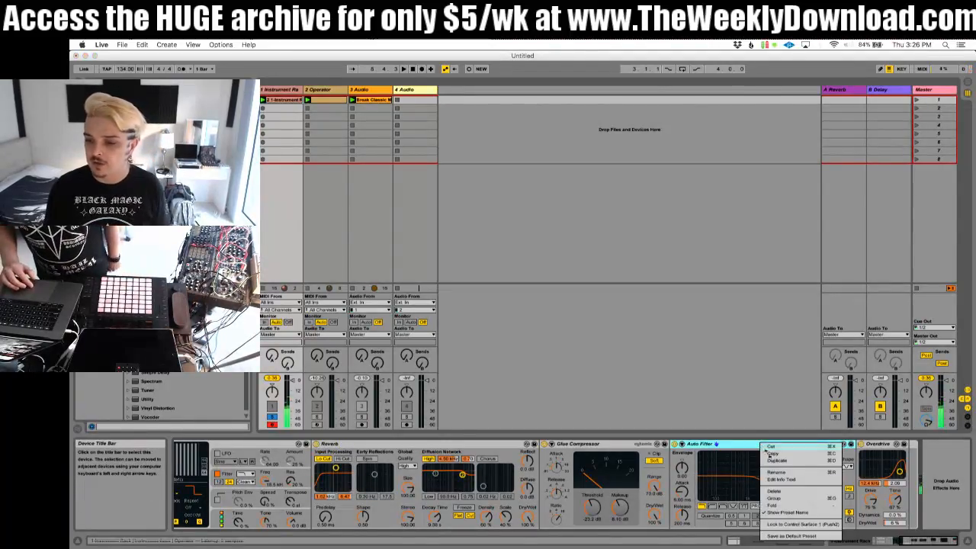
{"action": "left_click", "coordinate": [778, 500]}
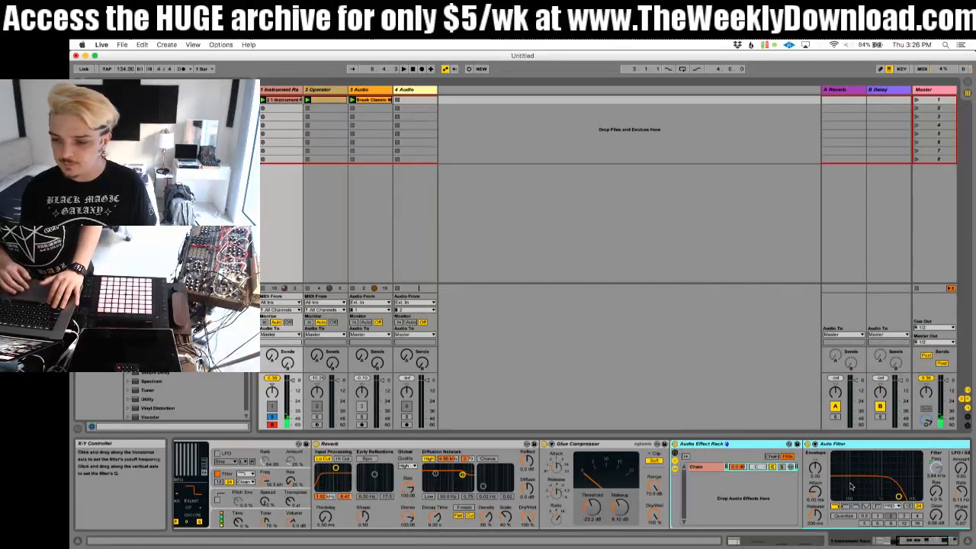
{"action": "right_click", "coordinate": [750, 444]}
{"action": "key", "text": "Escape"}
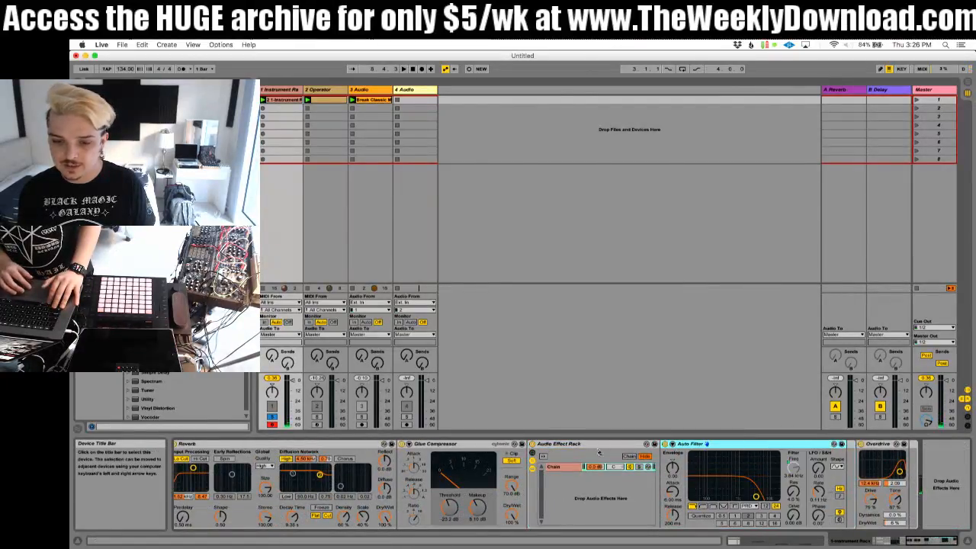
{"action": "left_click", "coordinate": [533, 463]}
{"action": "left_click", "coordinate": [533, 463]}
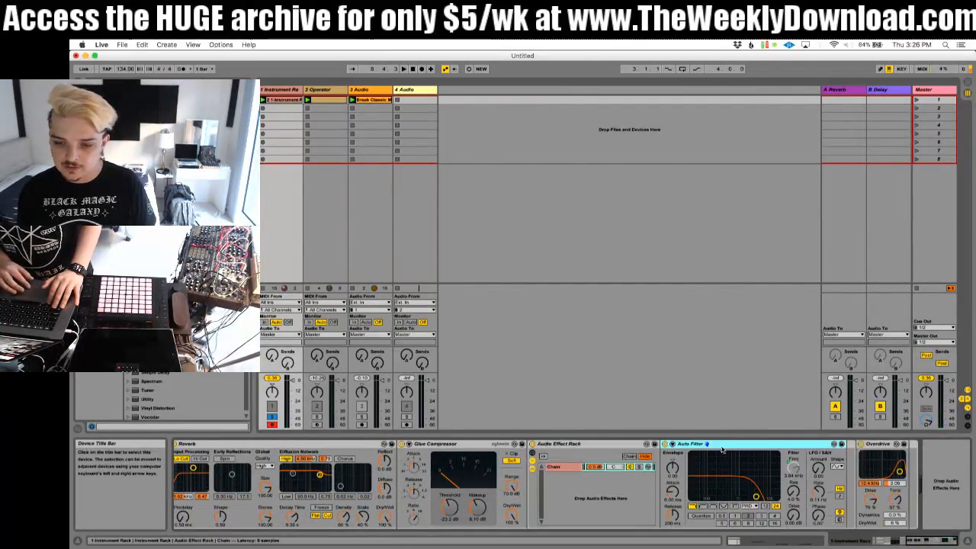
{"action": "left_click_drag", "start_coordinate": [728, 444], "coordinate": [623, 508]}
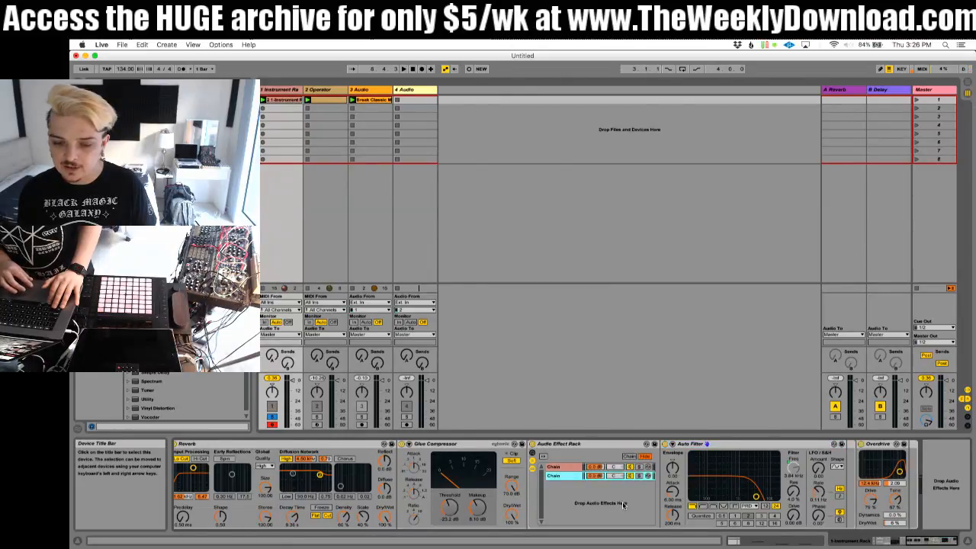
{"action": "left_click", "coordinate": [556, 467]}
{"action": "key", "text": "super+z"}
Step: Copy the Auto Filter into a second rack chain, naming the chains LP and BP and making the BP filter band-pass
{"action": "left_click_drag", "start_coordinate": [700, 445], "coordinate": [589, 500]}
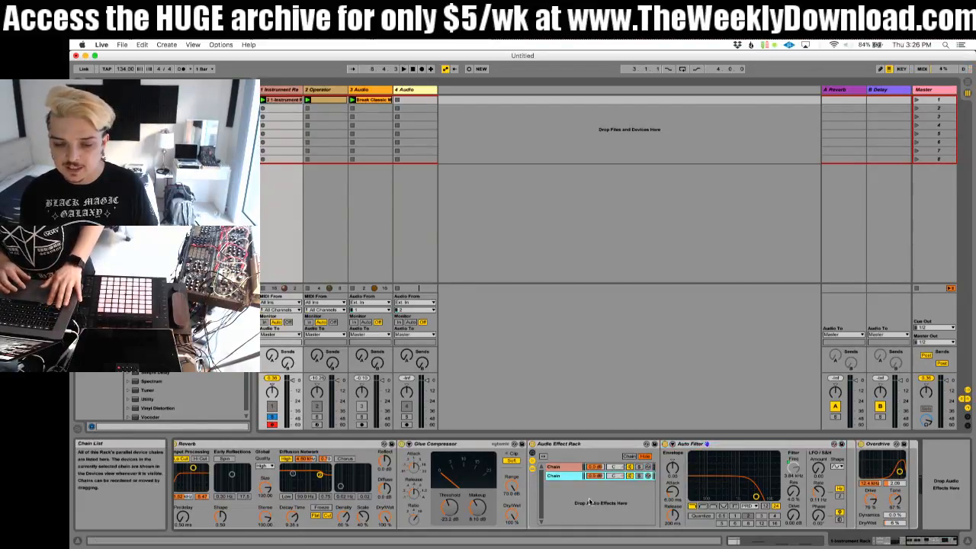
{"action": "left_click", "coordinate": [550, 468]}
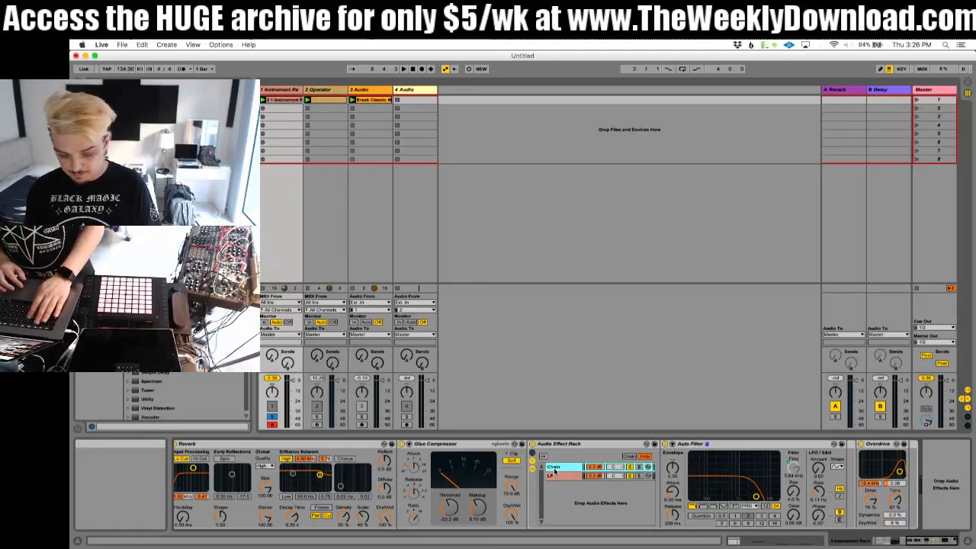
{"action": "left_click", "coordinate": [715, 507]}
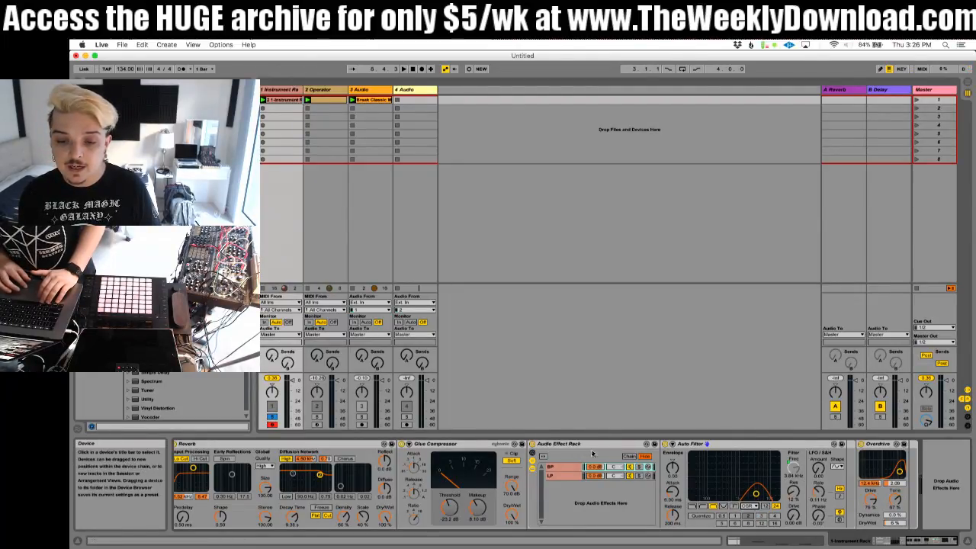
Step: Set the rack's Frequency macro range to 20 Hz–19.9 kHz for BP and 20 Hz–1.74 kHz for LP during playback
{"action": "left_click", "coordinate": [534, 453]}
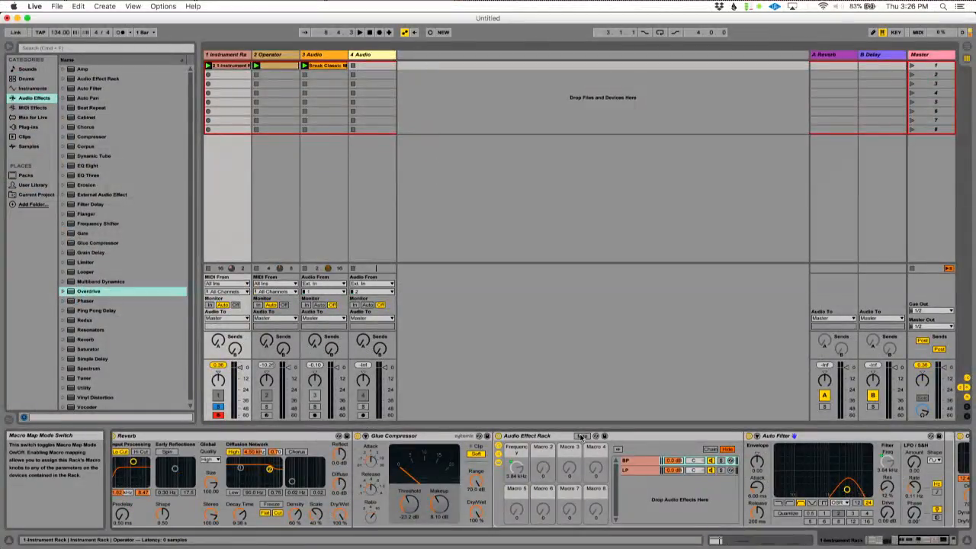
{"action": "left_click", "coordinate": [581, 436]}
{"action": "left_click", "coordinate": [201, 81]}
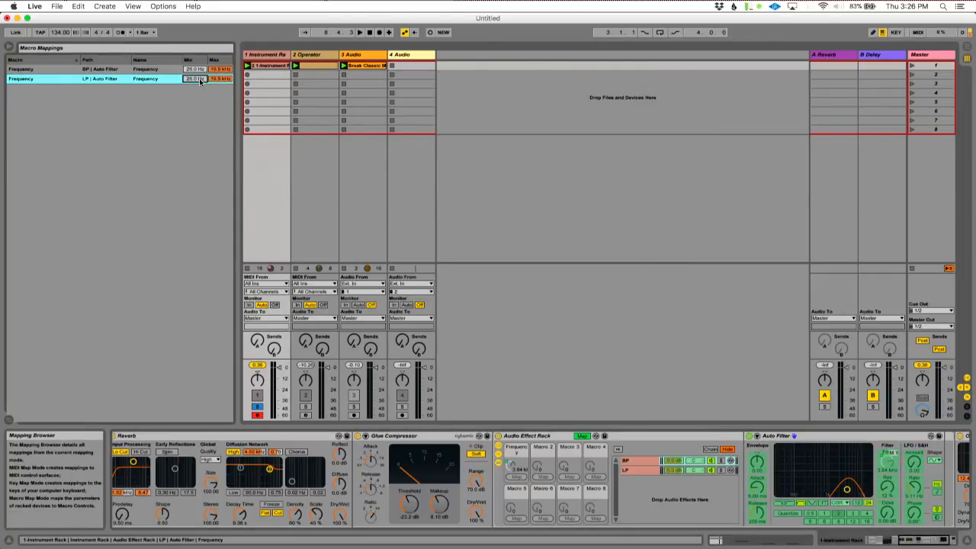
{"action": "left_click", "coordinate": [202, 72]}
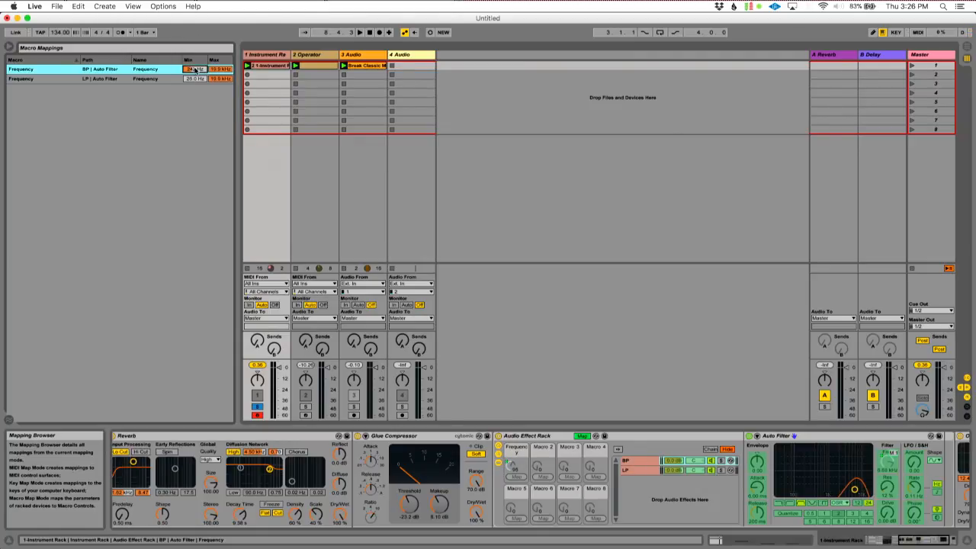
{"action": "key", "text": "space"}
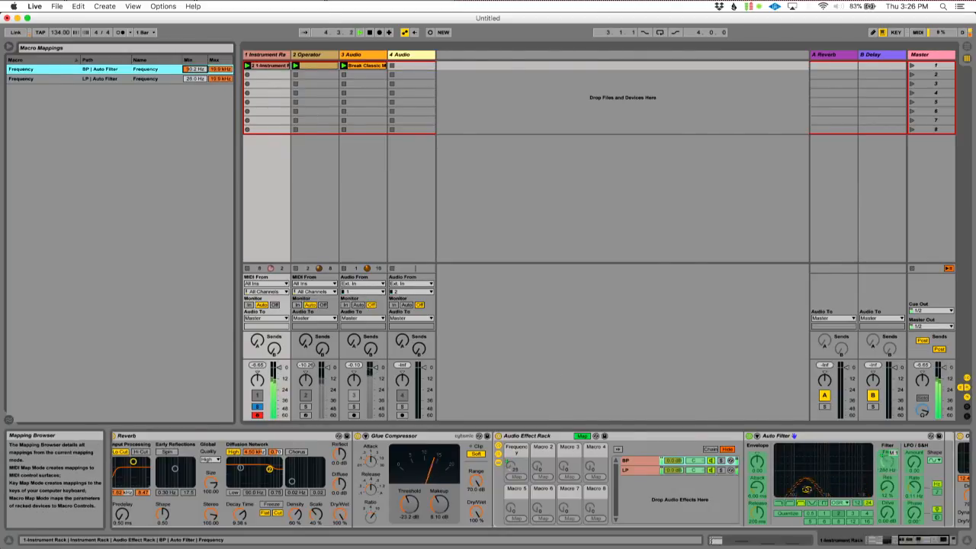
{"action": "left_click_drag", "start_coordinate": [218, 69], "coordinate": [195, 87]}
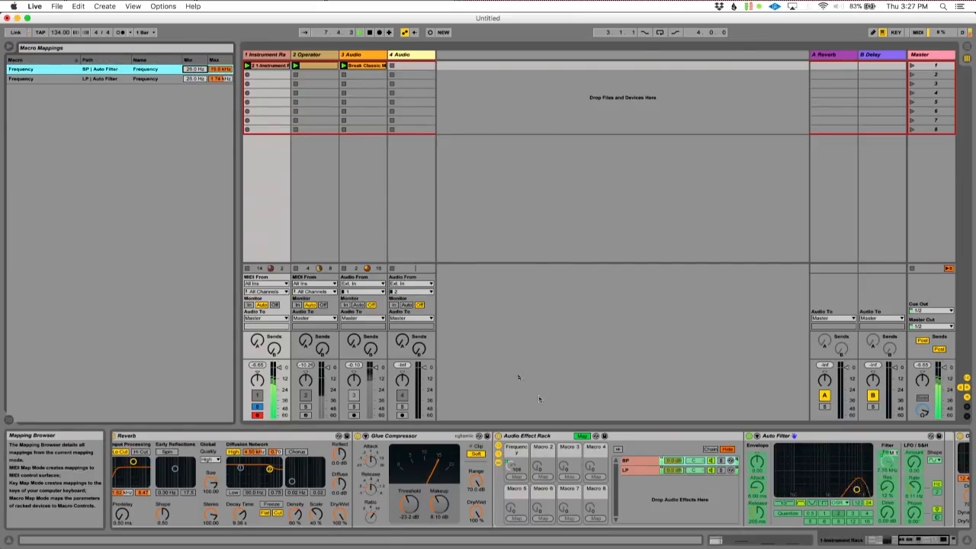
{"action": "left_click", "coordinate": [584, 436]}
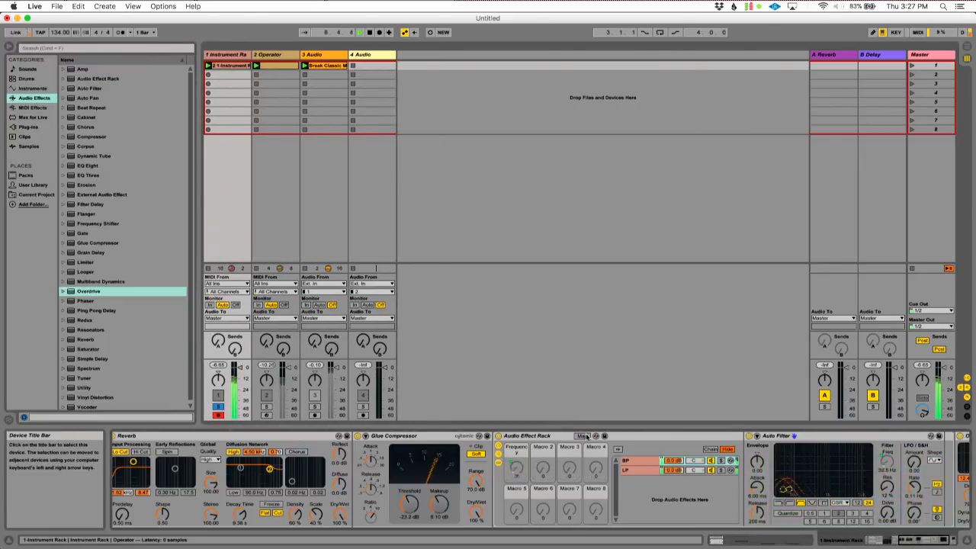
Step: Audition the LP and BP chains in solo, and lower the BP Auto Filter's resonance to nearly 0%
{"action": "left_click", "coordinate": [722, 471]}
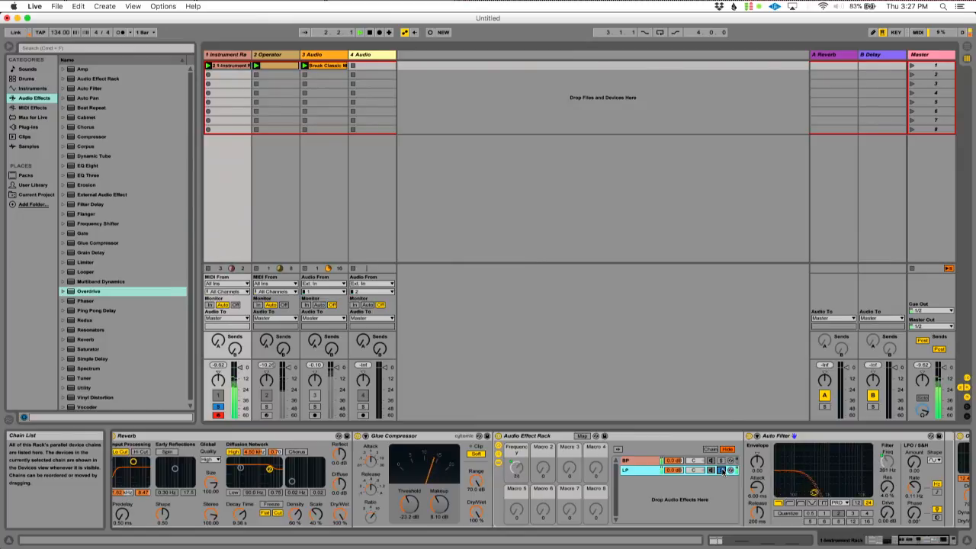
{"action": "left_click", "coordinate": [721, 461]}
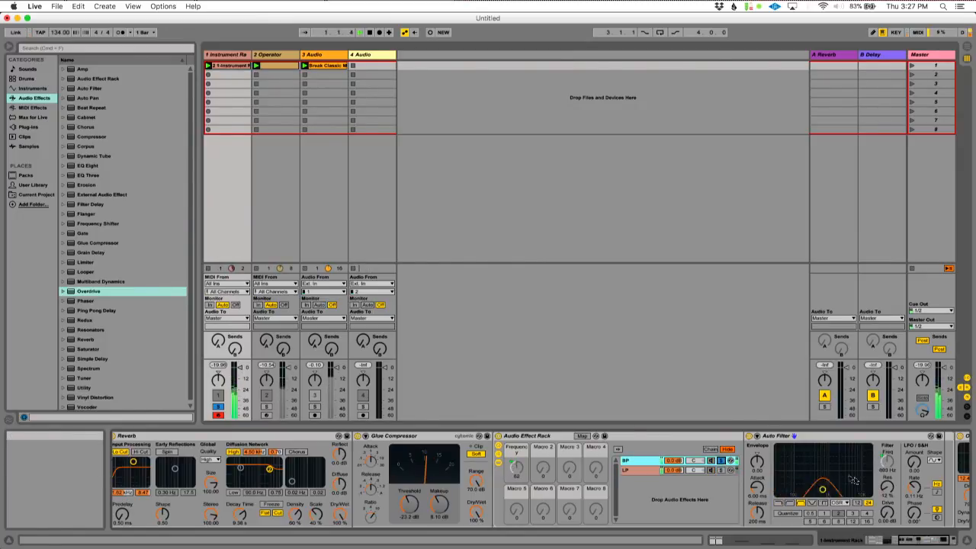
{"action": "left_click_drag", "start_coordinate": [888, 489], "coordinate": [895, 517]}
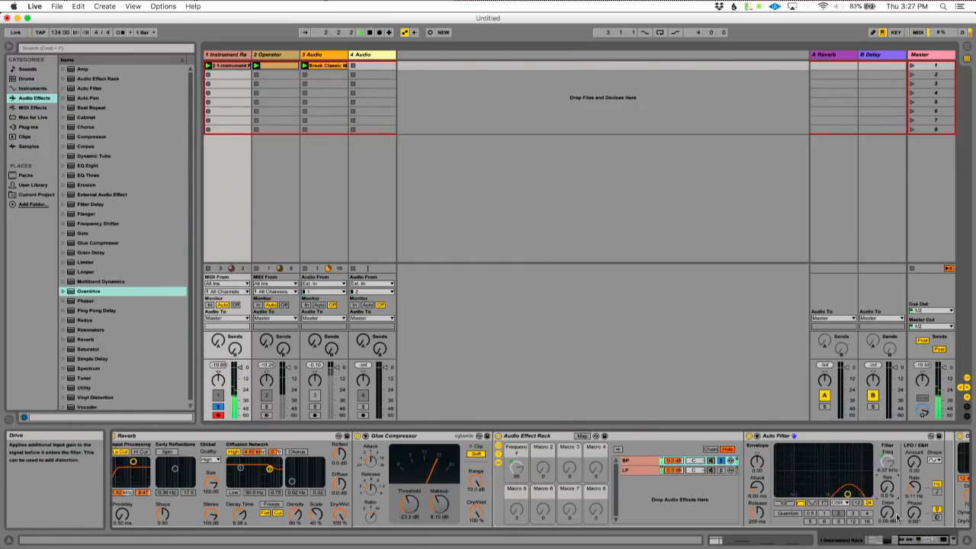
{"action": "scroll", "coordinate": [897, 517], "scroll_direction": "right", "scroll_amount": 3}
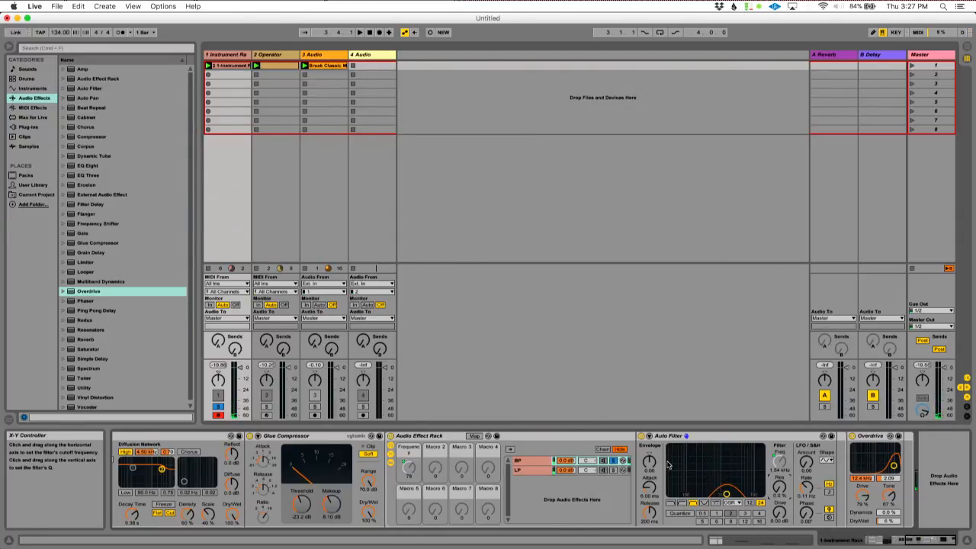
{"action": "left_click", "coordinate": [614, 461]}
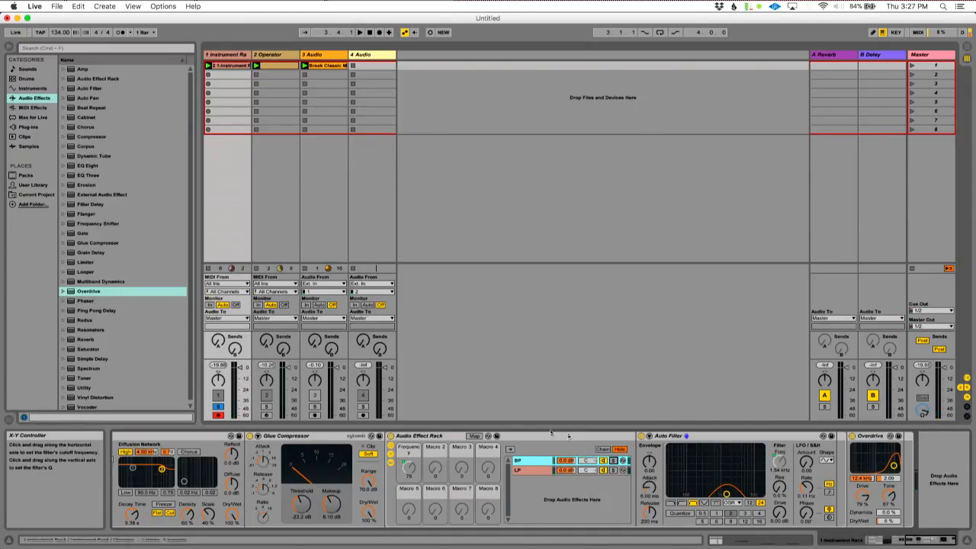
Step: Set the BP Auto Filter's LFO amount to 3.10 and solo the BP chain for playback
{"action": "left_click", "coordinate": [474, 435]}
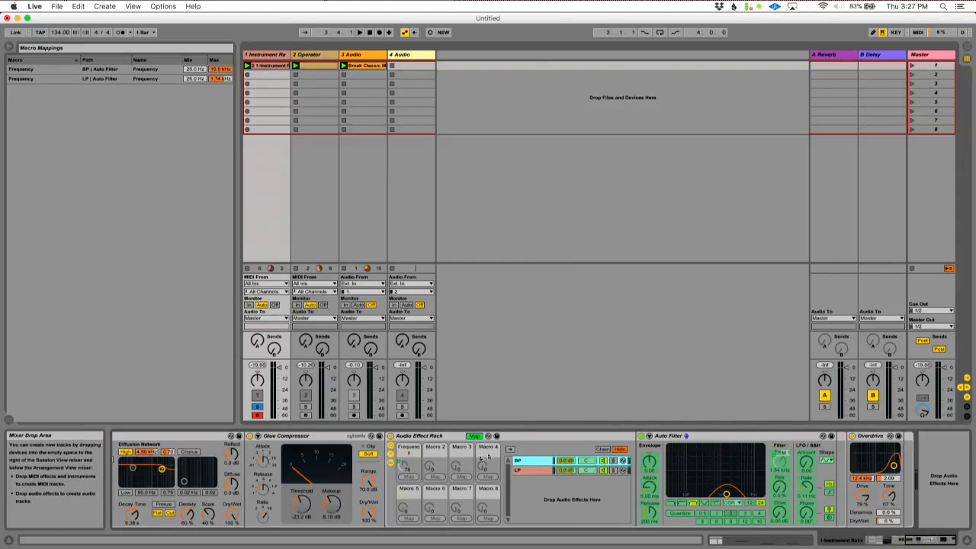
{"action": "left_click", "coordinate": [474, 436]}
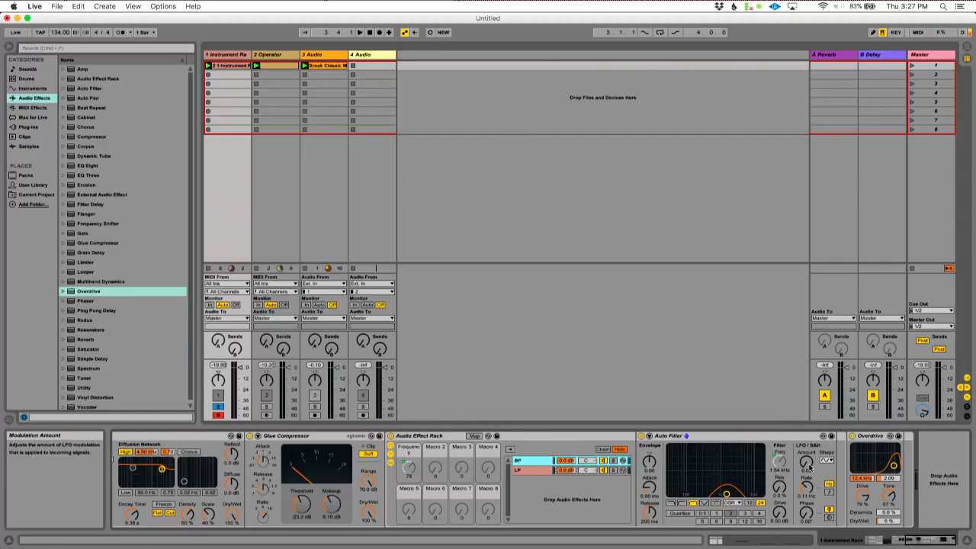
{"action": "left_click", "coordinate": [810, 466]}
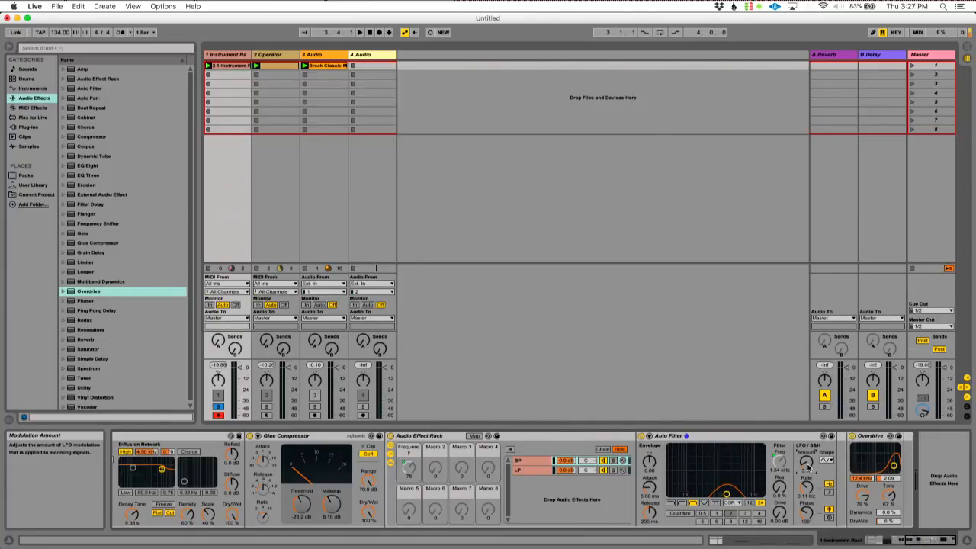
{"action": "left_click", "coordinate": [613, 461]}
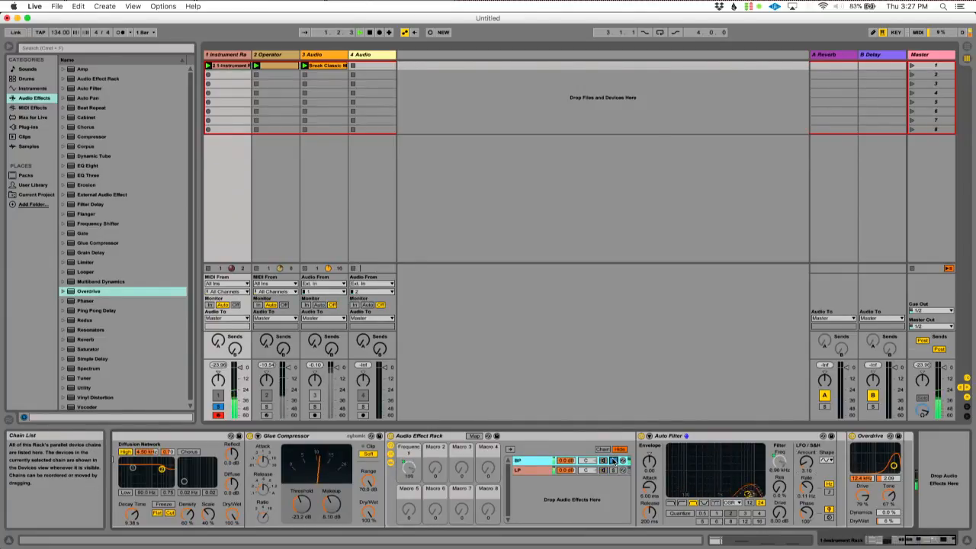
Step: Fine-tune the BP Auto Filter with LFO amount 3.33 and resonance about 3%, and take the BP chain out of solo
{"action": "mouse_move", "coordinate": [806, 463]}
{"action": "left_mouse_down"}
{"action": "mouse_move", "coordinate": [807, 436]}
{"action": "mouse_move", "coordinate": [806, 461]}
{"action": "left_mouse_up"}
{"action": "left_click", "coordinate": [808, 513]}
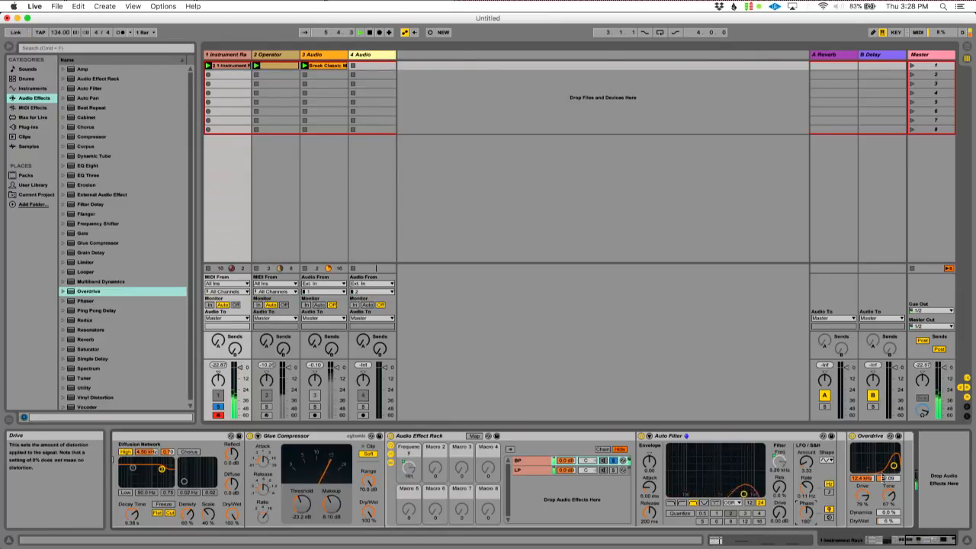
{"action": "right_click", "coordinate": [806, 462]}
{"action": "left_click", "coordinate": [837, 494]}
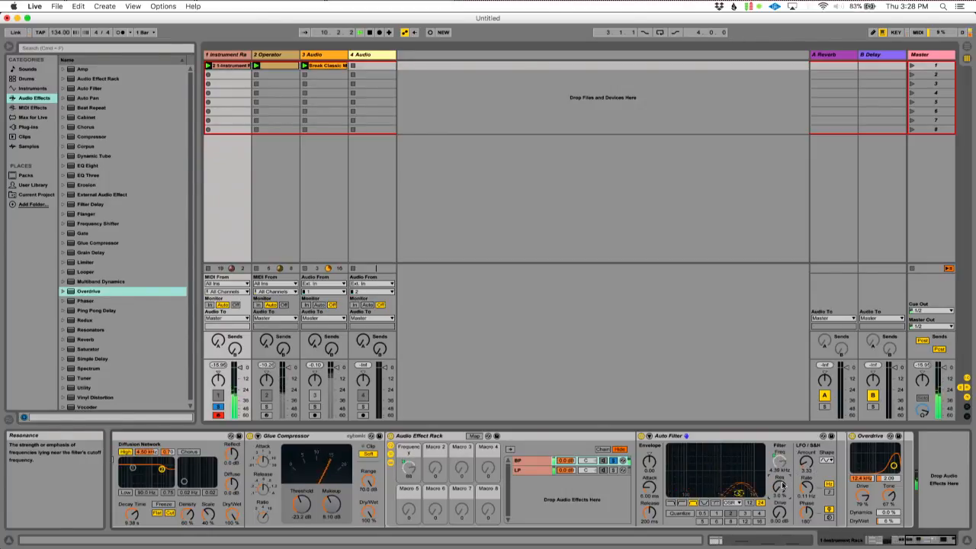
{"action": "left_click", "coordinate": [613, 461]}
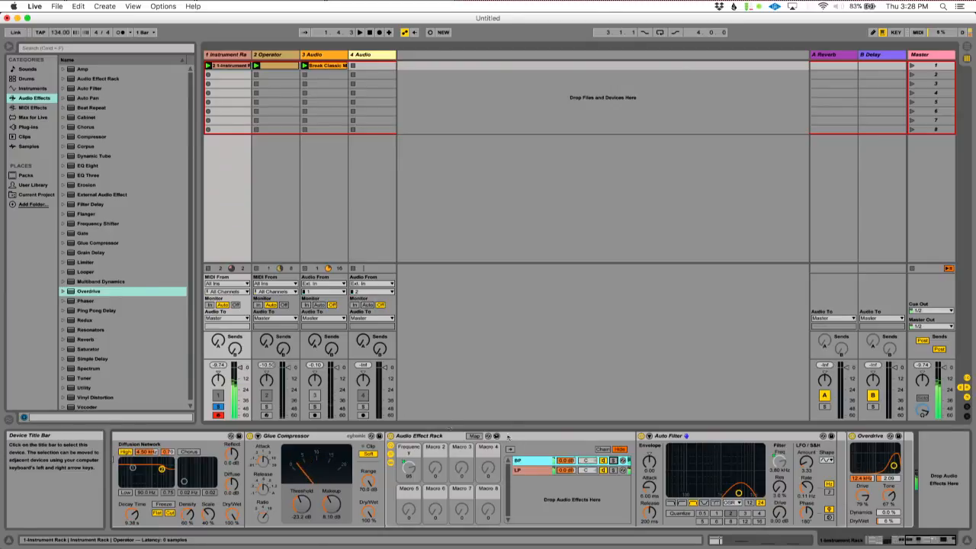
Step: Copy the LP chain's low-pass Auto Filter into the BP chain, placing it after the band-pass filter
{"action": "scroll", "coordinate": [146, 339], "scroll_direction": "down", "scroll_amount": 1}
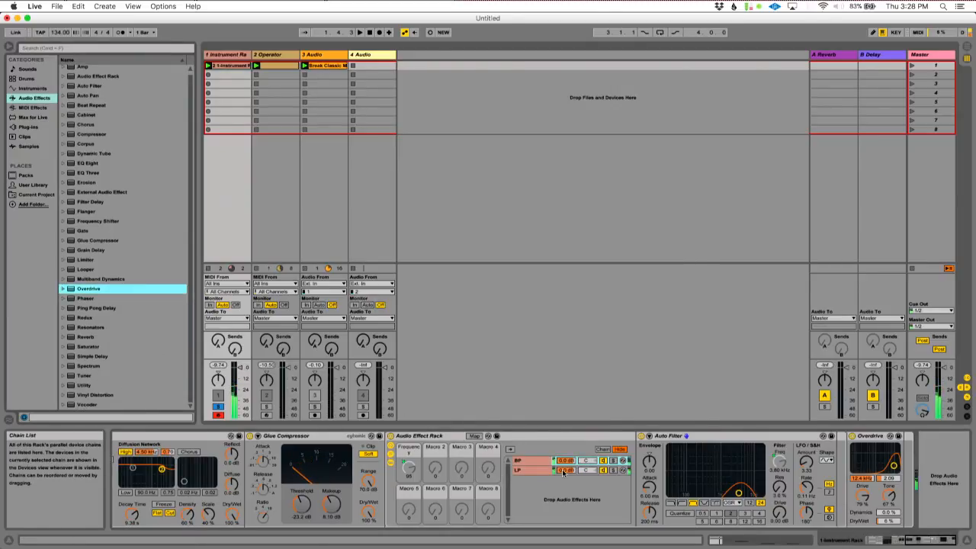
{"action": "right_click", "coordinate": [574, 463]}
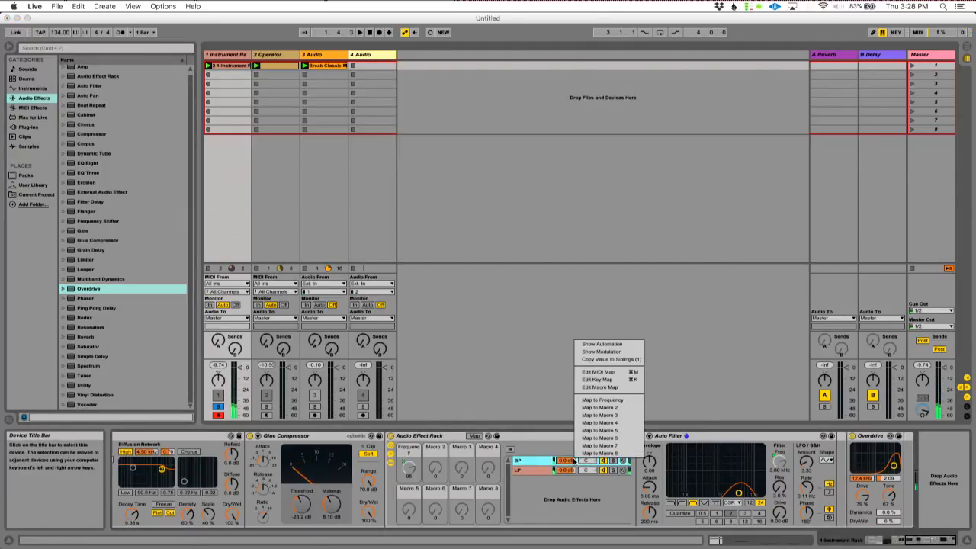
{"action": "left_click", "coordinate": [547, 462]}
{"action": "left_click", "coordinate": [533, 472]}
{"action": "left_click_drag", "start_coordinate": [693, 437], "coordinate": [817, 490]}
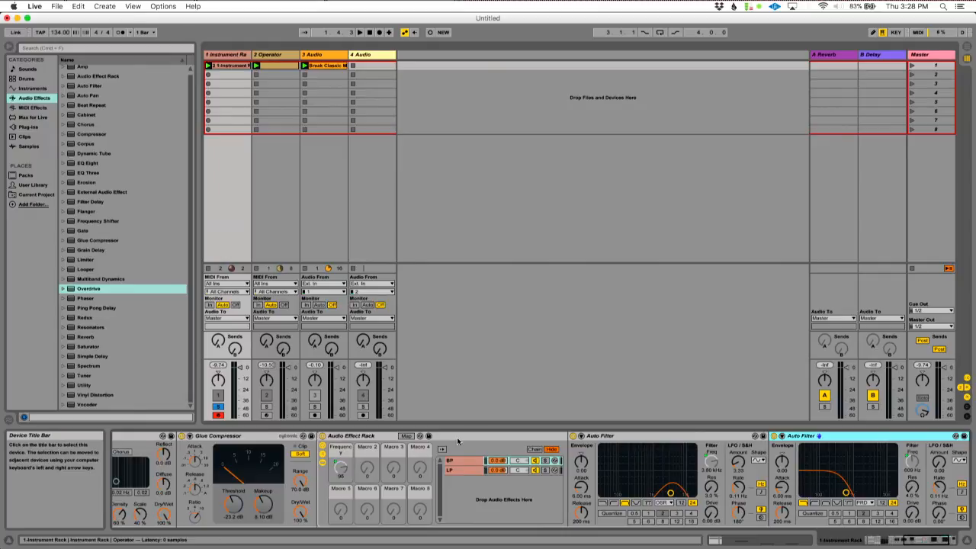
Step: Raise the Frequency macro's maximum for the low-pass filter copy in BP to match the band-pass filter's 19.9 kHz
{"action": "left_click", "coordinate": [407, 436]}
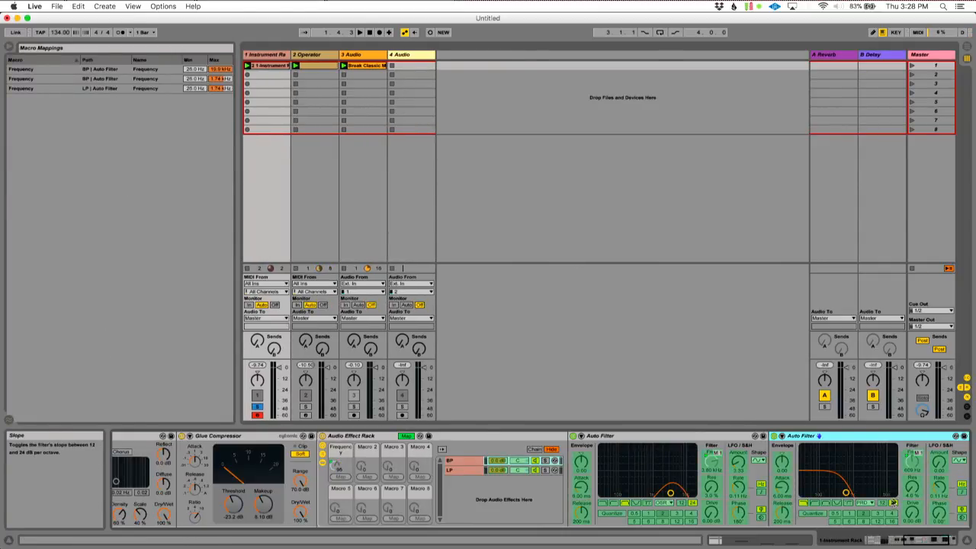
{"action": "left_click", "coordinate": [913, 459]}
{"action": "left_click_drag", "start_coordinate": [219, 78], "coordinate": [234, 79]}
{"action": "left_click", "coordinate": [407, 436]}
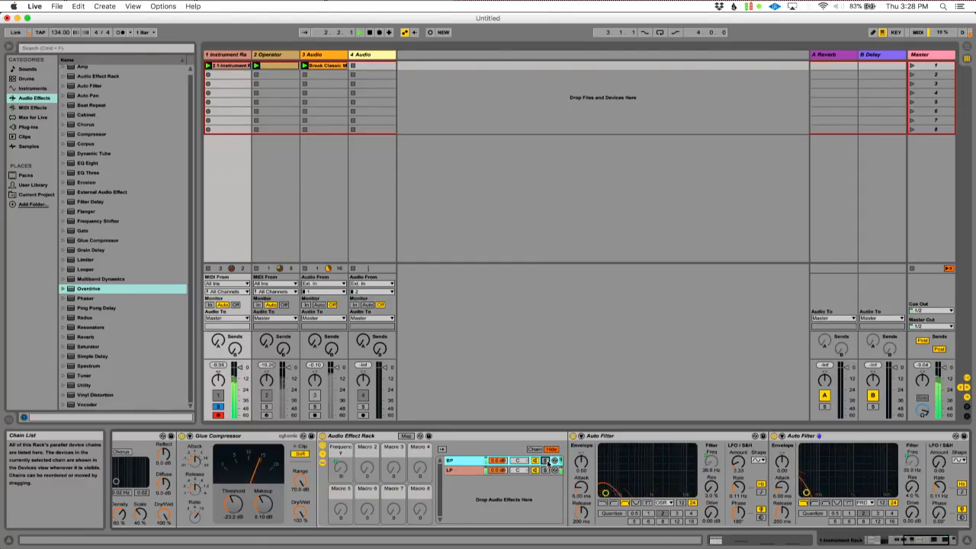
Step: Inspect both chains' filters during playback, comparing the sound with the BP chain muted and active
{"action": "scroll", "coordinate": [549, 463], "scroll_direction": "right", "scroll_amount": 2}
{"action": "scroll", "coordinate": [534, 461], "scroll_direction": "left", "scroll_amount": 8}
{"action": "scroll", "coordinate": [522, 458], "scroll_direction": "right", "scroll_amount": 10}
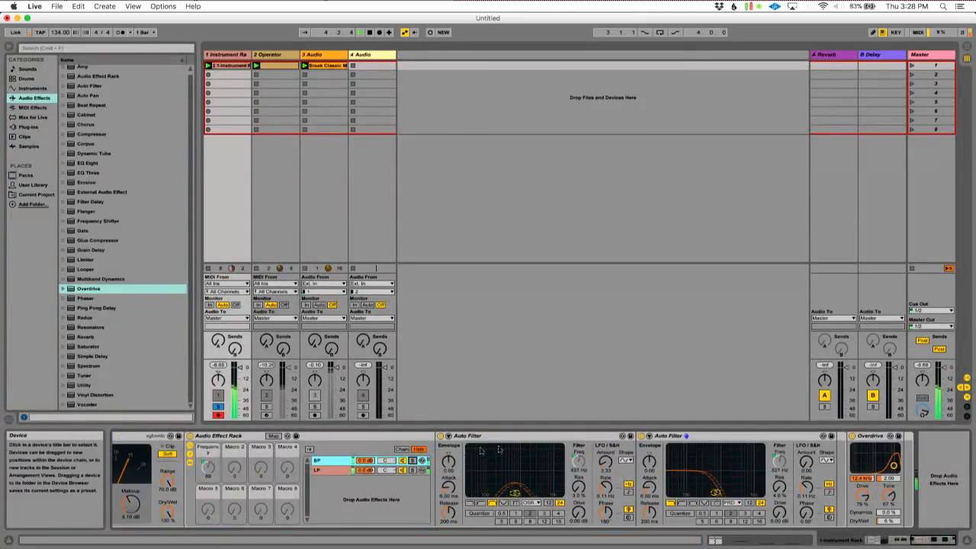
{"action": "left_click", "coordinate": [339, 470]}
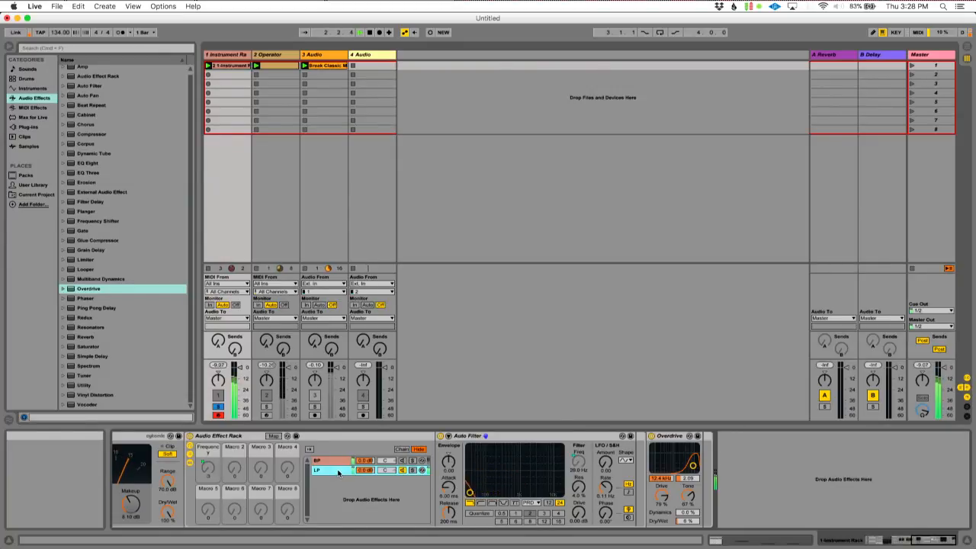
{"action": "left_click", "coordinate": [400, 461]}
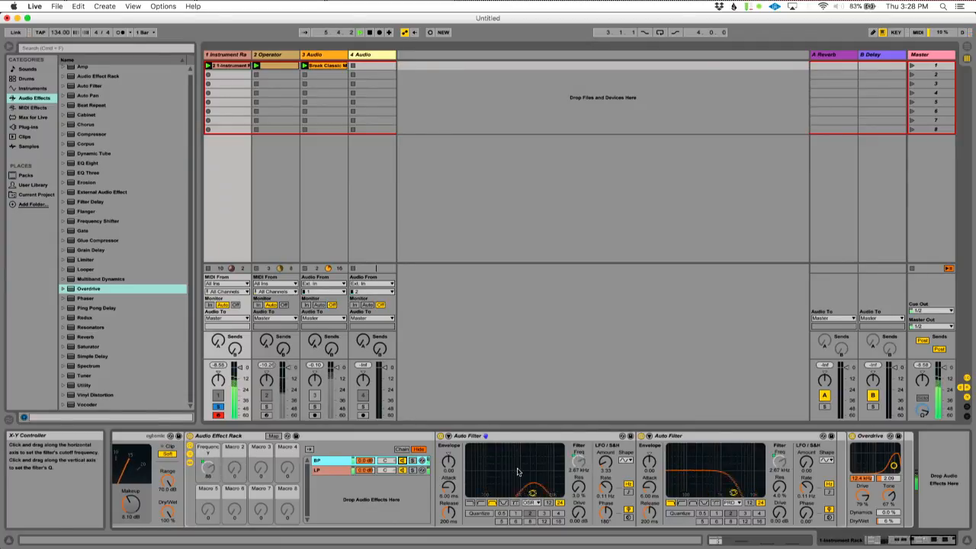
Step: Raise the BP chain's band-pass Auto Filter drive to 12.0 dB and compare the sound with the chain off and on
{"action": "left_click_drag", "start_coordinate": [579, 513], "coordinate": [579, 490]}
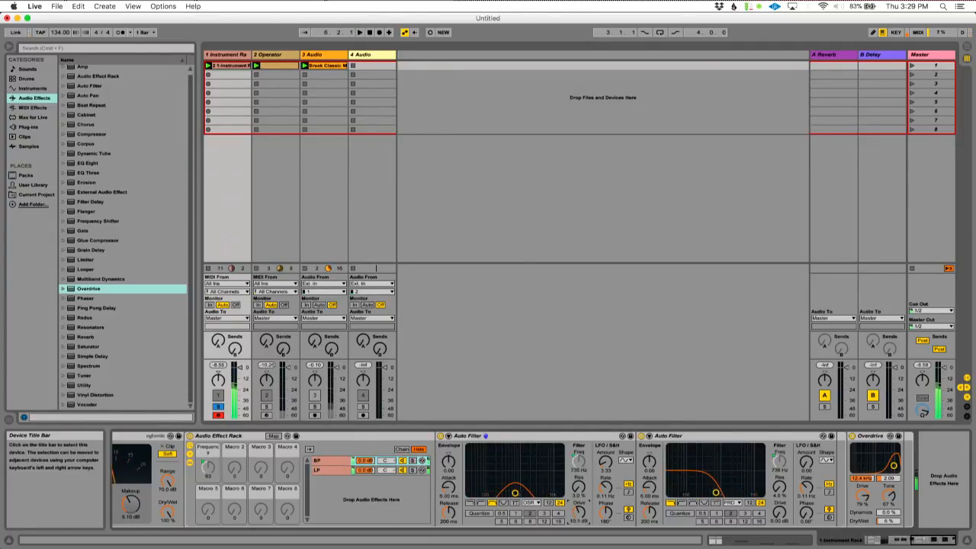
{"action": "left_click_drag", "start_coordinate": [579, 439], "coordinate": [623, 436]}
{"action": "left_click_drag", "start_coordinate": [579, 511], "coordinate": [579, 507]}
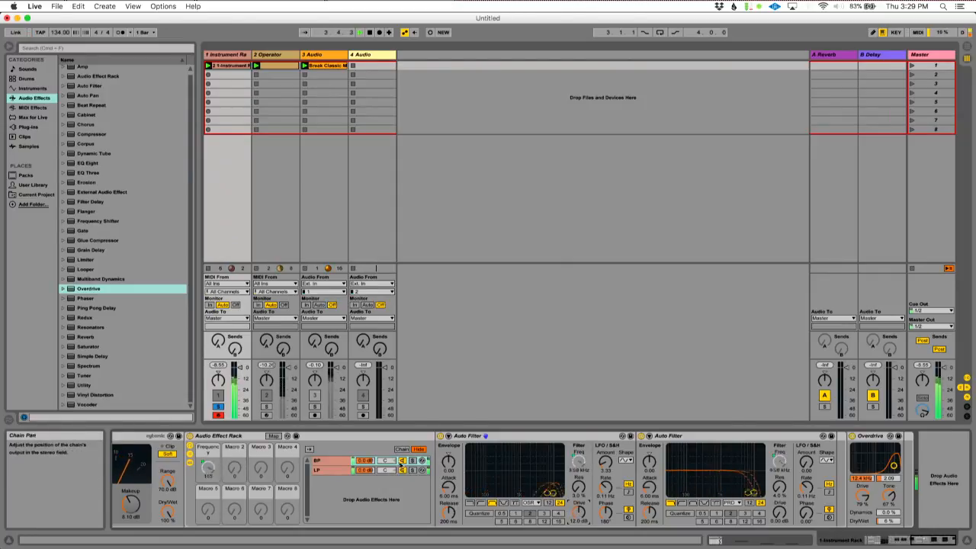
{"action": "left_click", "coordinate": [401, 462]}
{"action": "left_click", "coordinate": [402, 463]}
Step: Hide the selected chain's devices in the Audio Effect Rack
{"action": "scroll", "coordinate": [456, 497], "scroll_direction": "left", "scroll_amount": 5}
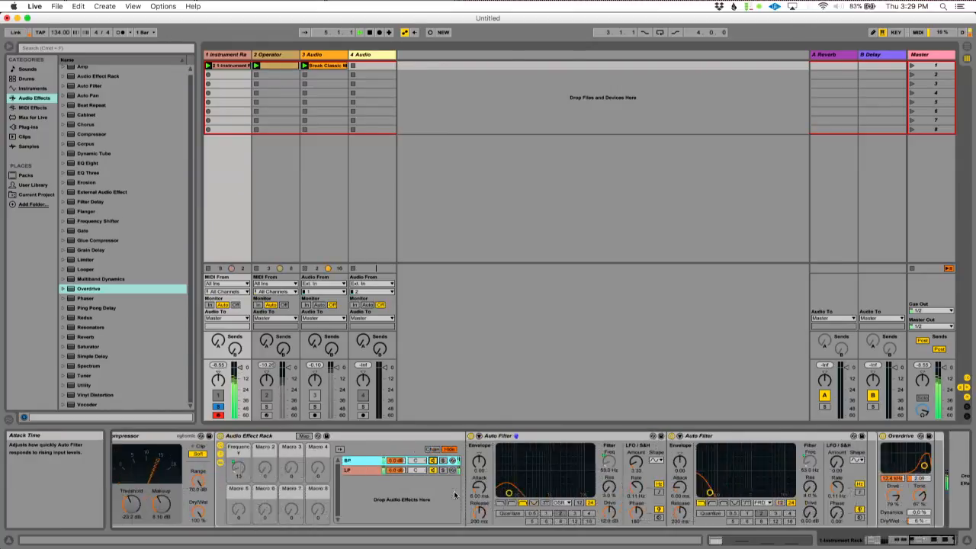
{"action": "scroll", "coordinate": [455, 496], "scroll_direction": "left", "scroll_amount": 8}
{"action": "left_click", "coordinate": [495, 462]}
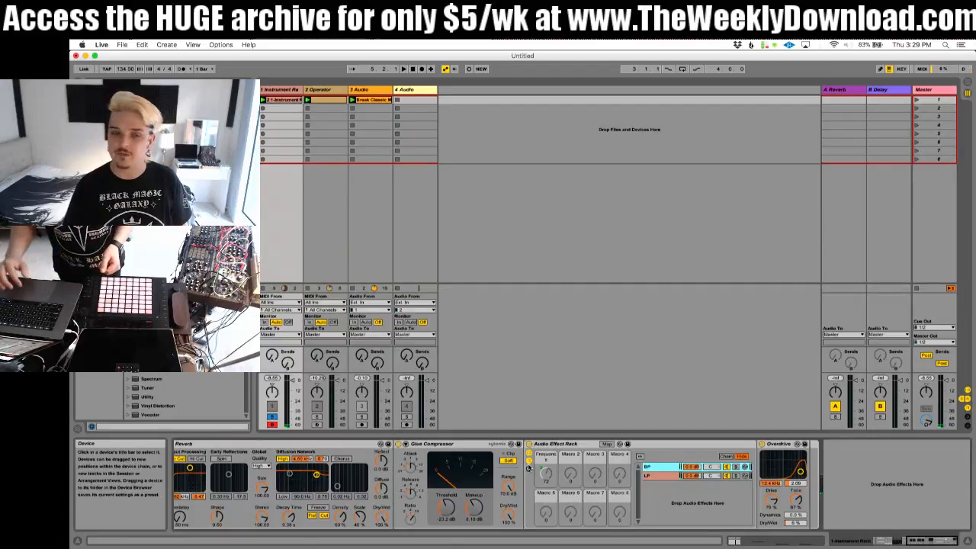
Step: Shorten the Reverb's decay time to about 6 s while checking the bass in playback
{"action": "scroll", "coordinate": [450, 481], "scroll_direction": "left", "scroll_amount": 5}
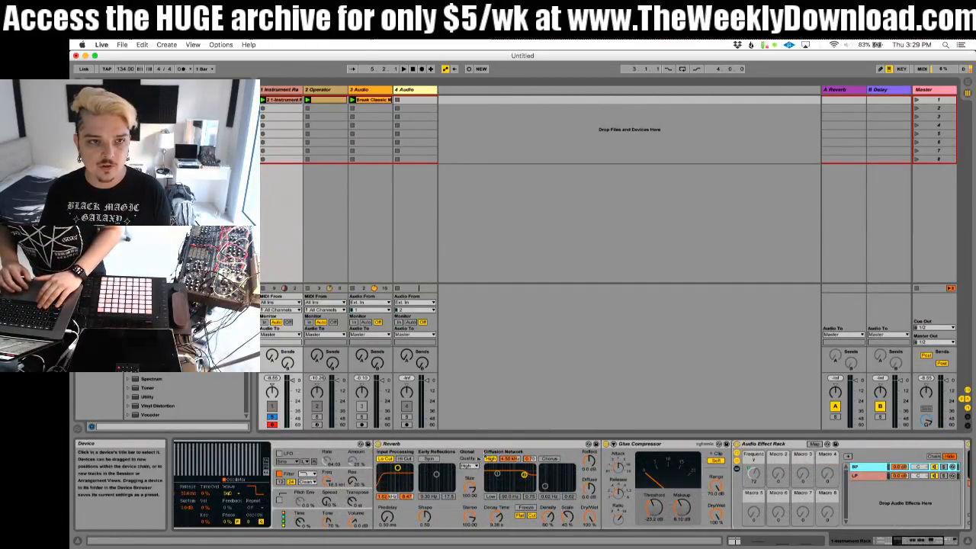
{"action": "key", "text": "space"}
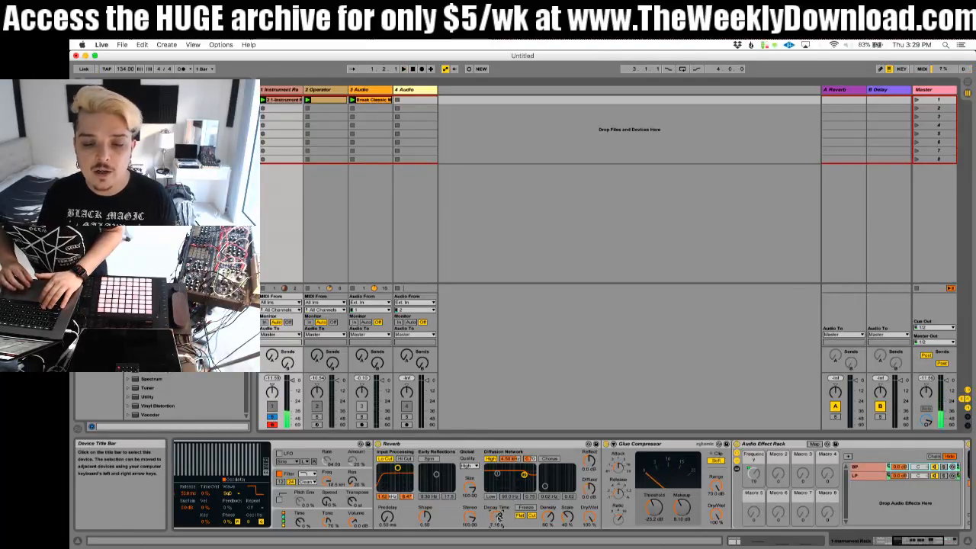
{"action": "right_click", "coordinate": [545, 450]}
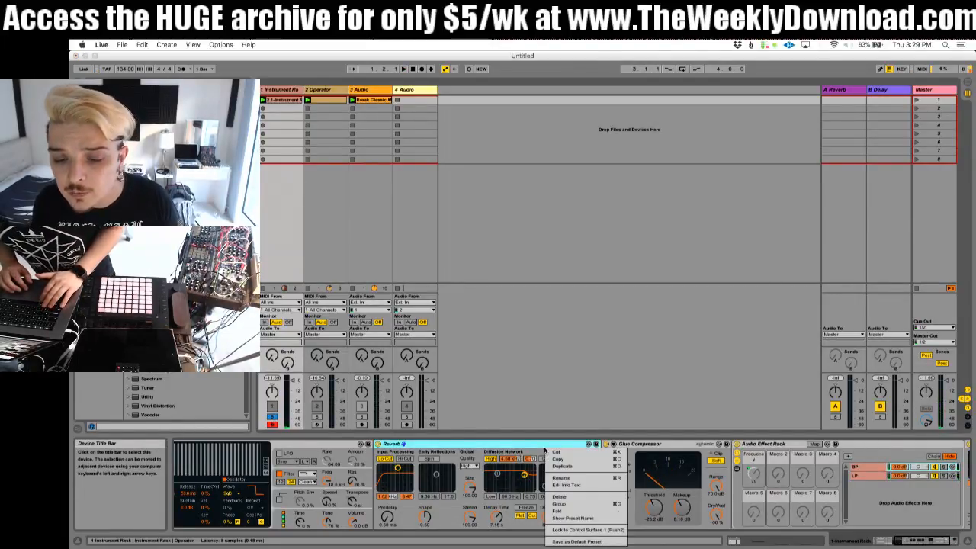
{"action": "left_click", "coordinate": [545, 450]}
{"action": "mouse_move", "coordinate": [496, 516]}
{"action": "left_mouse_down"}
{"action": "mouse_move", "coordinate": [496, 501]}
{"action": "mouse_move", "coordinate": [497, 524]}
{"action": "left_mouse_up"}
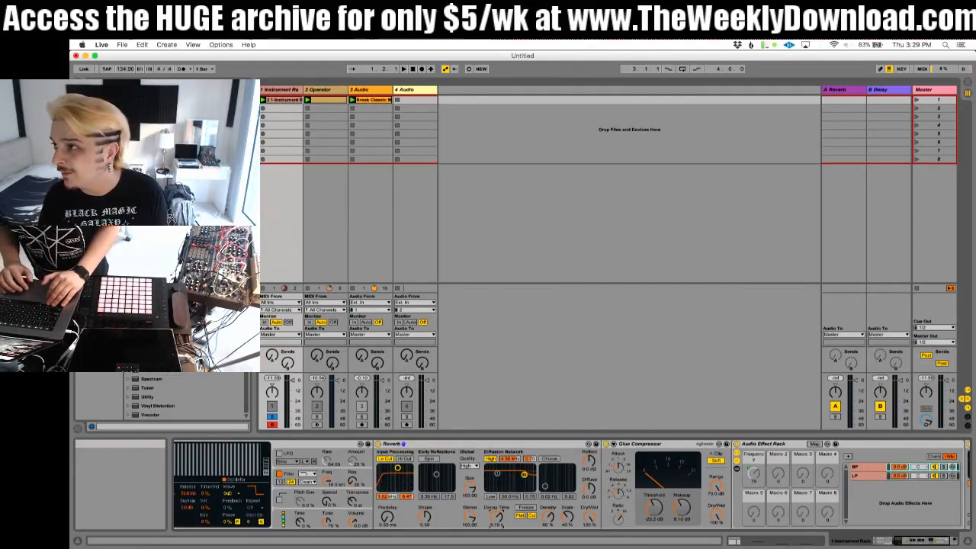
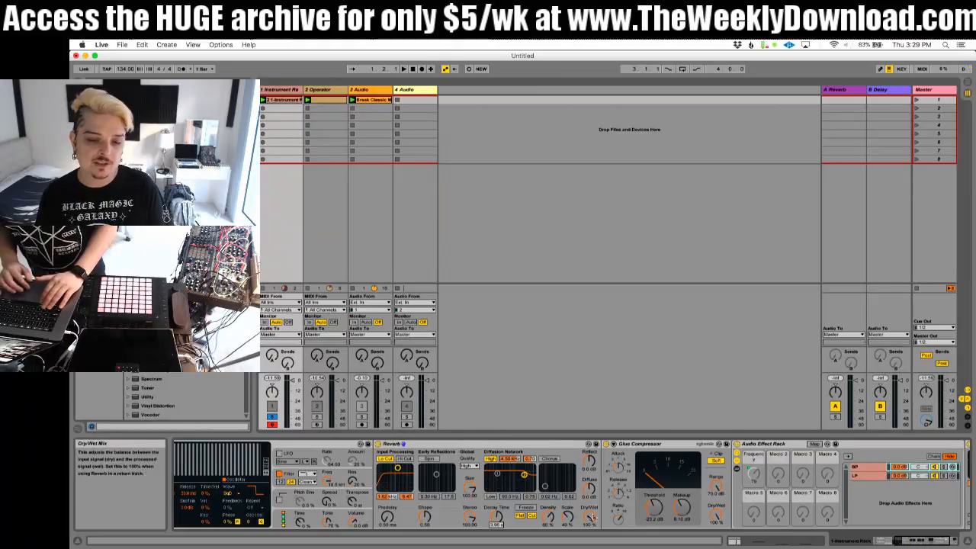
Step: Lengthen the Reverb's decay time to about 7.5 s and start playback to audition the bass
{"action": "left_click_drag", "start_coordinate": [499, 517], "coordinate": [499, 505]}
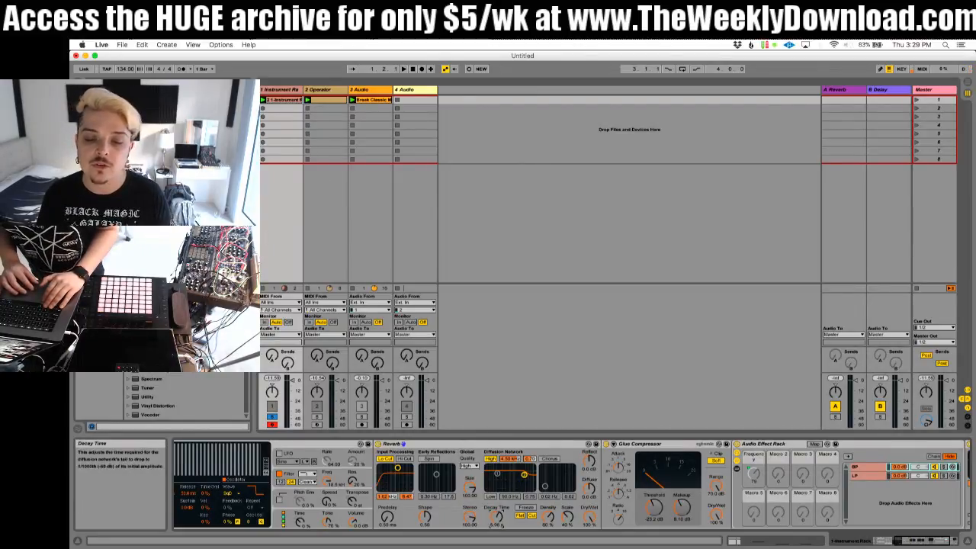
{"action": "scroll", "coordinate": [551, 511], "scroll_direction": "right", "scroll_amount": 4}
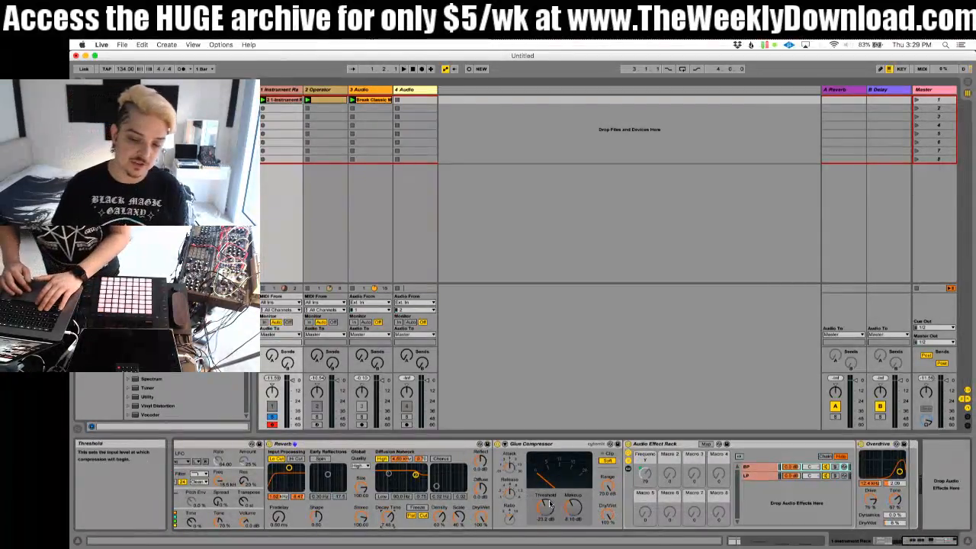
{"action": "key", "text": "space"}
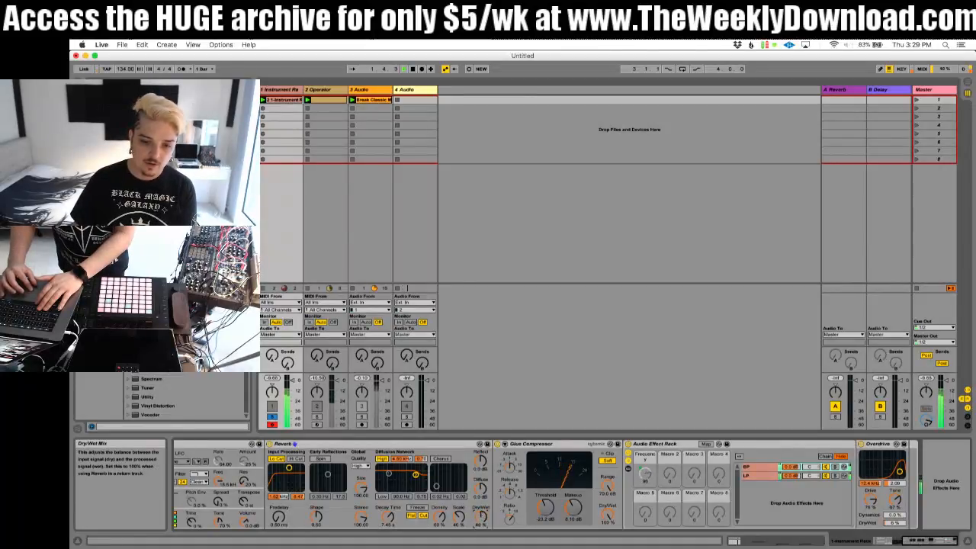
Step: Lower the Reverb's dry/wet mix and turn on its Chorus in the diffusion network while listening
{"action": "left_click_drag", "start_coordinate": [482, 519], "coordinate": [481, 534]}
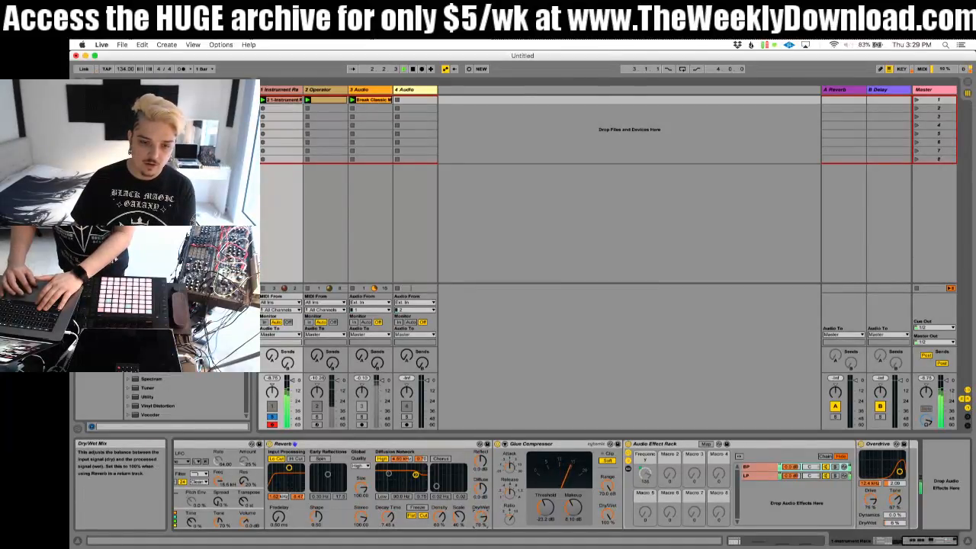
{"action": "left_click", "coordinate": [440, 459]}
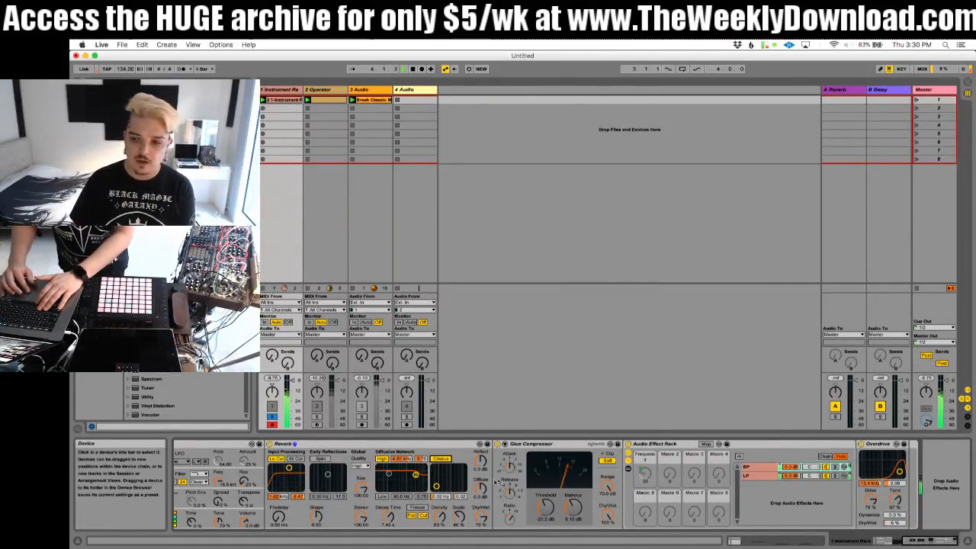
{"action": "key", "text": "space"}
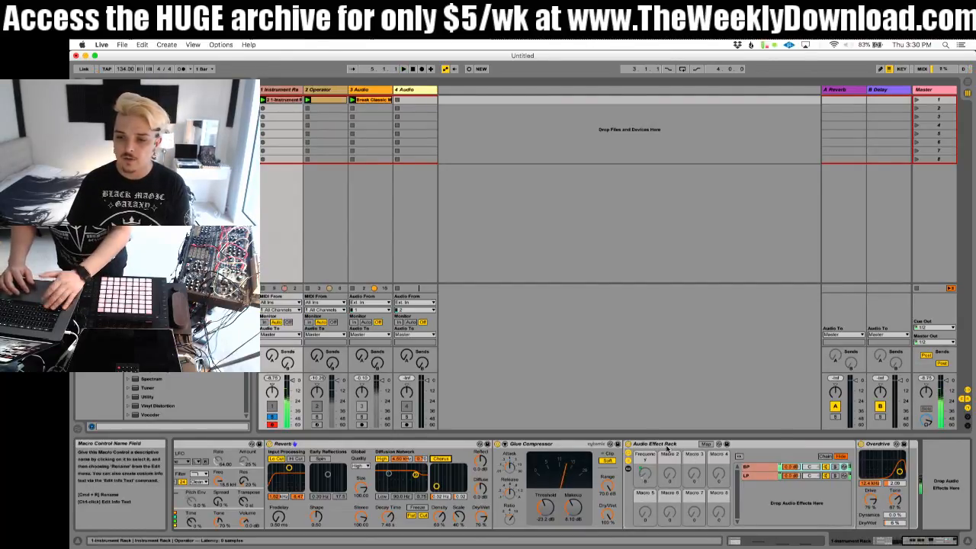
Step: Rename the Audio Effect Rack holding the BP and LP chains, starting the name with "Multi"
{"action": "left_click", "coordinate": [667, 444]}
{"action": "key", "text": "super+r"}
{"action": "type", "text": "Mu"}
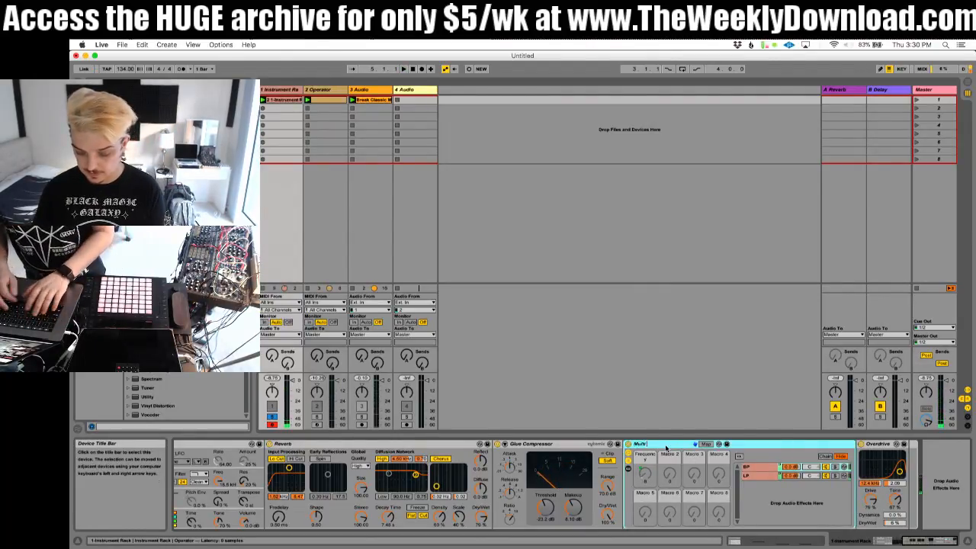
Step: Map the Reverb's dry/wet mix to Macro 2 of the Instrument Rack and set that macro to 100 %
{"action": "scroll", "coordinate": [780, 459], "scroll_direction": "left", "scroll_amount": 10}
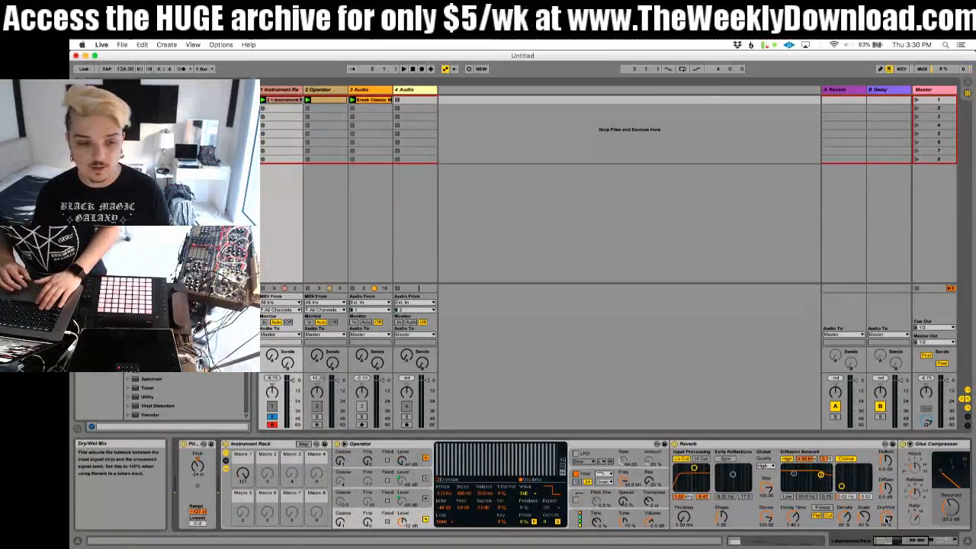
{"action": "right_click", "coordinate": [886, 488]}
{"action": "left_click", "coordinate": [913, 471]}
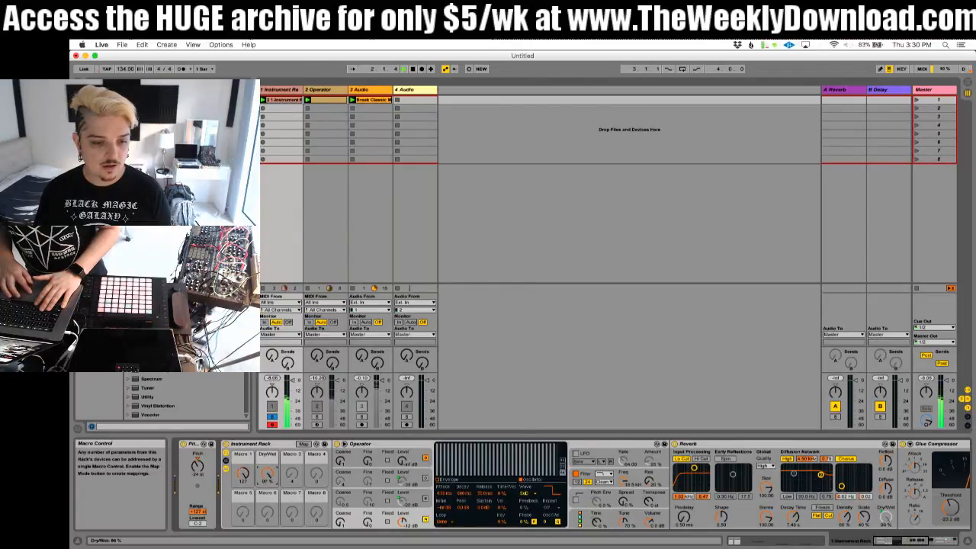
{"action": "left_click_drag", "start_coordinate": [267, 474], "coordinate": [267, 450]}
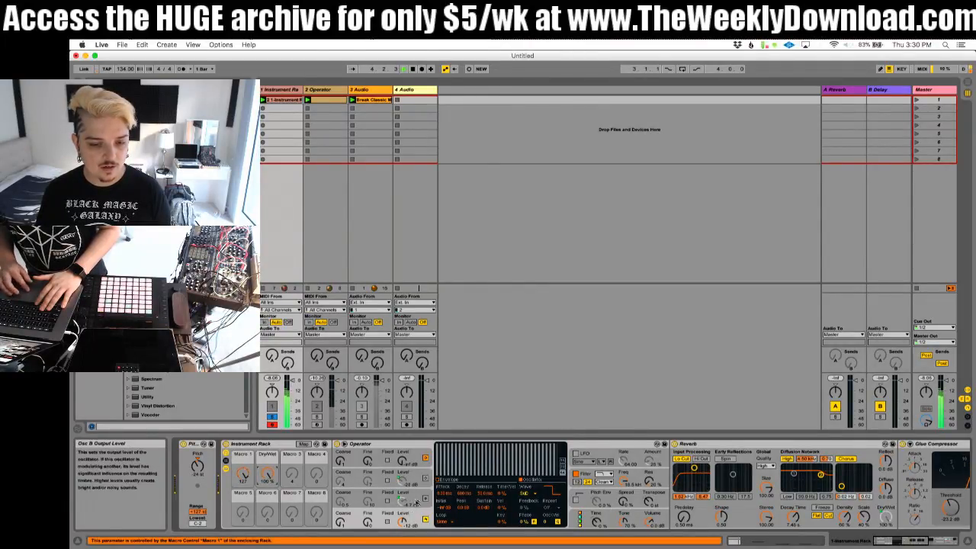
Step: Review Operator's oscillator B and the notes of the Instrument Rack track's clip, hide the detail view and select the Operator track
{"action": "left_click", "coordinate": [425, 499]}
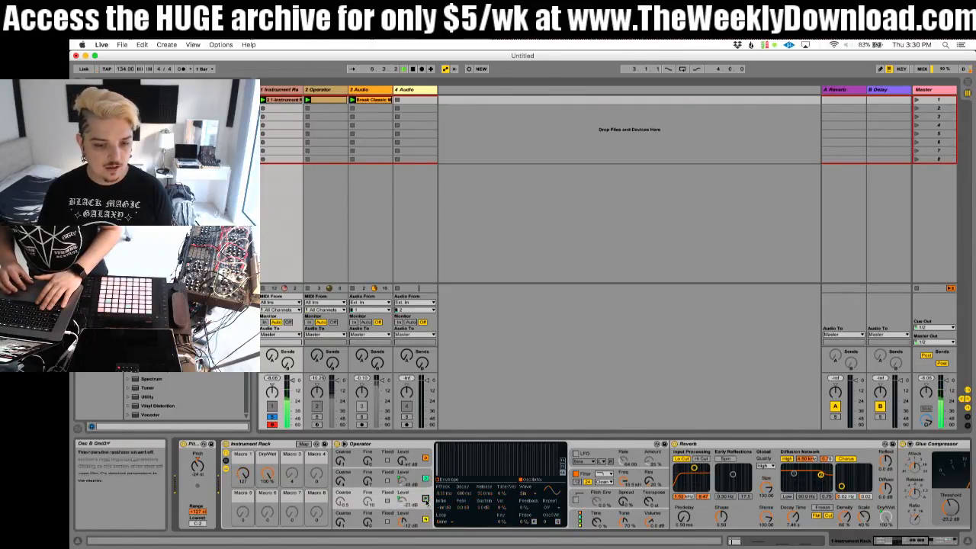
{"action": "left_click", "coordinate": [281, 100]}
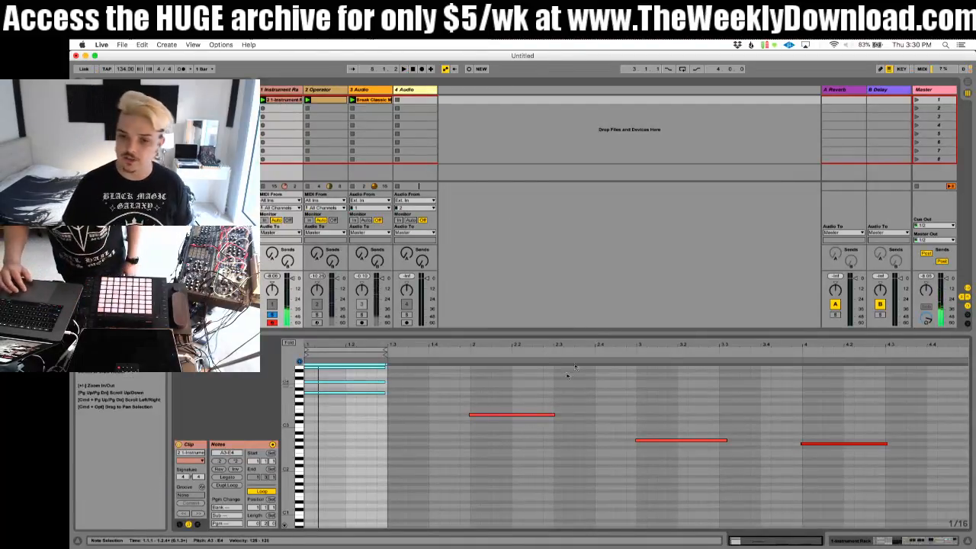
{"action": "key", "text": "super+alt+l"}
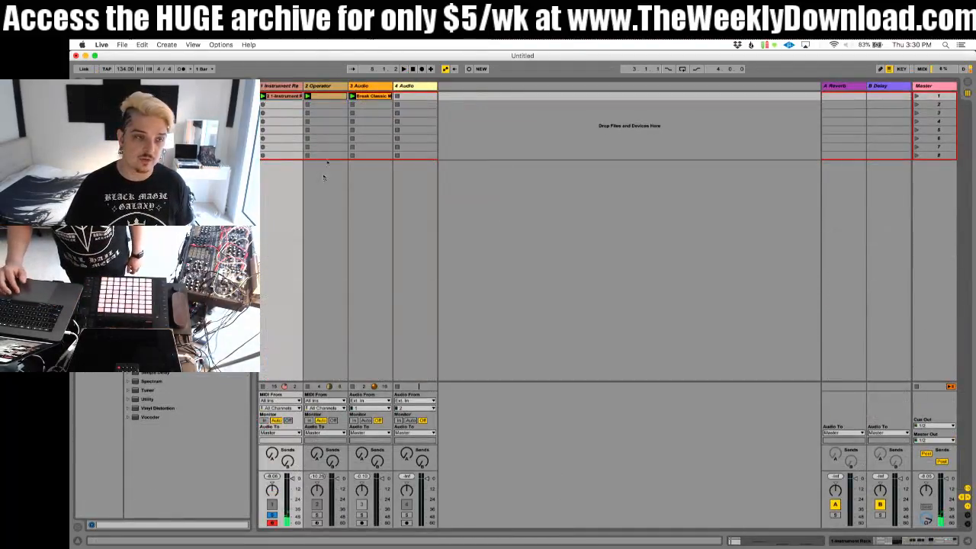
{"action": "left_click", "coordinate": [320, 193]}
{"action": "left_click", "coordinate": [321, 90]}
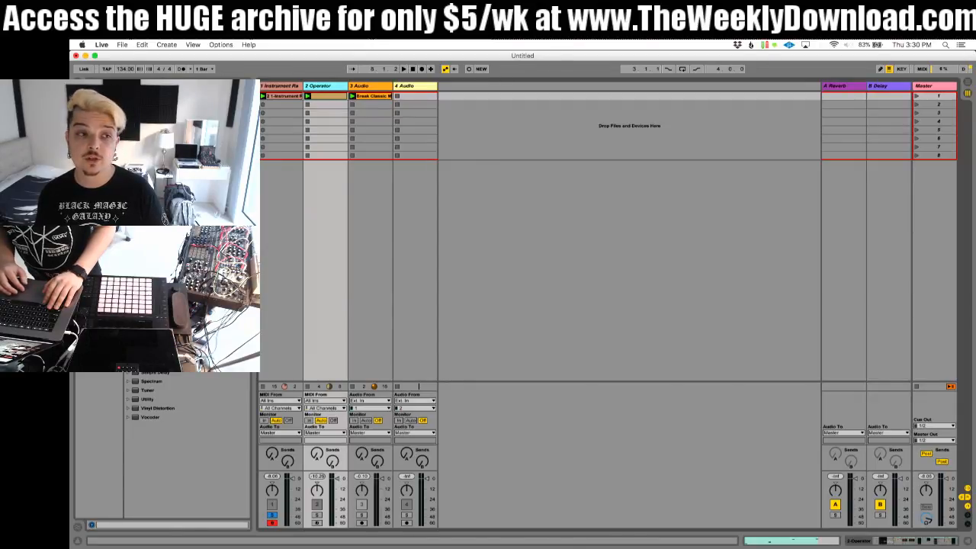
Step: Search the browser's samples for "snare"
{"action": "left_click", "coordinate": [93, 178]}
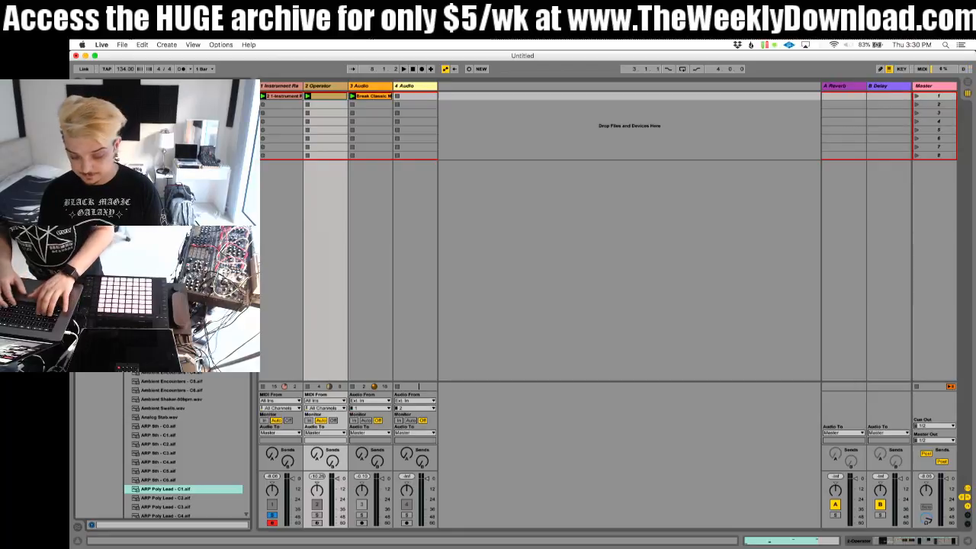
{"action": "type", "text": "snare"}
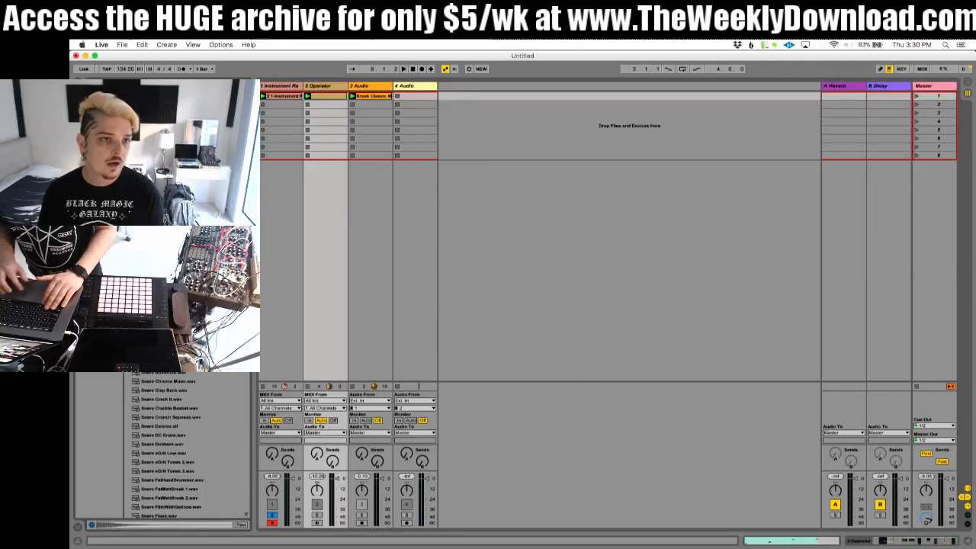
Step: Try Snare 70s MPC 1 as a clip on the 4 Audio track, and delete that track
{"action": "left_click_drag", "start_coordinate": [175, 290], "coordinate": [422, 100]}
{"action": "double_click", "coordinate": [422, 99]}
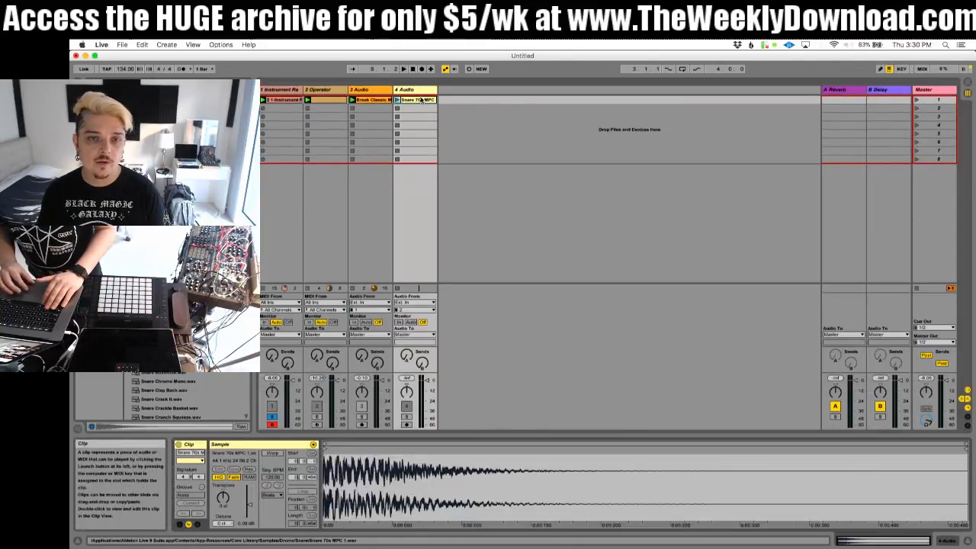
{"action": "left_click", "coordinate": [414, 91]}
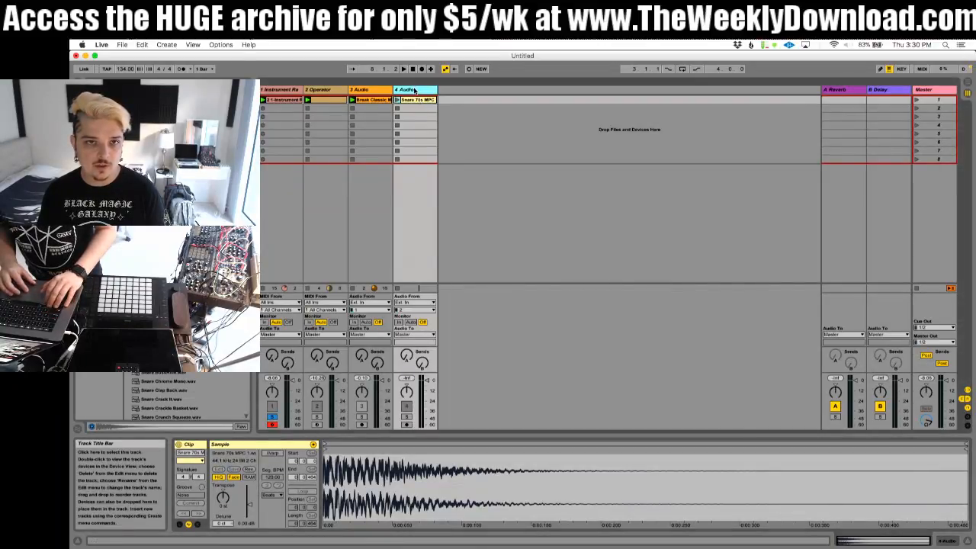
{"action": "key", "text": "Delete"}
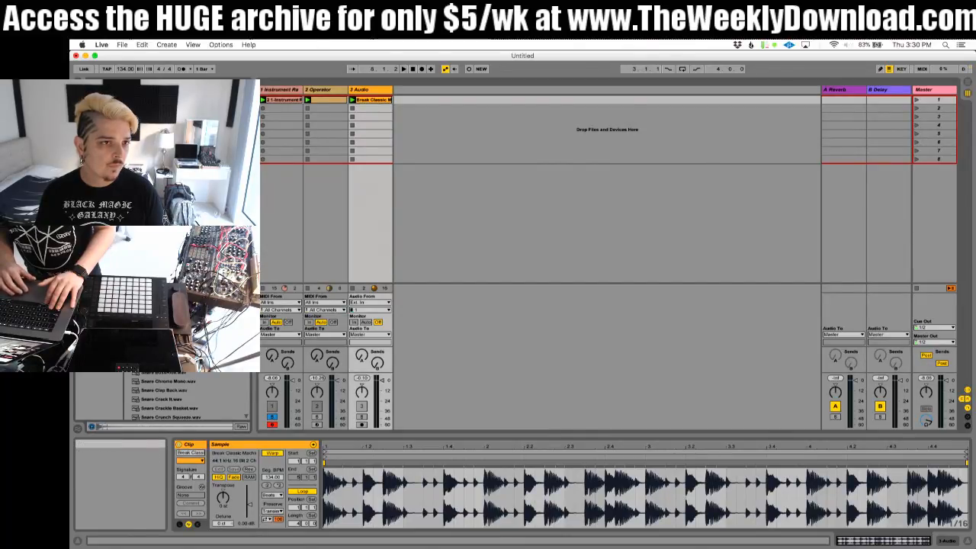
Step: Browse the list of snare samples for a suitable sound
{"action": "scroll", "coordinate": [168, 398], "scroll_direction": "down", "scroll_amount": 10}
{"action": "scroll", "coordinate": [183, 398], "scroll_direction": "down", "scroll_amount": 5}
{"action": "scroll", "coordinate": [183, 399], "scroll_direction": "up", "scroll_amount": 5}
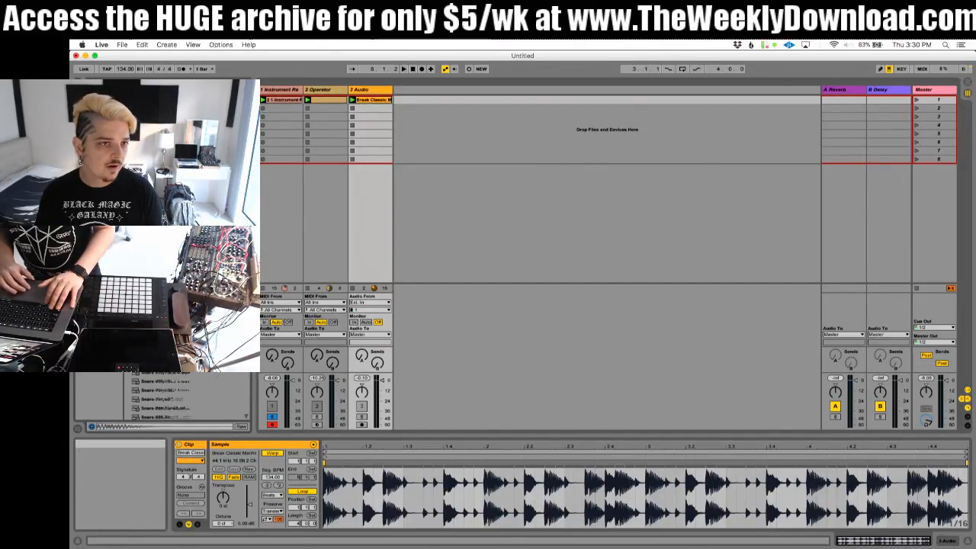
{"action": "scroll", "coordinate": [183, 398], "scroll_direction": "up", "scroll_amount": 5}
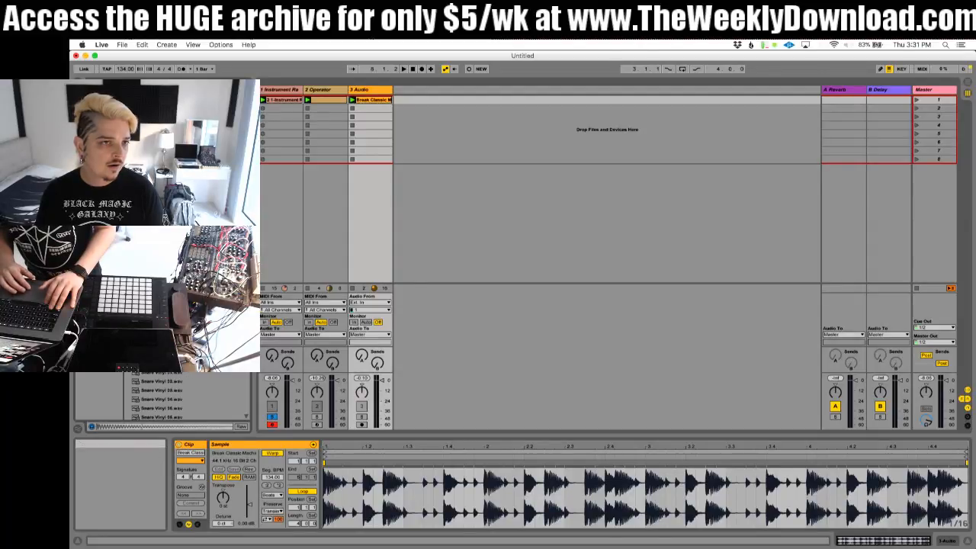
{"action": "scroll", "coordinate": [183, 398], "scroll_direction": "up", "scroll_amount": 5}
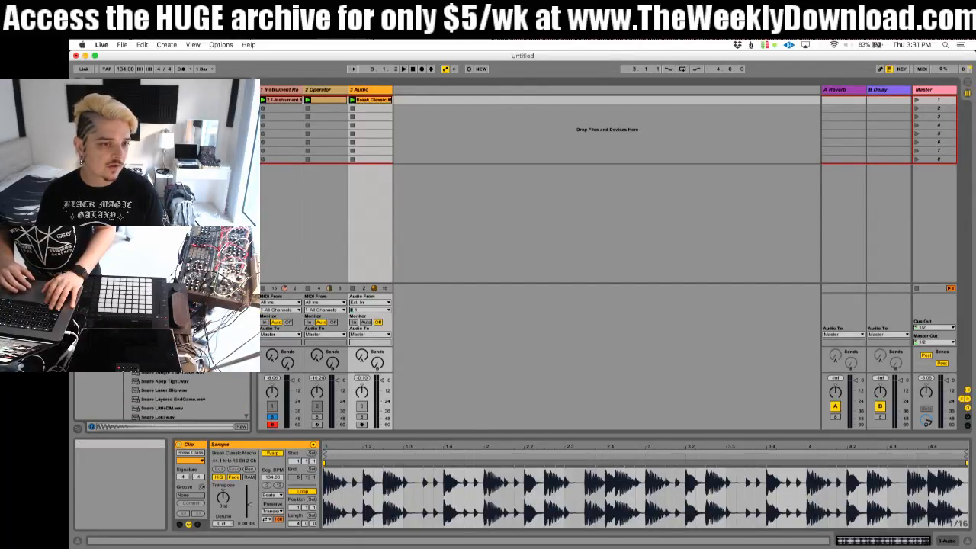
{"action": "scroll", "coordinate": [183, 398], "scroll_direction": "up", "scroll_amount": 2}
{"action": "scroll", "coordinate": [183, 398], "scroll_direction": "down", "scroll_amount": 2}
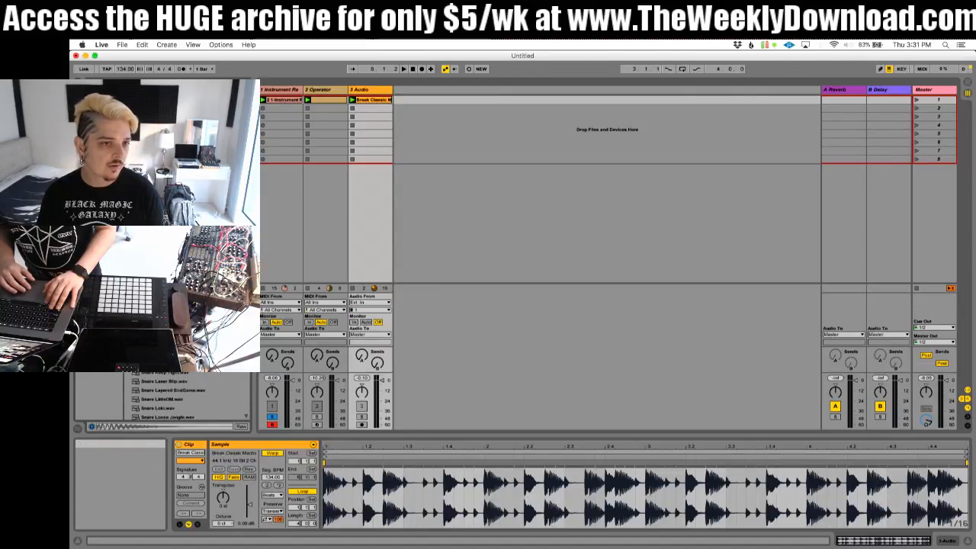
Step: Insert a MIDI track after the 3 Audio track and load an empty Drum Rack onto it
{"action": "left_click", "coordinate": [373, 90]}
{"action": "key", "text": "super+shift+t"}
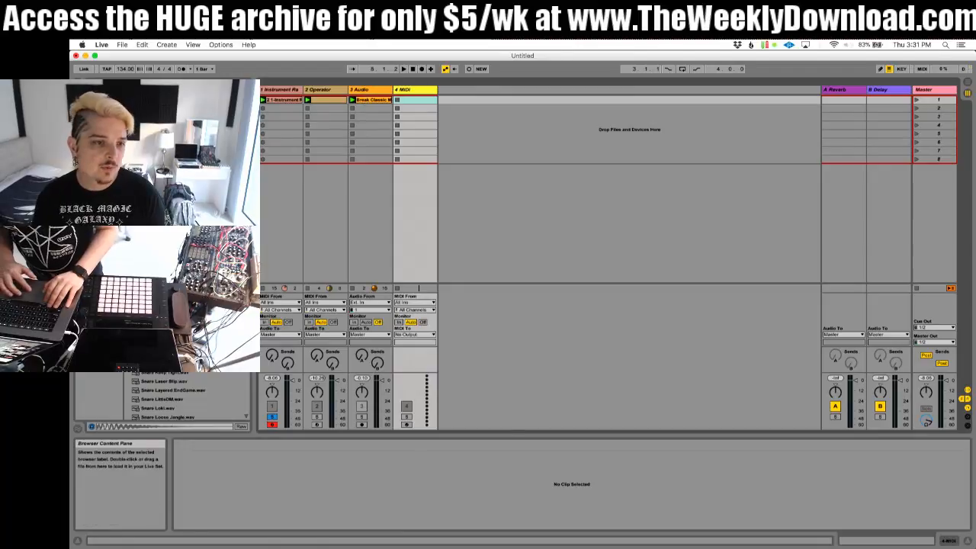
{"action": "left_click", "coordinate": [419, 90]}
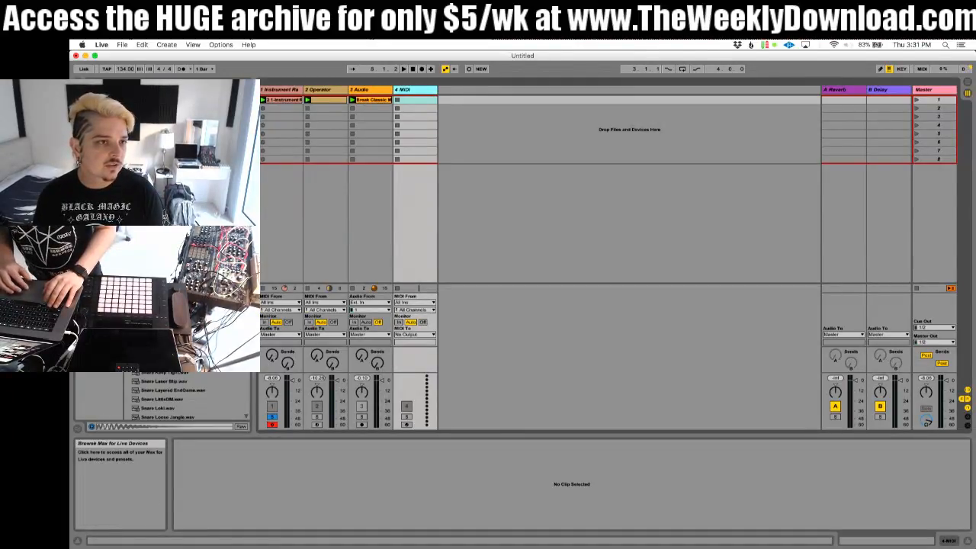
{"action": "left_click", "coordinate": [99, 128]}
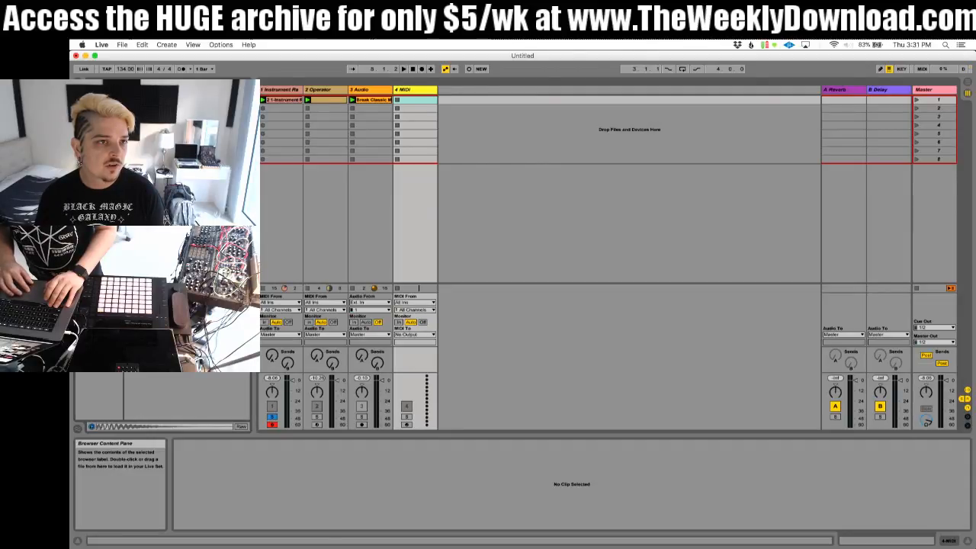
{"action": "left_click_drag", "start_coordinate": [161, 126], "coordinate": [435, 107]}
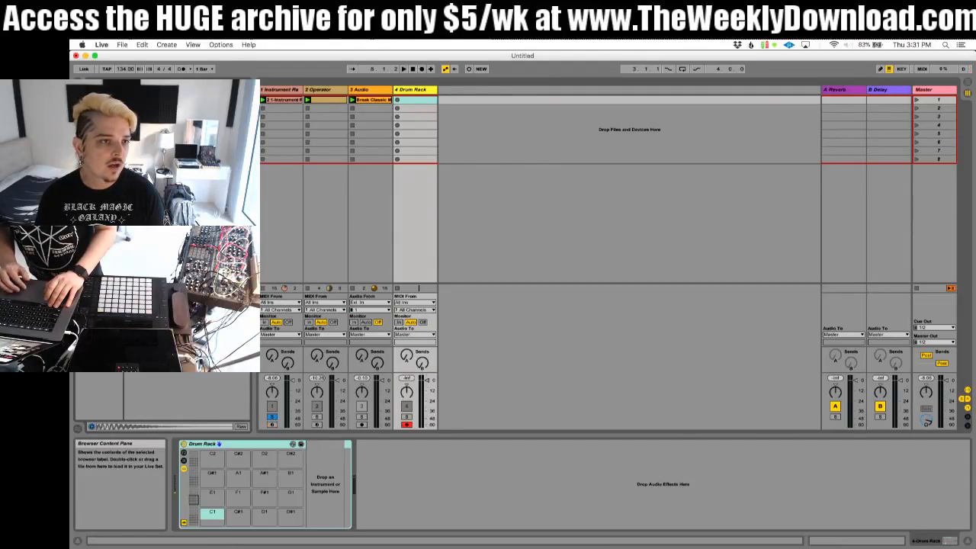
Step: Find the Snare Funk MPC 1 sample and load it onto the Drum Rack's E1 pad
{"action": "left_click", "coordinate": [99, 181]}
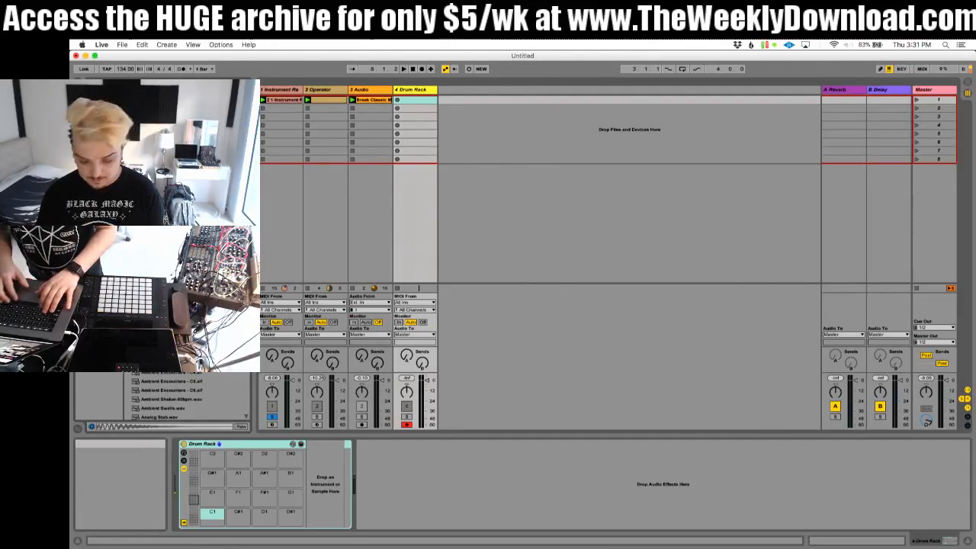
{"action": "type", "text": "kick"}
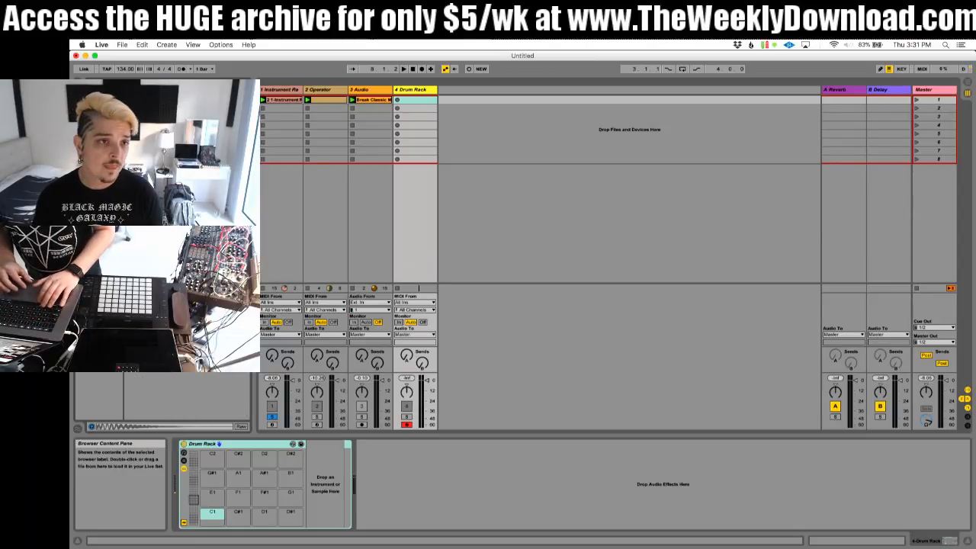
{"action": "left_click", "coordinate": [164, 122]}
{"action": "key", "text": "Down"}
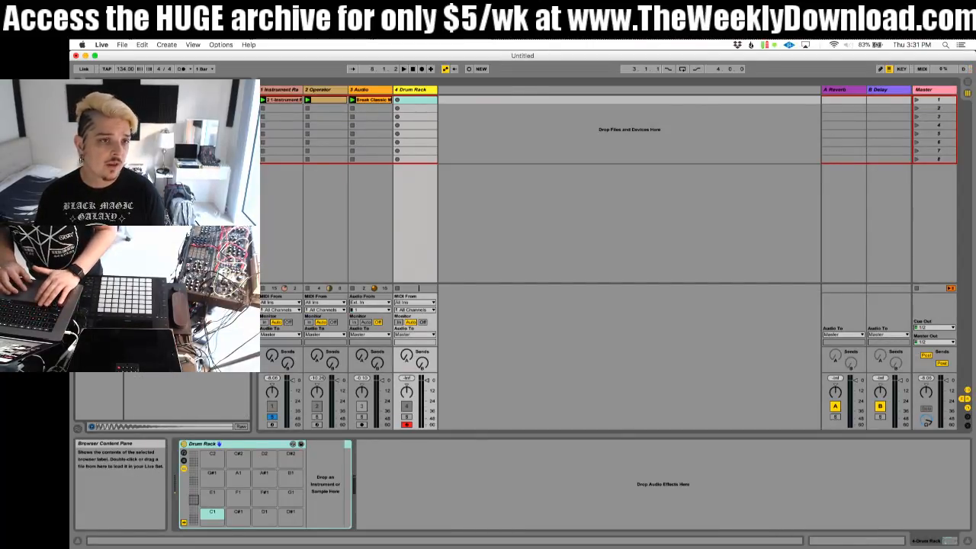
{"action": "left_click_drag", "start_coordinate": [203, 420], "coordinate": [217, 496]}
Step: Create a MIDI clip on the Drum Rack track with a snare note on beat 1.2 and a two-beat loop
{"action": "key", "text": "super+shift+m"}
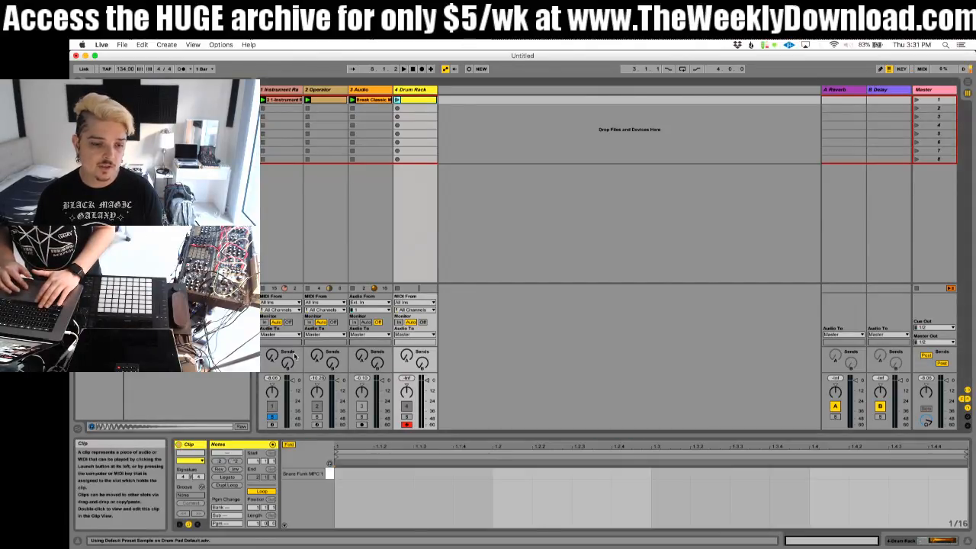
{"action": "double_click", "coordinate": [511, 473]}
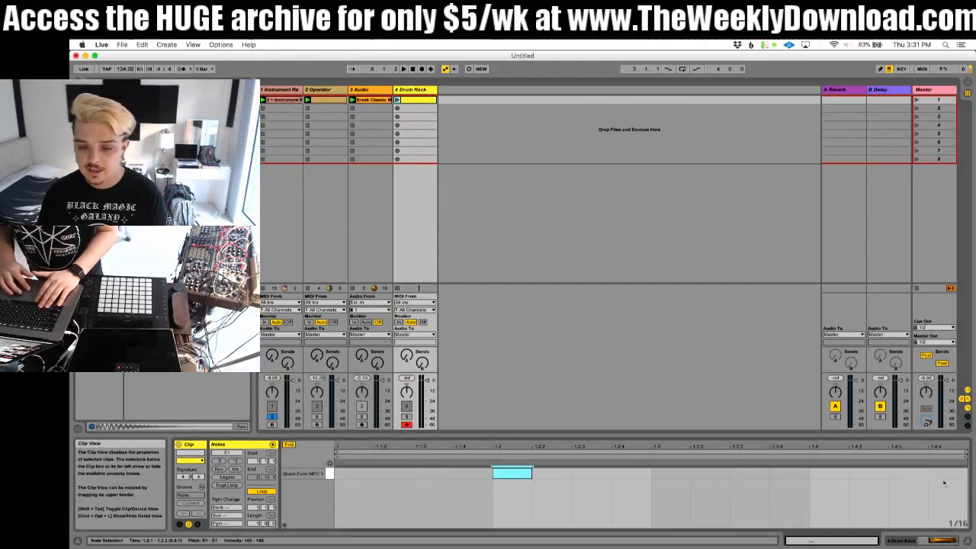
{"action": "left_click_drag", "start_coordinate": [969, 453], "coordinate": [652, 453]}
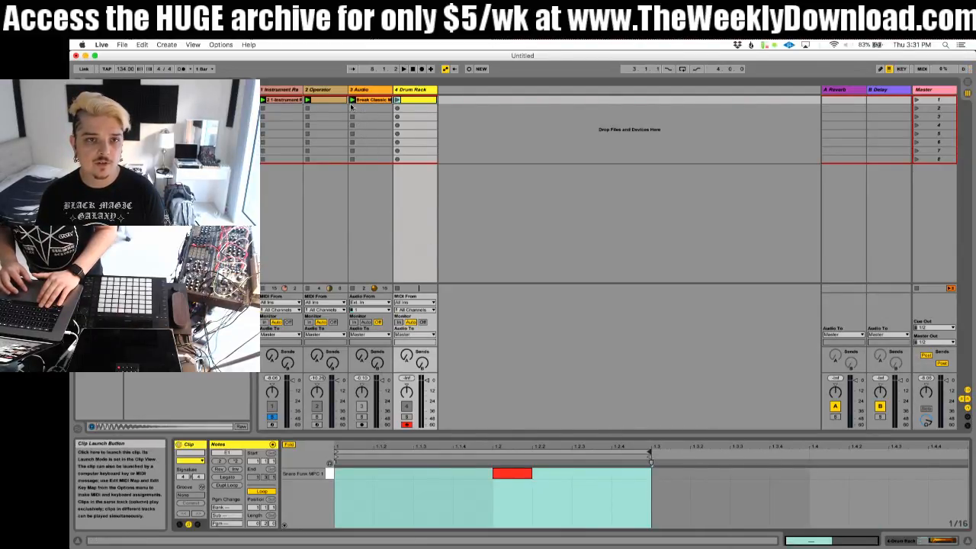
Step: Solo the Drum Rack track and launch its snare clip
{"action": "left_click", "coordinate": [408, 418]}
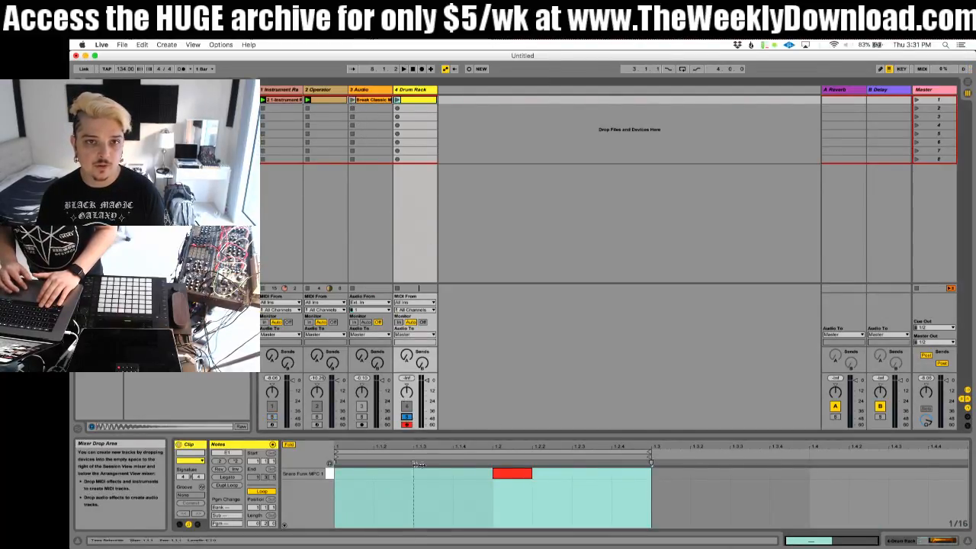
{"action": "left_click", "coordinate": [397, 100]}
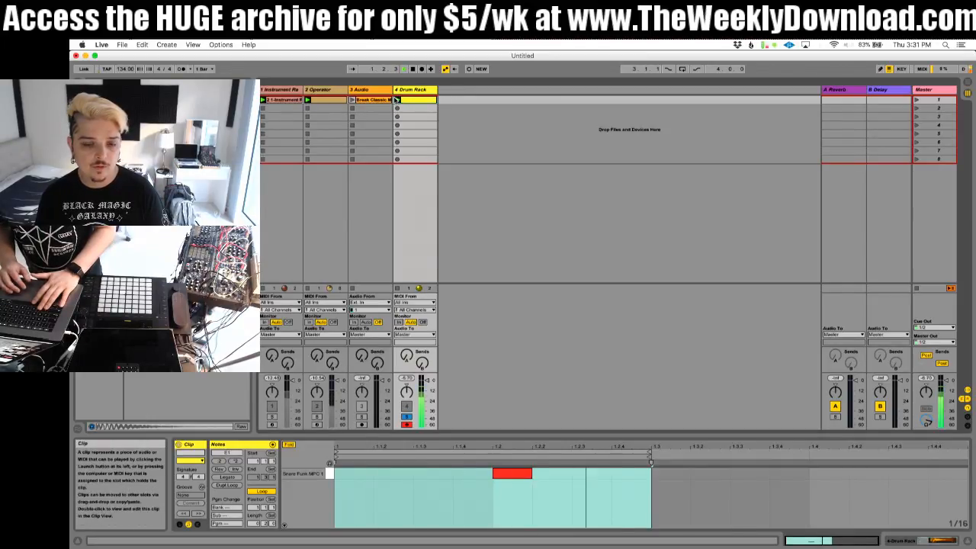
Step: Add an Audio Effect Rack after the Drum Rack, show its chain list and load a Reverb into it
{"action": "left_click", "coordinate": [411, 91]}
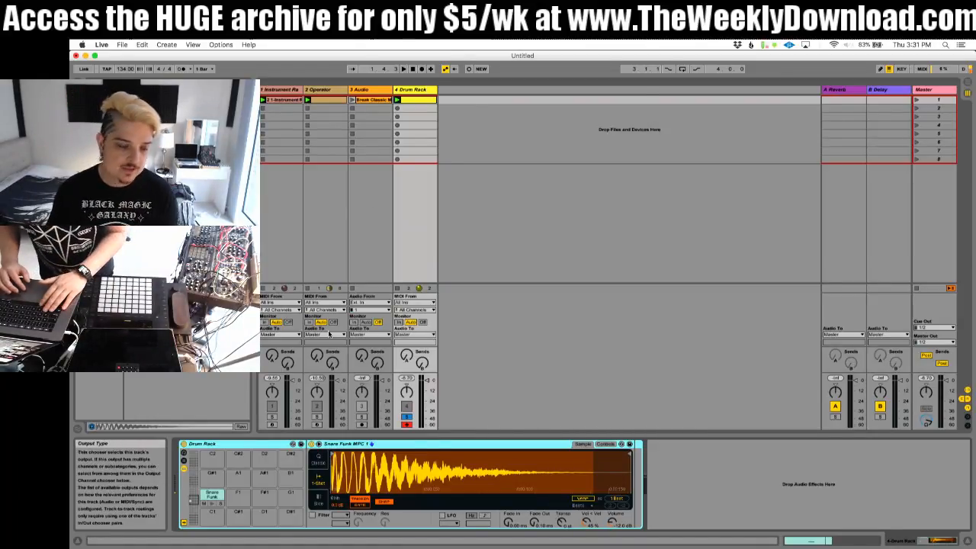
{"action": "left_click", "coordinate": [97, 169]}
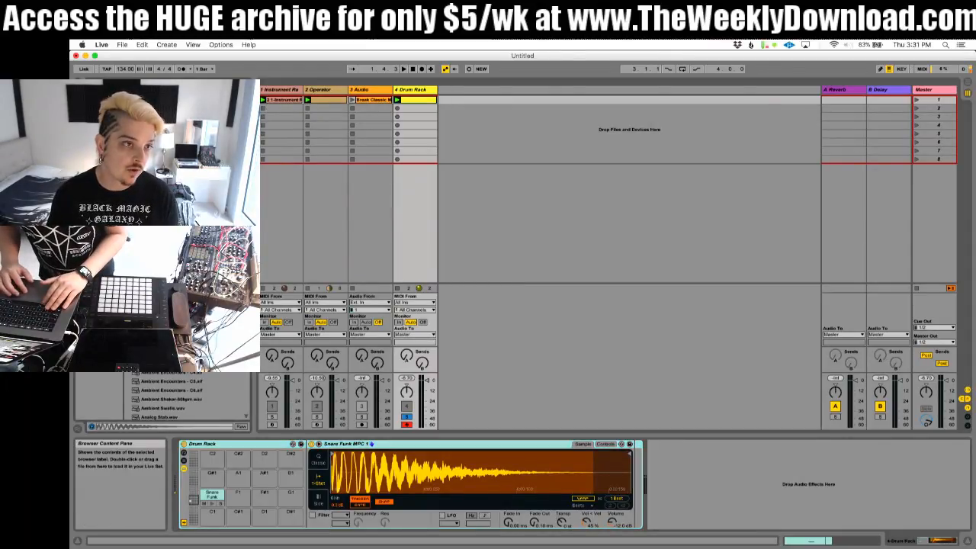
{"action": "left_click", "coordinate": [97, 131]}
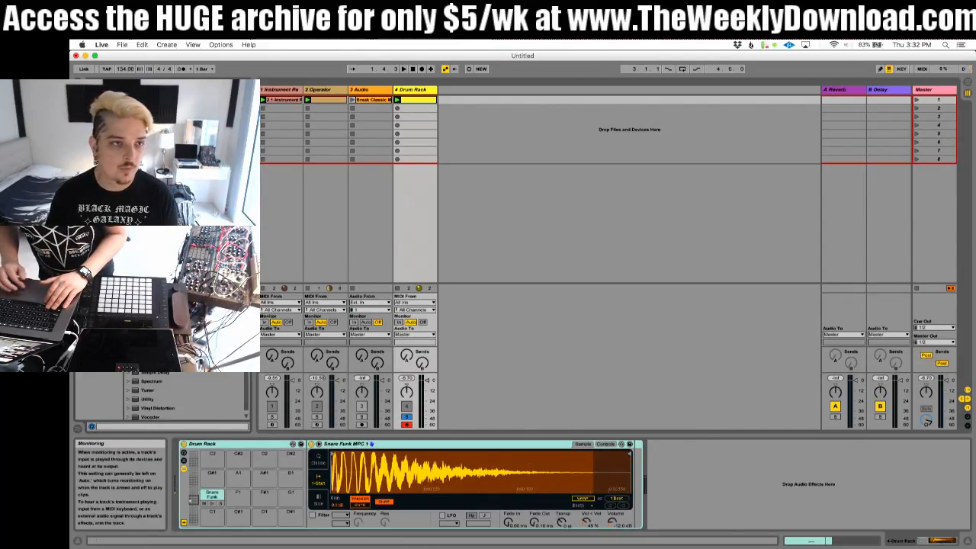
{"action": "left_click_drag", "start_coordinate": [702, 488], "coordinate": [704, 492]}
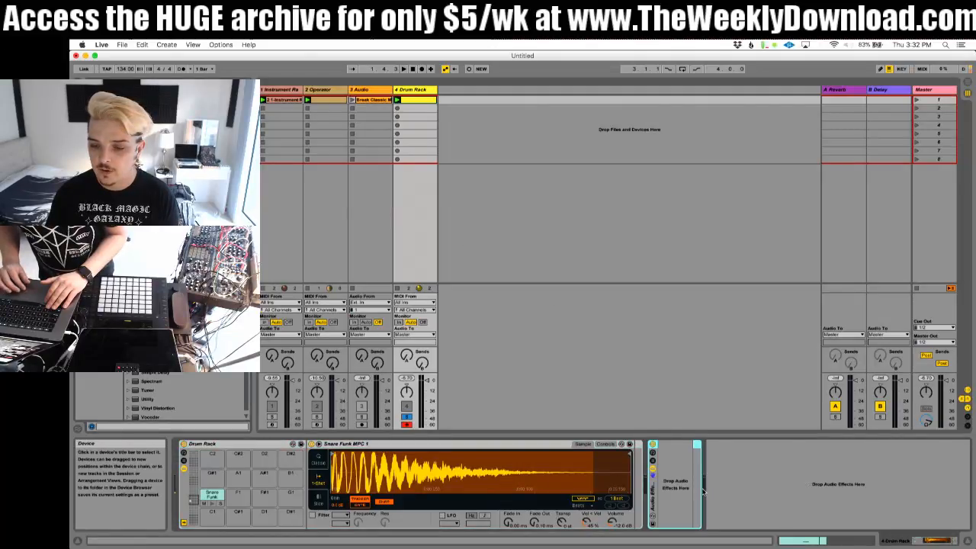
{"action": "left_click", "coordinate": [652, 466]}
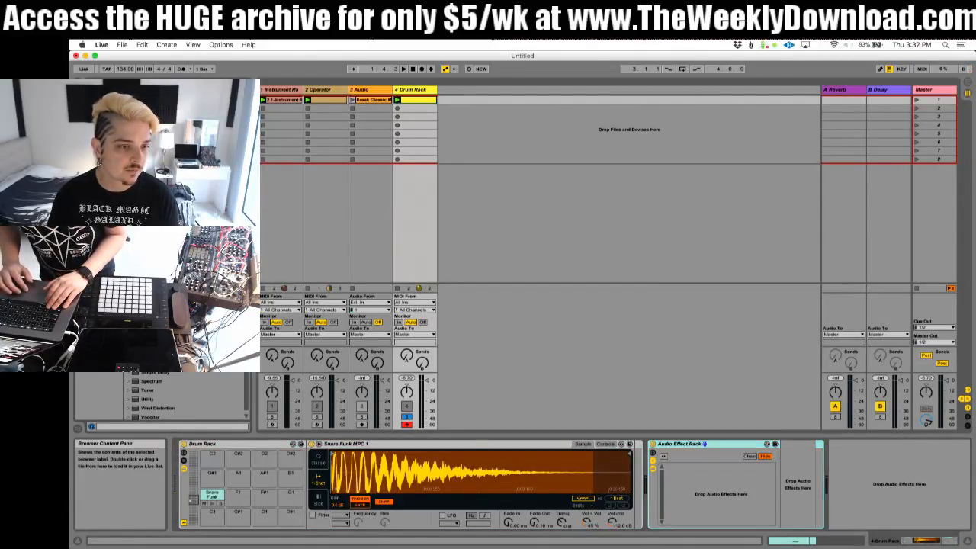
{"action": "left_click_drag", "start_coordinate": [152, 353], "coordinate": [715, 484]}
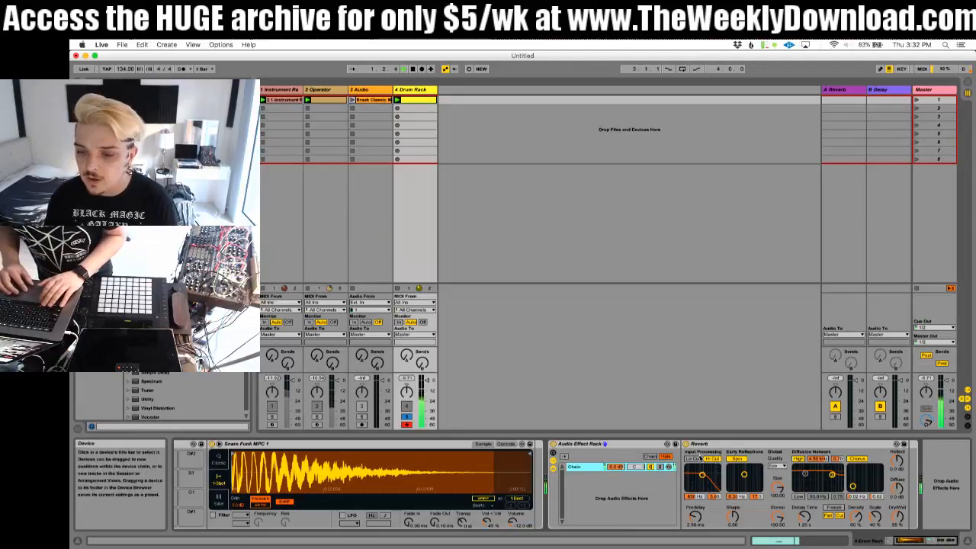
Step: Make the reverb 100% wet with Lo Cut enabled, and adjust its input filter, diffuse and reflect levels
{"action": "left_click", "coordinate": [691, 459]}
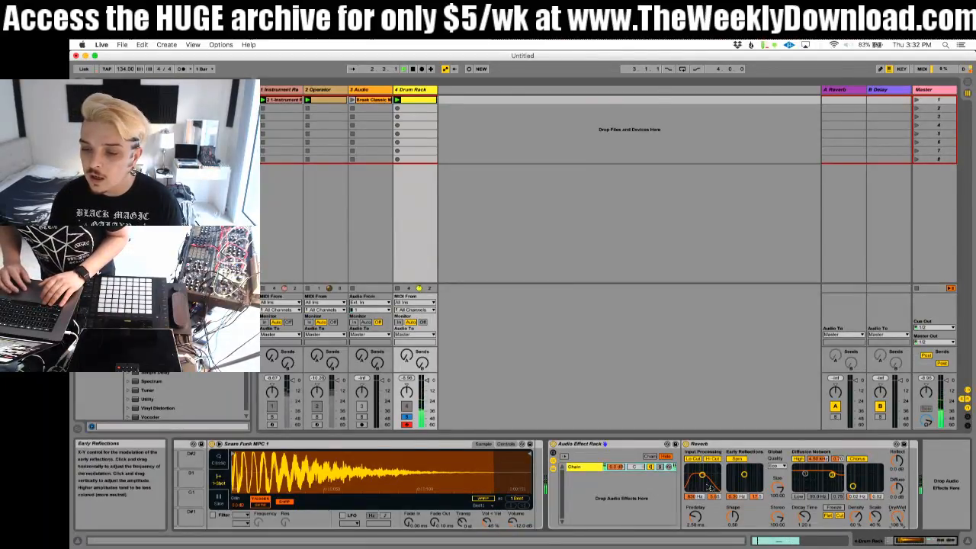
{"action": "left_click_drag", "start_coordinate": [702, 476], "coordinate": [707, 478]}
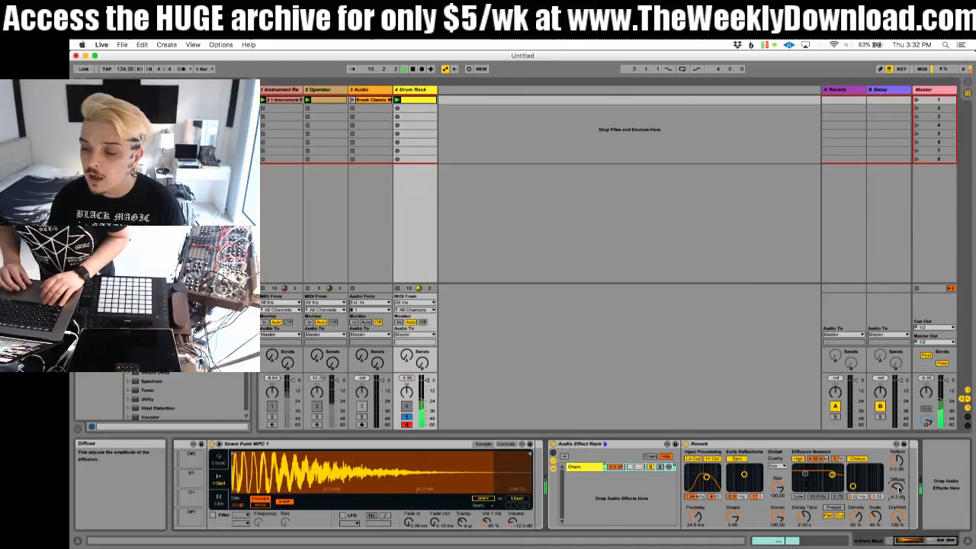
{"action": "left_click_drag", "start_coordinate": [897, 488], "coordinate": [898, 480]}
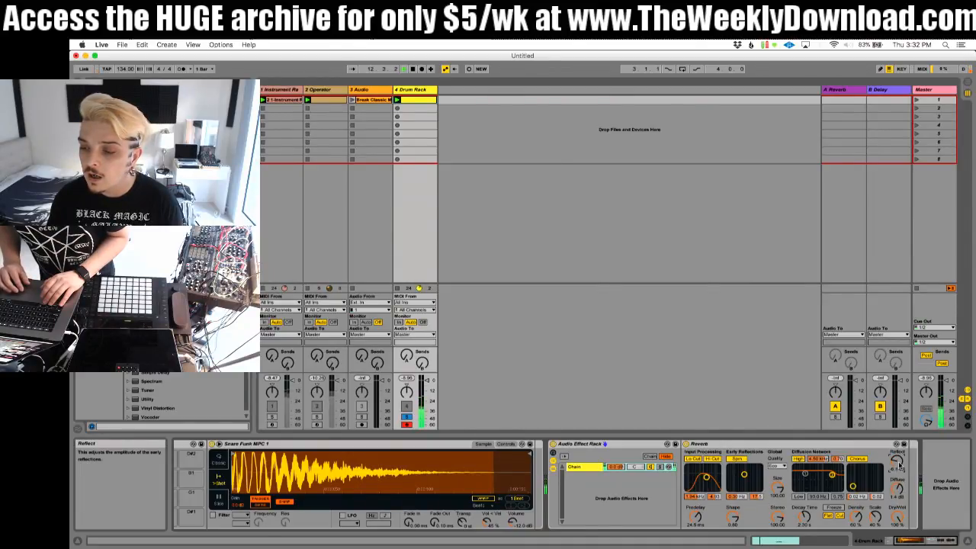
{"action": "left_click_drag", "start_coordinate": [900, 464], "coordinate": [899, 459]}
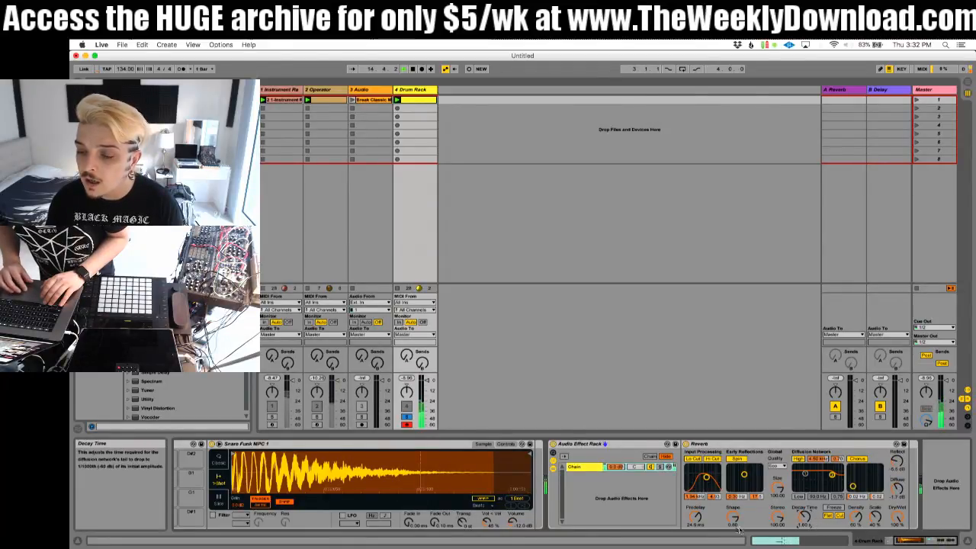
Step: Shorten the reverb's predelay and play the snare clip to audition the tail
{"action": "left_click_drag", "start_coordinate": [691, 523], "coordinate": [691, 543]}
{"action": "right_click", "coordinate": [690, 523]}
{"action": "left_click", "coordinate": [690, 524]}
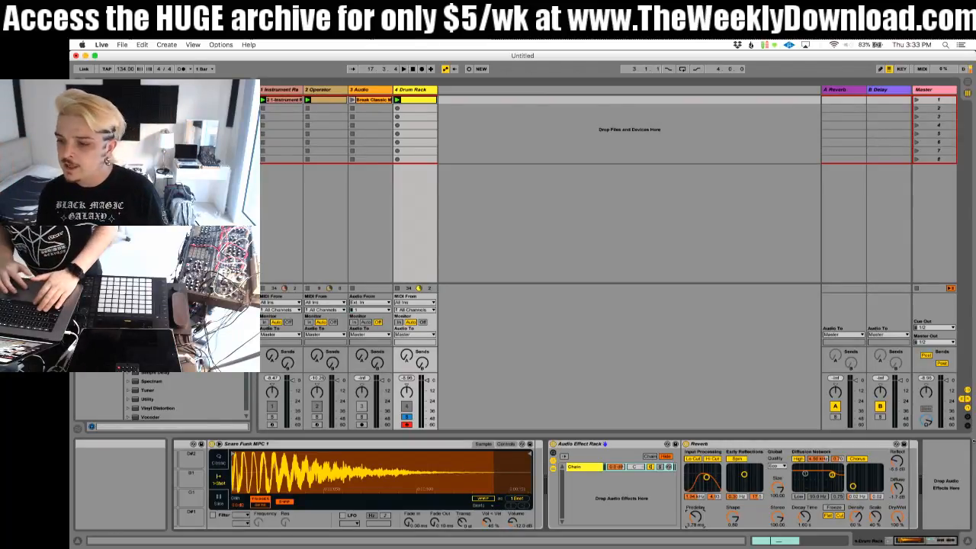
{"action": "key", "text": "space"}
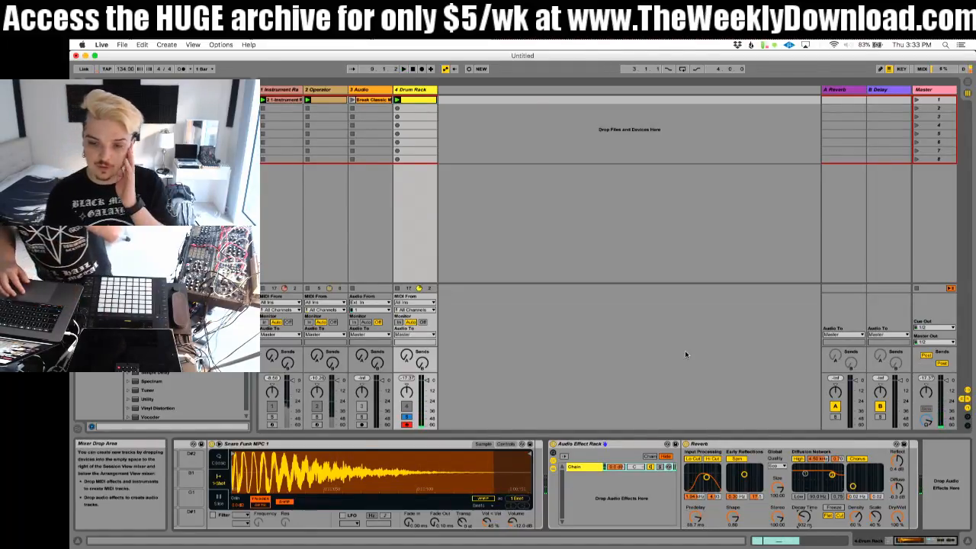
Step: Rename the reverb's chain in the Audio Effect Rack as EARLY
{"action": "left_click", "coordinate": [585, 488]}
{"action": "key", "text": "super+r"}
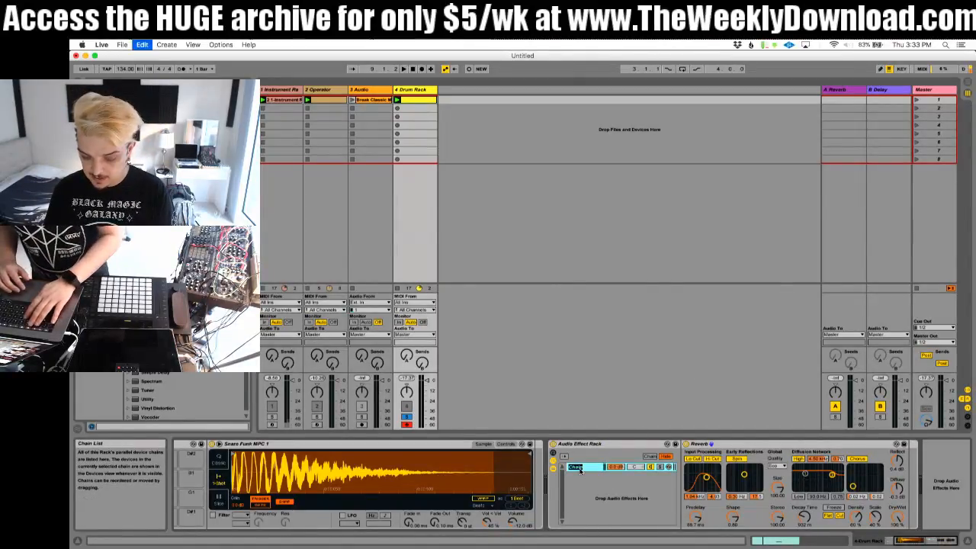
{"action": "type", "text": "r"}
{"action": "key", "text": "Return"}
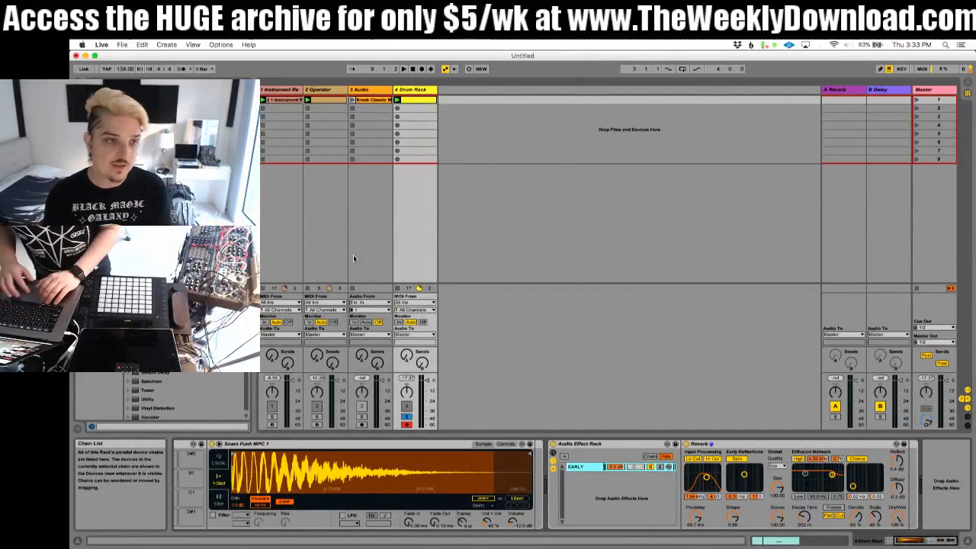
Step: Create a second chain in the Audio Effect Rack, place it above EARLY and name it LATER
{"action": "right_click", "coordinate": [594, 495]}
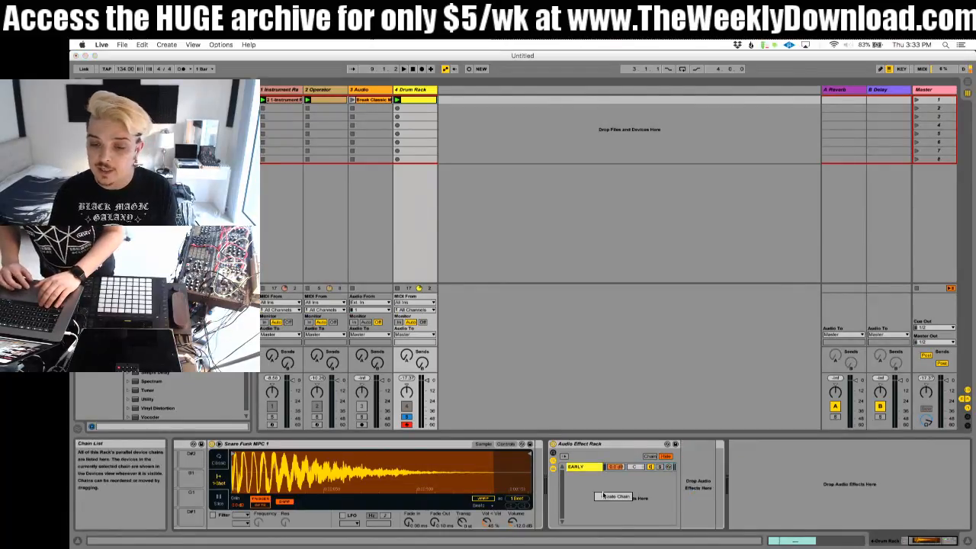
{"action": "left_click", "coordinate": [604, 496]}
{"action": "key", "text": "super+r"}
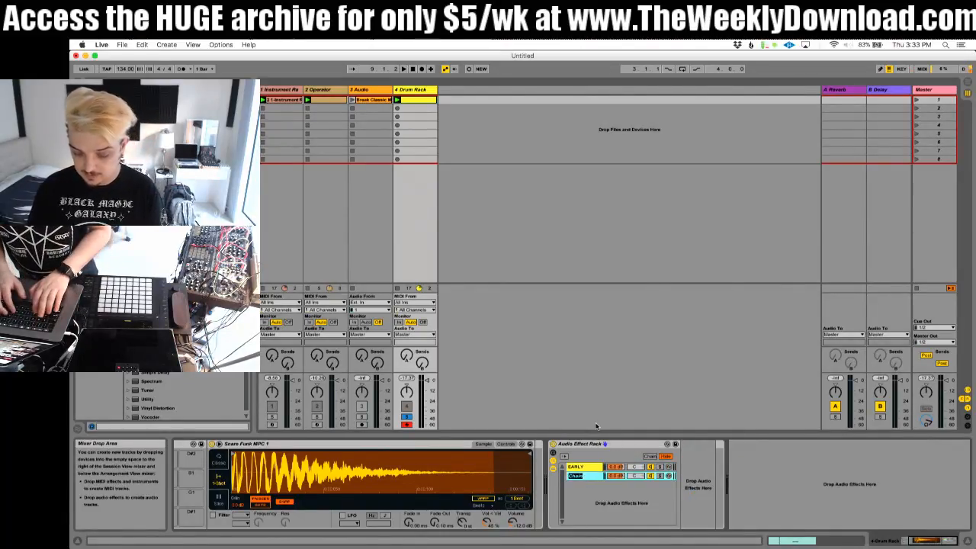
{"action": "type", "text": "DRY"}
{"action": "left_click_drag", "start_coordinate": [592, 476], "coordinate": [587, 468]}
{"action": "key", "text": "super+r"}
{"action": "type", "text": "LAT"}
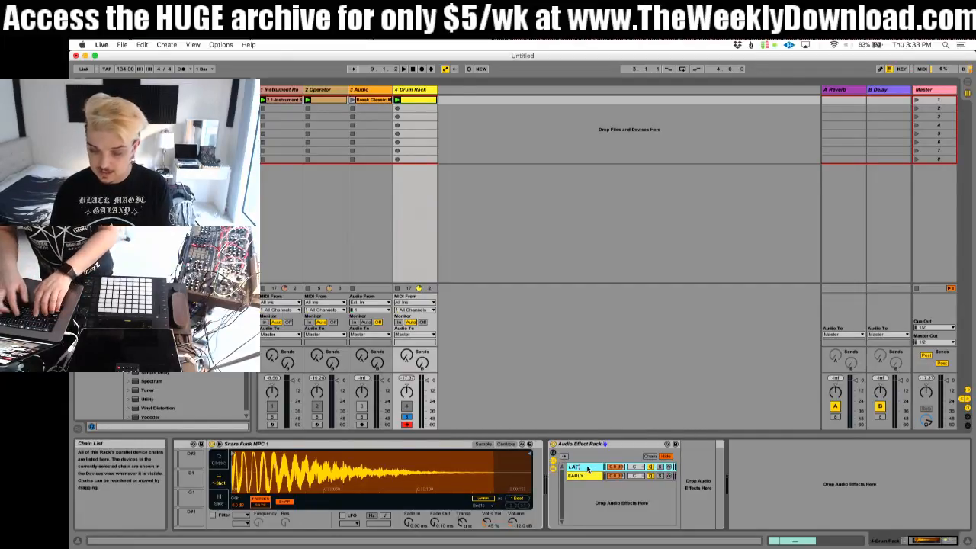
{"action": "type", "text": "ER"}
{"action": "key", "text": "Return"}
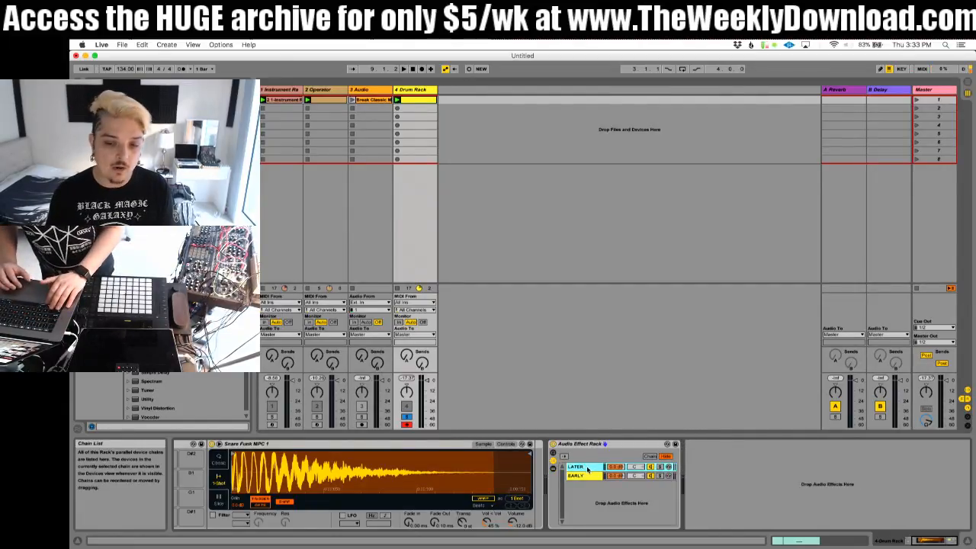
Step: Load a Simple Delay into the LATER chain with linked channels, a delay time of 1 sixteenth and 100% wet
{"action": "left_click", "coordinate": [587, 470]}
{"action": "left_click_drag", "start_coordinate": [163, 375], "coordinate": [698, 480]}
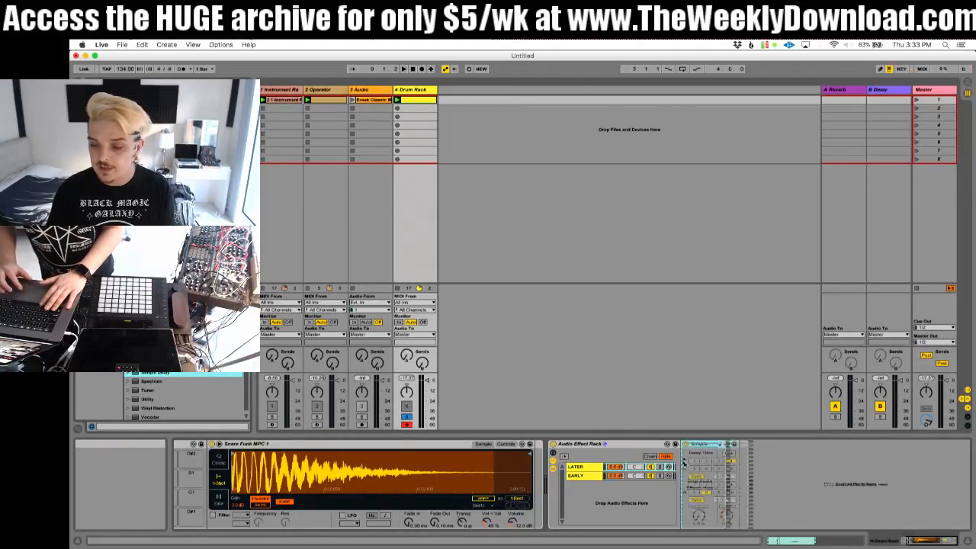
{"action": "left_click", "coordinate": [730, 454]}
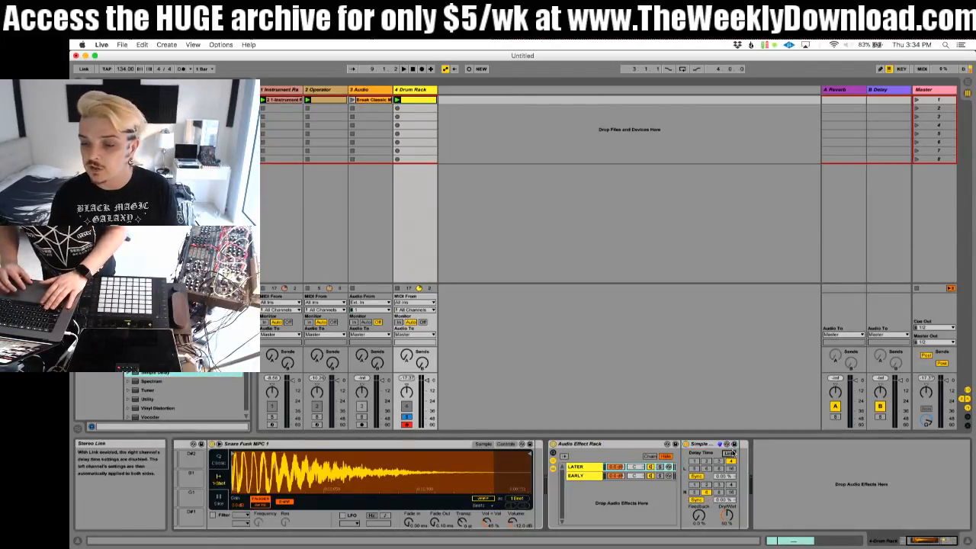
{"action": "left_click", "coordinate": [695, 462]}
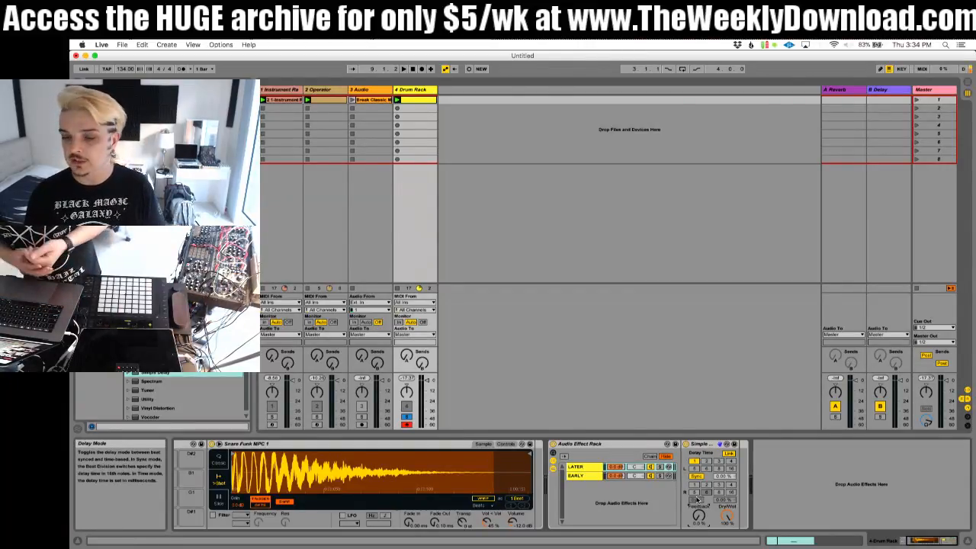
Step: Play the snare and compare the delayed LATER chain with the EARLY reverb chain
{"action": "left_click", "coordinate": [591, 478]}
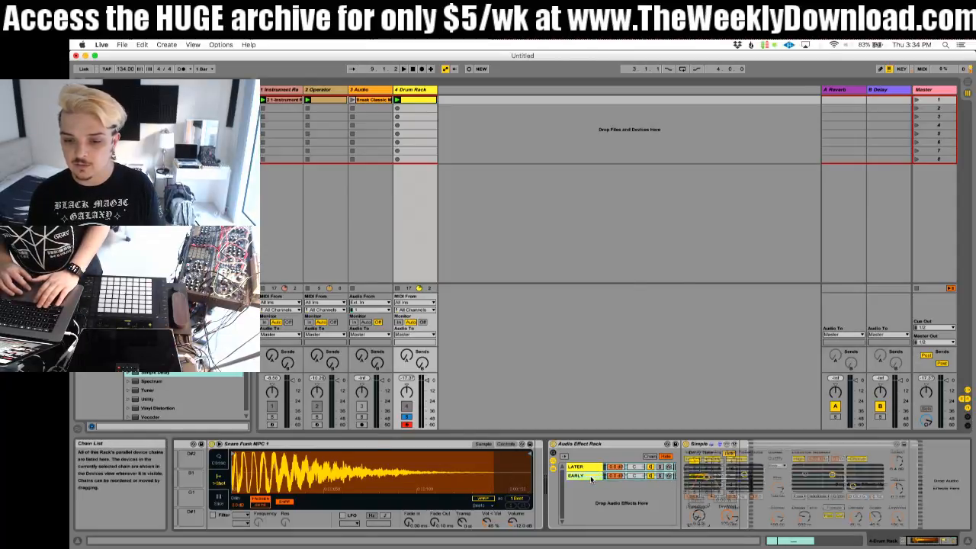
{"action": "left_click", "coordinate": [584, 467]}
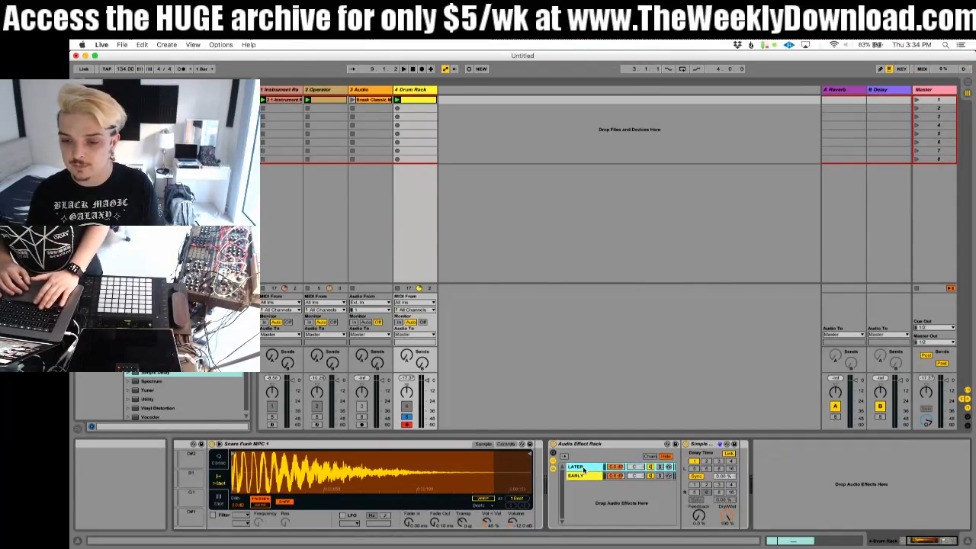
{"action": "key", "text": "space"}
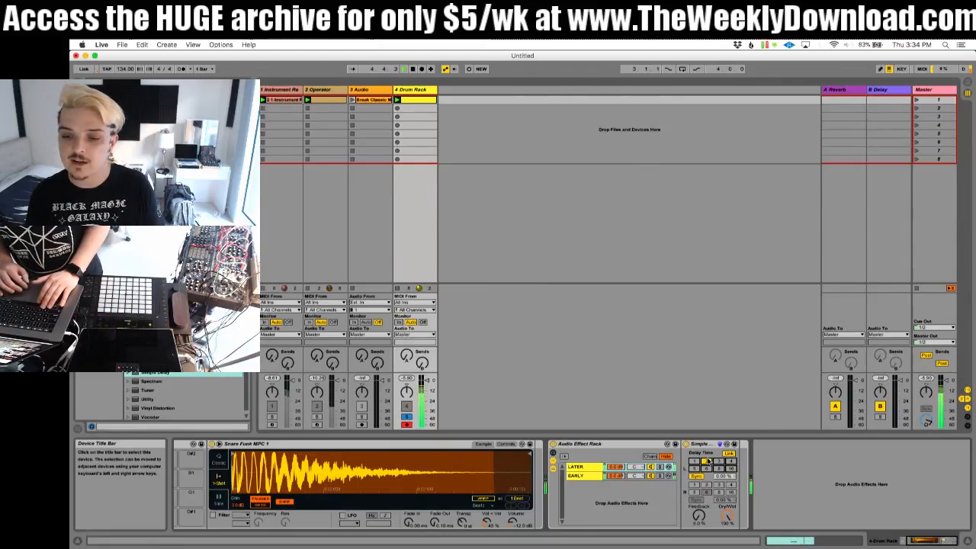
{"action": "left_click", "coordinate": [642, 478]}
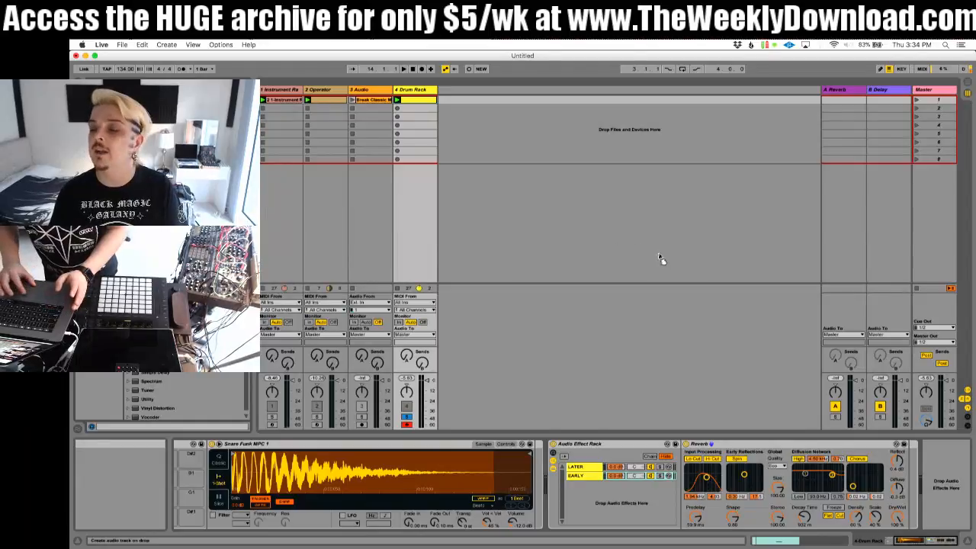
Step: Add a Compressor after the Reverb in the EARLY chain and sidechain it from 4-Drum Rack, LATER chain, Post FX
{"action": "left_click_drag", "start_coordinate": [824, 448], "coordinate": [826, 448]}
{"action": "left_click", "coordinate": [812, 444]}
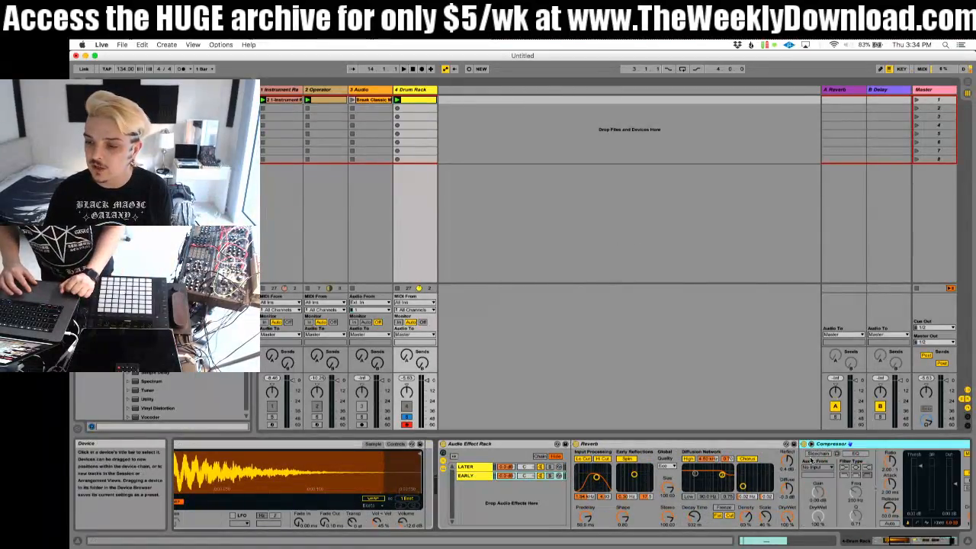
{"action": "left_click", "coordinate": [812, 454]}
{"action": "left_click", "coordinate": [815, 467]}
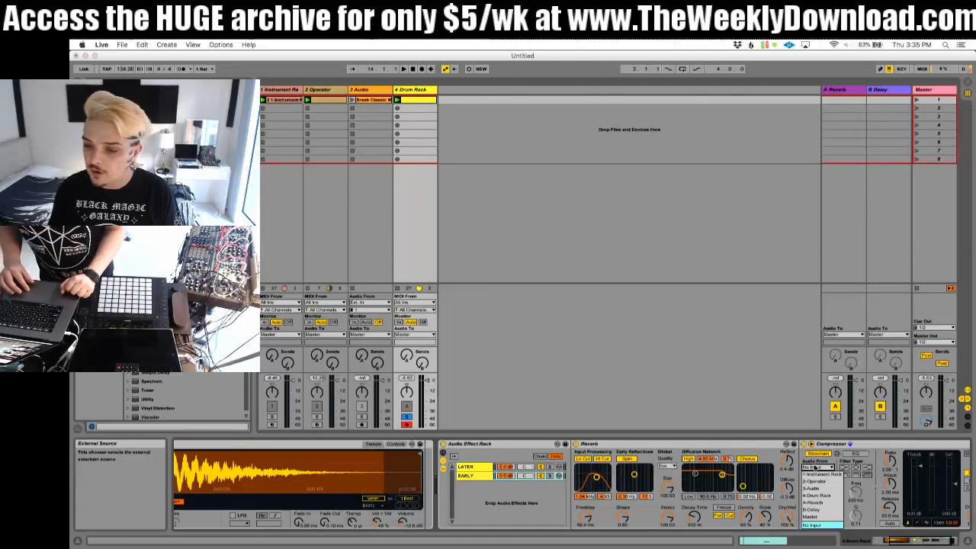
{"action": "left_click", "coordinate": [818, 495]}
{"action": "left_click", "coordinate": [824, 474]}
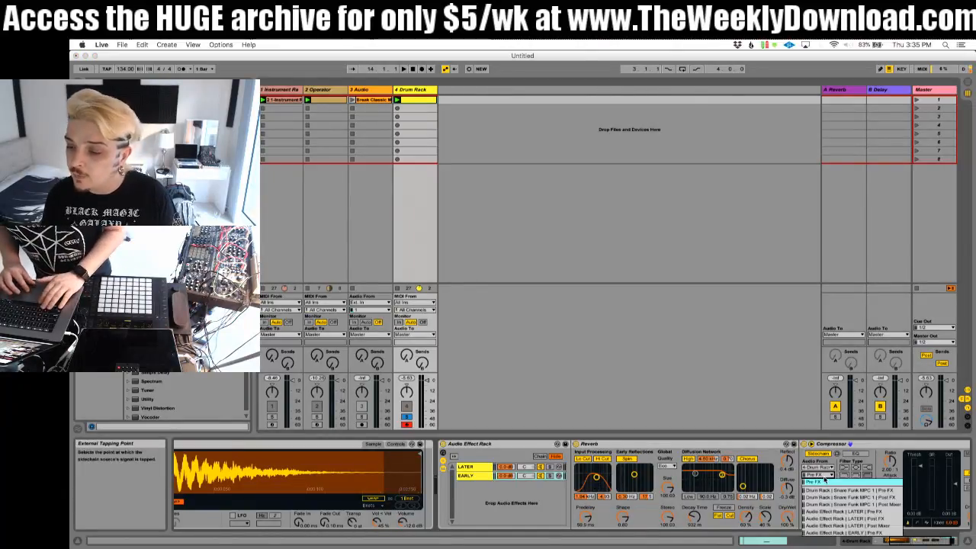
{"action": "left_click", "coordinate": [848, 519]}
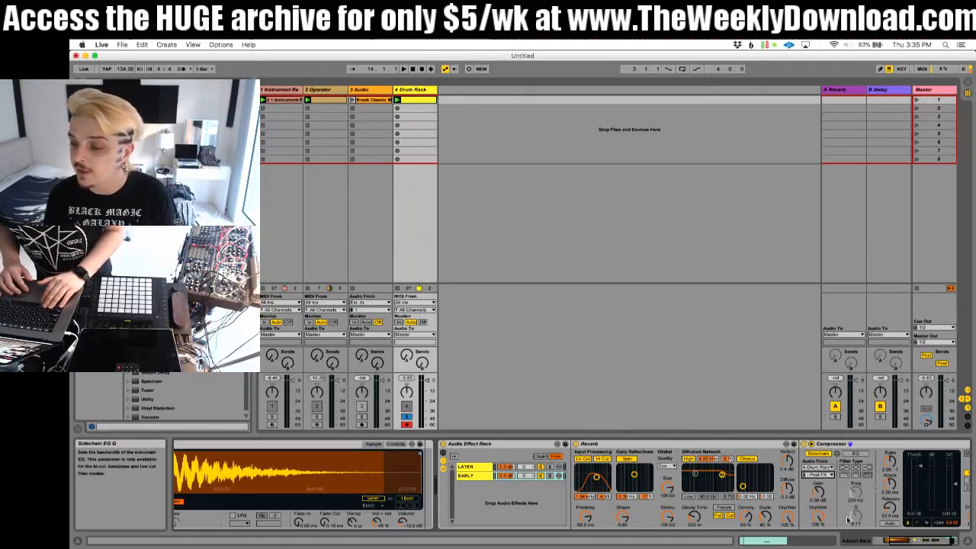
Step: Lower the compressor's threshold and play the clip to hear the reverb duck under the delayed snare
{"action": "right_click", "coordinate": [843, 471]}
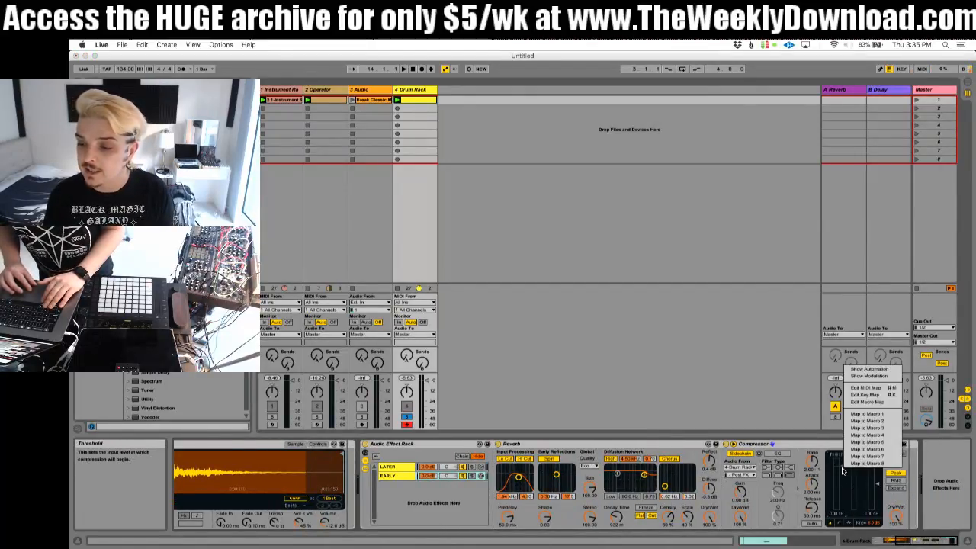
{"action": "left_click", "coordinate": [844, 471]}
{"action": "left_click_drag", "start_coordinate": [841, 468], "coordinate": [842, 509]}
{"action": "key", "text": "space"}
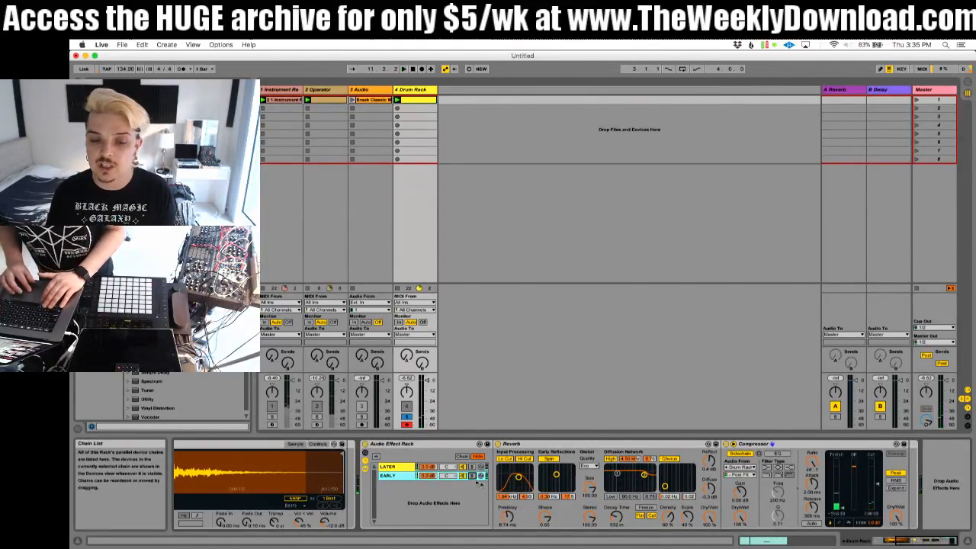
Step: Move the snare note in the Drum Rack clip one sixteenth earlier to 1.1.4 and play it back
{"action": "double_click", "coordinate": [428, 100]}
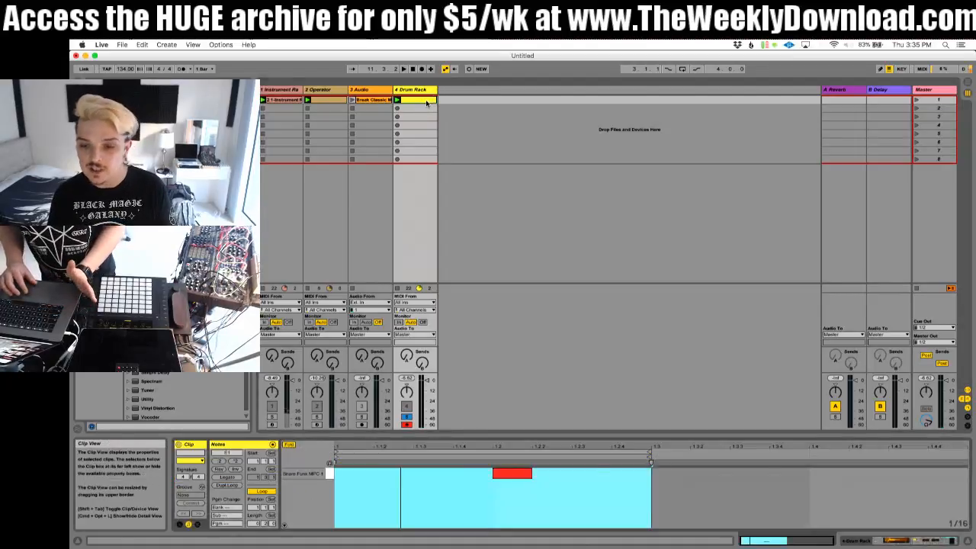
{"action": "left_click", "coordinate": [518, 473]}
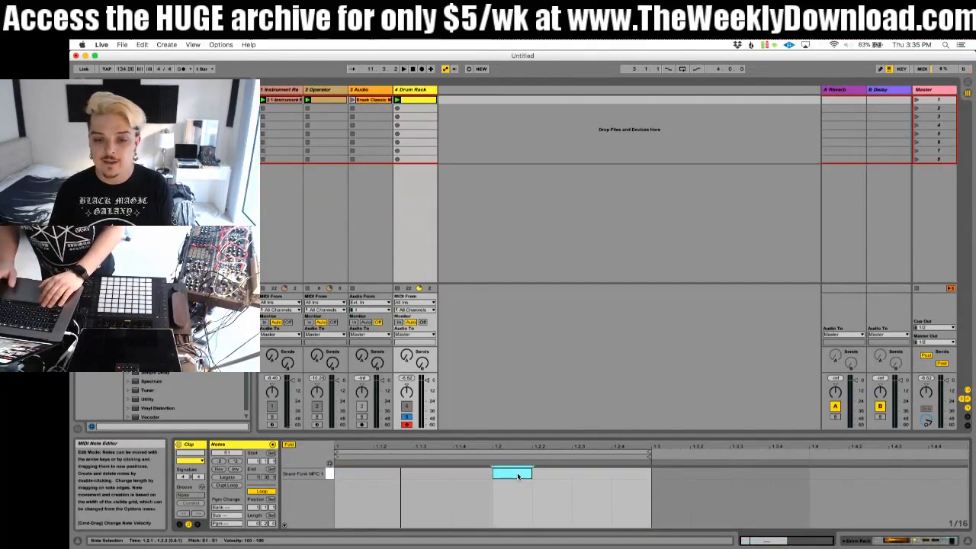
{"action": "key", "text": "Left"}
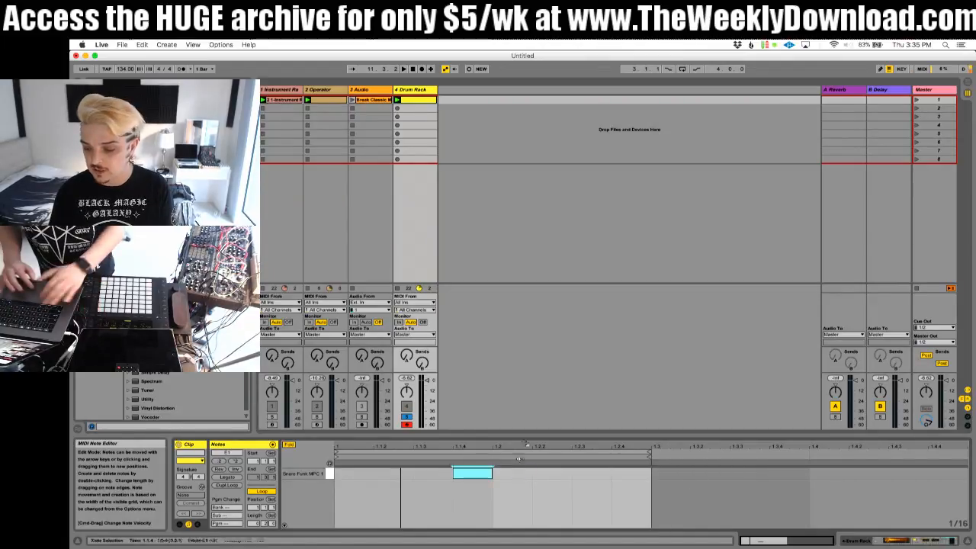
{"action": "key", "text": "space"}
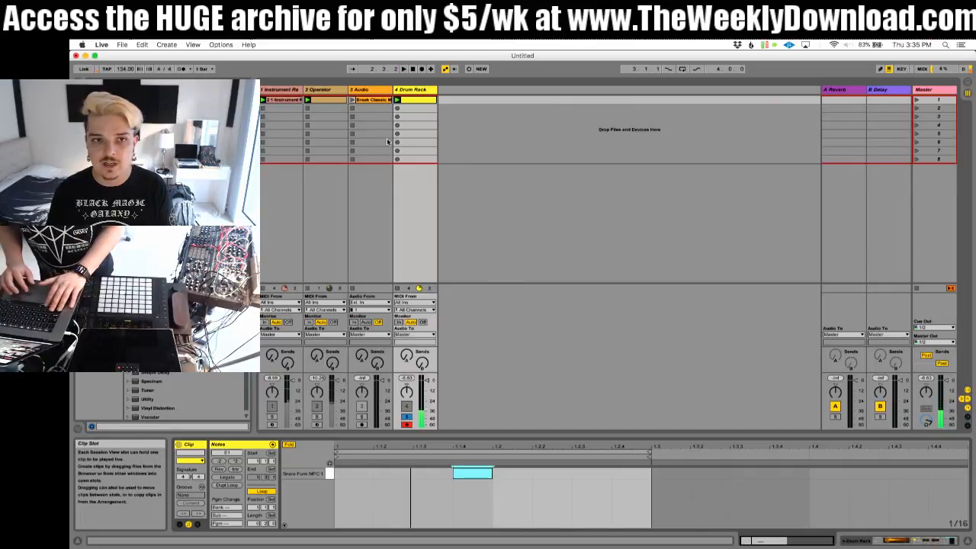
Step: Draw a Mixer Track Volume envelope in the Break Classic clip that drops to silence for two sixteenths starting at 1.2
{"action": "left_click", "coordinate": [370, 99]}
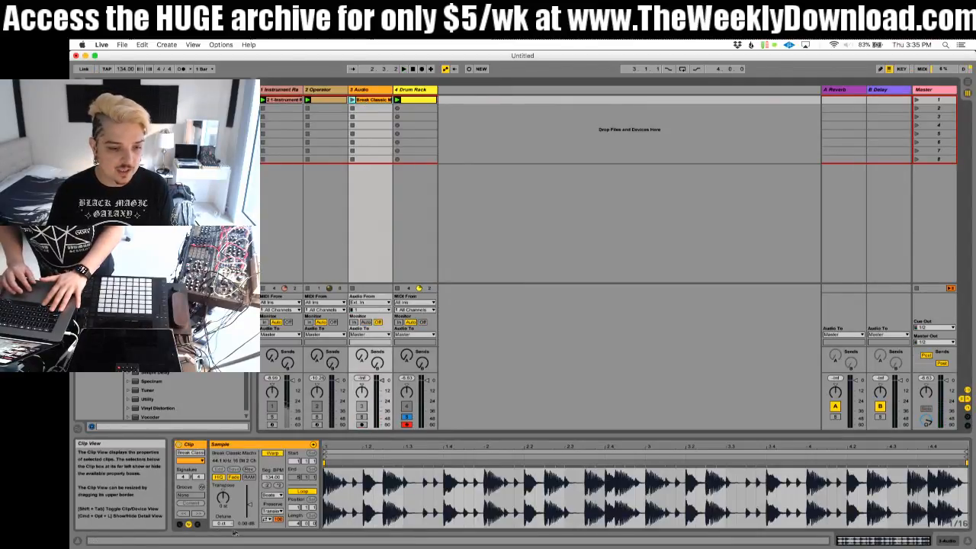
{"action": "left_click", "coordinate": [197, 524]}
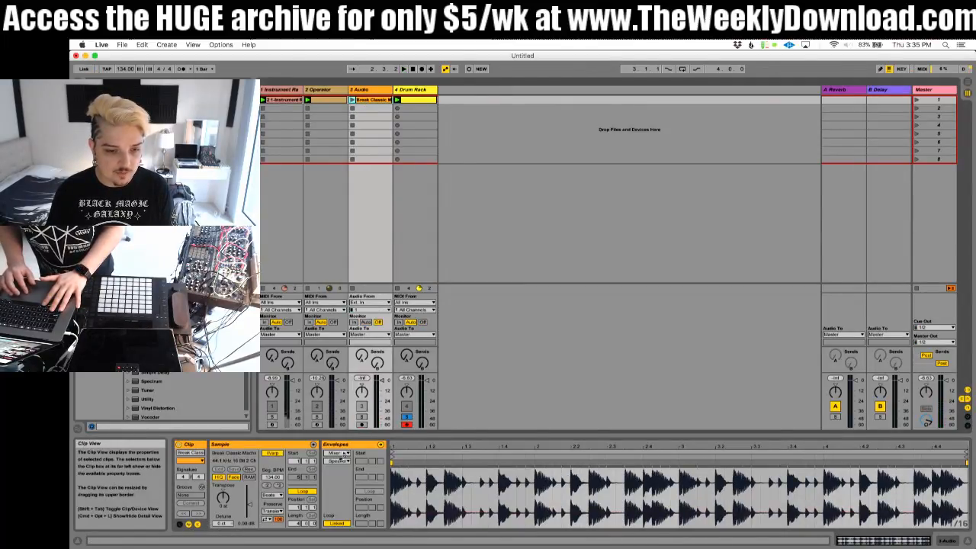
{"action": "left_click", "coordinate": [340, 459]}
{"action": "left_click", "coordinate": [347, 477]}
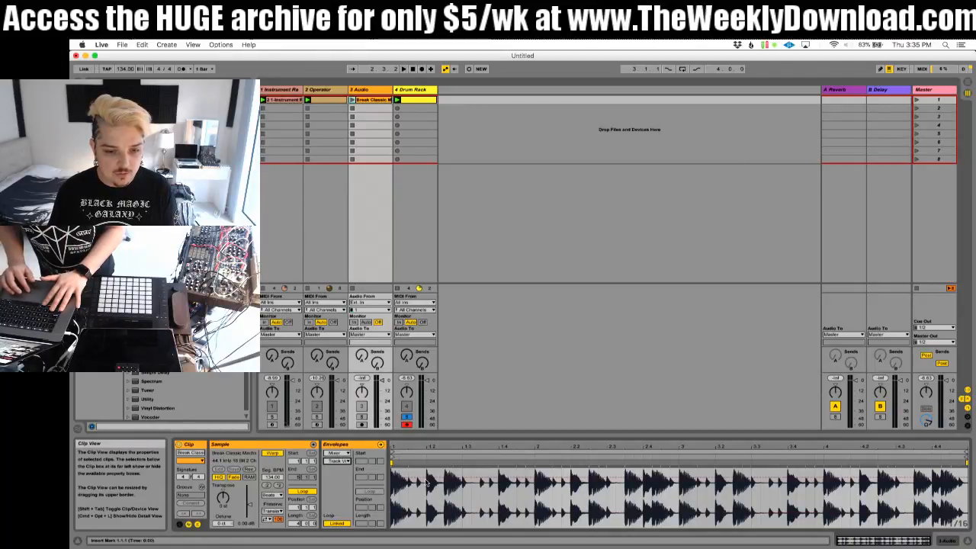
{"action": "key", "text": "b"}
{"action": "left_click", "coordinate": [431, 518]}
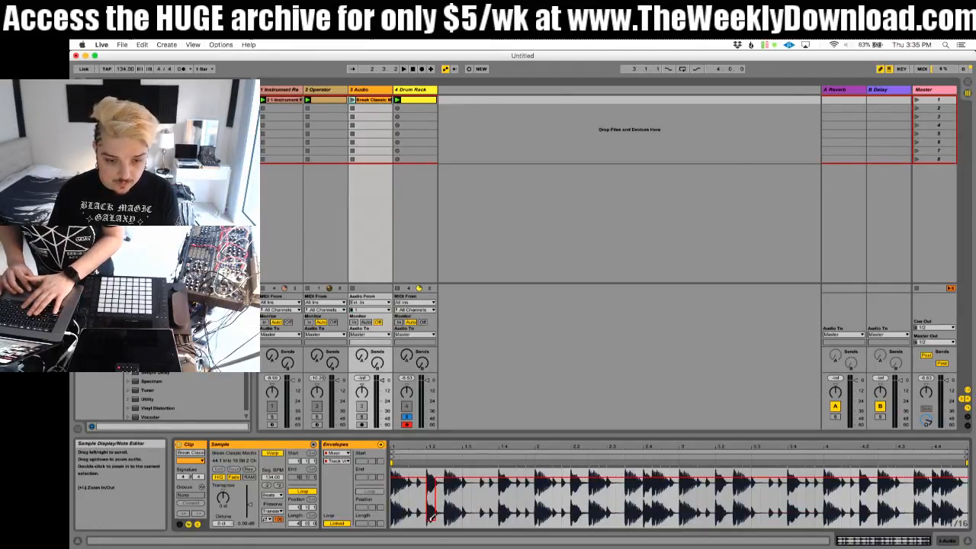
{"action": "left_click_drag", "start_coordinate": [432, 518], "coordinate": [440, 527]}
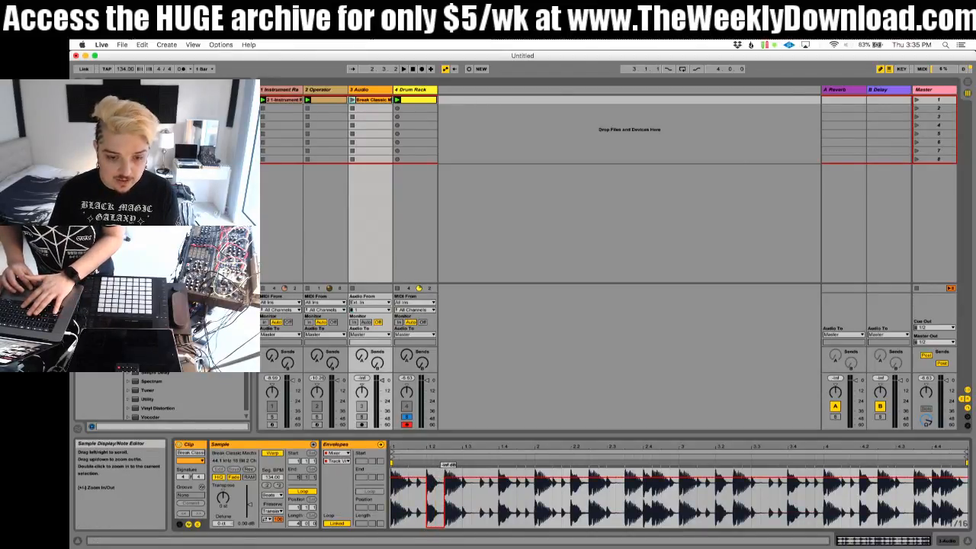
Step: Unlink the break clip's volume envelope, shorten its loop to two beats ending at 1.3, and launch the clip
{"action": "left_click", "coordinate": [341, 524]}
{"action": "left_click", "coordinate": [341, 525]}
{"action": "left_click", "coordinate": [341, 525]}
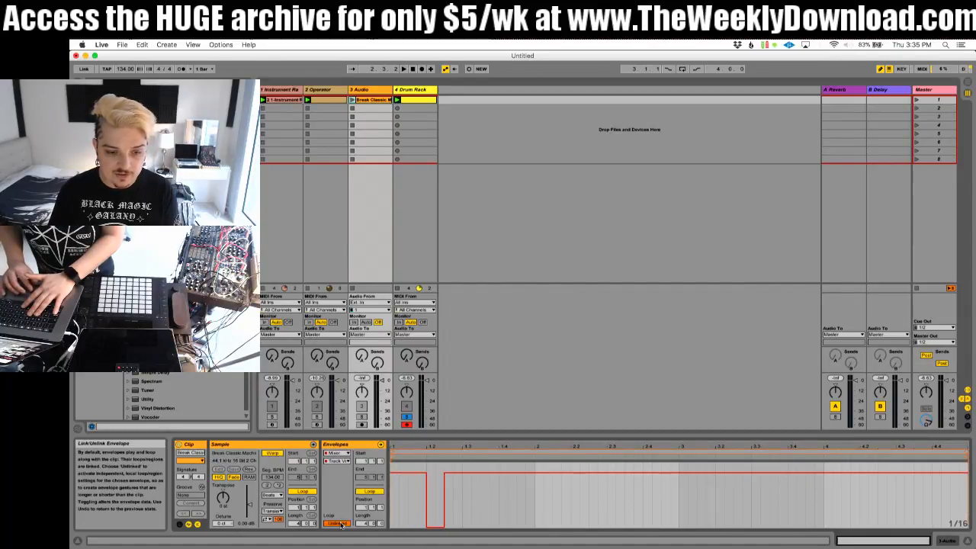
{"action": "left_click", "coordinate": [341, 525]}
{"action": "left_click", "coordinate": [341, 525]}
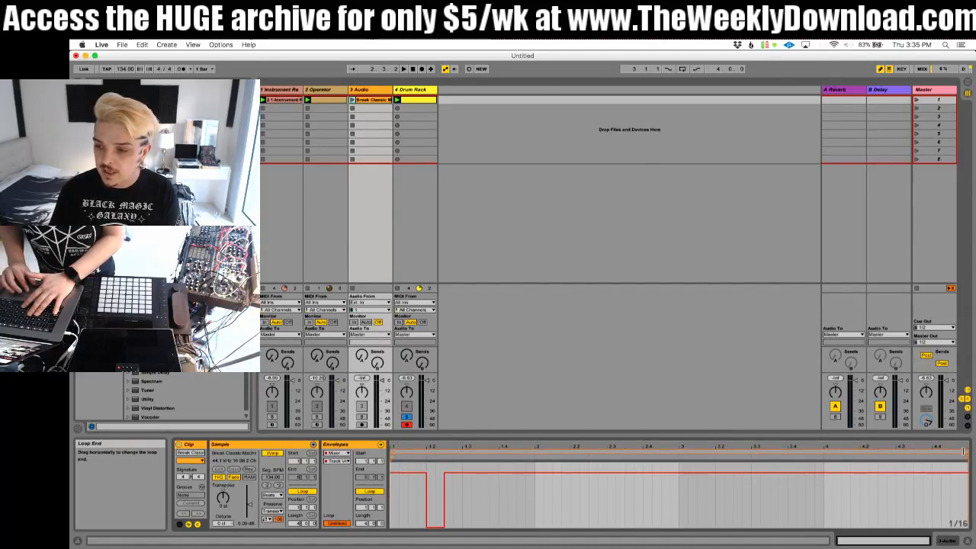
{"action": "left_click_drag", "start_coordinate": [962, 450], "coordinate": [462, 461]}
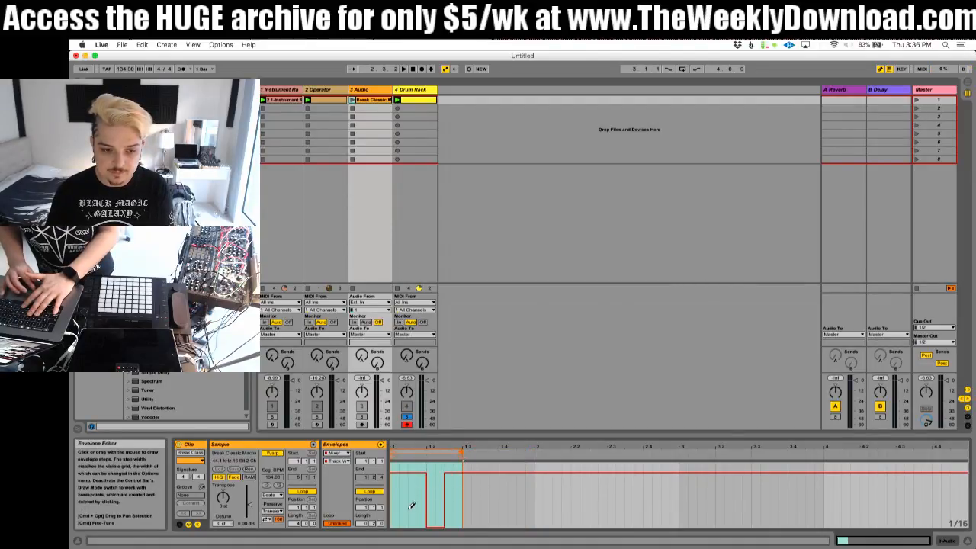
{"action": "left_click", "coordinate": [352, 104]}
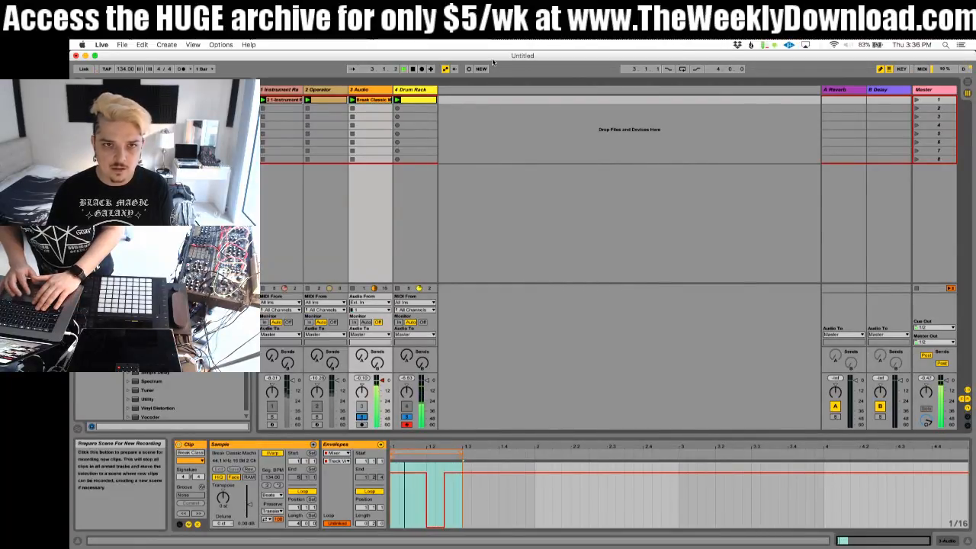
Step: Play the tracks together, raise the WET chain's volume in the Haas Reverb rack, and add the Instrument Rack track to the solo
{"action": "double_click", "coordinate": [416, 90]}
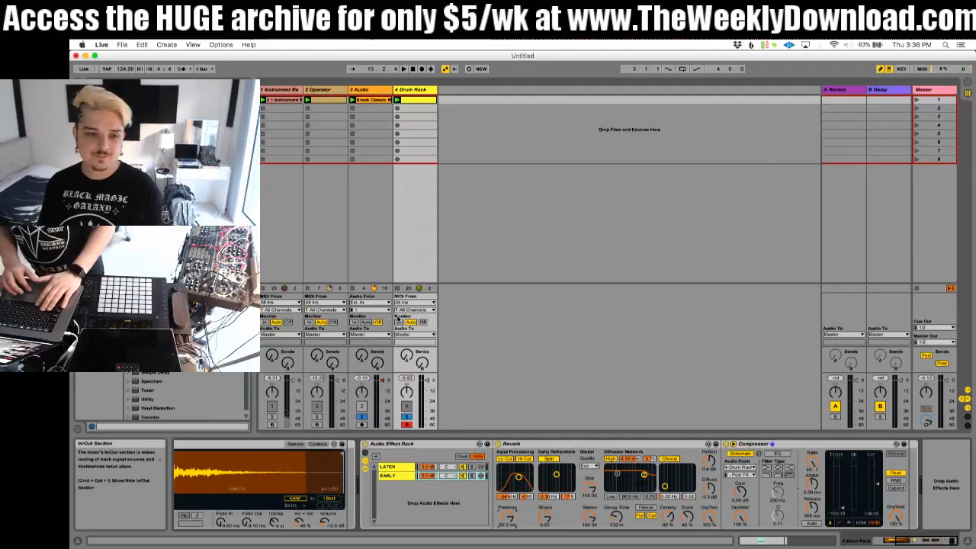
{"action": "key", "text": "space"}
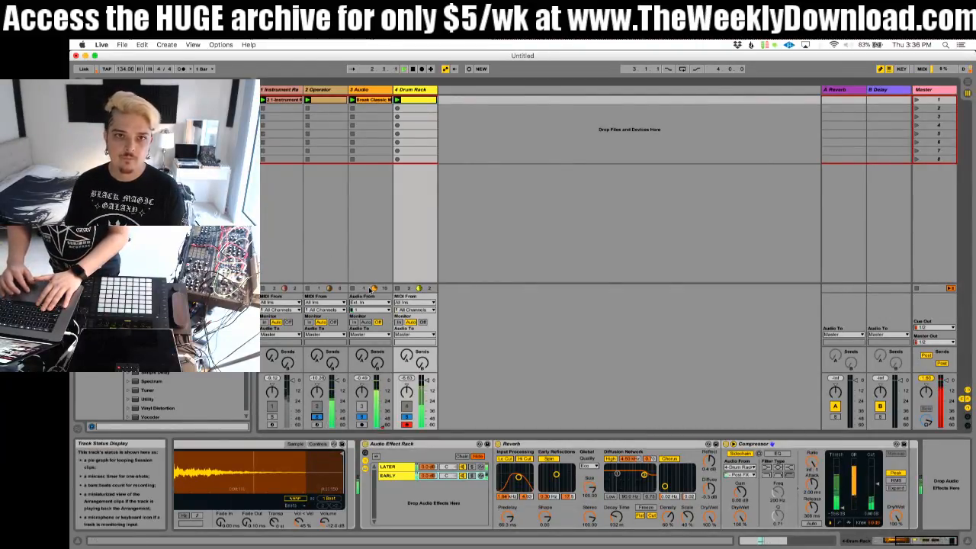
{"action": "left_click", "coordinate": [339, 92]}
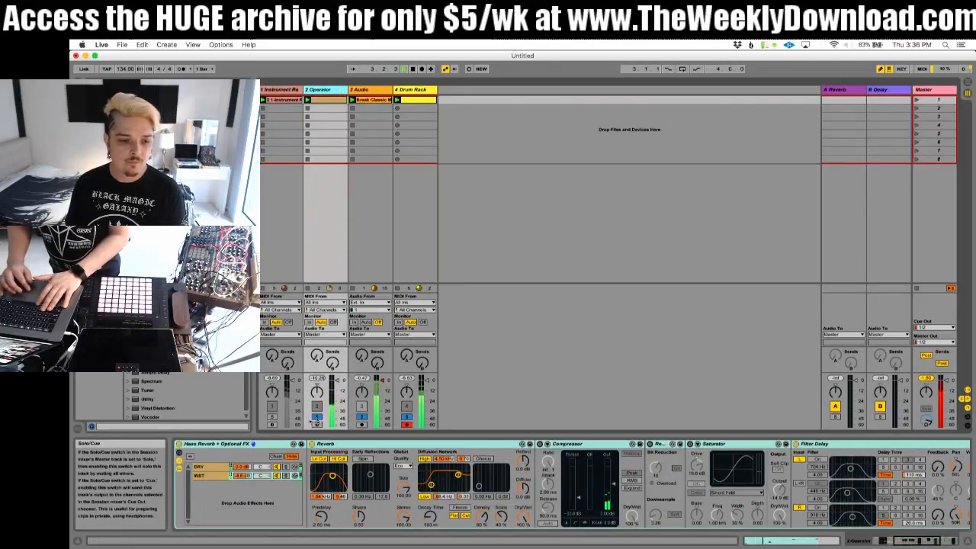
{"action": "left_click", "coordinate": [221, 476]}
{"action": "left_click_drag", "start_coordinate": [242, 476], "coordinate": [242, 466]}
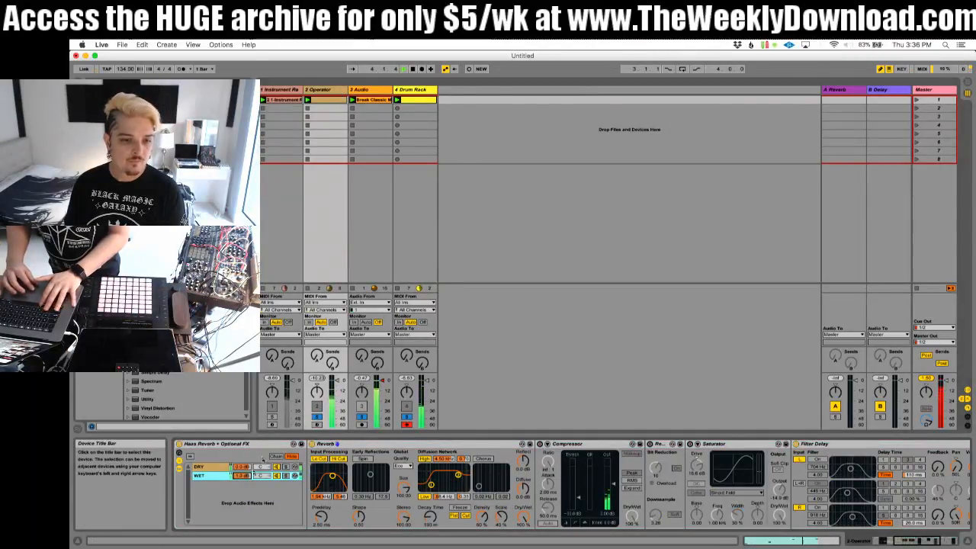
{"action": "left_click", "coordinate": [273, 417]}
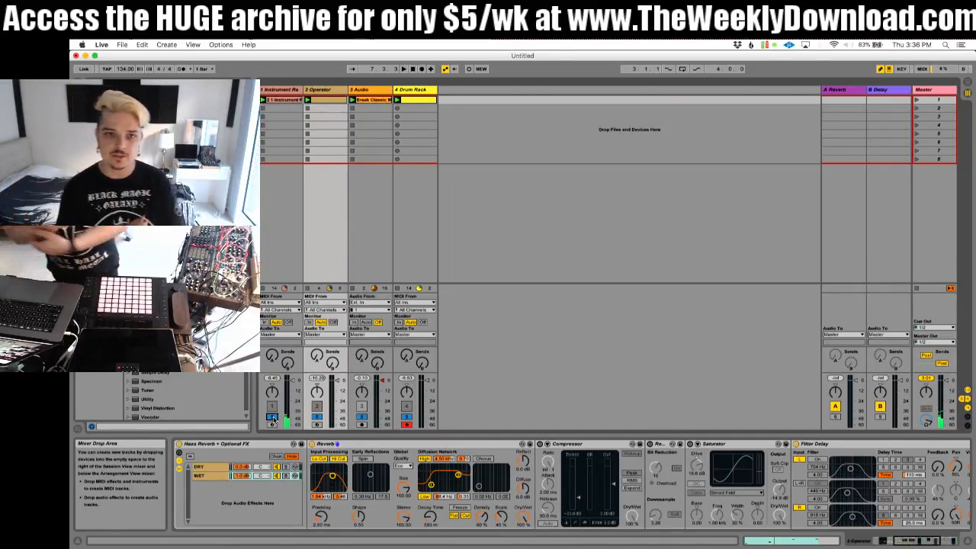
Step: Rename the Drum Rack track as PreTransientRev
{"action": "left_click", "coordinate": [418, 93]}
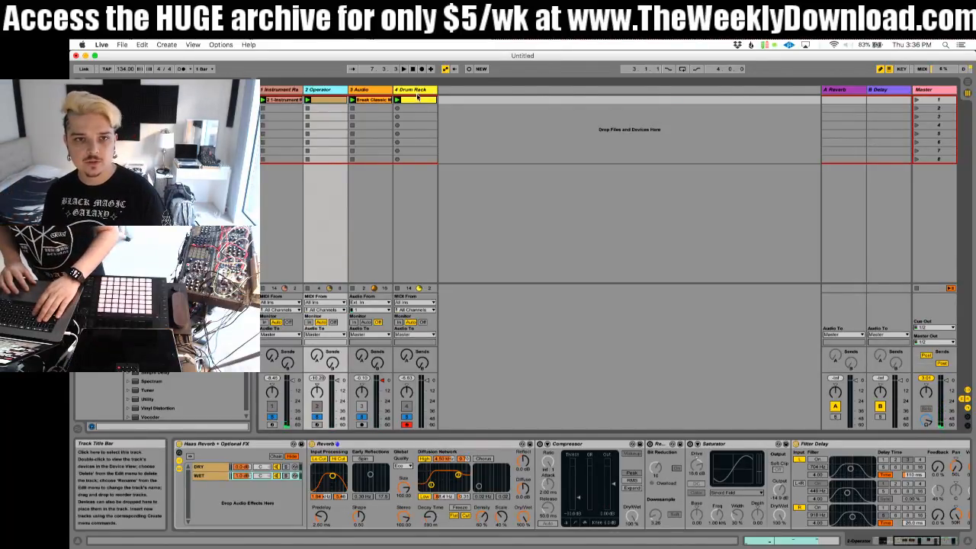
{"action": "left_click", "coordinate": [417, 93]}
{"action": "key", "text": "super+r"}
{"action": "type", "text": "Pr"}
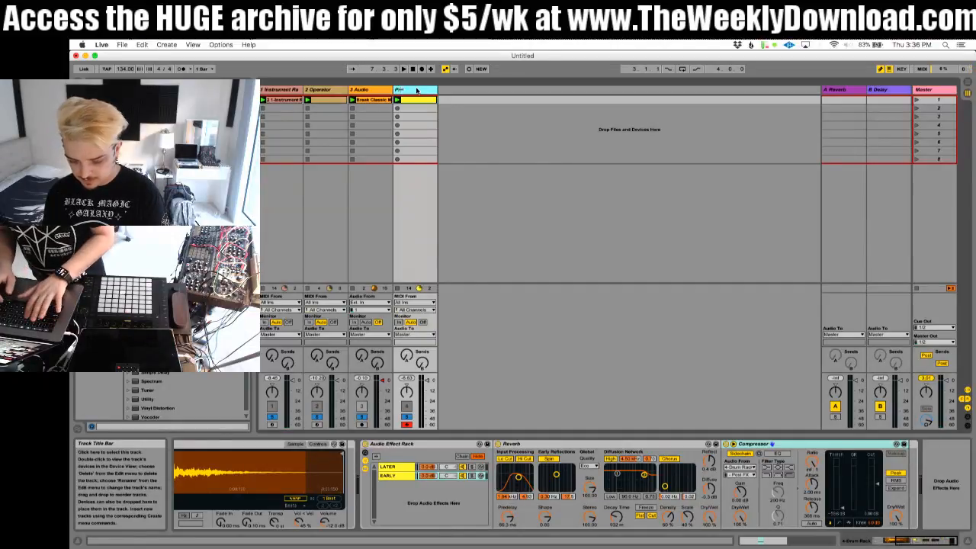
{"action": "type", "text": "eTransientR"}
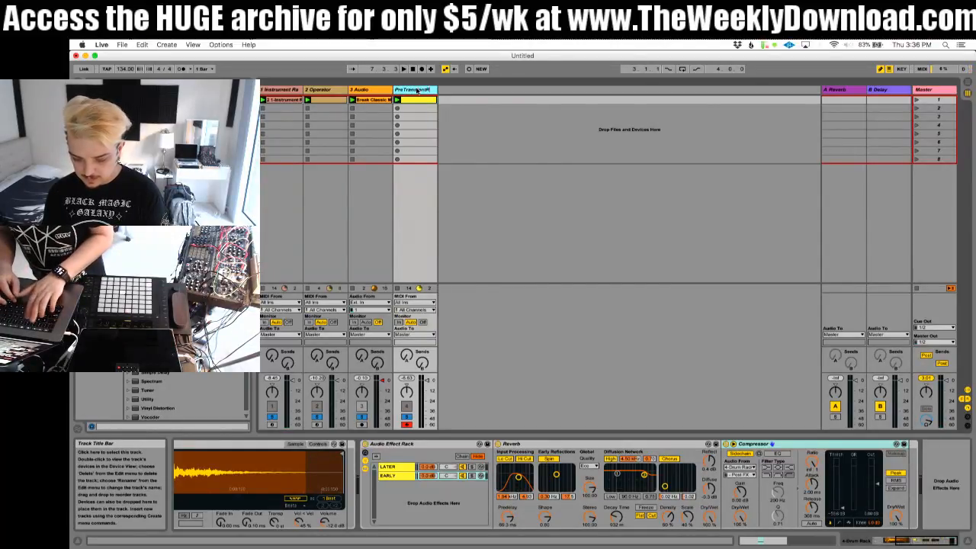
{"action": "type", "text": "eve"}
Step: Move the Audio track behind the PreTransientRev track and rename the Operator track as Haas Reverb
{"action": "left_click", "coordinate": [378, 91]}
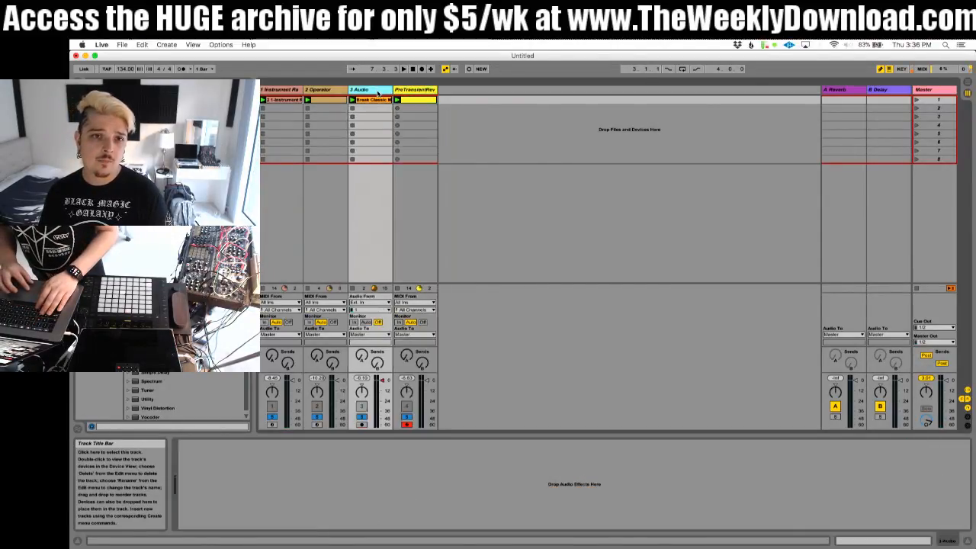
{"action": "left_click_drag", "start_coordinate": [367, 92], "coordinate": [437, 92]}
{"action": "left_click", "coordinate": [323, 92]}
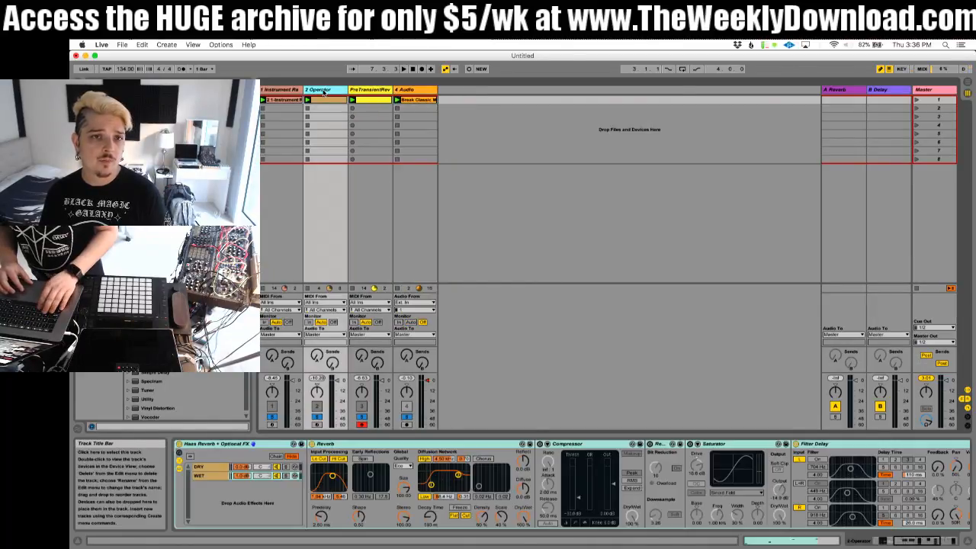
{"action": "key", "text": "super+r"}
{"action": "type", "text": "H"}
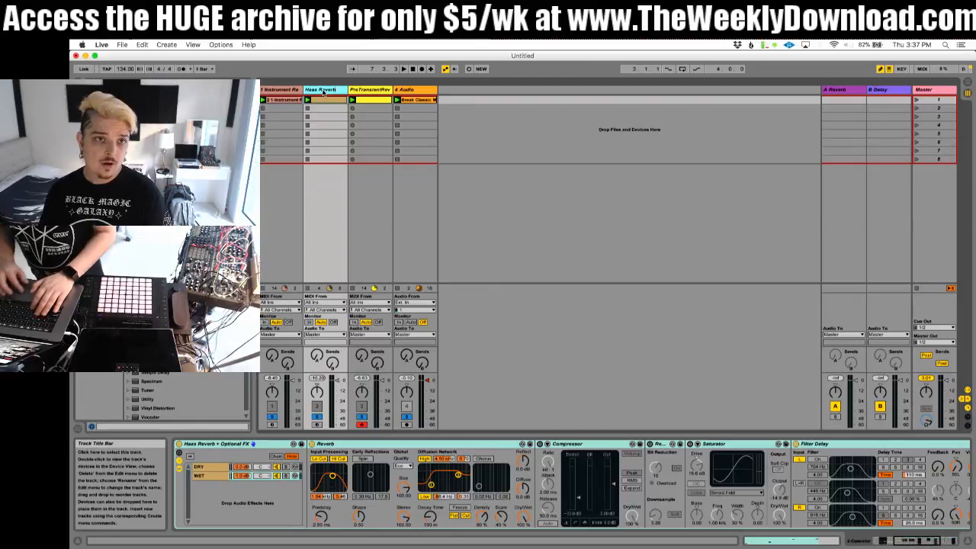
Step: Rename the Instrument Rack track as Reverb Wob
{"action": "left_click", "coordinate": [283, 90]}
{"action": "key", "text": "super+r"}
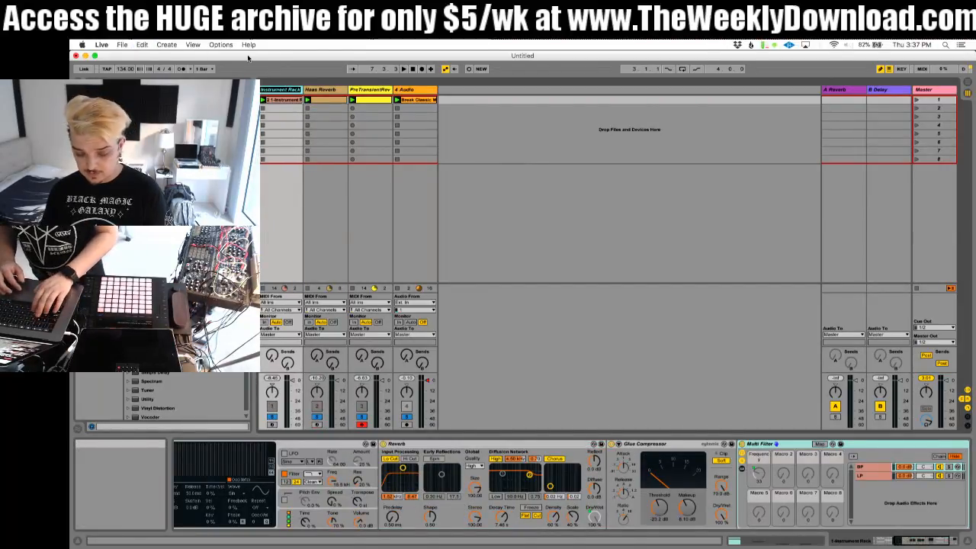
{"action": "type", "text": "Reverb Wob"}
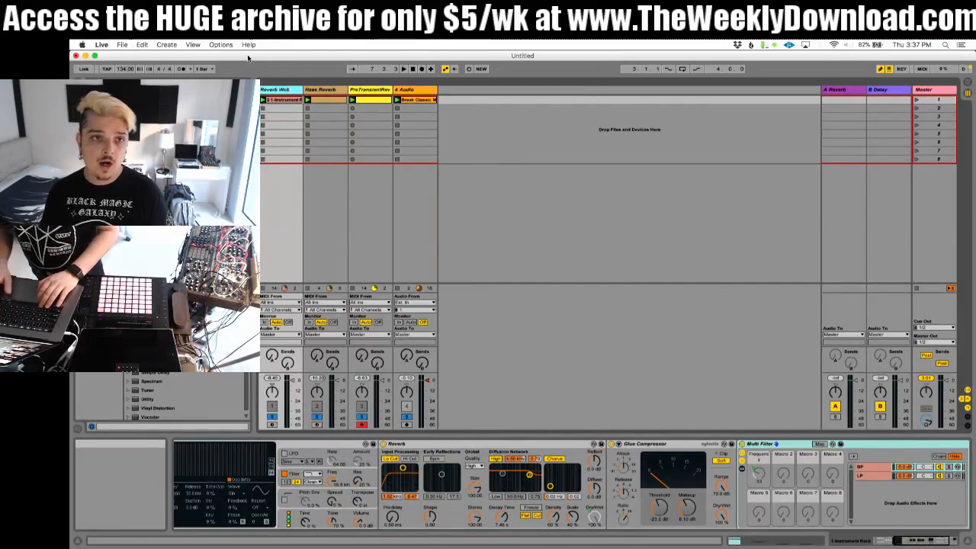
{"action": "left_click", "coordinate": [470, 144]}
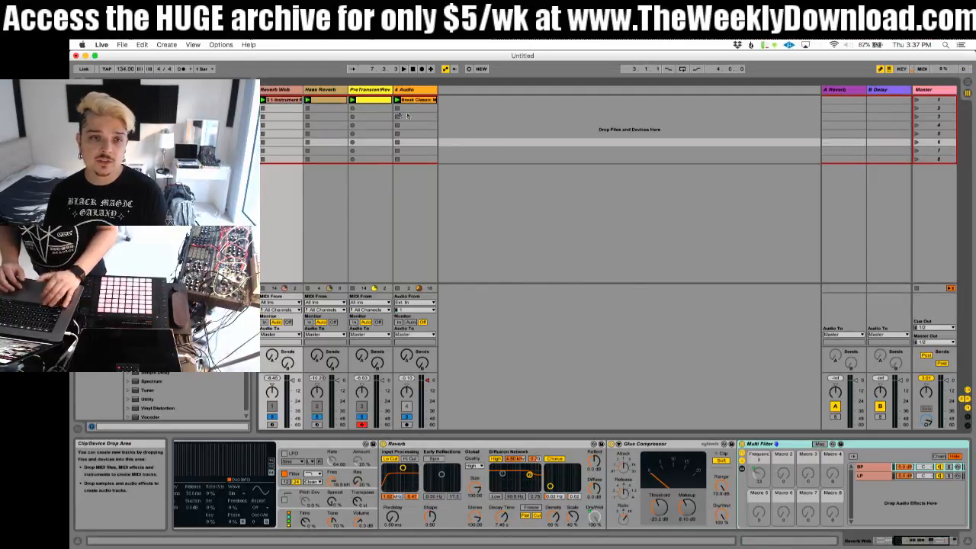
Step: Move the Audio track ahead of all other tracks and rename it Break
{"action": "left_click_drag", "start_coordinate": [412, 90], "coordinate": [262, 90]}
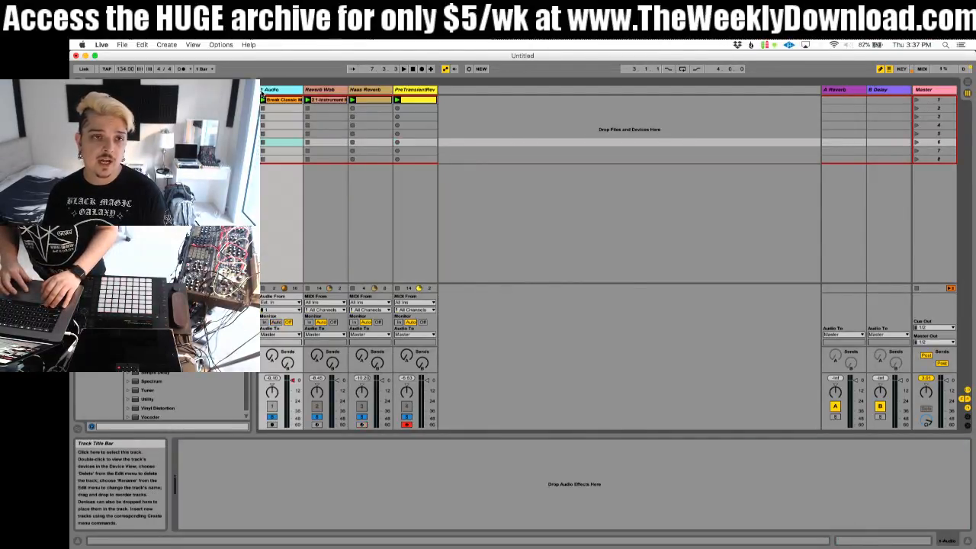
{"action": "key", "text": "super+r"}
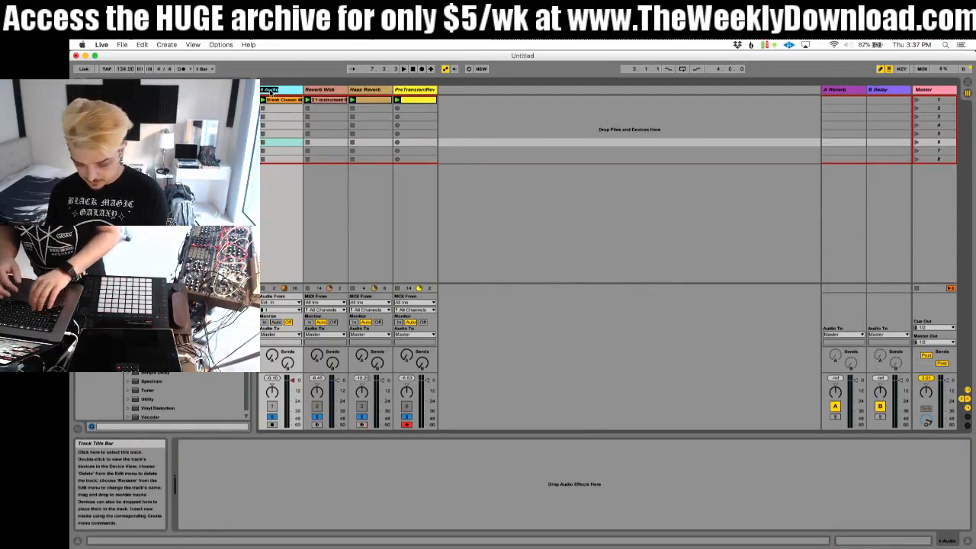
{"action": "type", "text": "Break"}
{"action": "key", "text": "Return"}
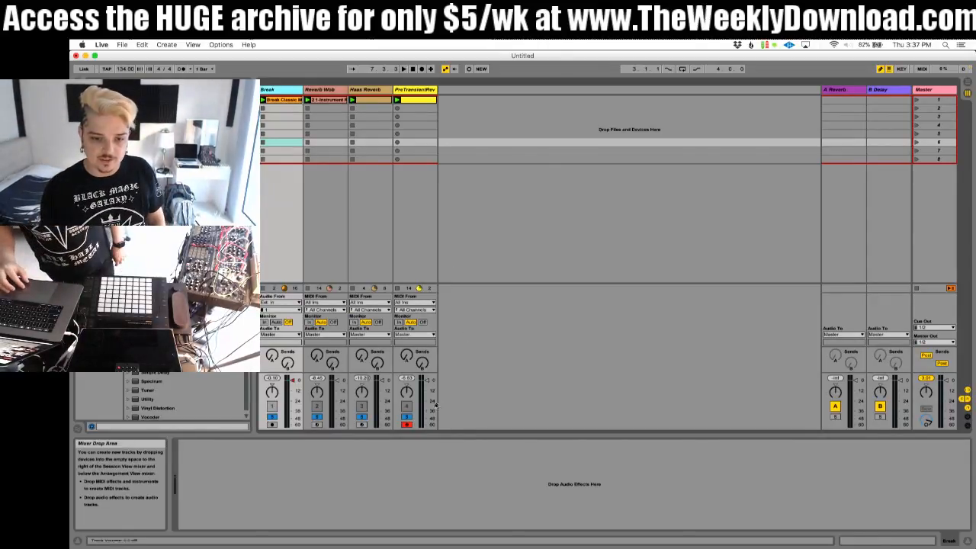
Step: Turn off solo on all tracks and reactivate the muted Break track
{"action": "left_click", "coordinate": [406, 418]}
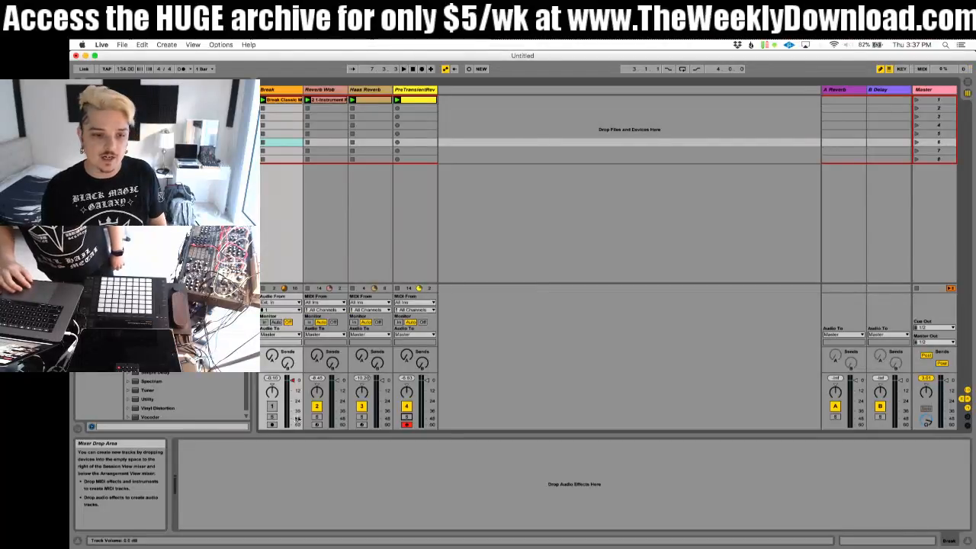
{"action": "left_click", "coordinate": [272, 407]}
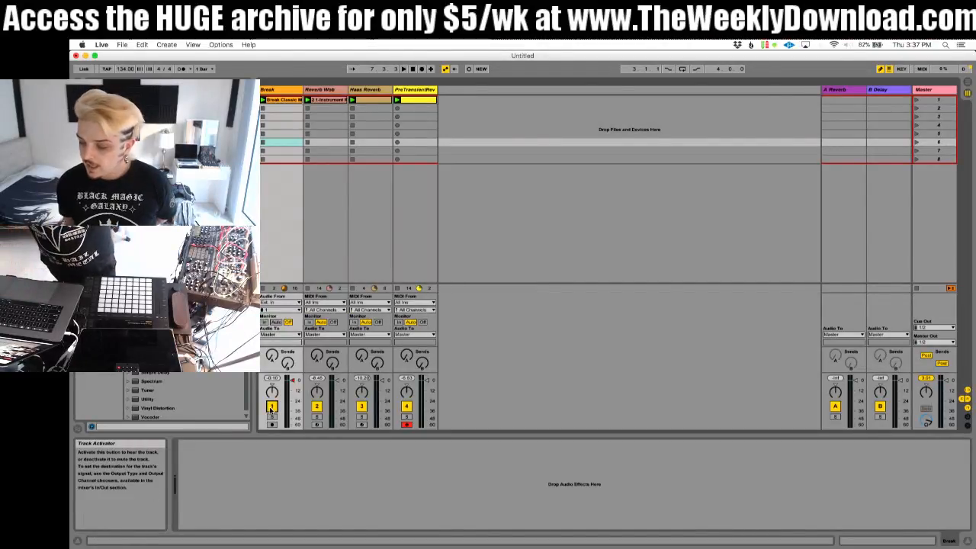